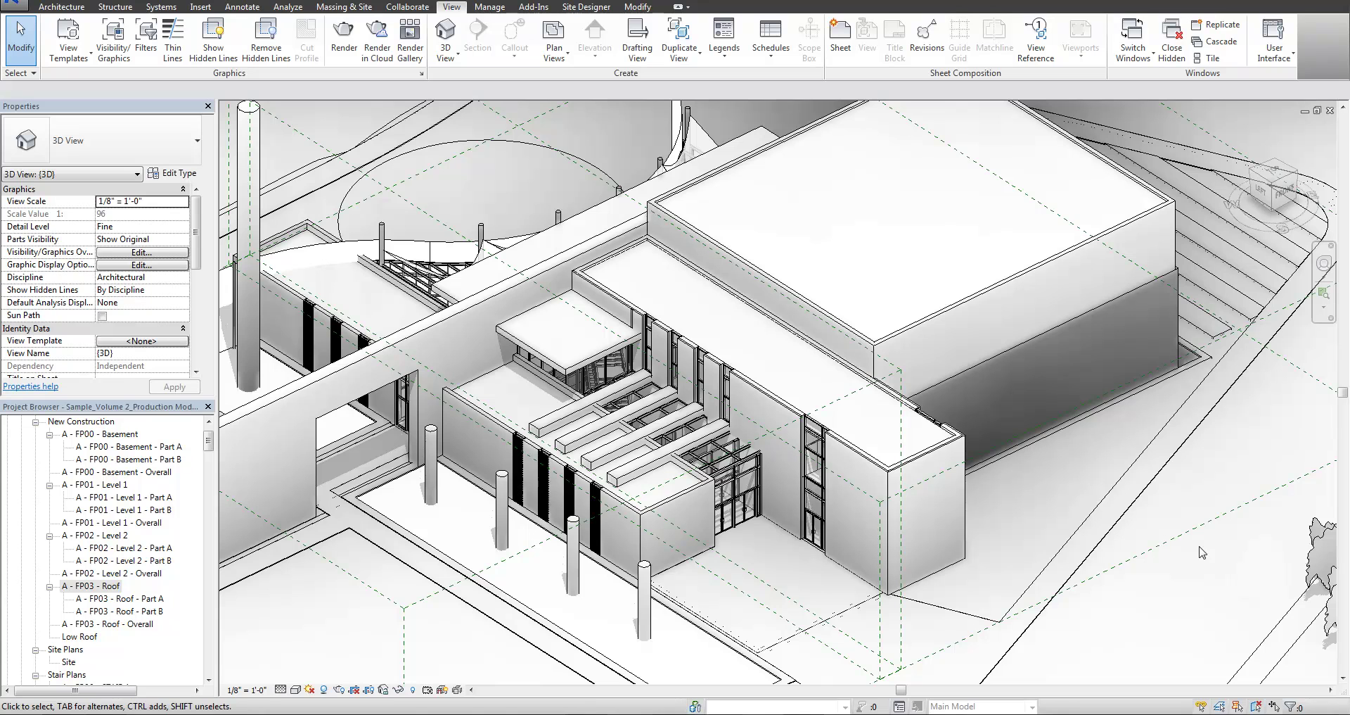
- Open the A - FP03 - Roof floor plan and pan to the low roof area
double_click(92, 586)
scroll(739, 382, down, 3)
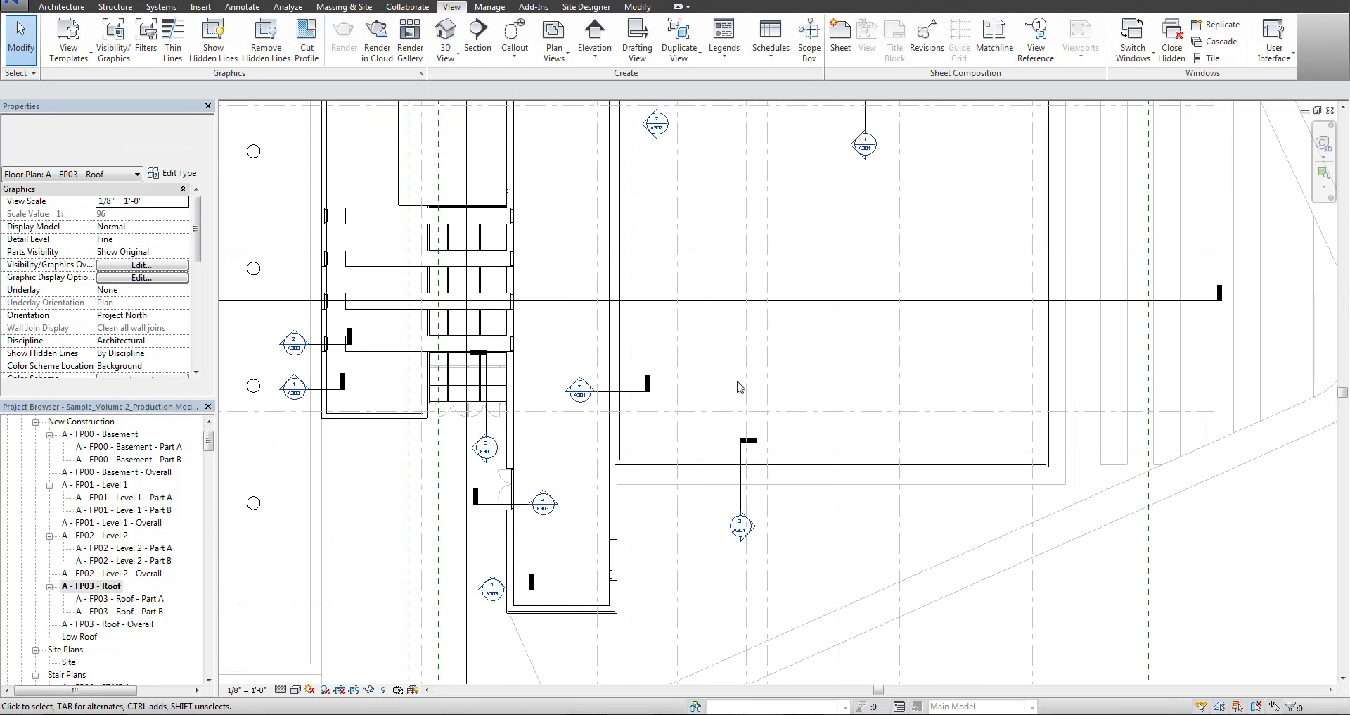
scroll(774, 437, up, 2)
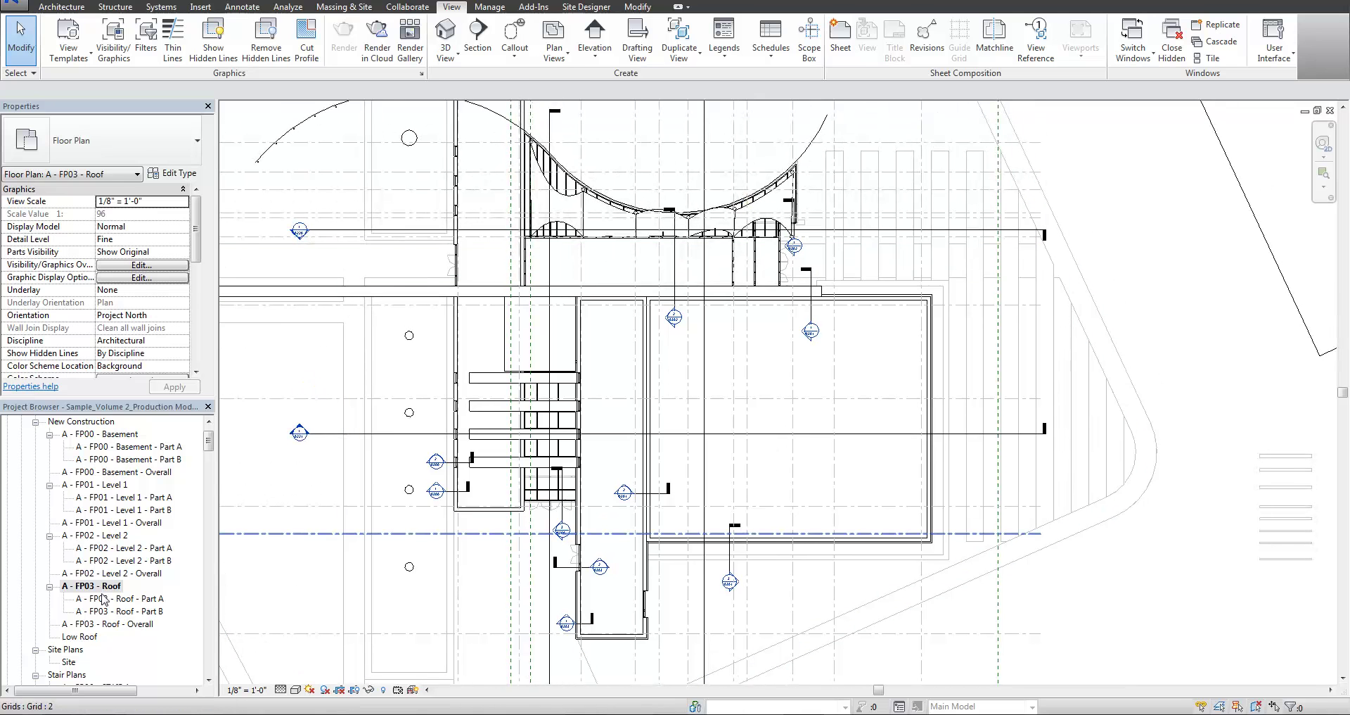
middle_drag(923, 484, 581, 381)
drag(1113, 514, 906, 341)
middle_drag(860, 417, 1276, 481)
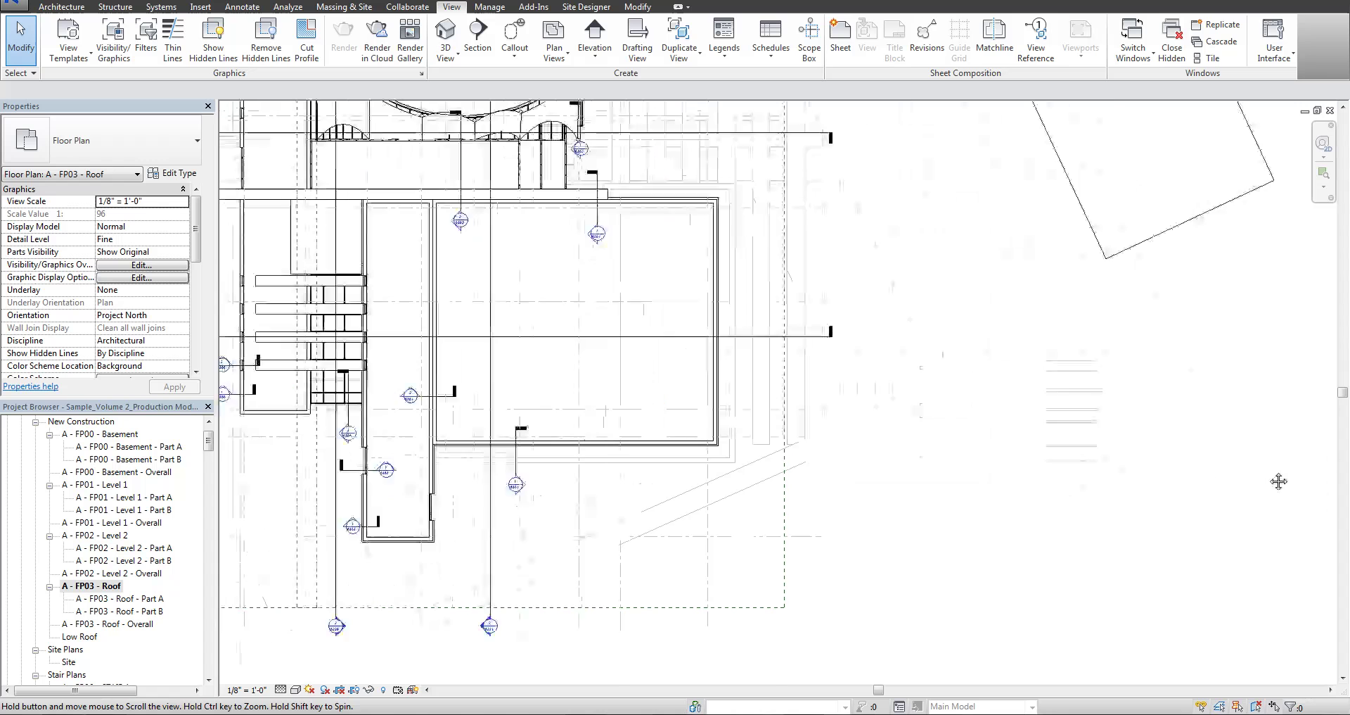
scroll(800, 408, up, 3)
middle_drag(907, 427, 895, 363)
scroll(736, 441, up, 2)
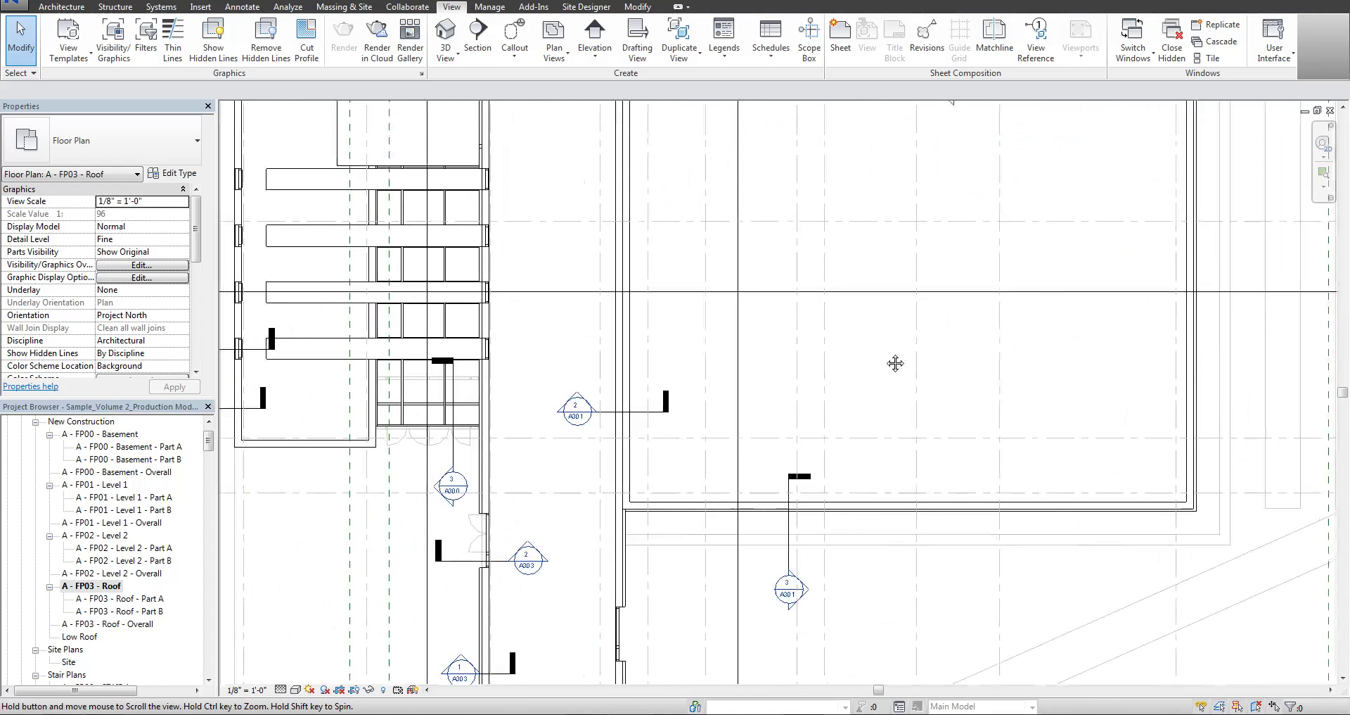
scroll(894, 362, down, 1)
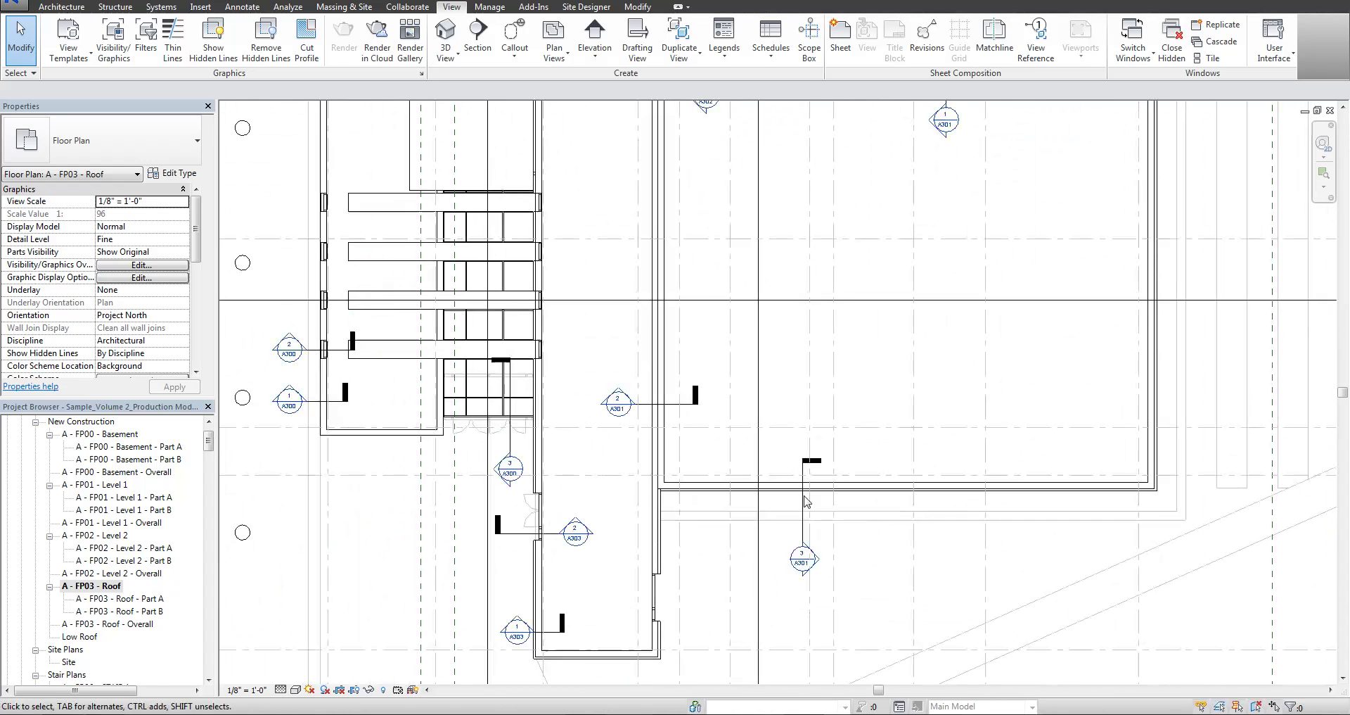
- Select the low roof, view it in the 3D window, then return to the Roof plan
click(649, 557)
scroll(648, 558, down, 2)
mouse_move(666, 592)
middle_down()
mouse_move(666, 623)
mouse_move(692, 601)
middle_up()
click(315, 1)
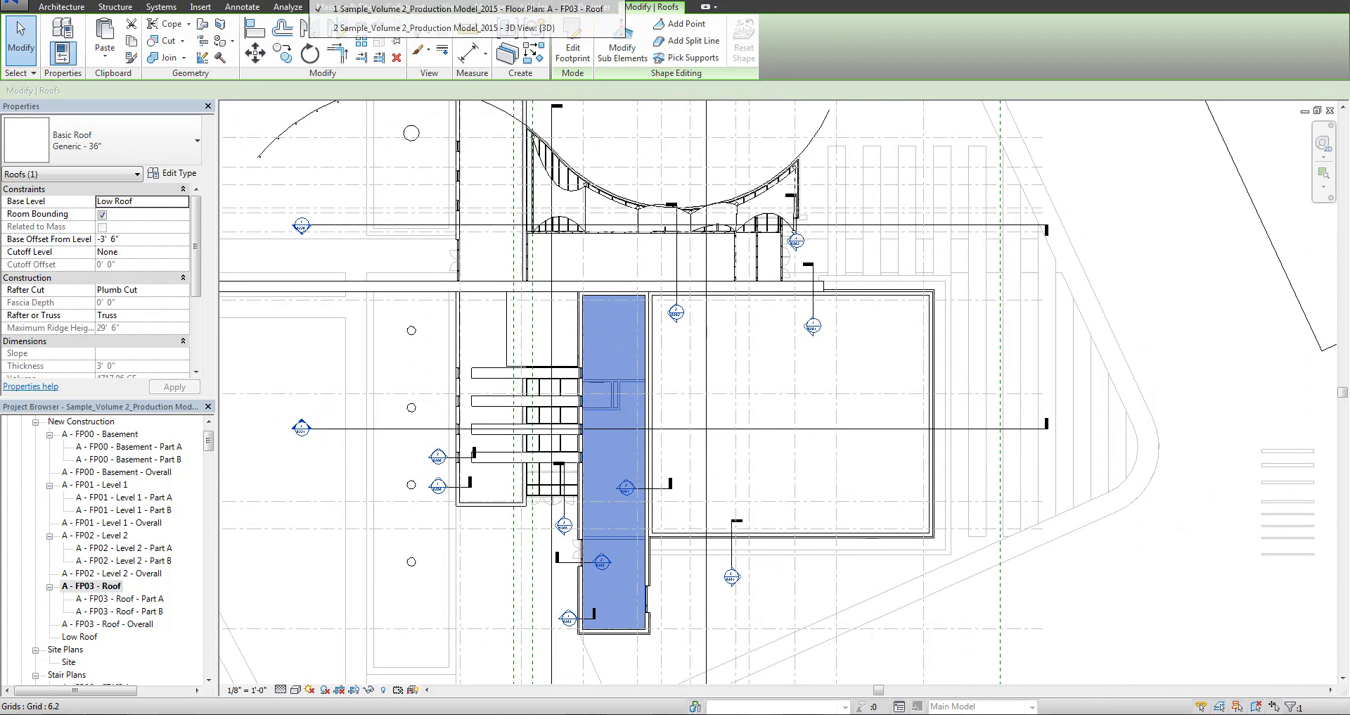
click(422, 27)
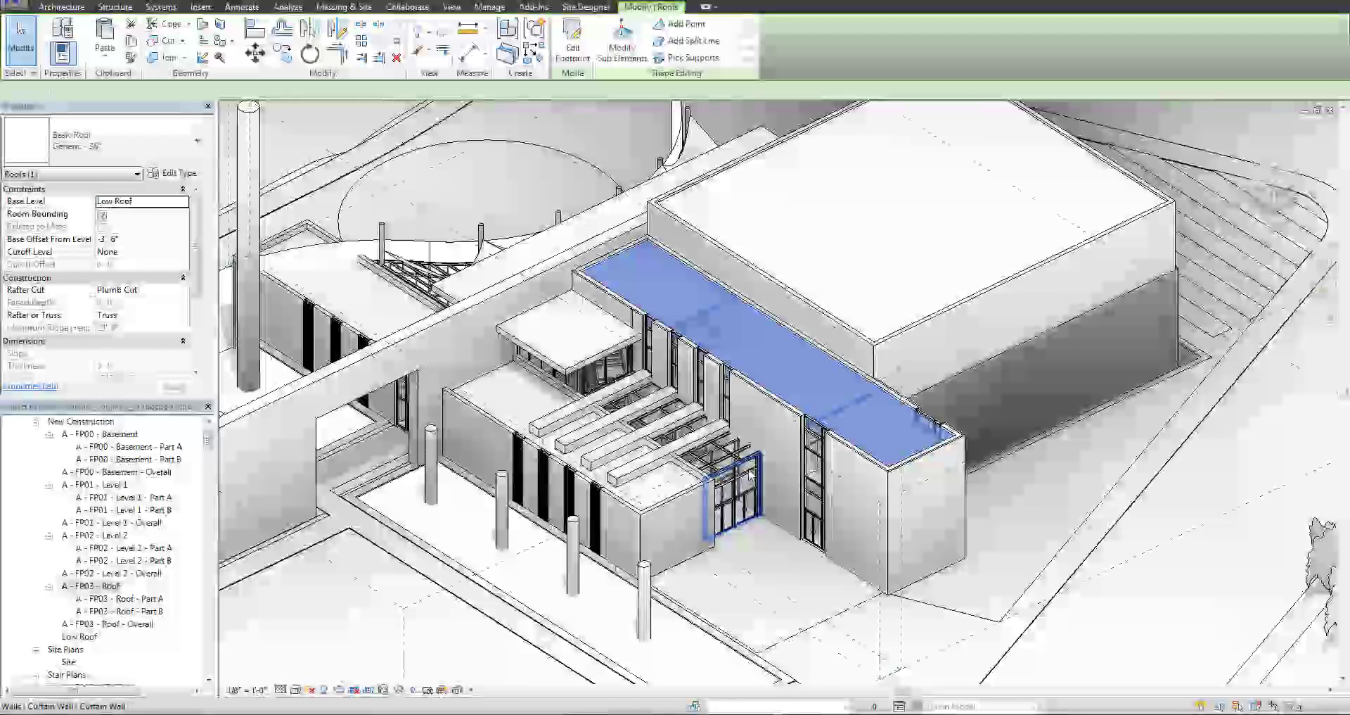
scroll(785, 433, up, 3)
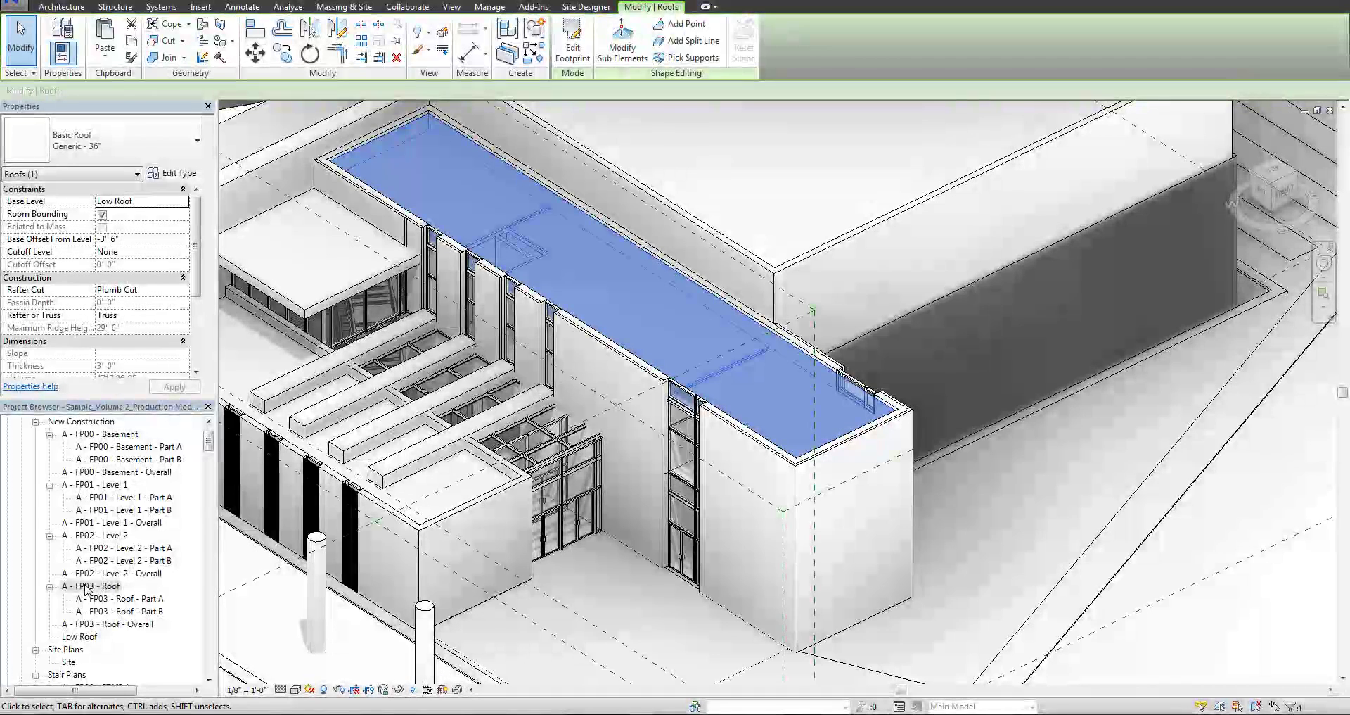
double_click(85, 587)
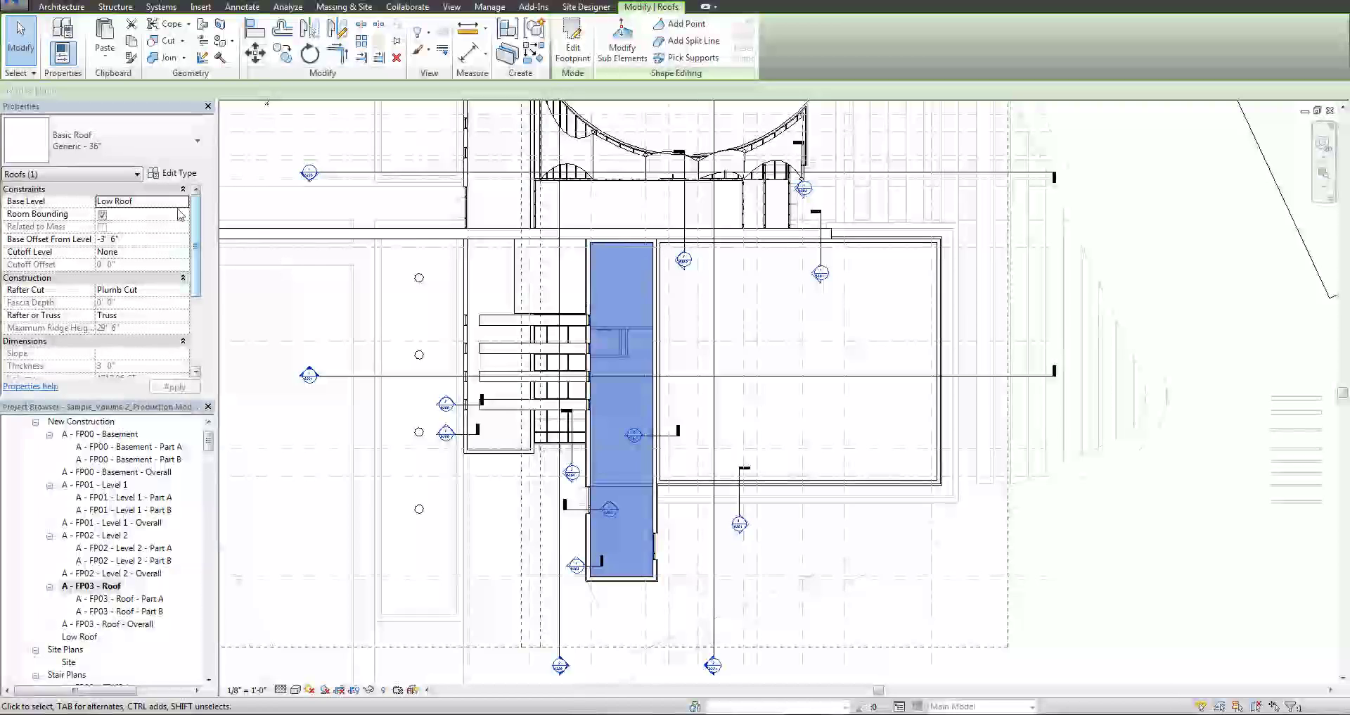
click(172, 173)
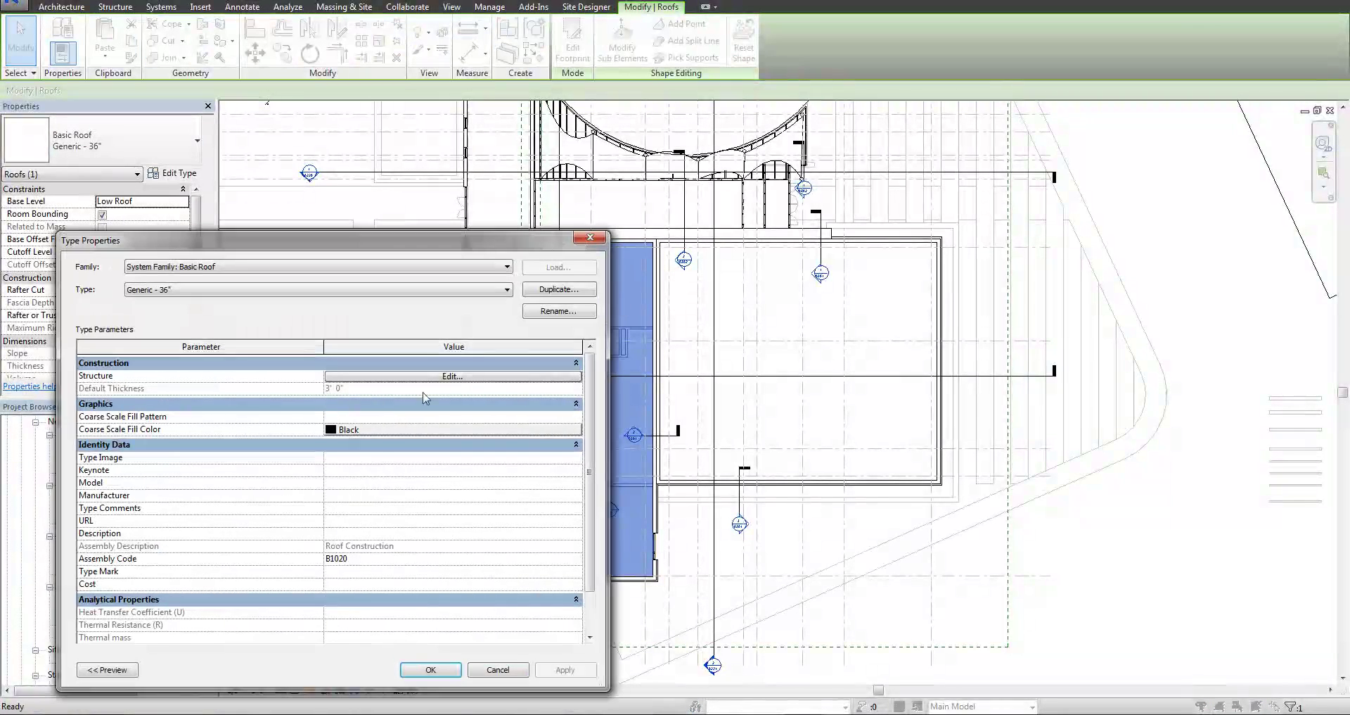
click(109, 670)
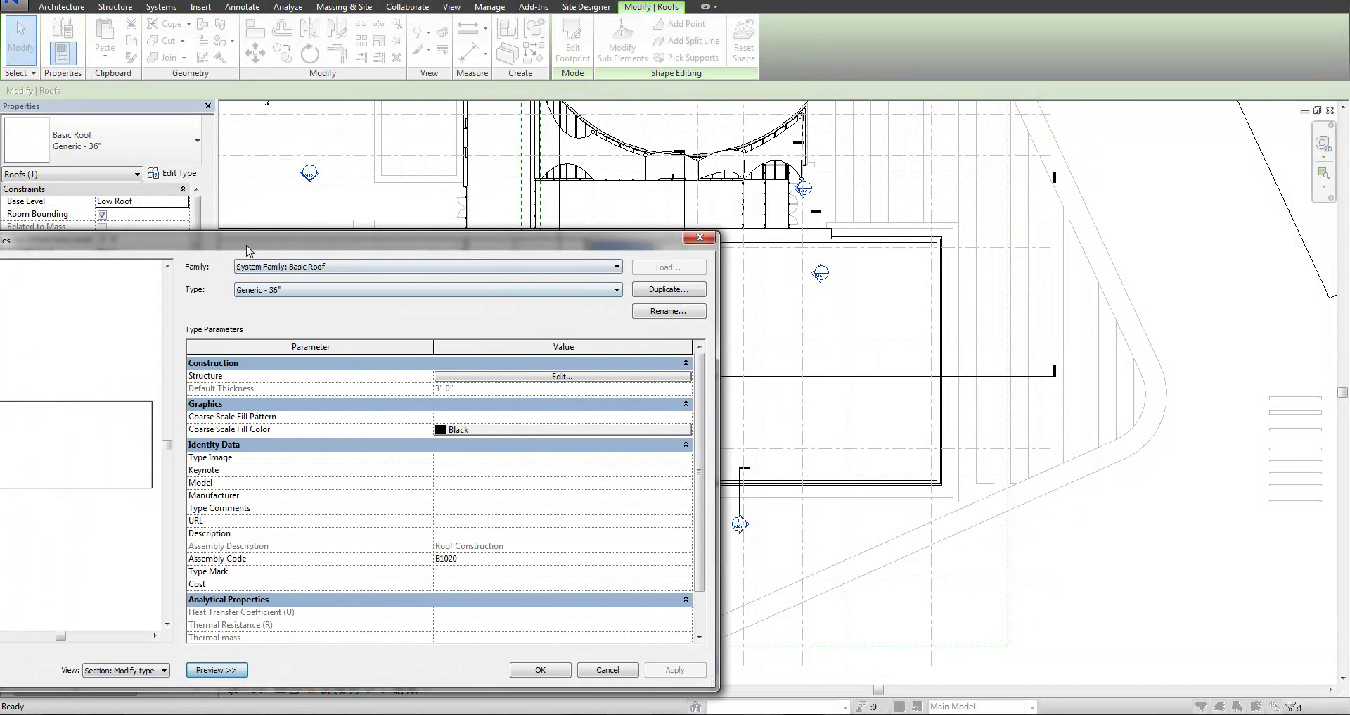
drag(250, 247, 369, 205)
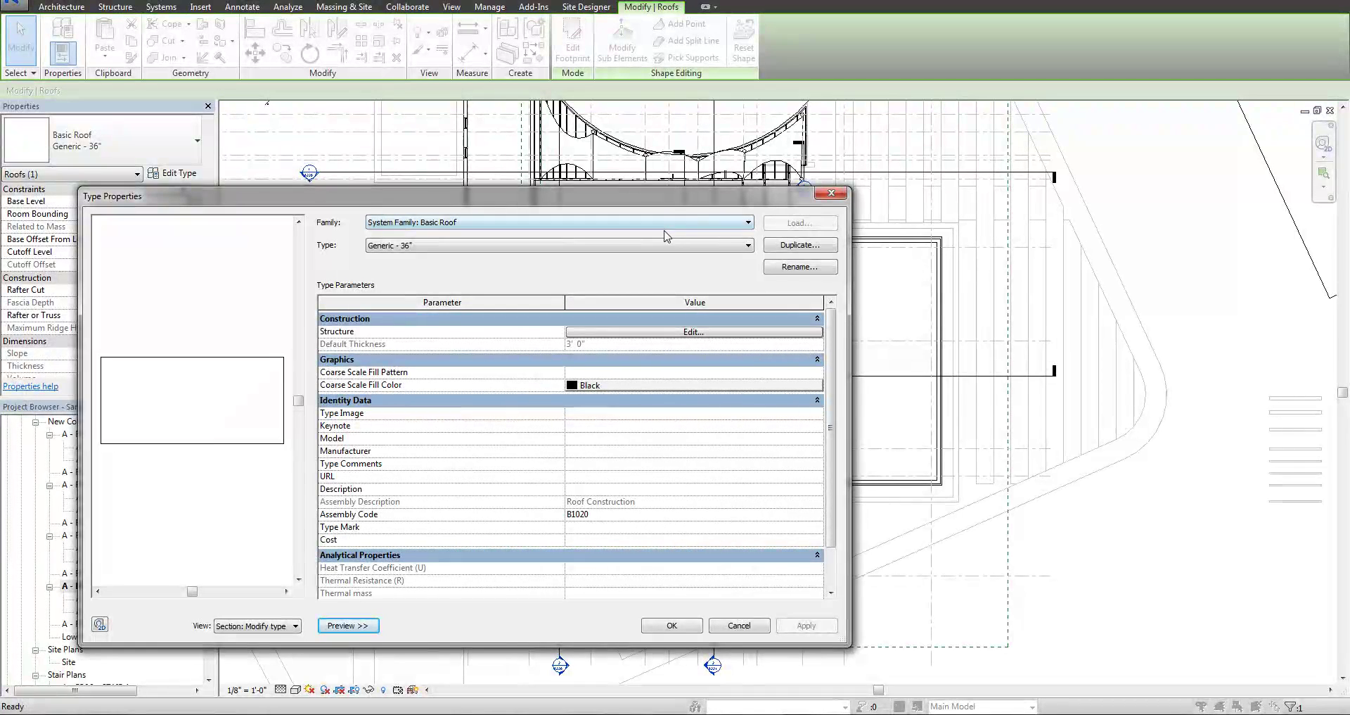
click(503, 245)
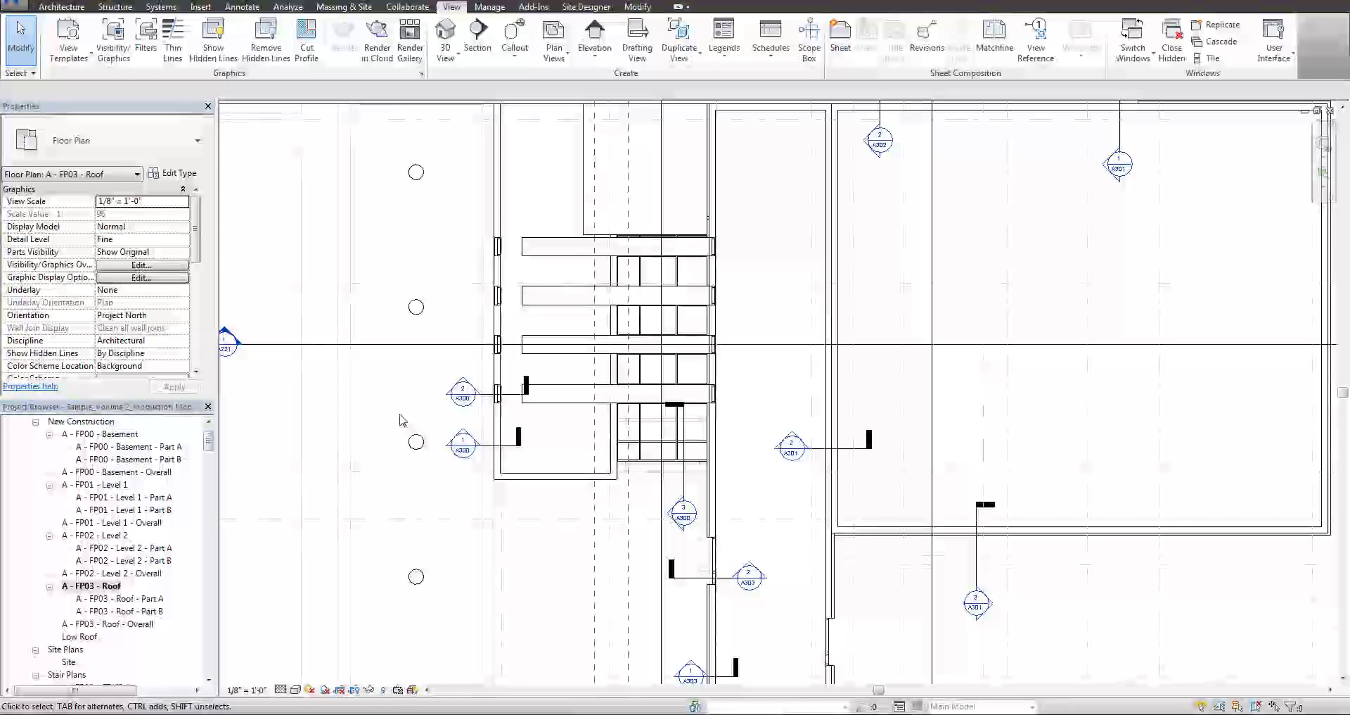
middle_drag(410, 422, 410, 422)
scroll(410, 422, down, 2)
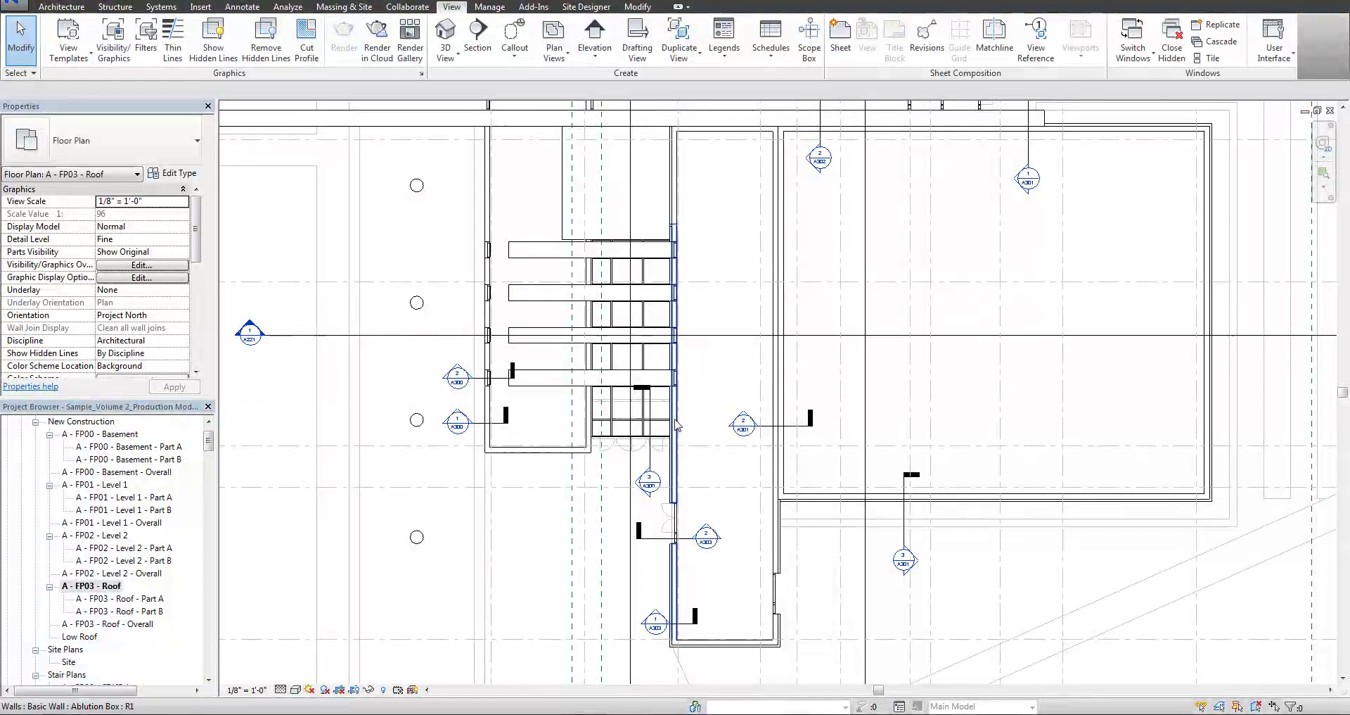
scroll(684, 424, up, 2)
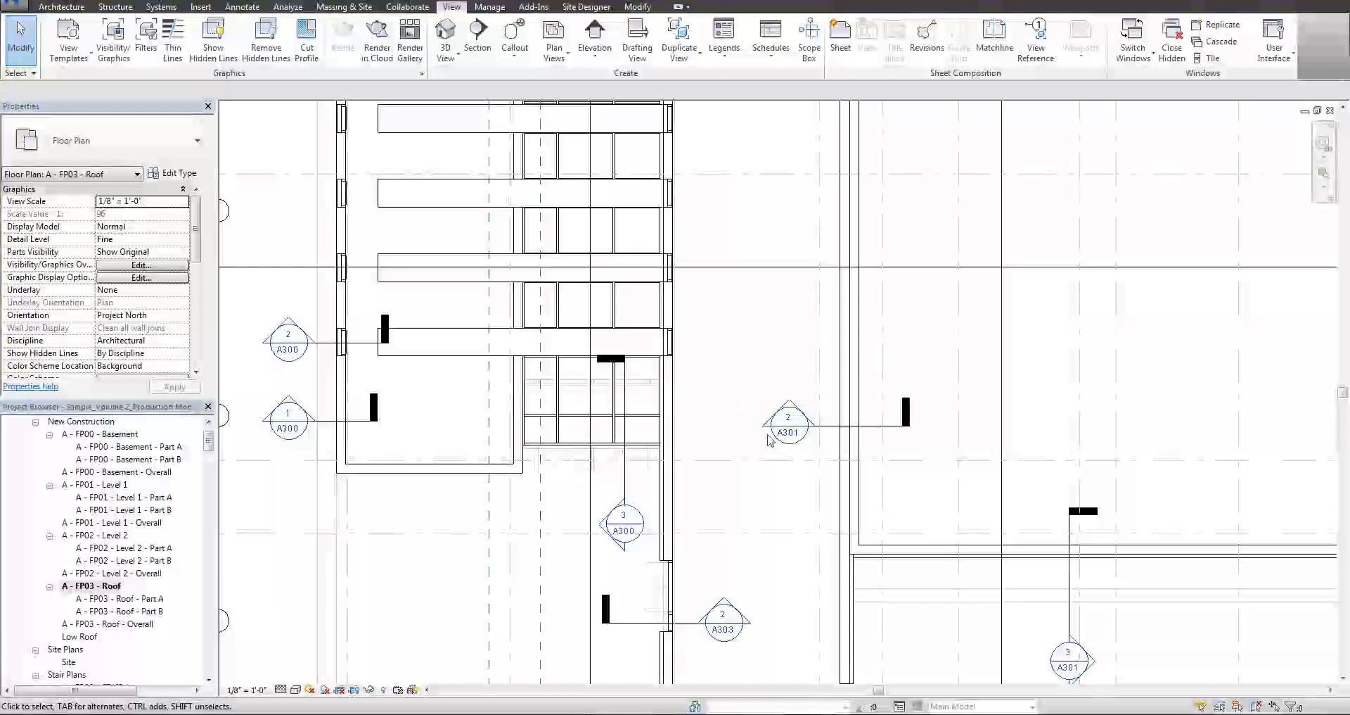
middle_drag(777, 441, 775, 414)
scroll(775, 413, down, 2)
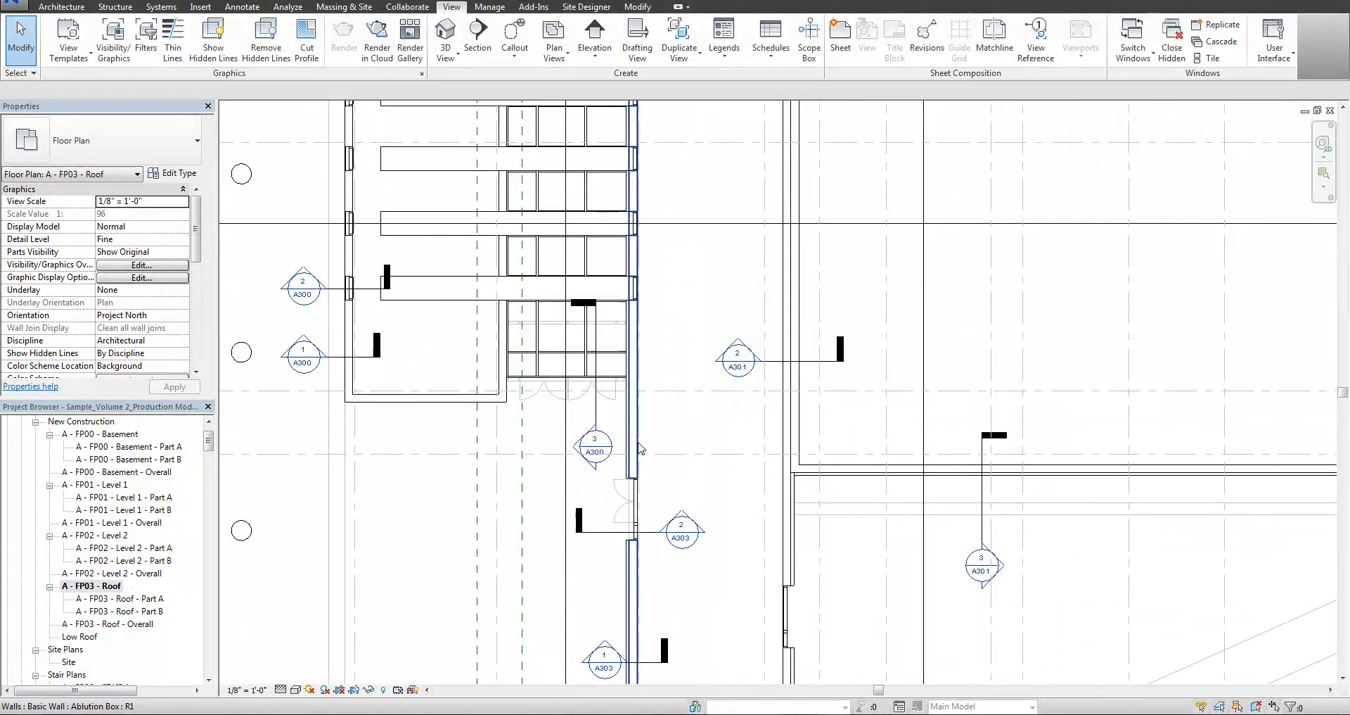
click(707, 453)
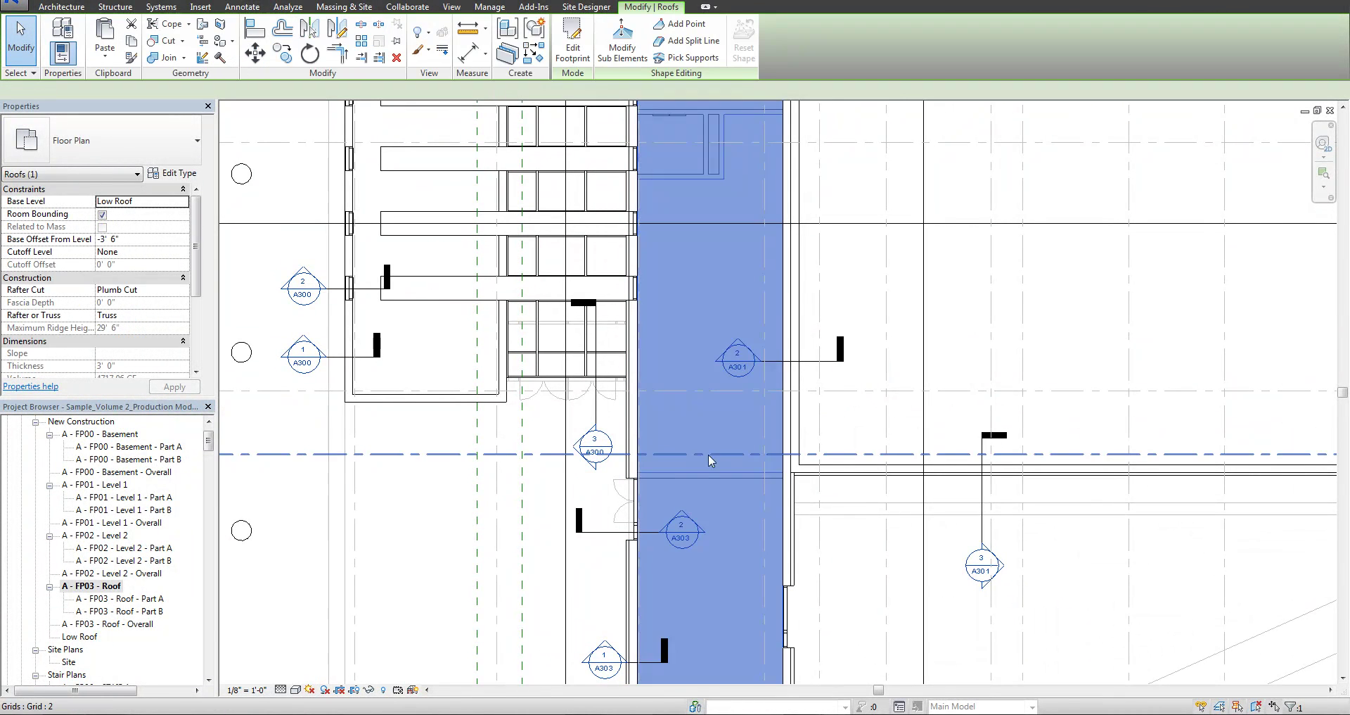
scroll(707, 454, down, 2)
middle_drag(708, 454, 663, 473)
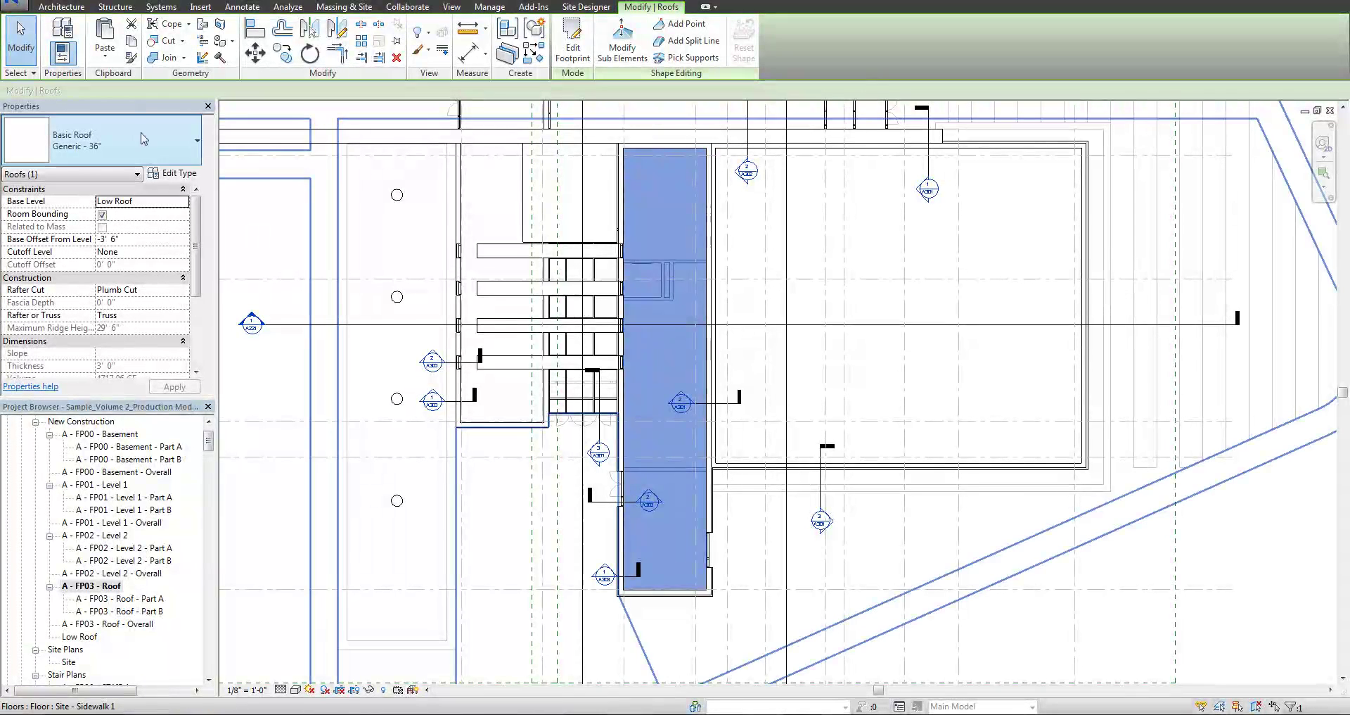
- Duplicate the Generic - 36" roof type as 'Metal Roof Deck with Insulation'
click(192, 174)
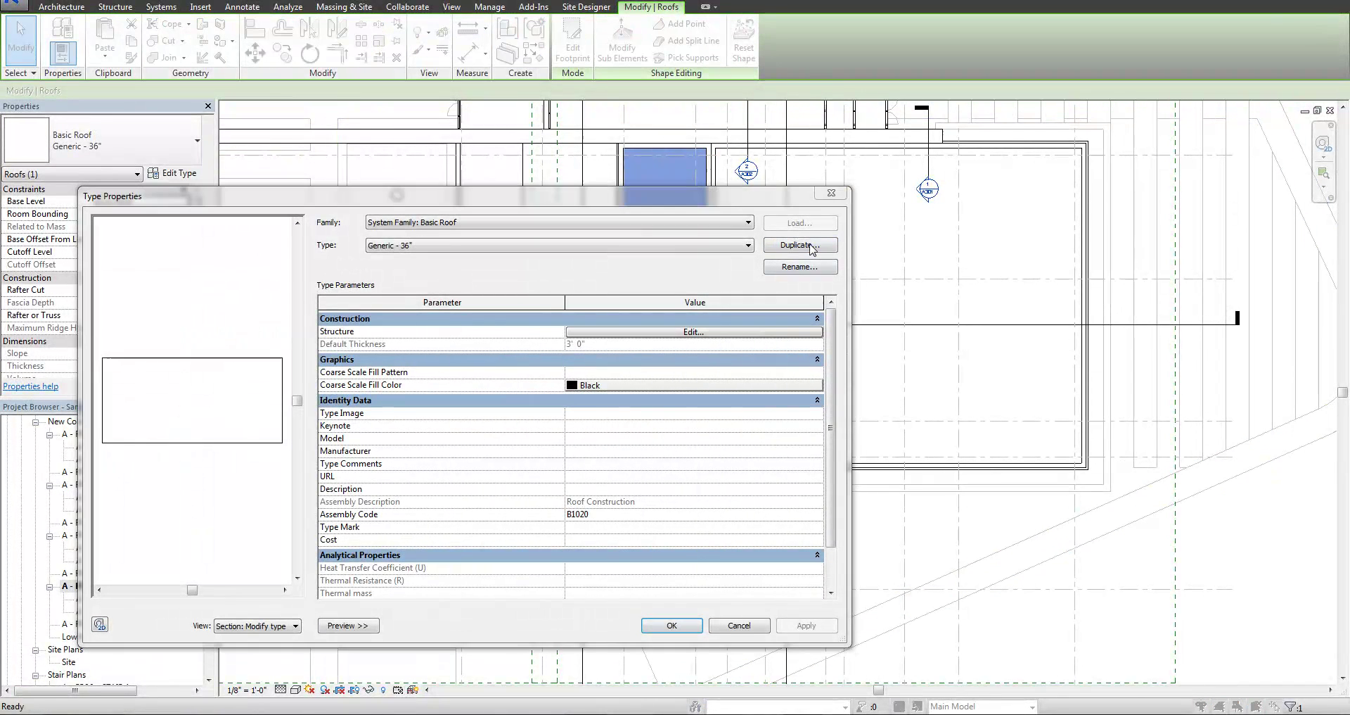
click(808, 246)
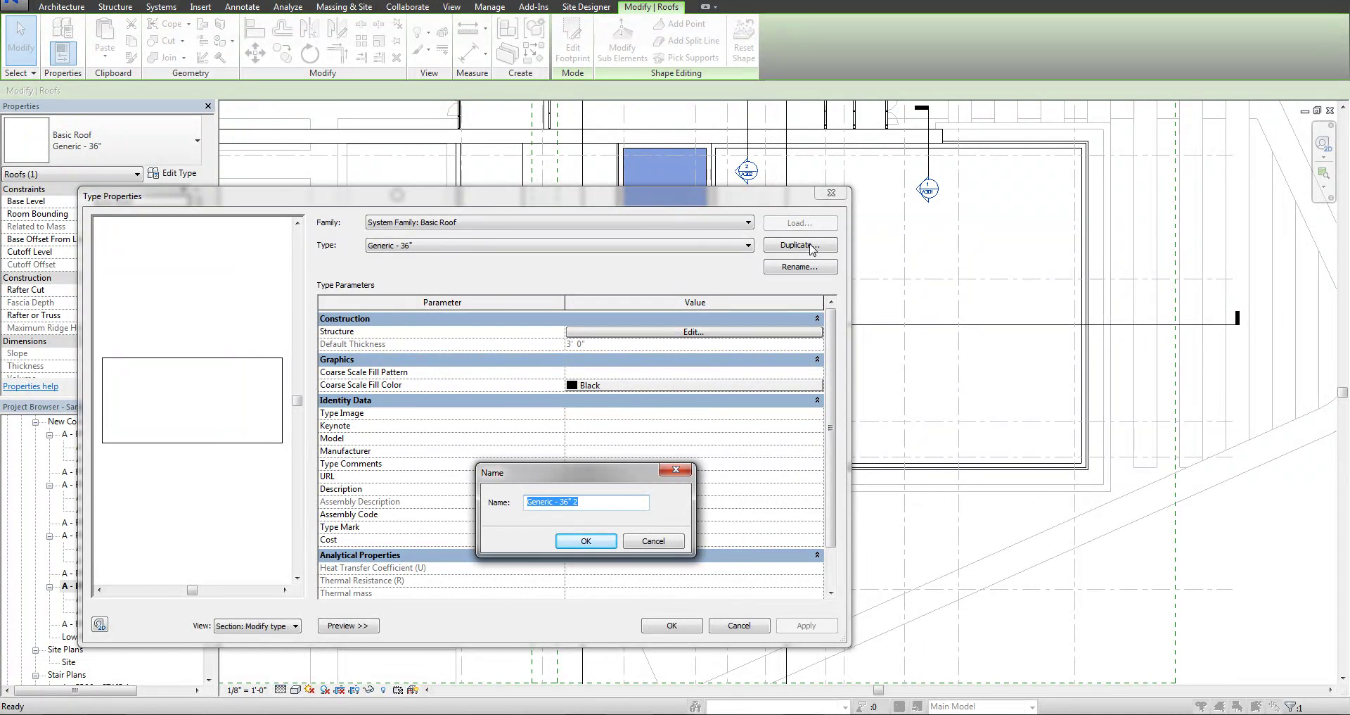
text(St)
key(BackSpace)
key(BackSpace)
key(BackSpace)
key(BackSpace)
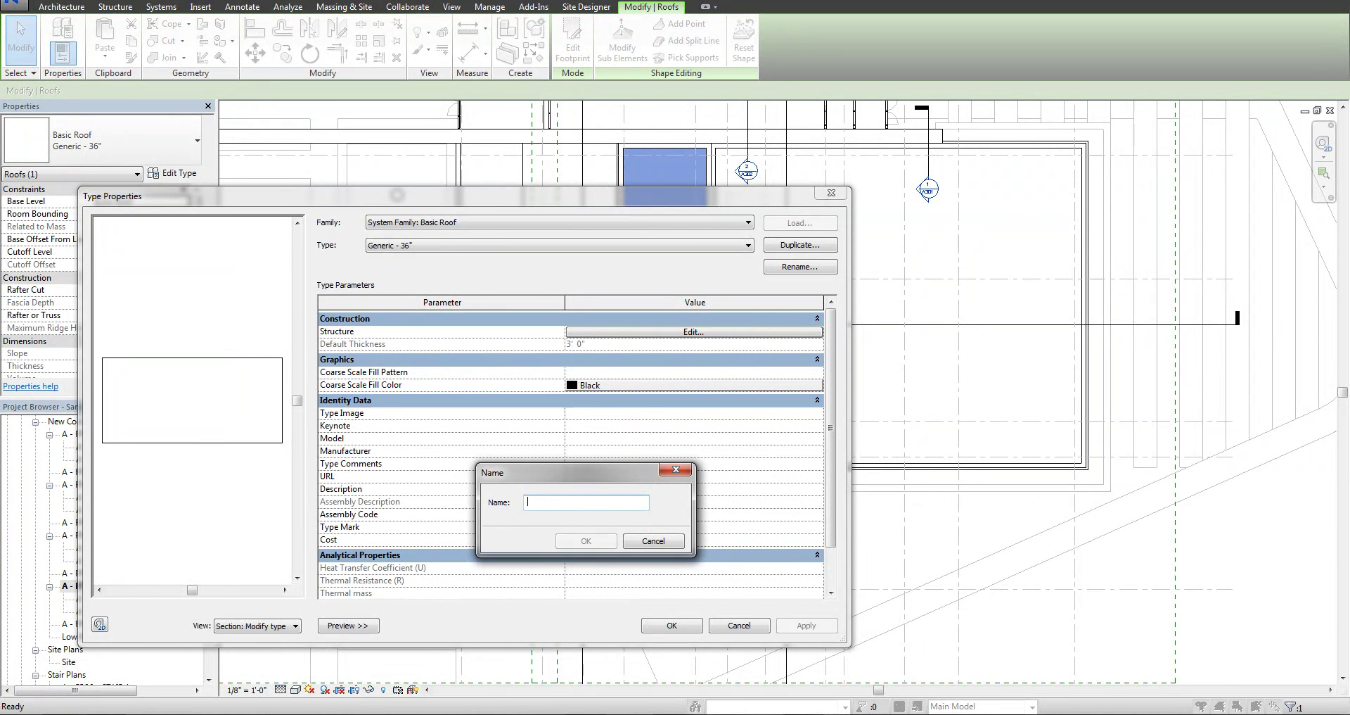
text(5 1/2)
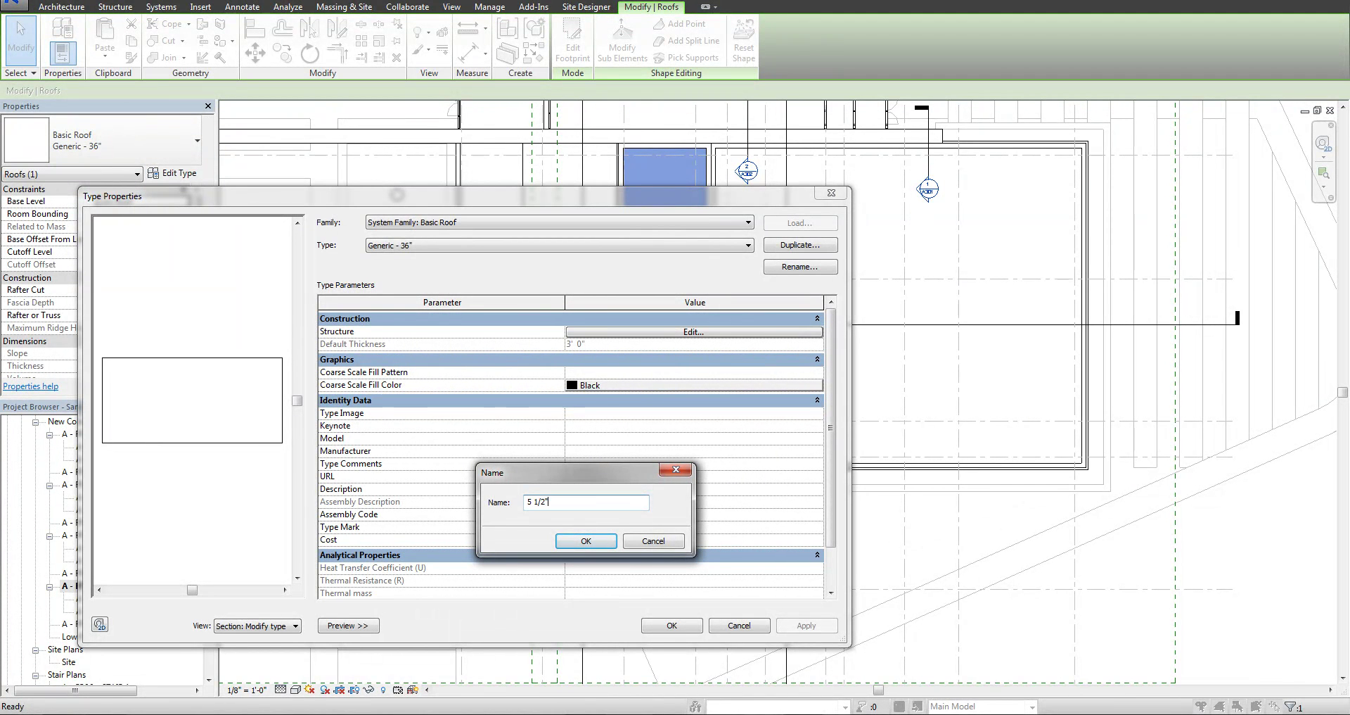
key(BackSpace)
key(BackSpace)
key(BackSpace)
key(BackSpace)
key(BackSpace)
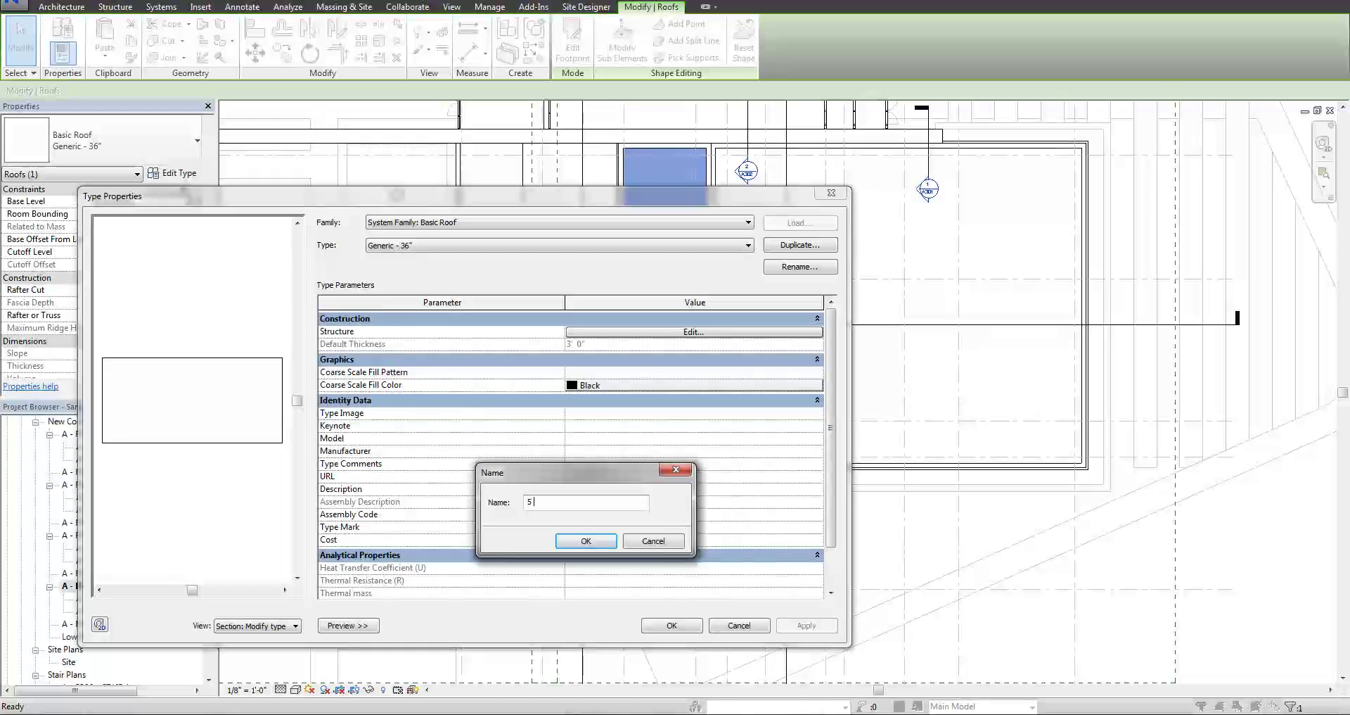
text(Metal Roof Deck)
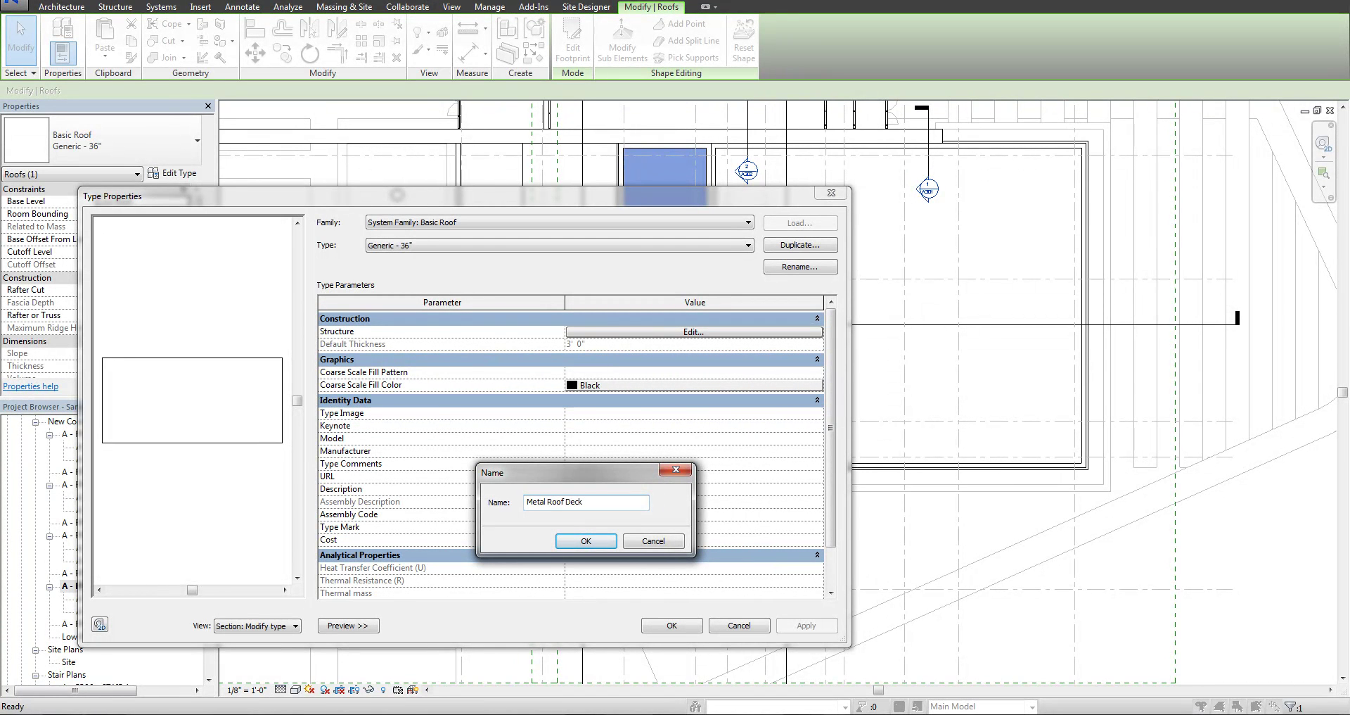
text( with Insulat)
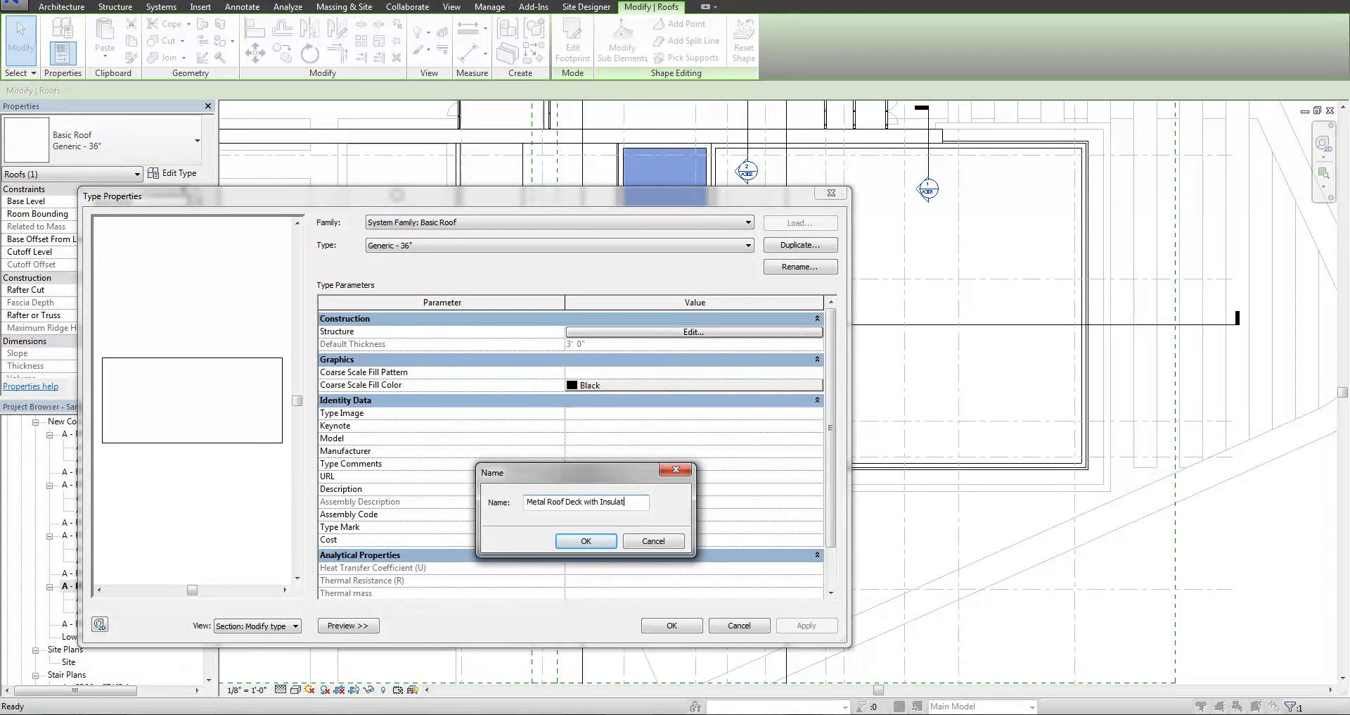
text(ion)
key(Return)
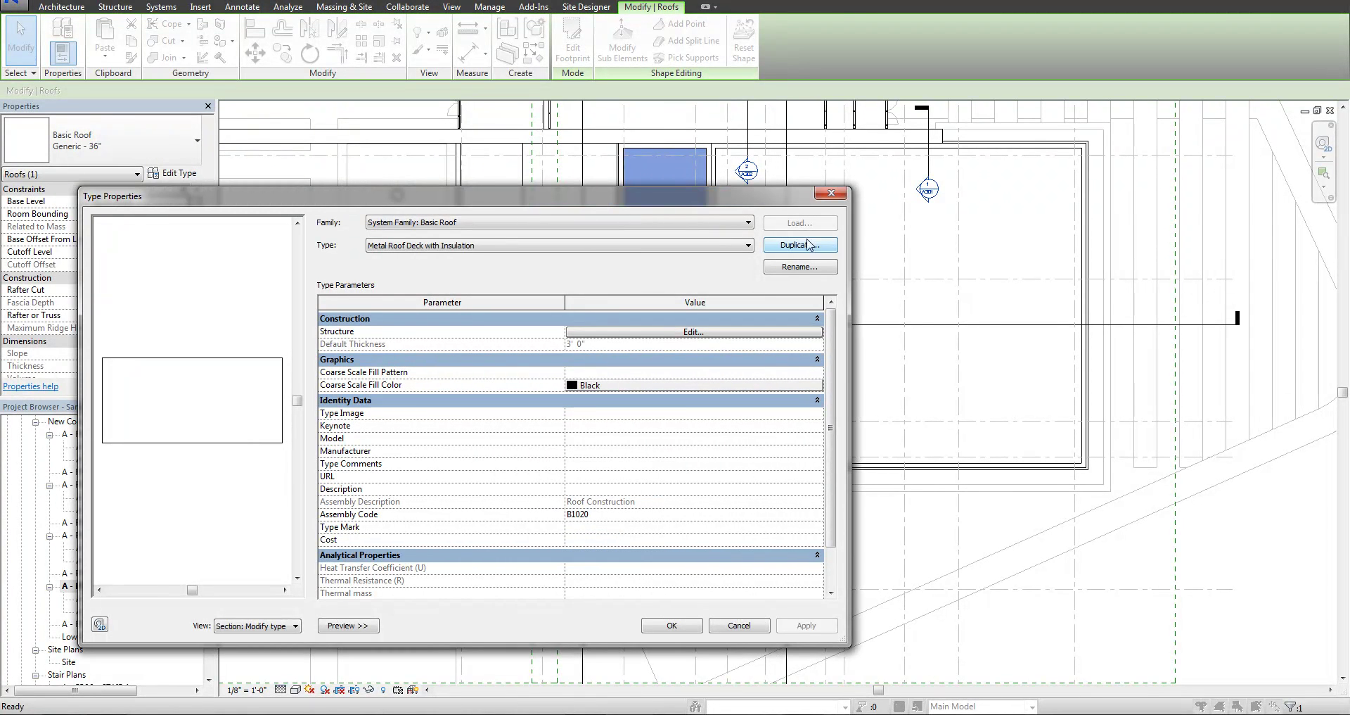
- Give the roof's structure layer the Metal Deck material at 2 1/2" thickness
click(593, 336)
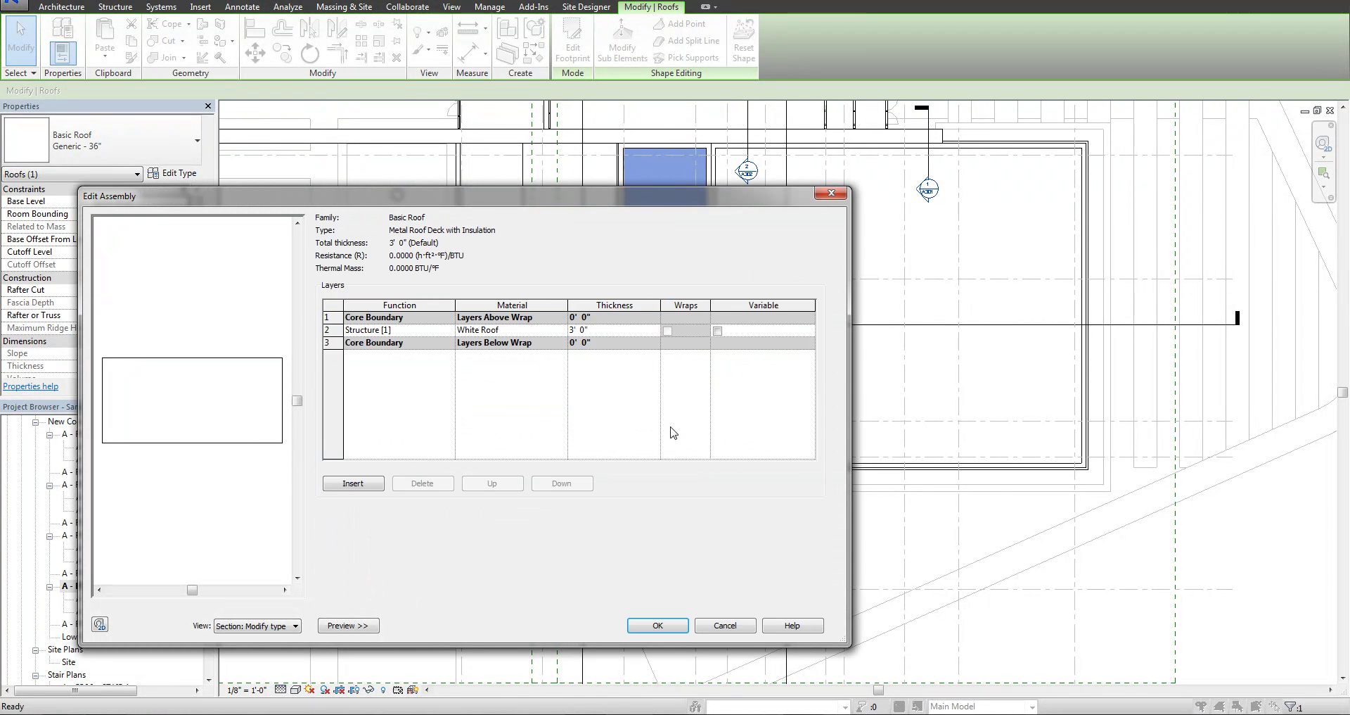
click(536, 331)
click(562, 330)
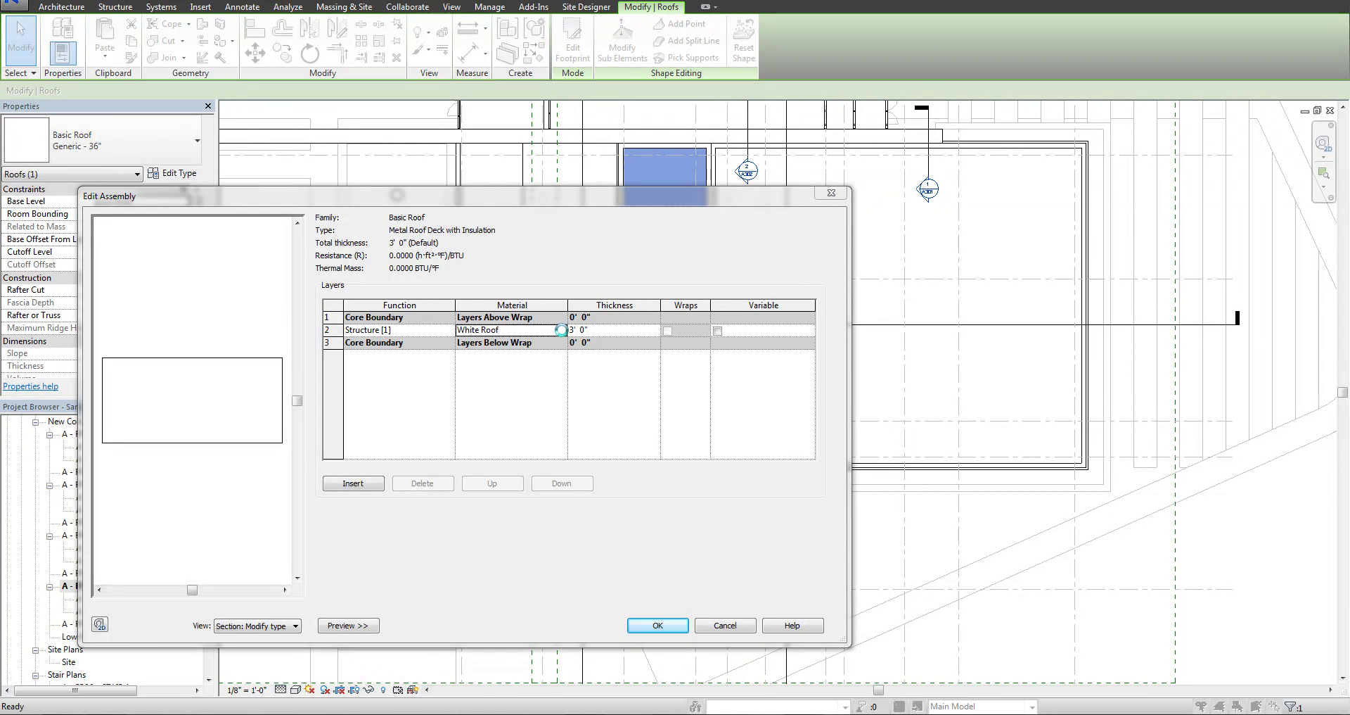
text(metal de)
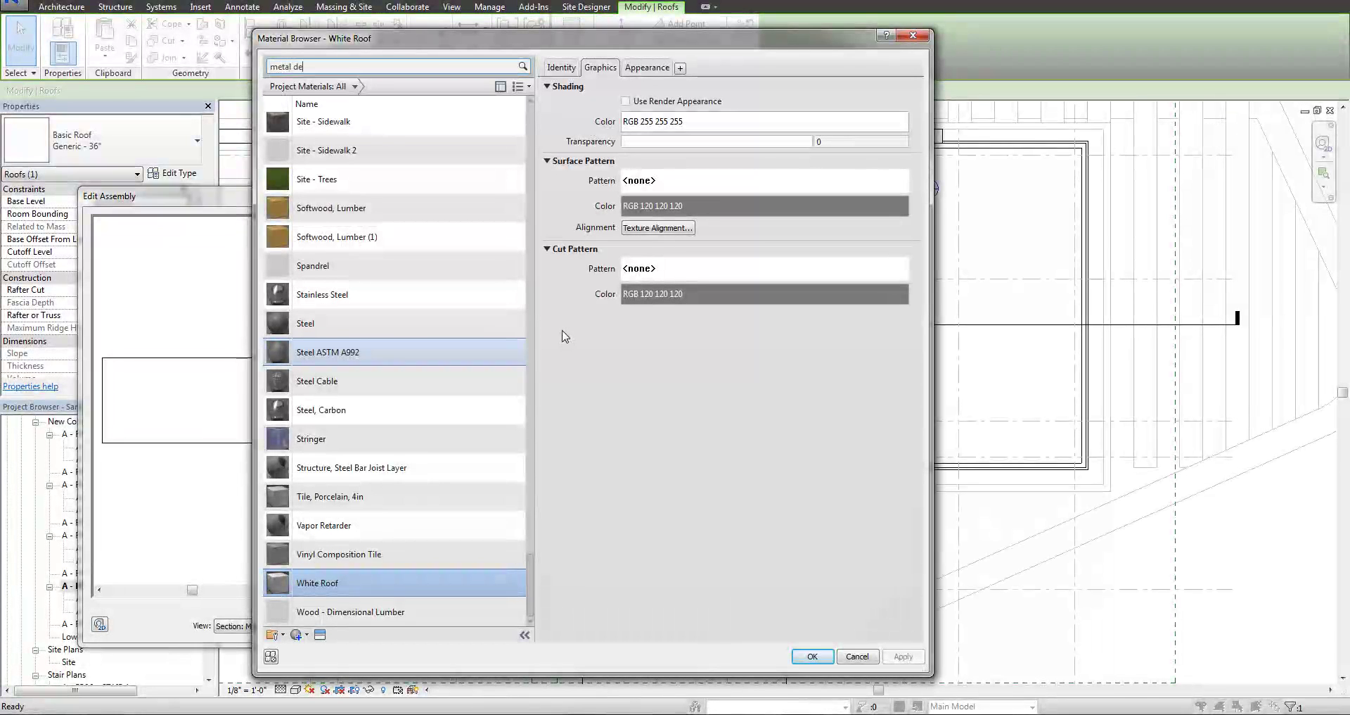
text(ck)
click(383, 144)
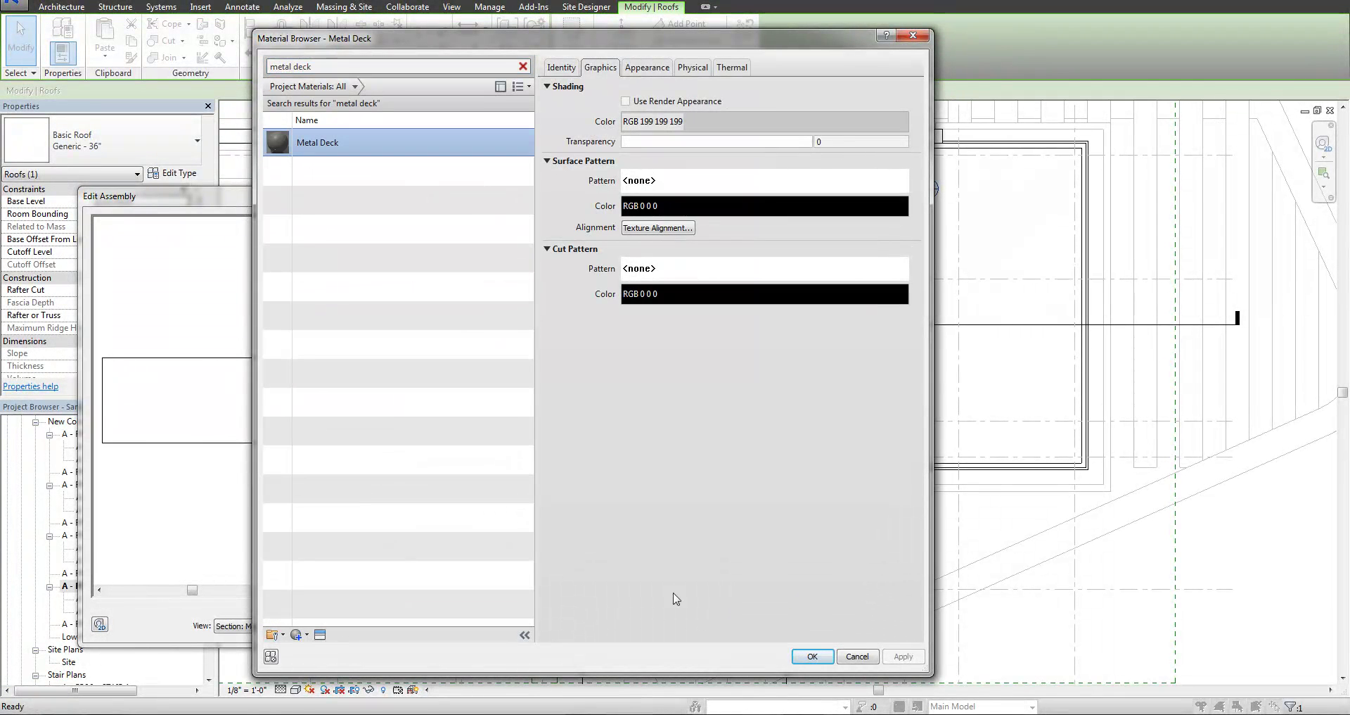
click(812, 656)
click(626, 330)
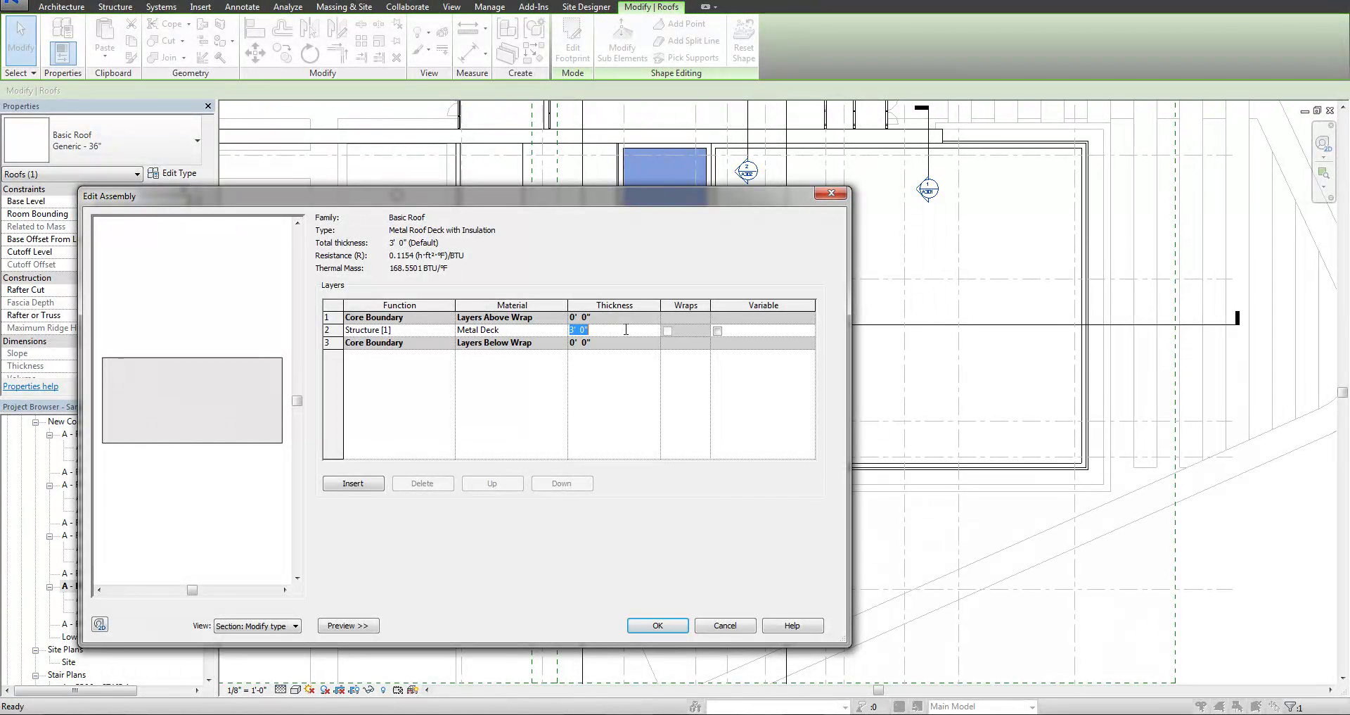
text(2.5")
key(Return)
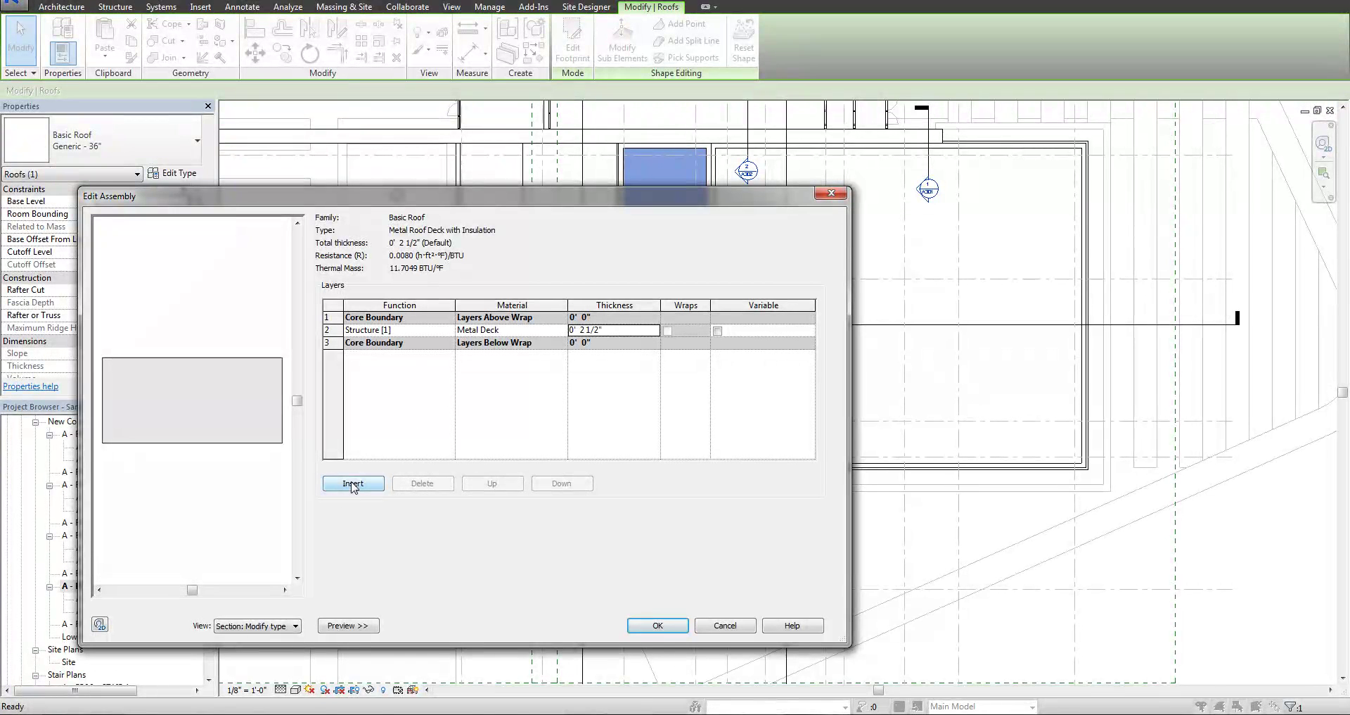
- Add a 4 1/2" Rigid insulation layer above the core boundary
click(352, 484)
click(493, 483)
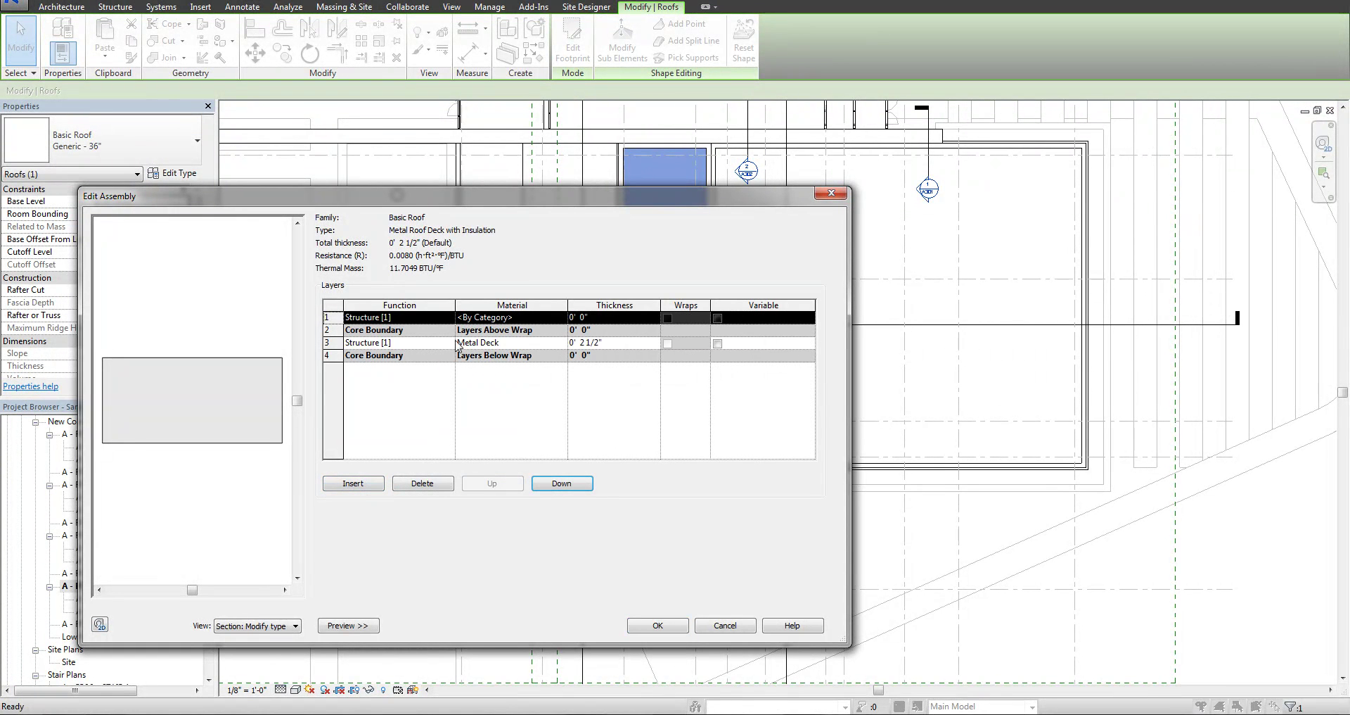
click(398, 317)
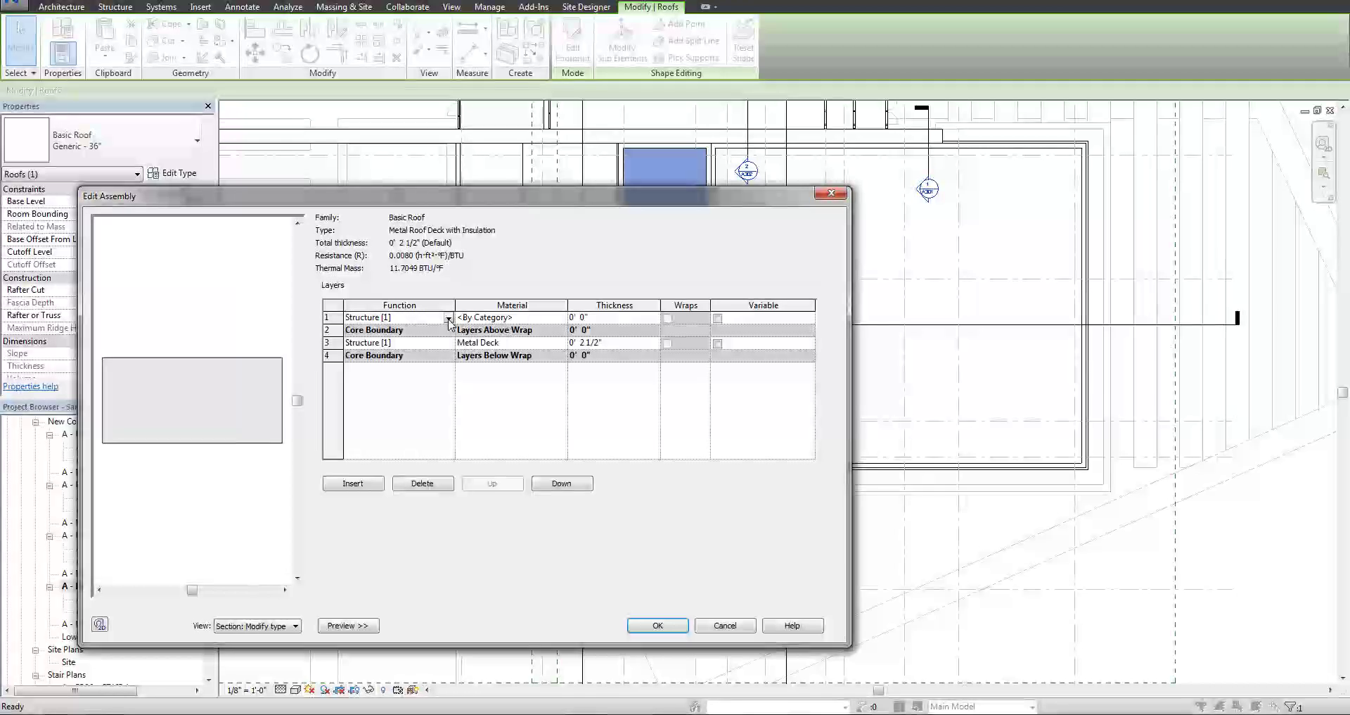
click(448, 319)
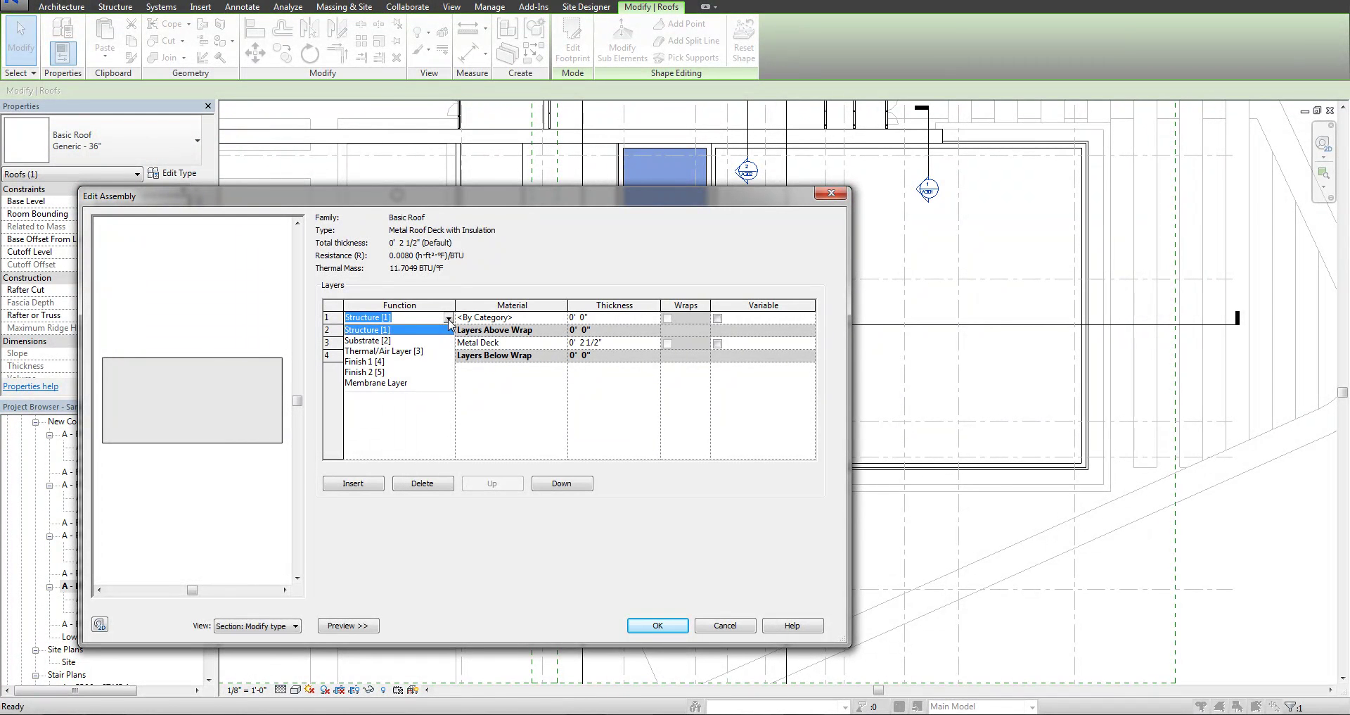
click(501, 320)
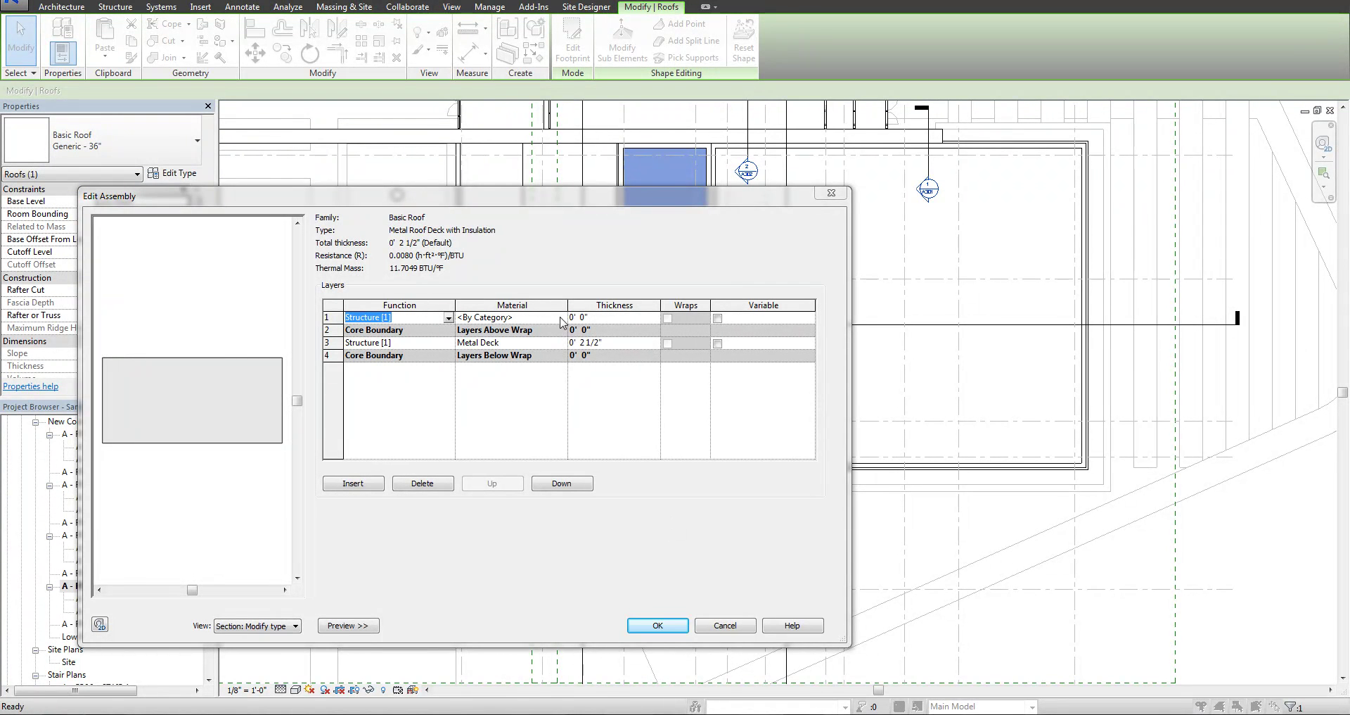
click(604, 316)
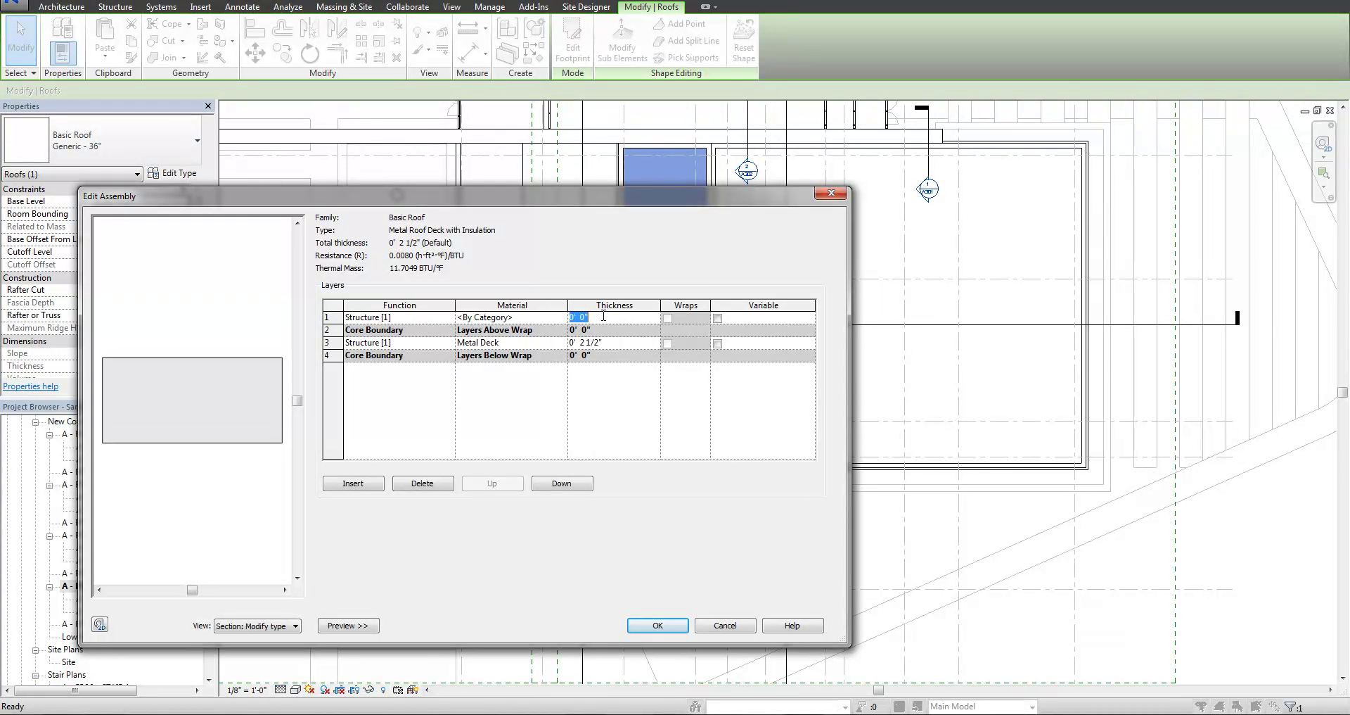
text(4.5")
click(557, 320)
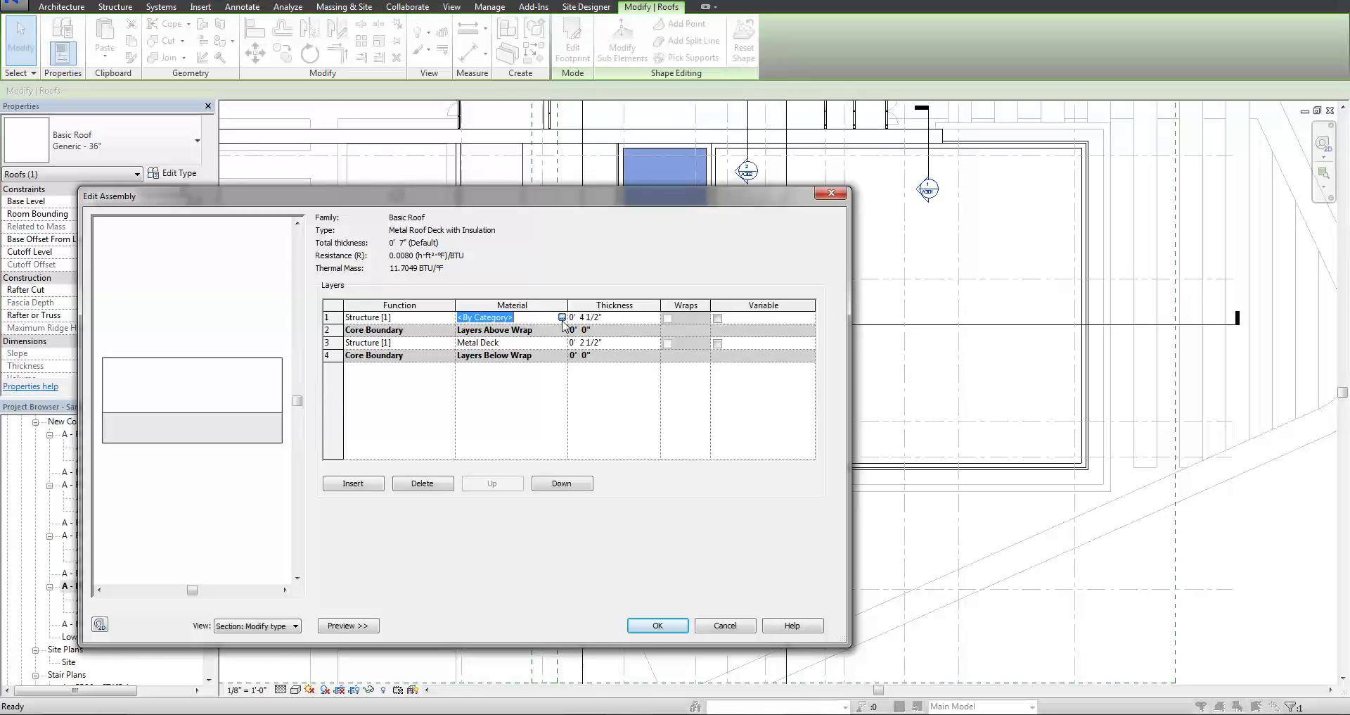
click(562, 317)
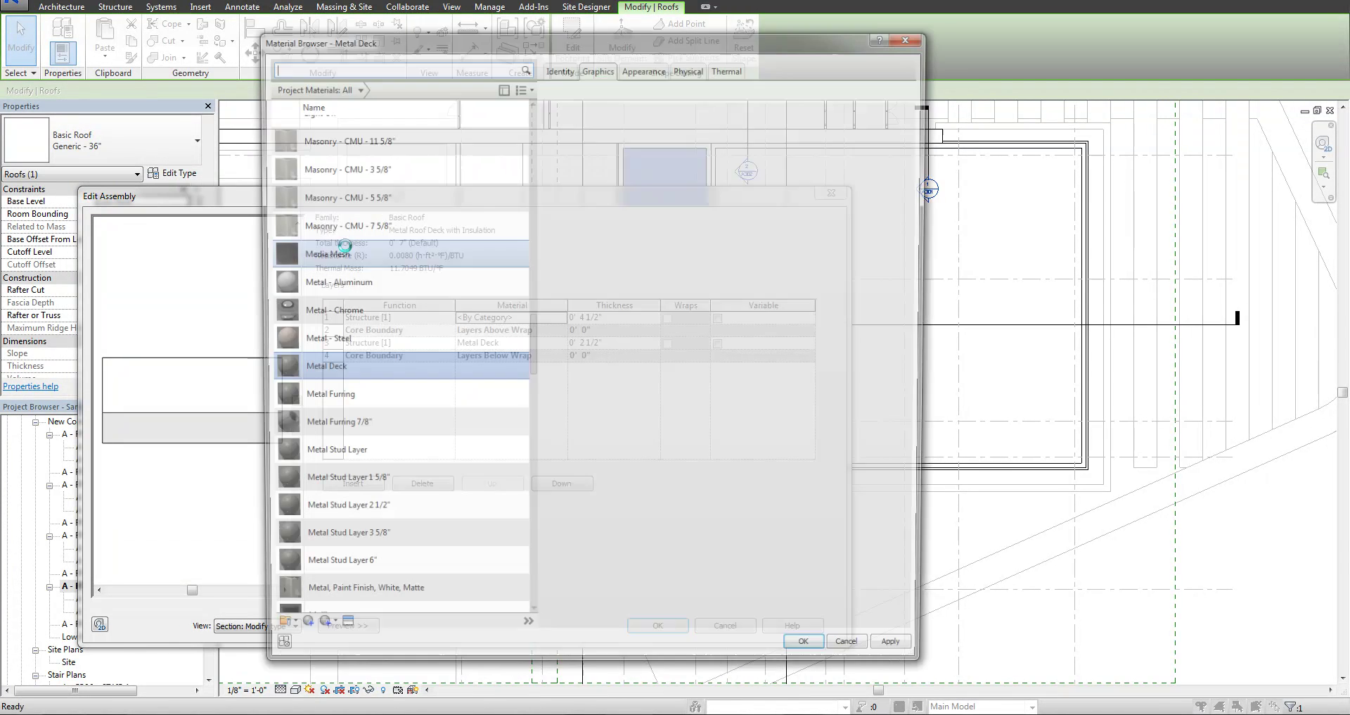
click(339, 66)
text(rigid)
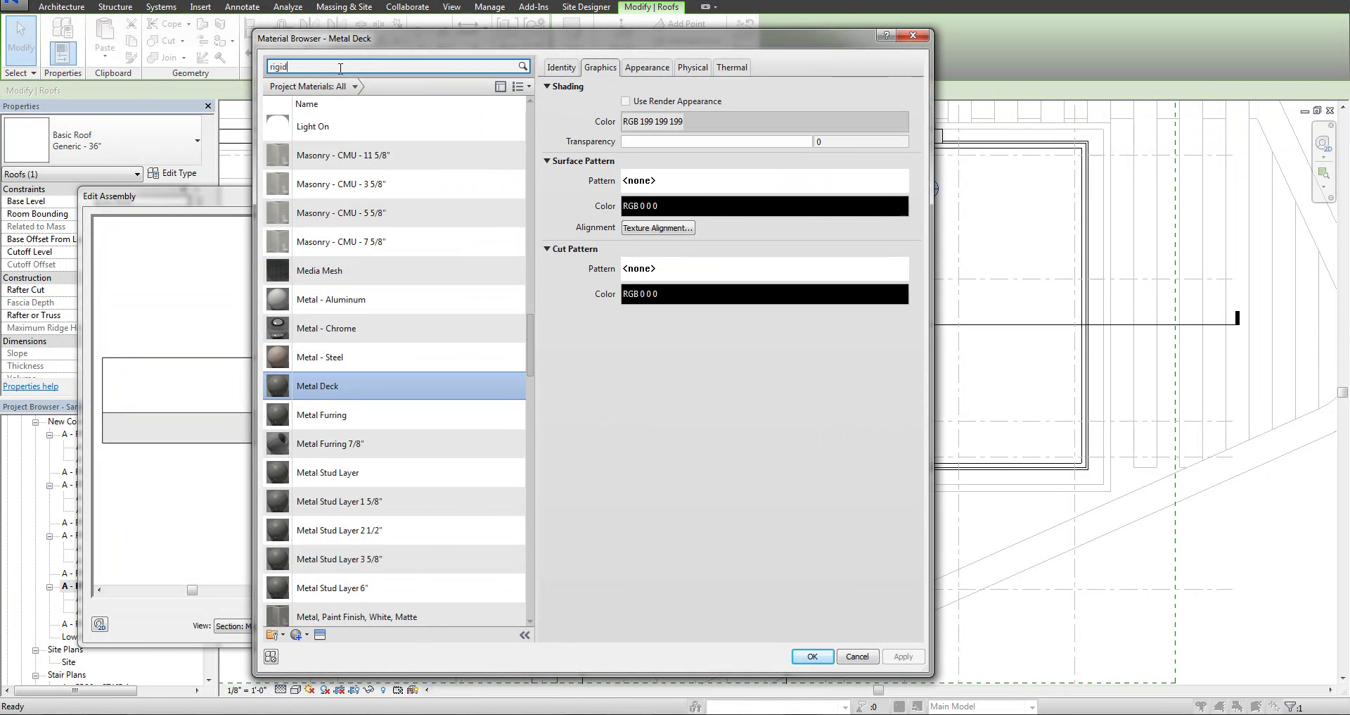
click(327, 141)
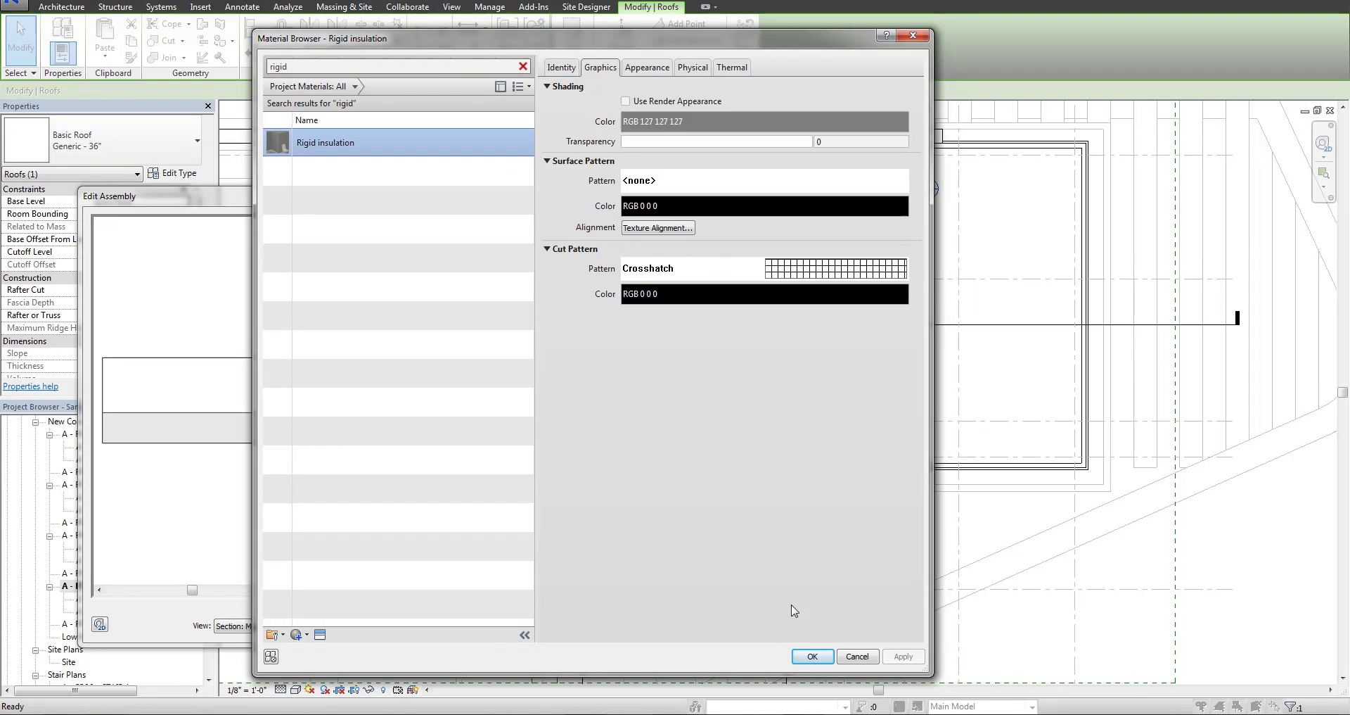
click(812, 655)
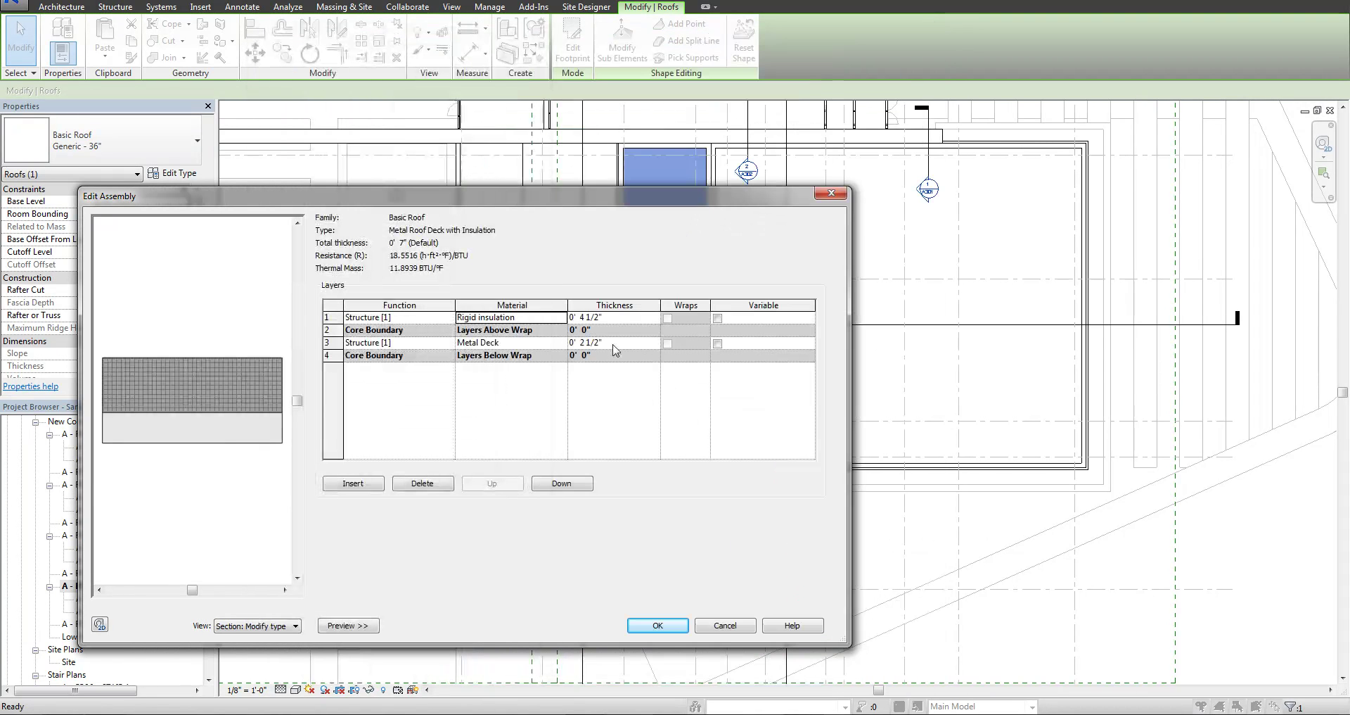
- Add a 3/4" Gypsum Wall Board layer on top of the assembly
click(340, 486)
click(539, 325)
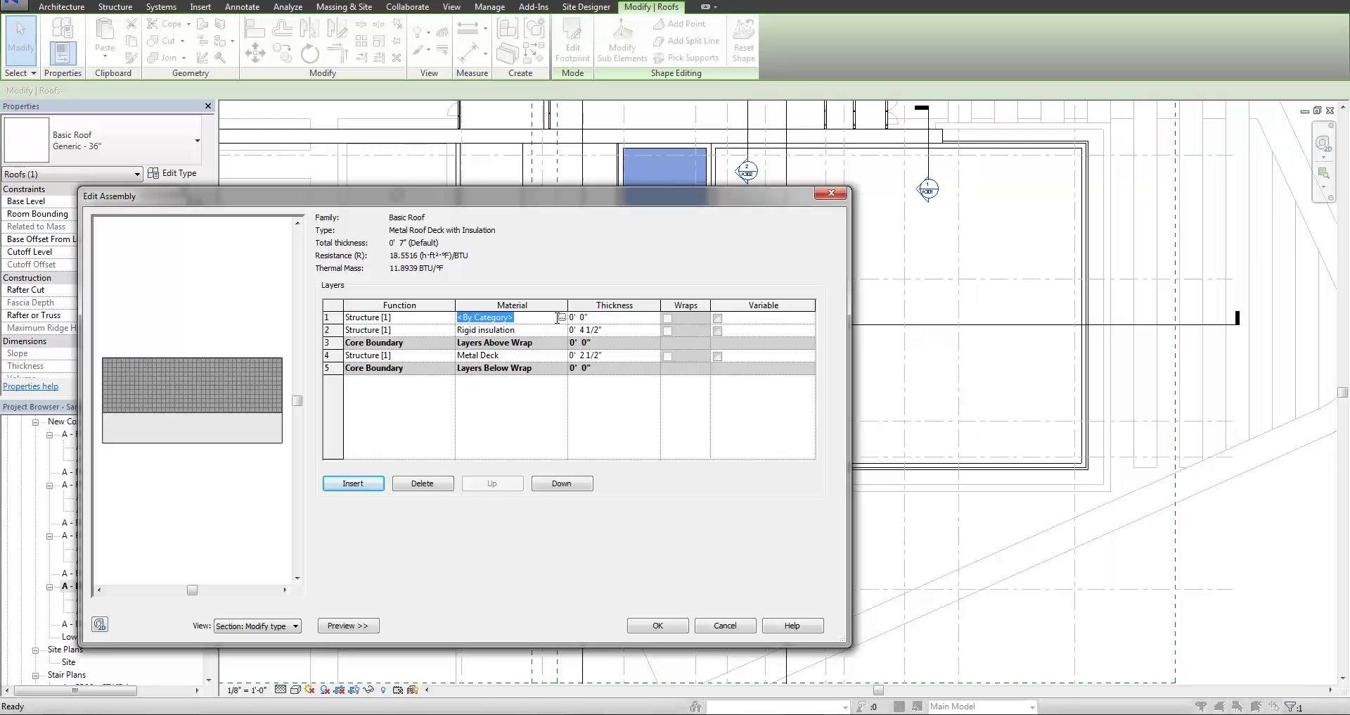
click(563, 318)
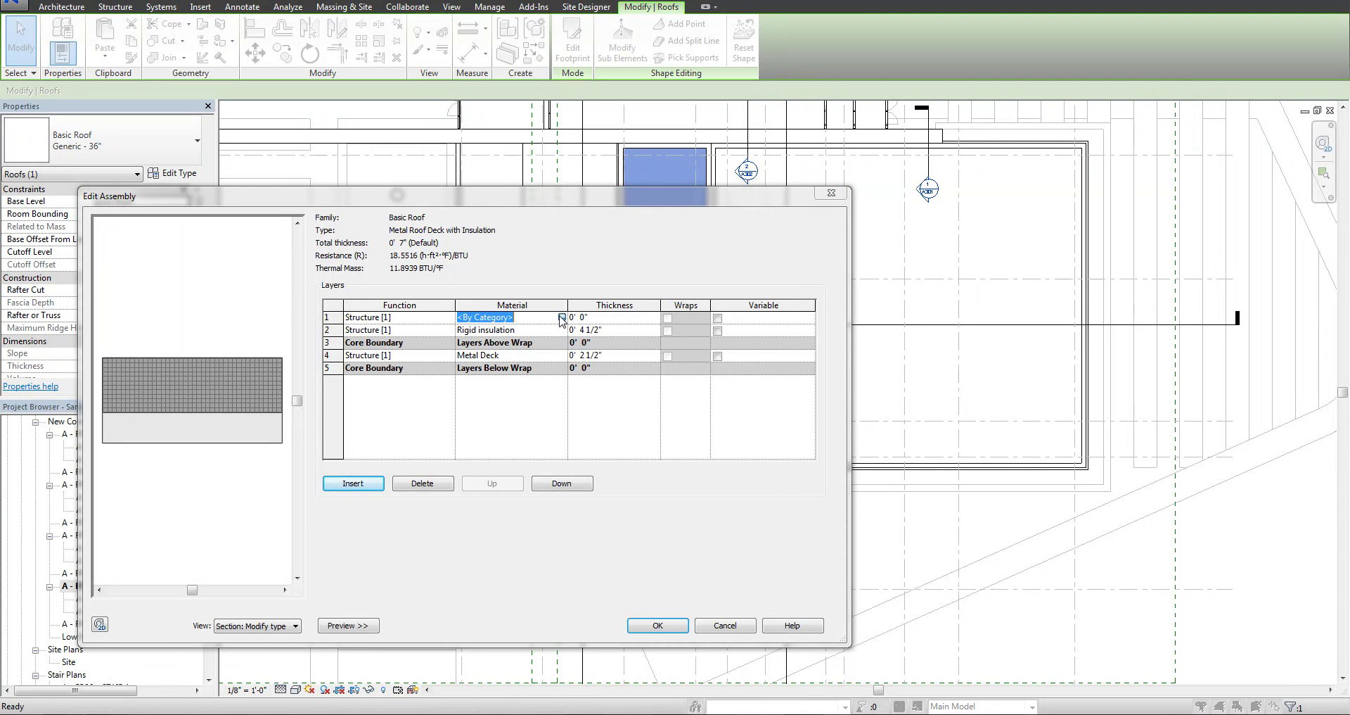
text(gyp)
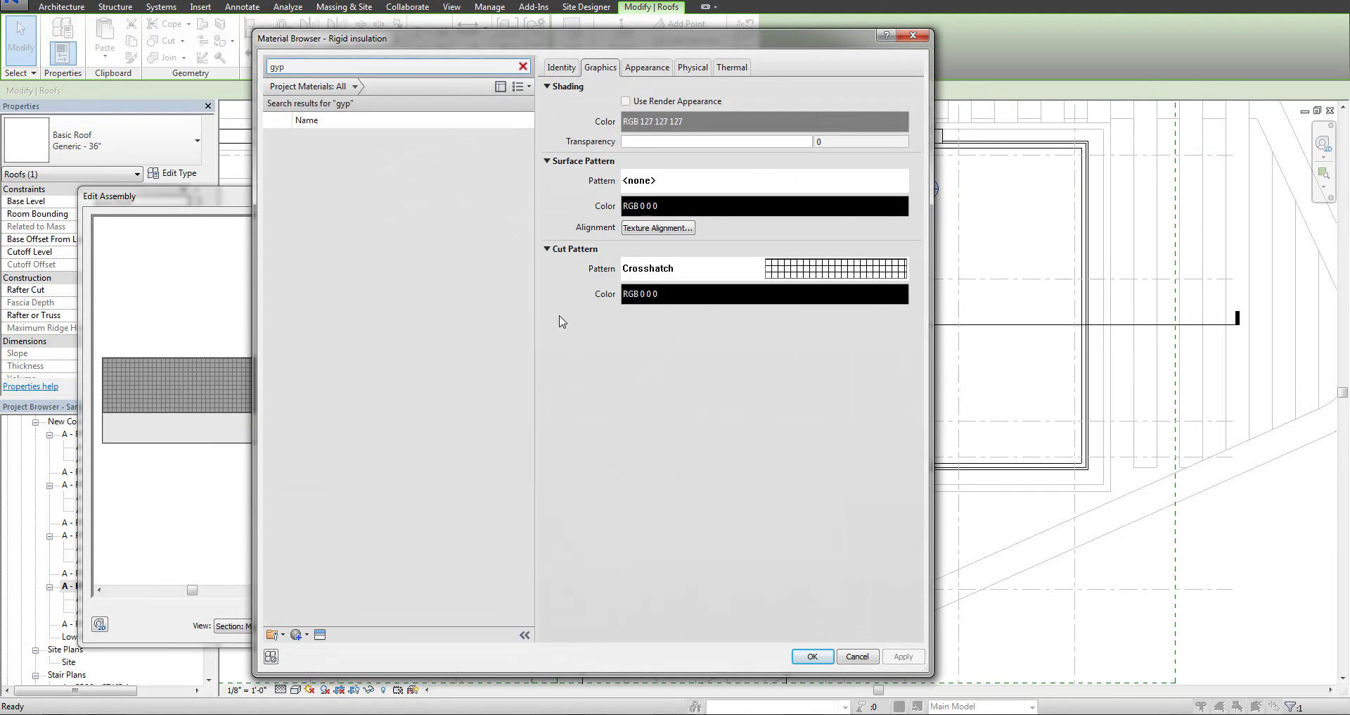
text(sum)
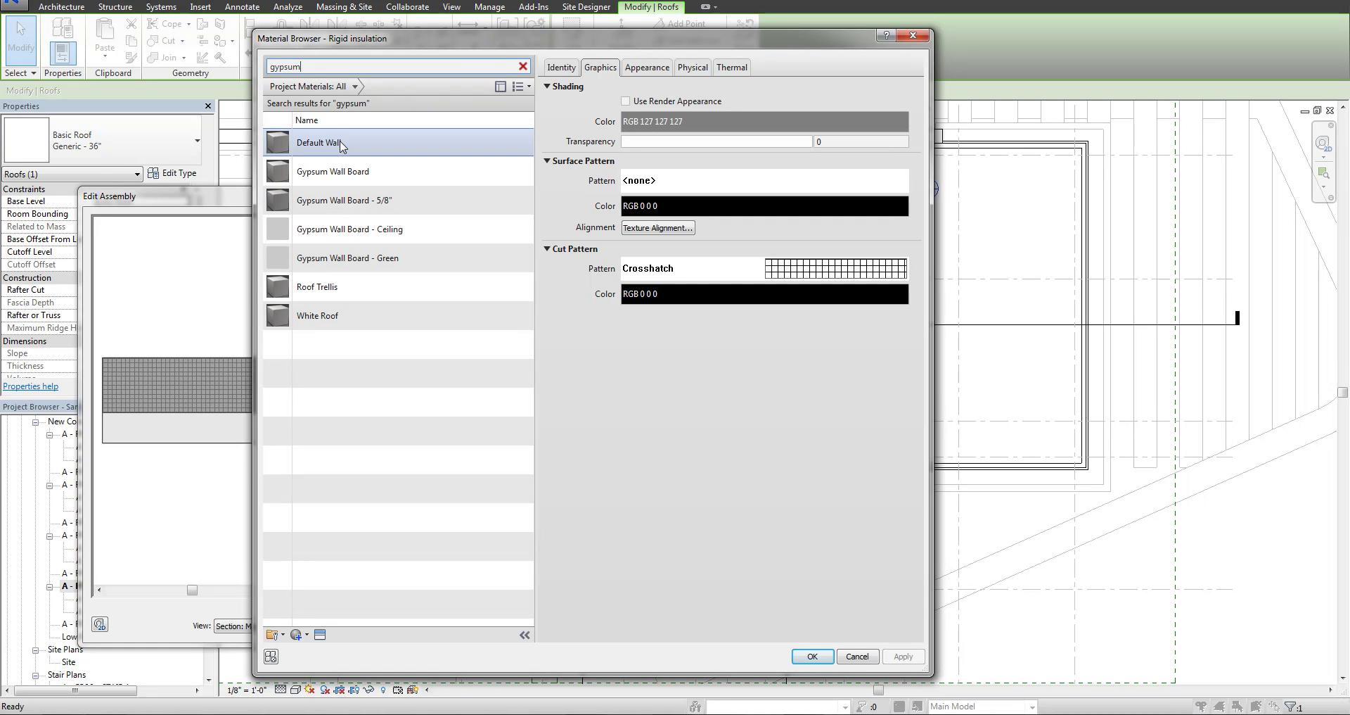
click(359, 180)
click(813, 655)
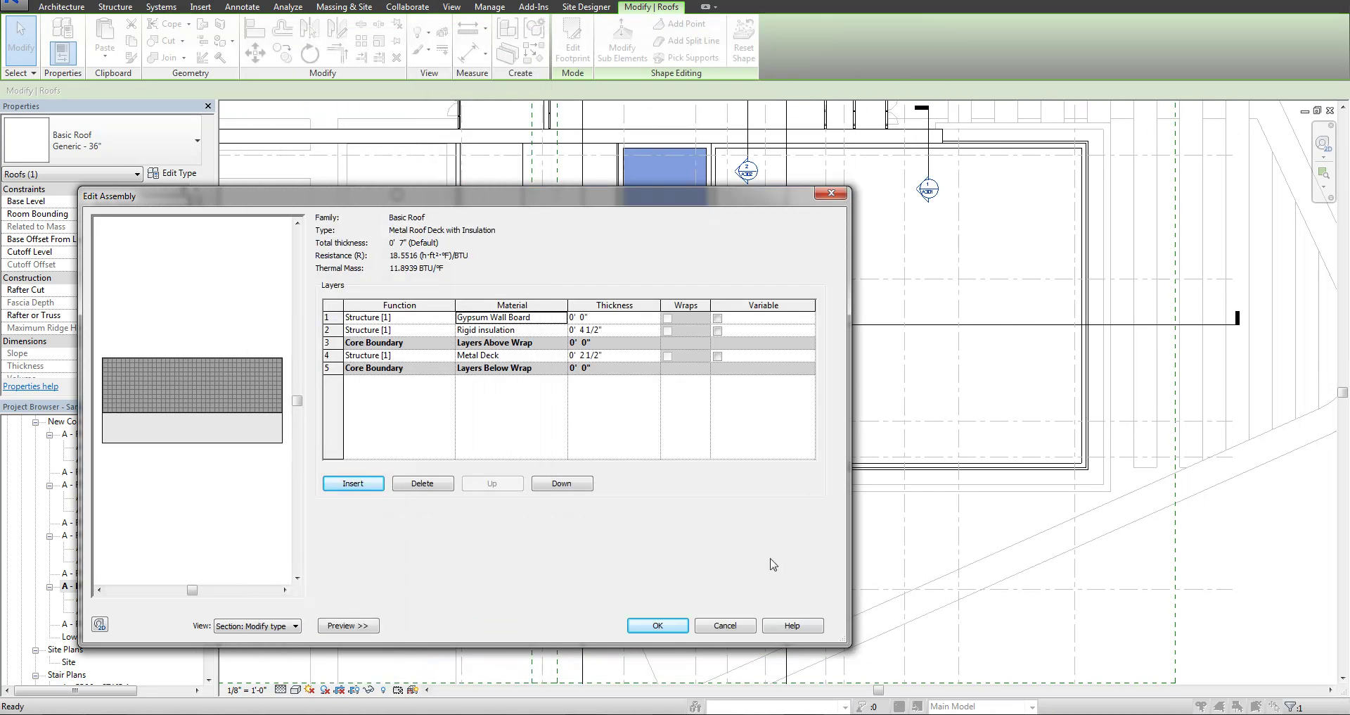
click(620, 316)
text(3/4)
click(386, 330)
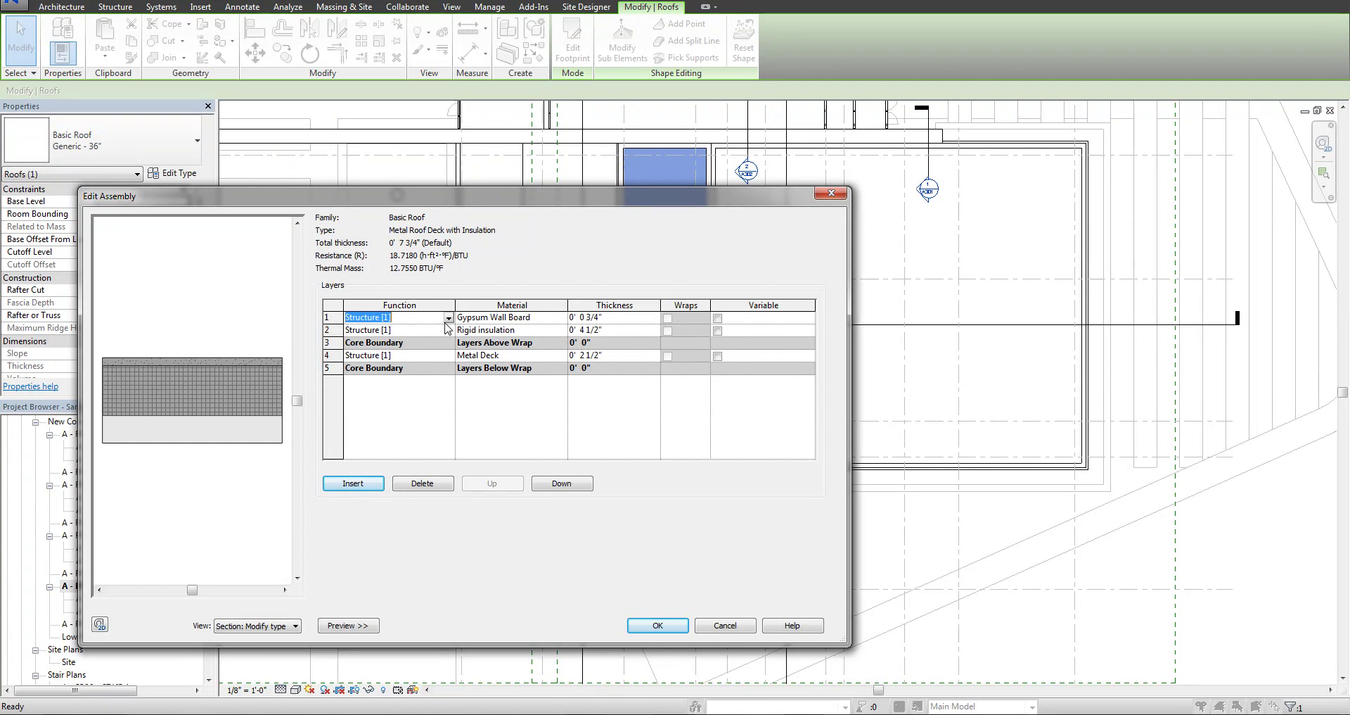
- Make the insulation a Thermal/Air Layer and the gypsum board Finish 1
click(448, 329)
click(387, 363)
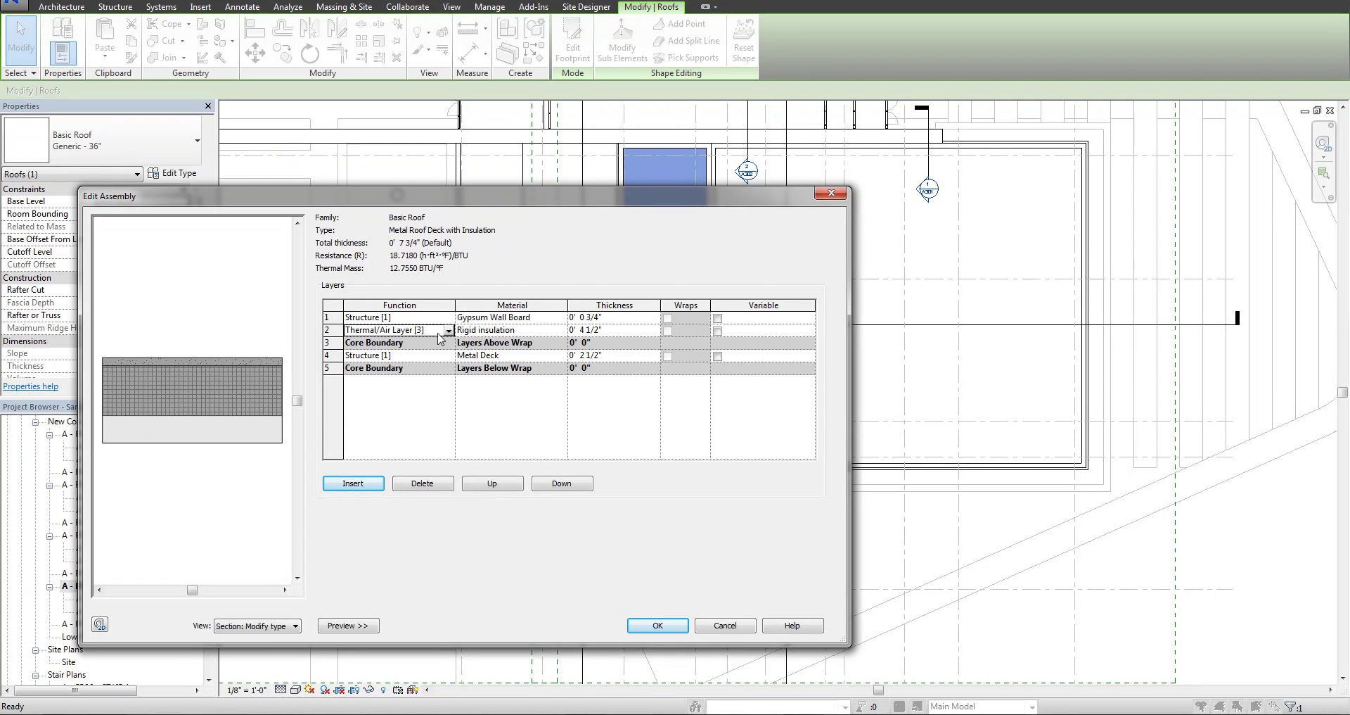
click(449, 317)
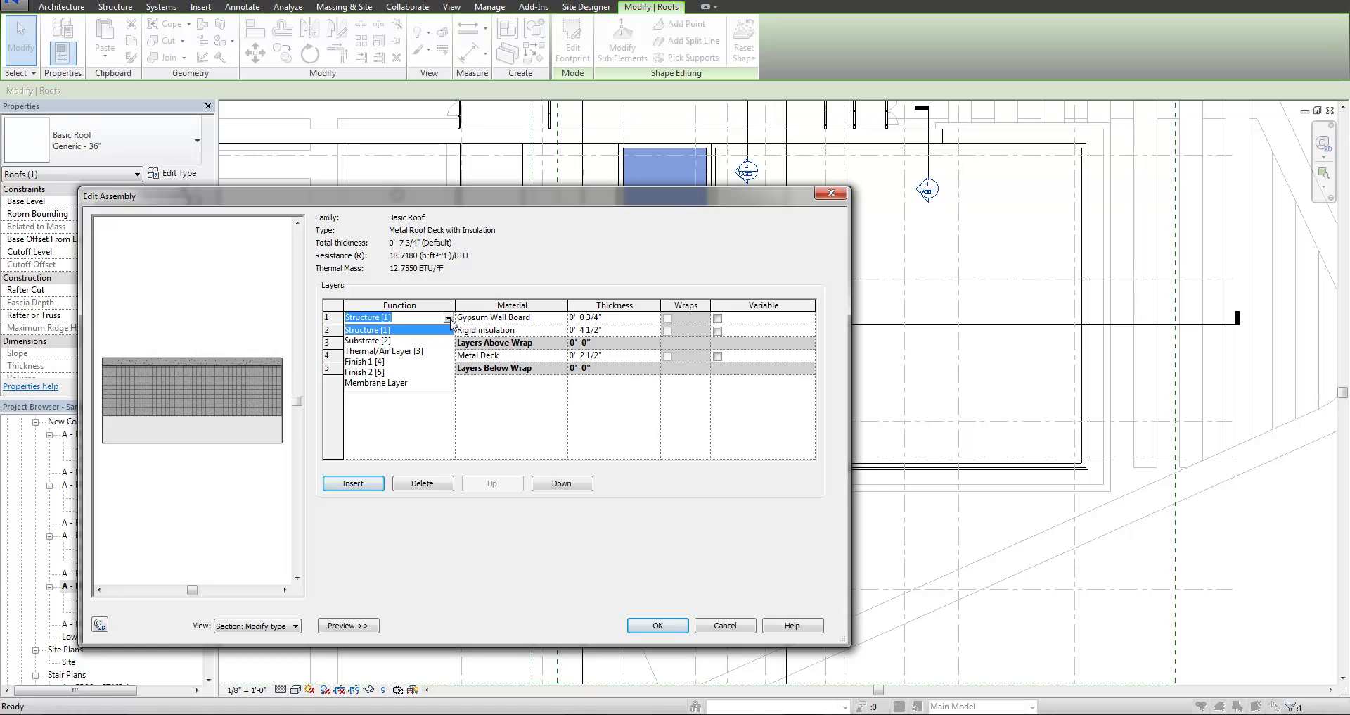
click(373, 362)
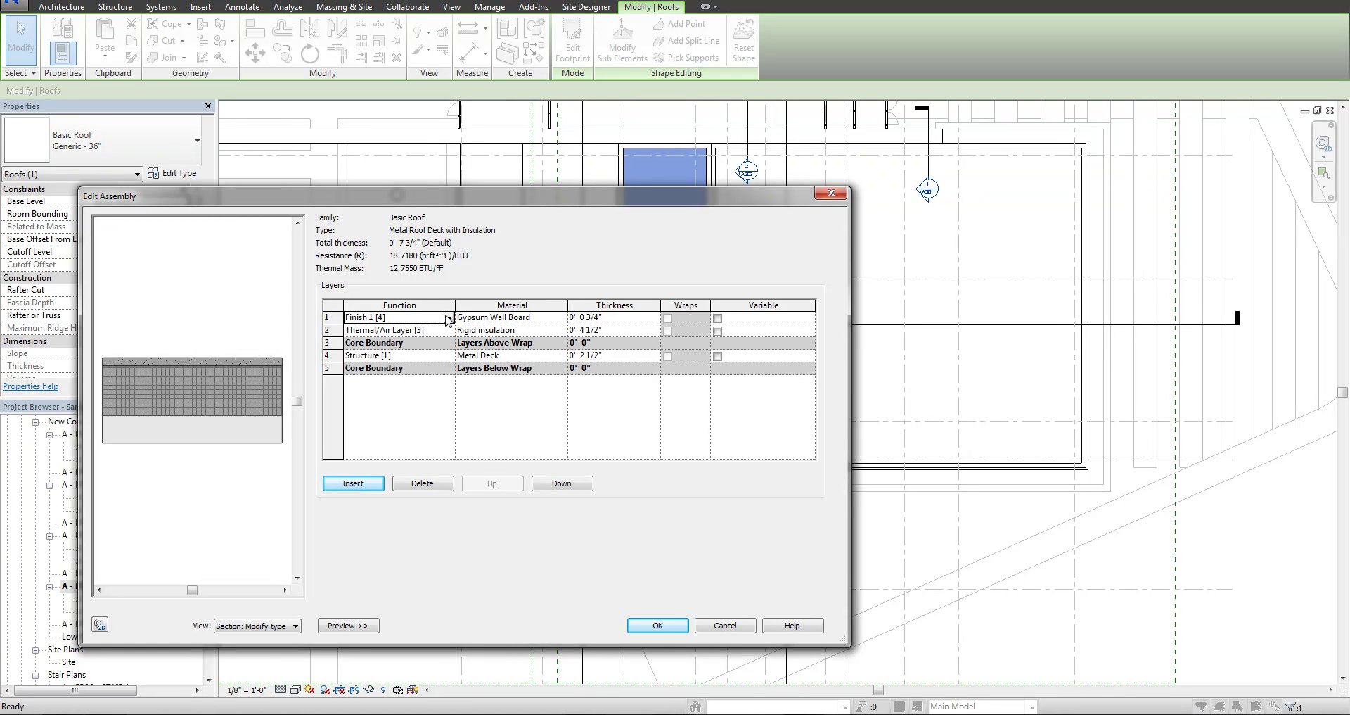
- Insert a new Finish 2 layer at the top of the assembly
click(376, 485)
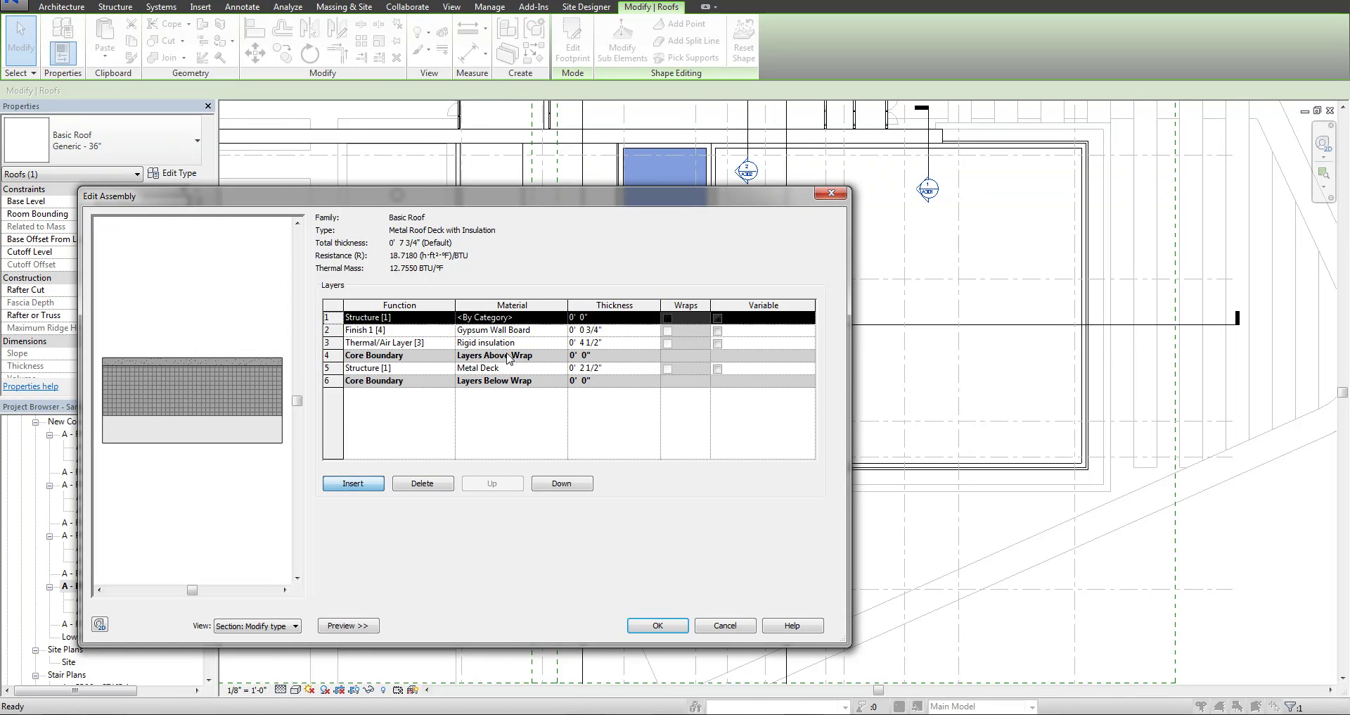
click(448, 317)
click(448, 318)
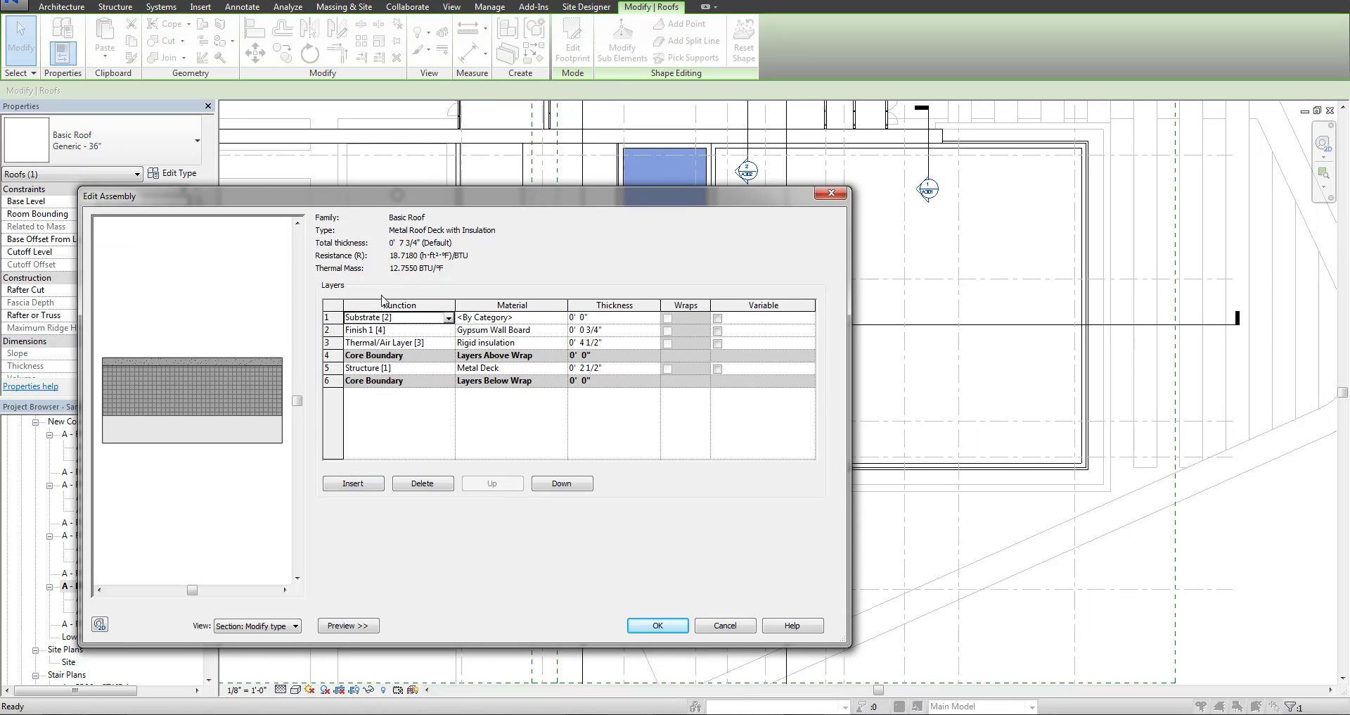
click(448, 318)
click(394, 379)
click(532, 317)
click(561, 317)
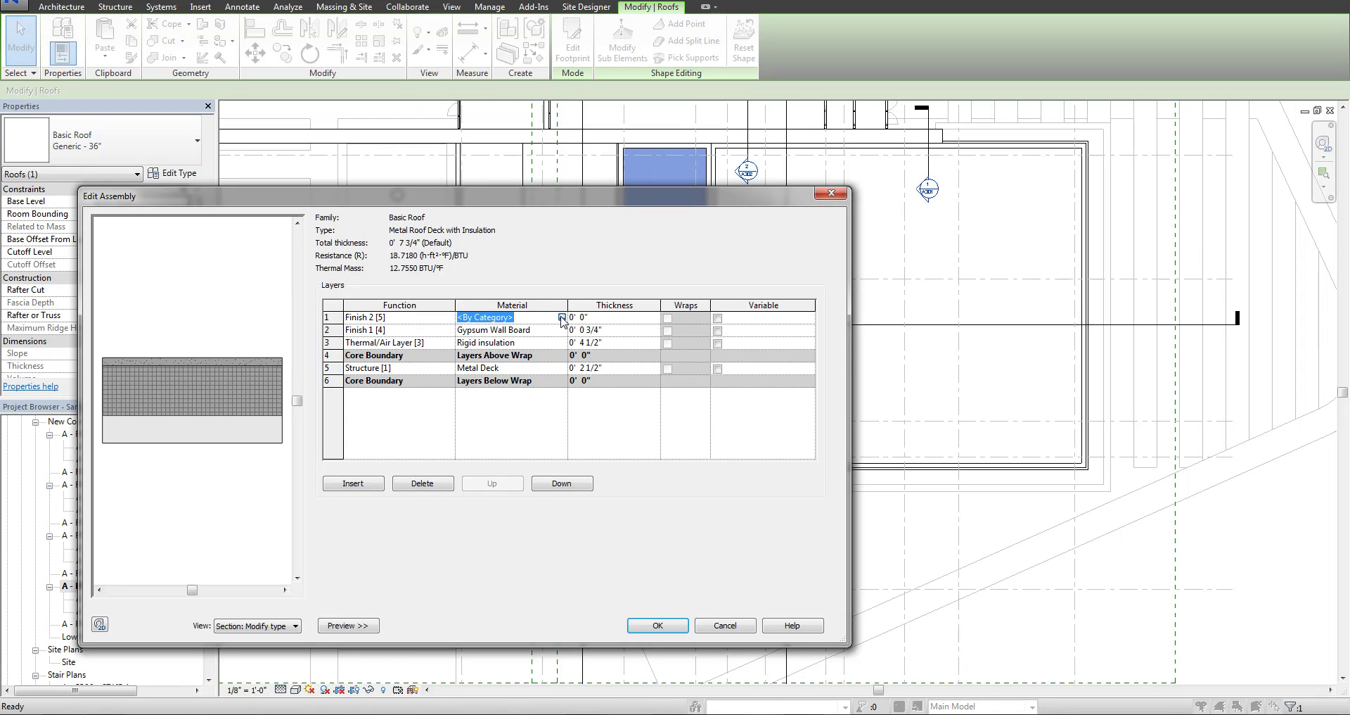
- Make the top layer Roofing, EPDM Membrane at 1/16" and apply the new type to the roof
click(561, 316)
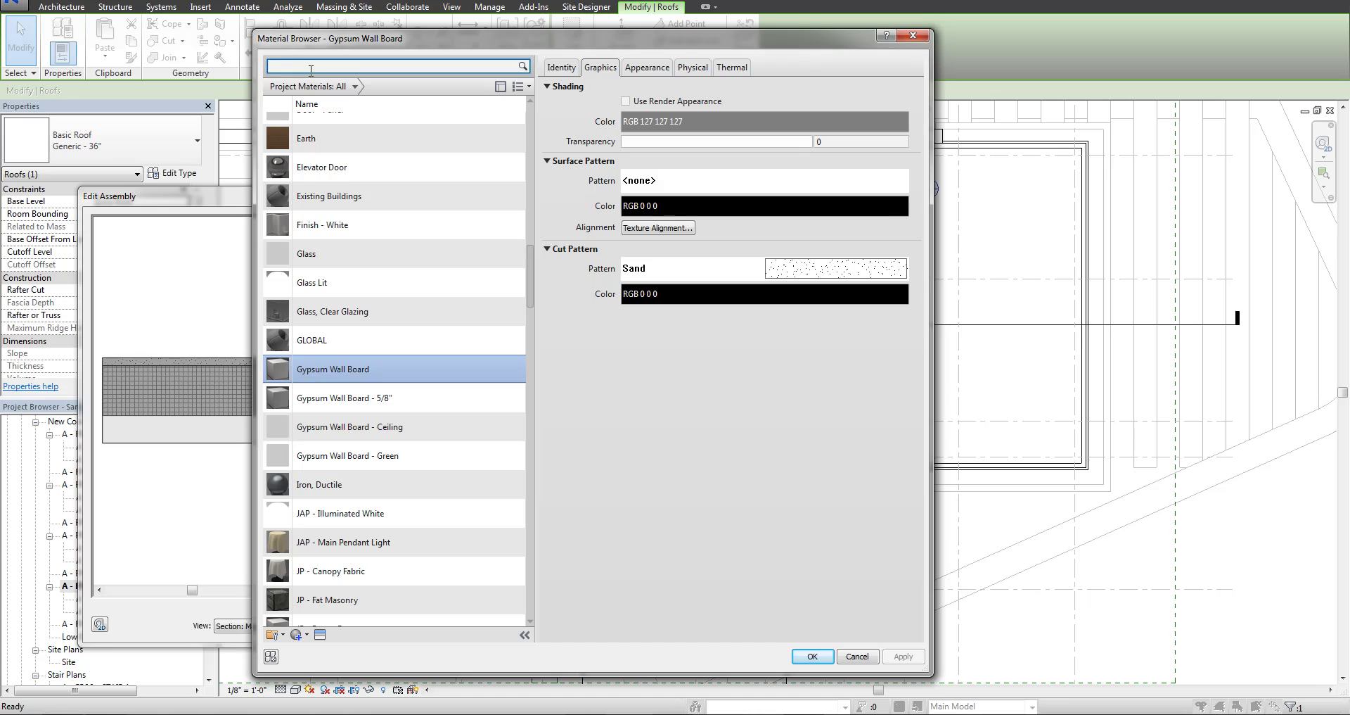
click(310, 66)
text(EPDM<)
key(BackSpace)
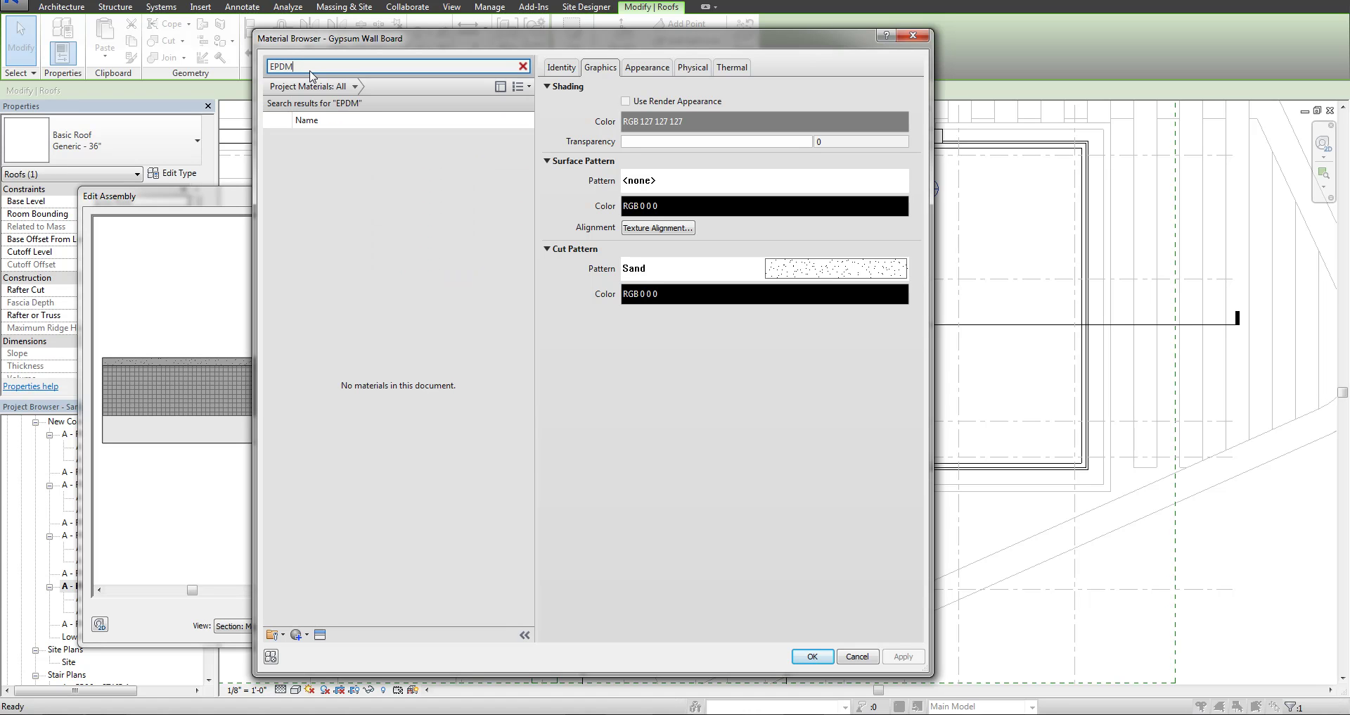
click(355, 143)
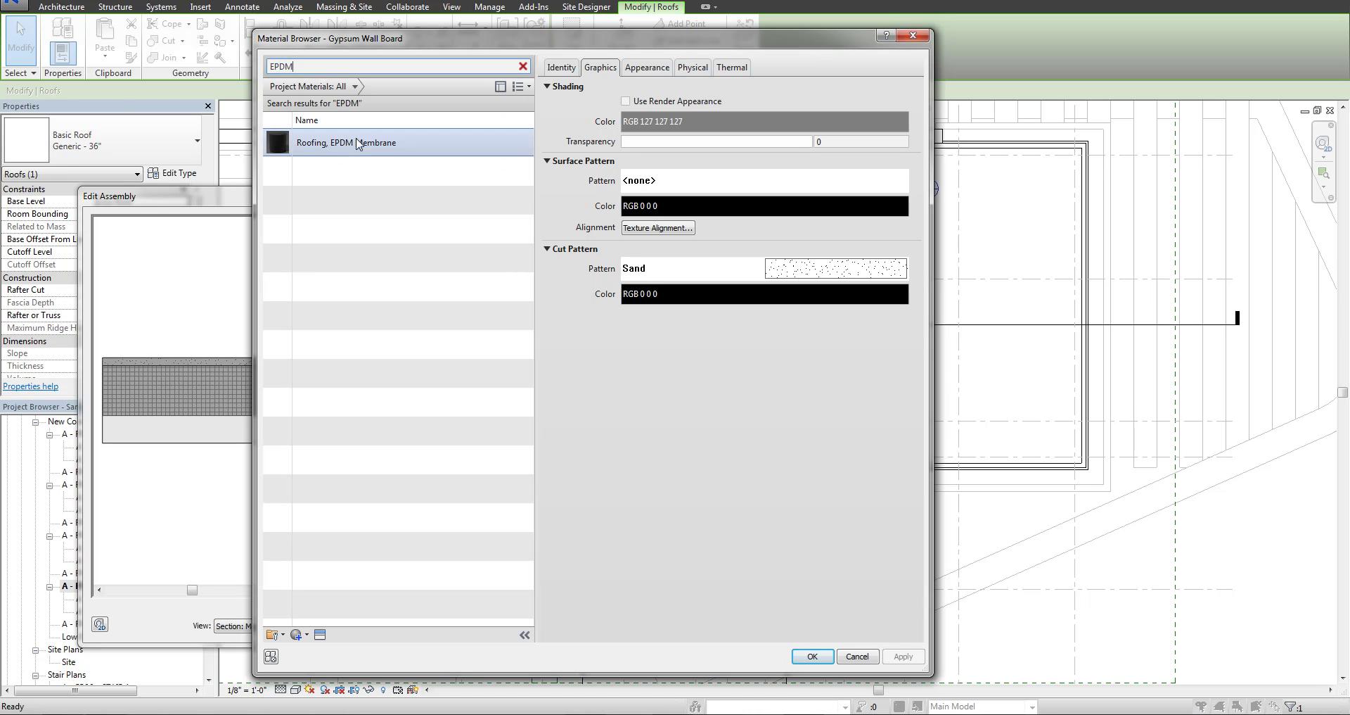
click(648, 68)
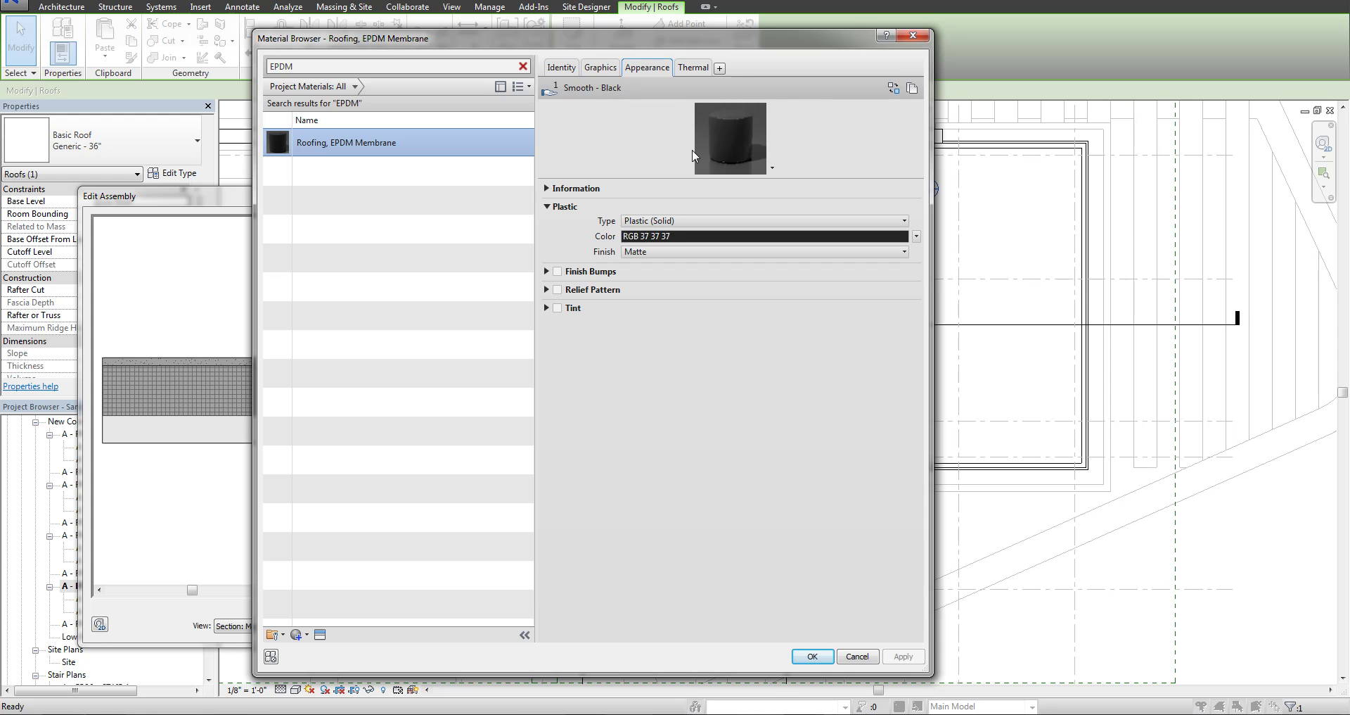
click(812, 656)
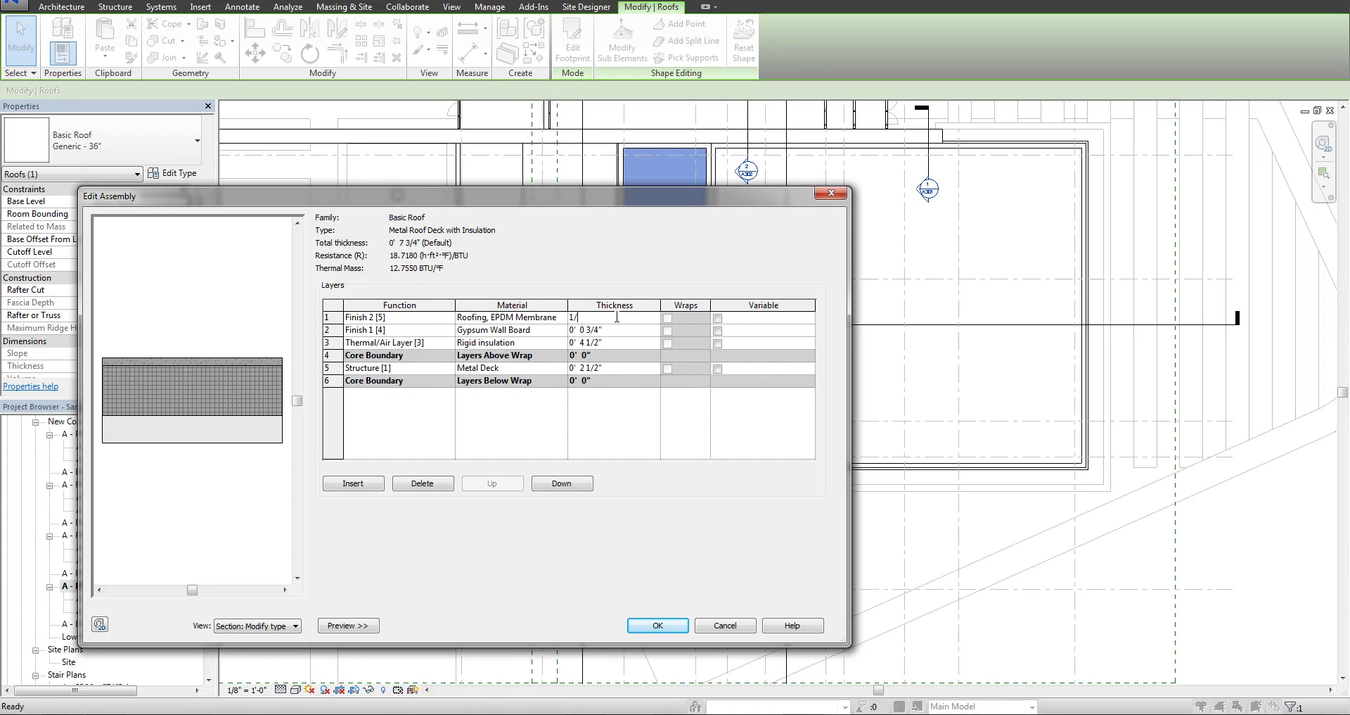
click(628, 329)
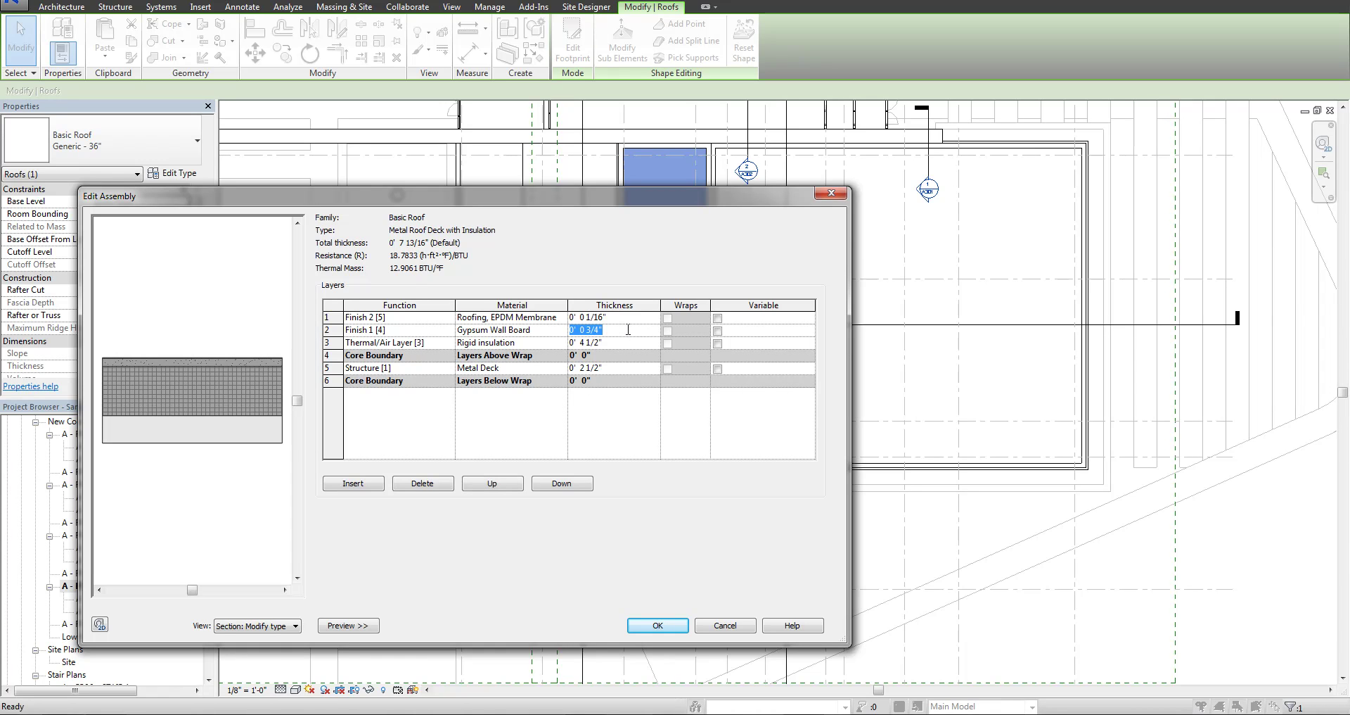
key(Up)
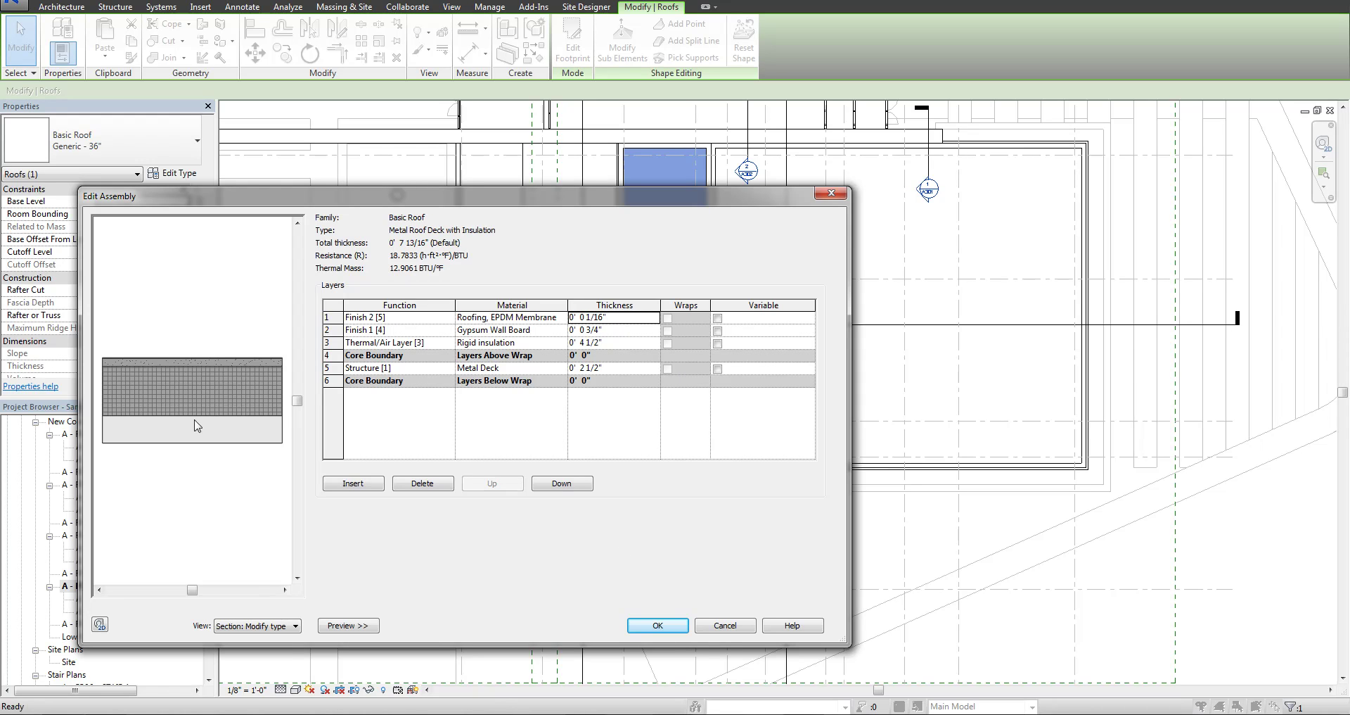
click(658, 624)
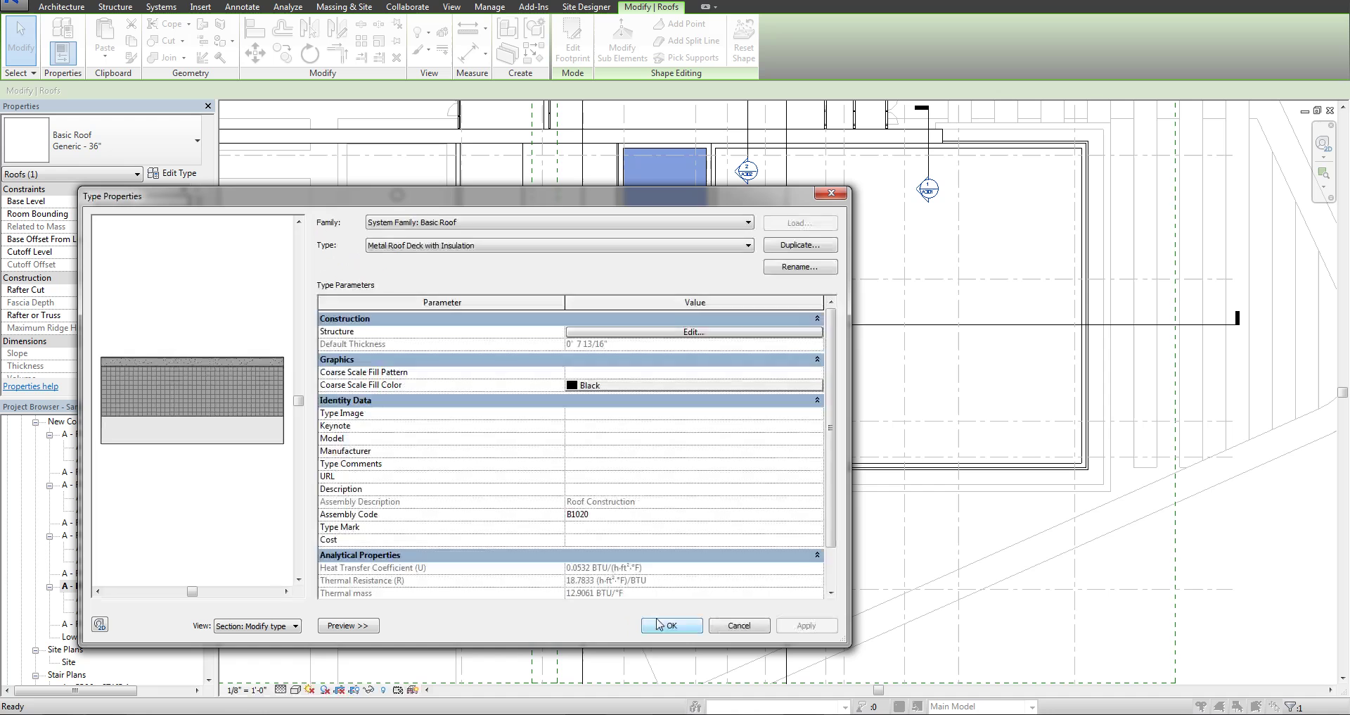
click(657, 624)
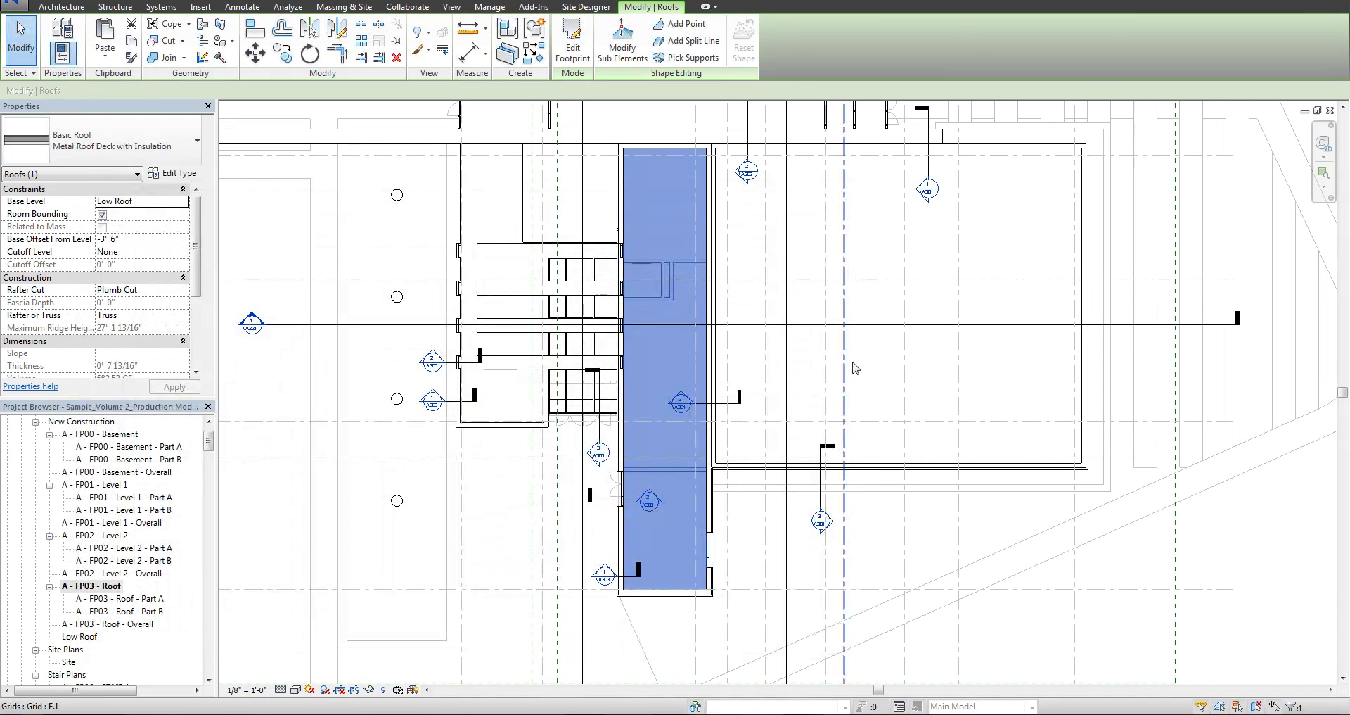
- Open the prayer hall section, zoom to the Ablution 203 roof with thin lines, and select it
click(743, 360)
double_click(251, 323)
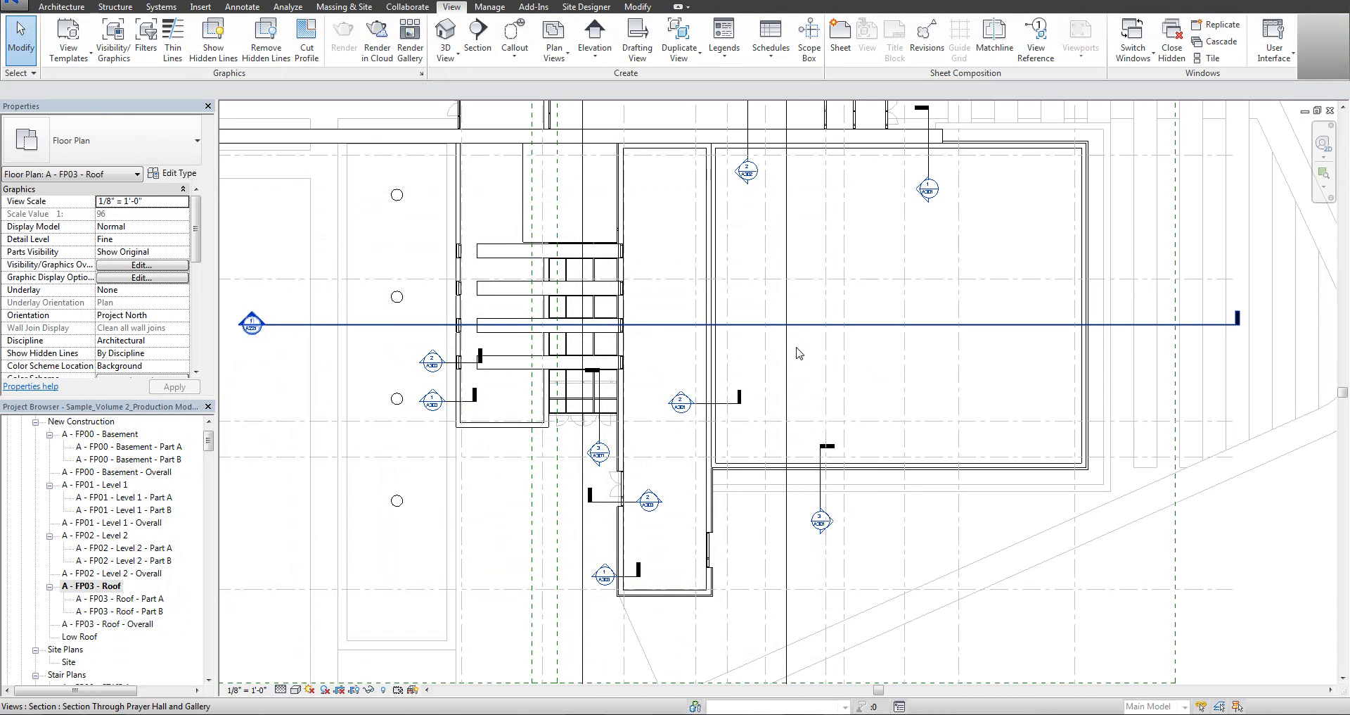
scroll(625, 350, up, 5)
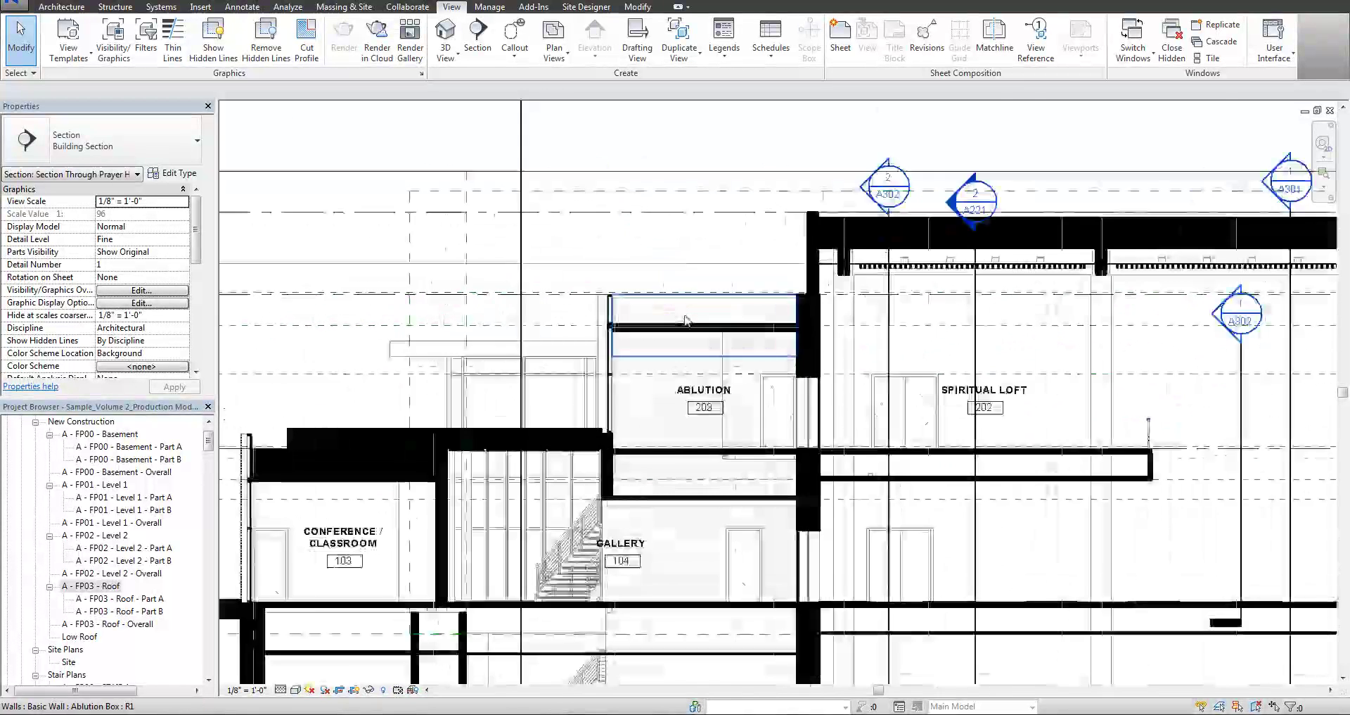
scroll(625, 349, up, 2)
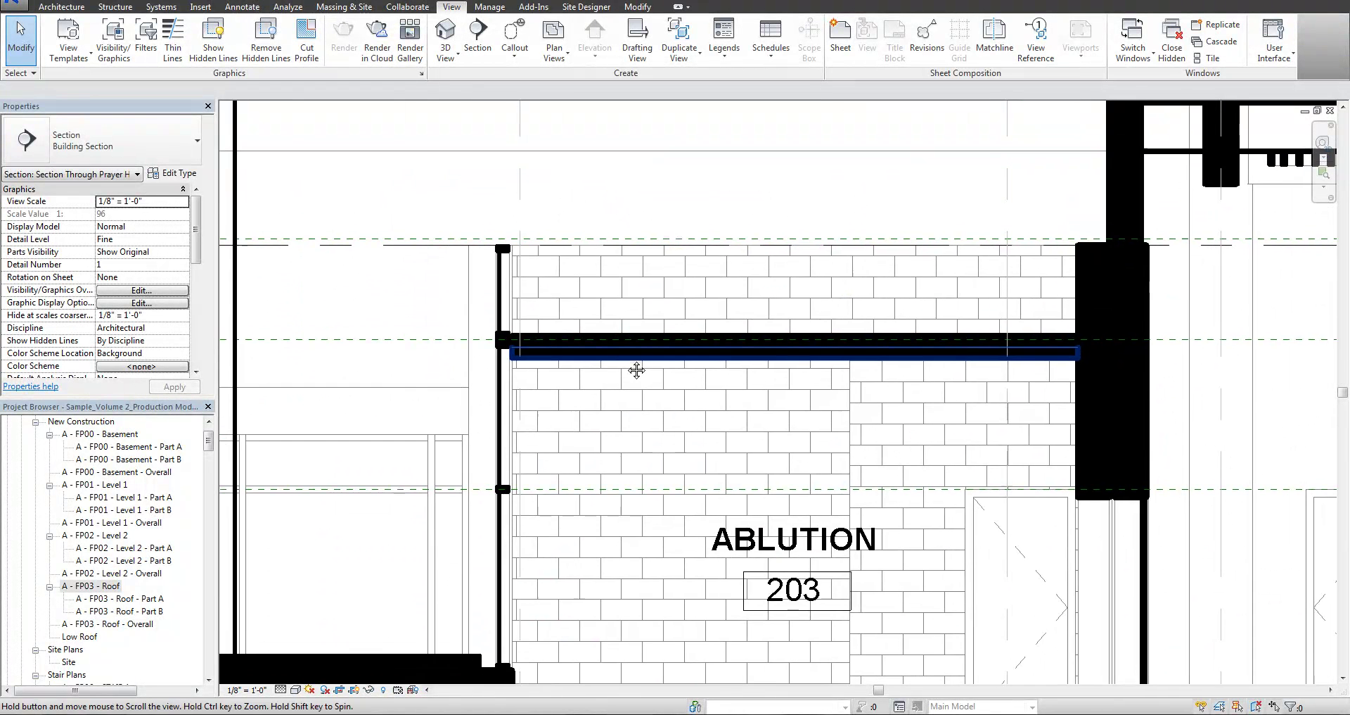
key(l)
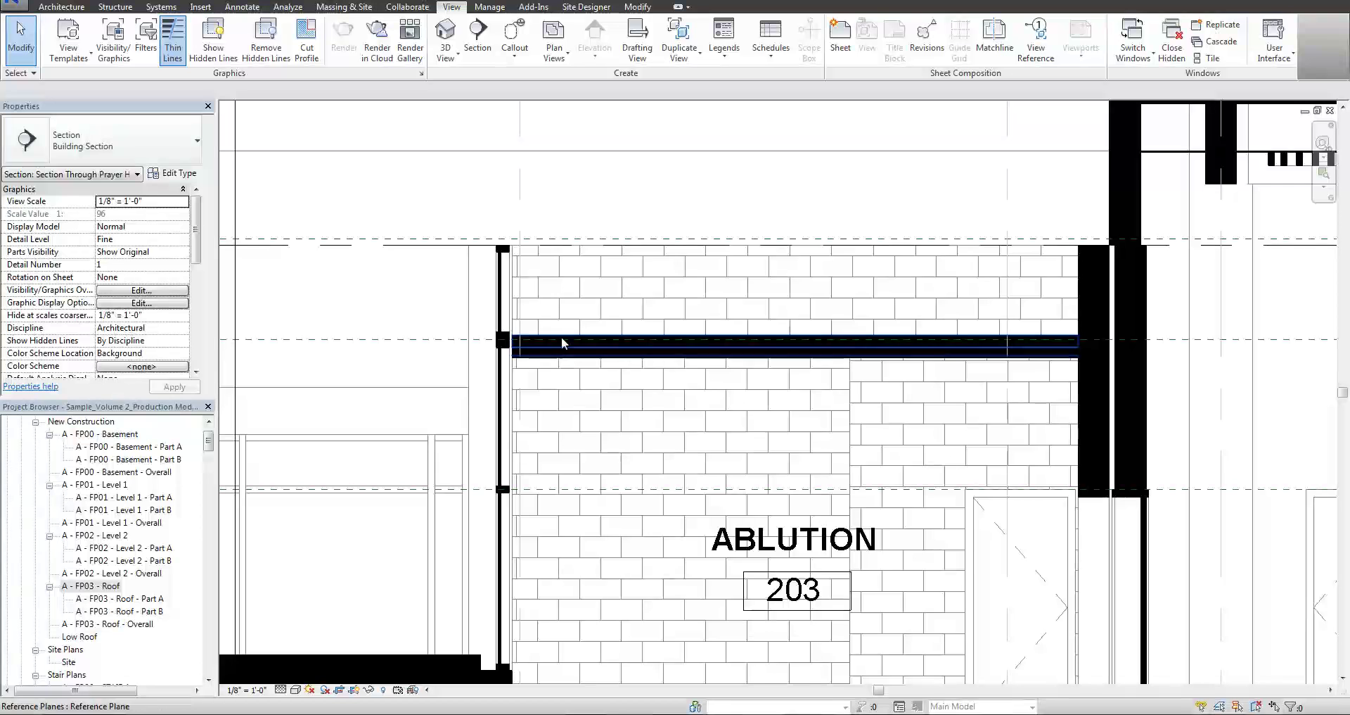
click(561, 343)
scroll(591, 348, up, 4)
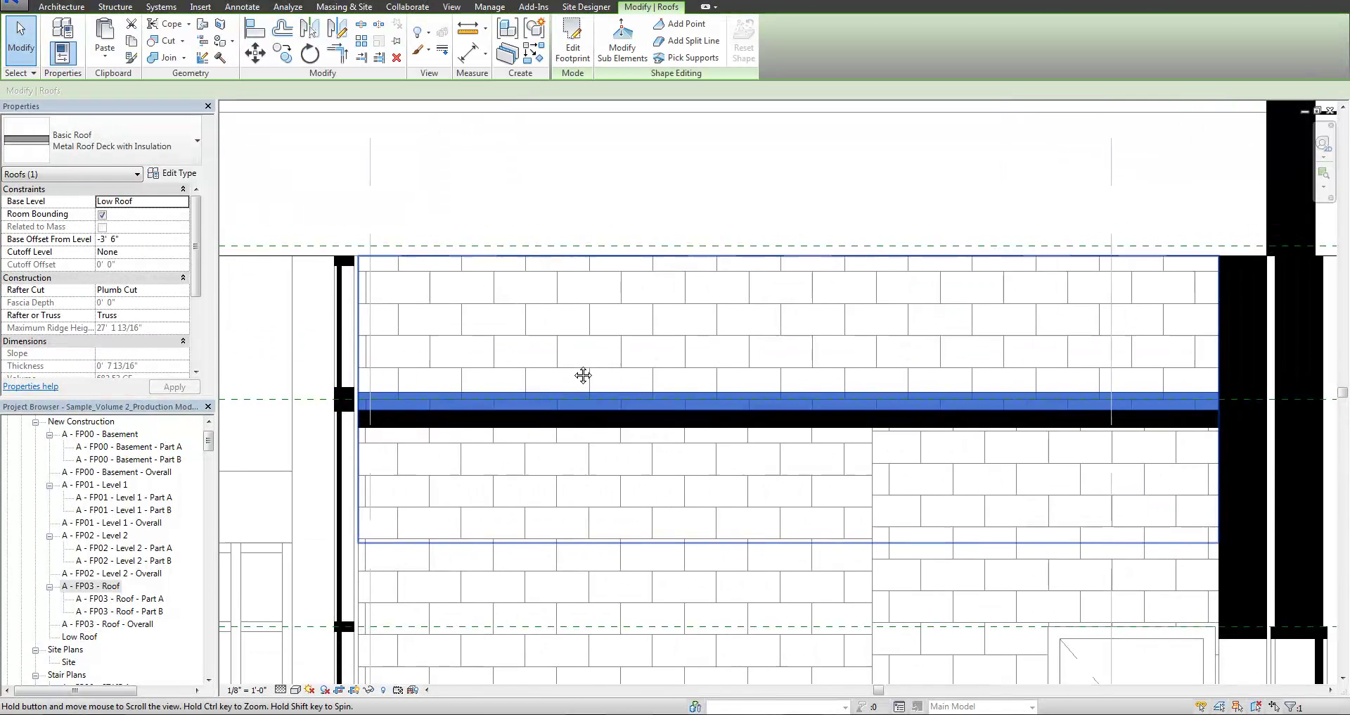
click(144, 241)
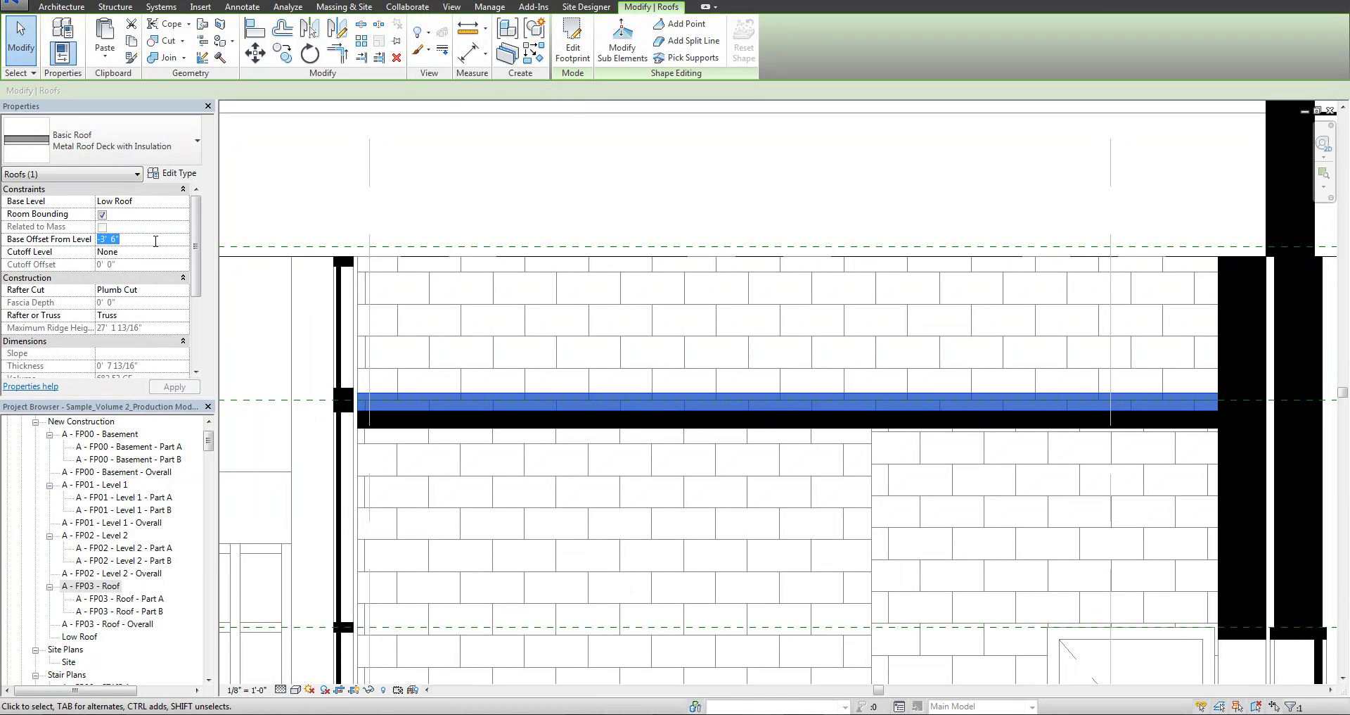
- Apply the -2' 6" base offset and unjoin the roof from the two warned ceilings
click(175, 388)
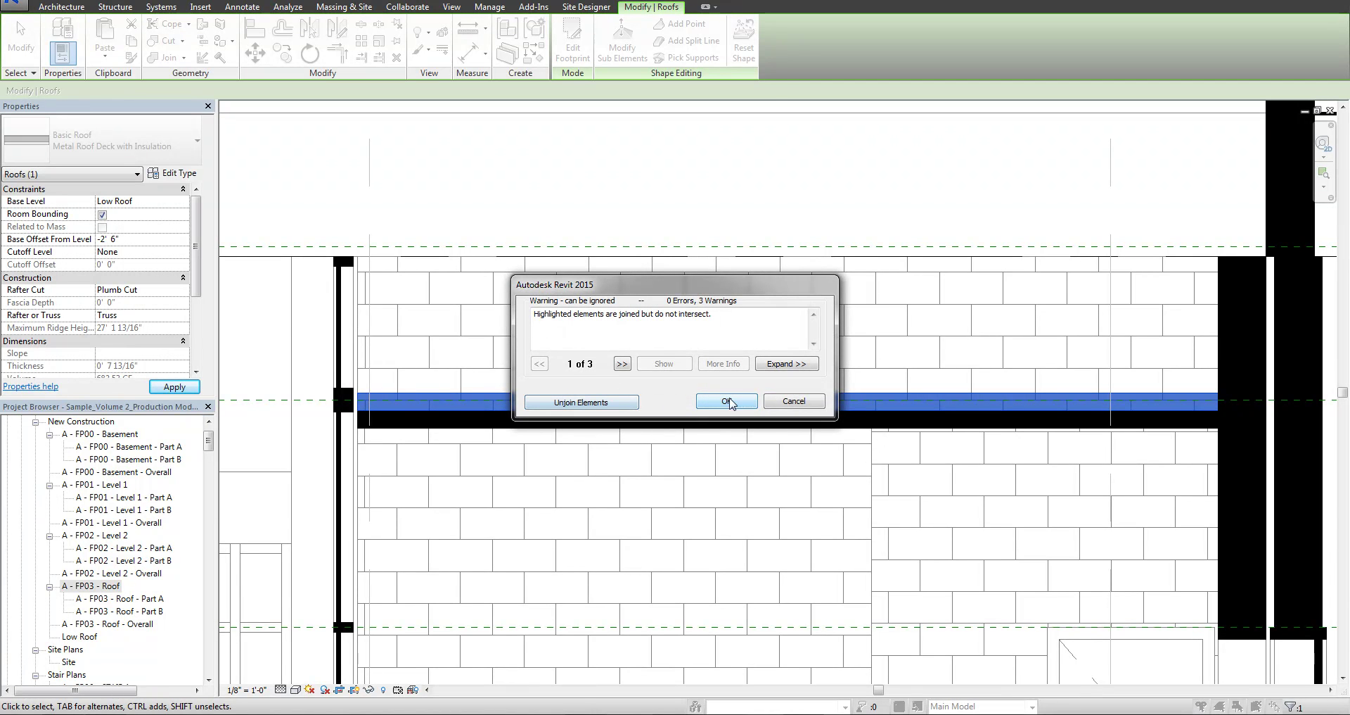
click(780, 365)
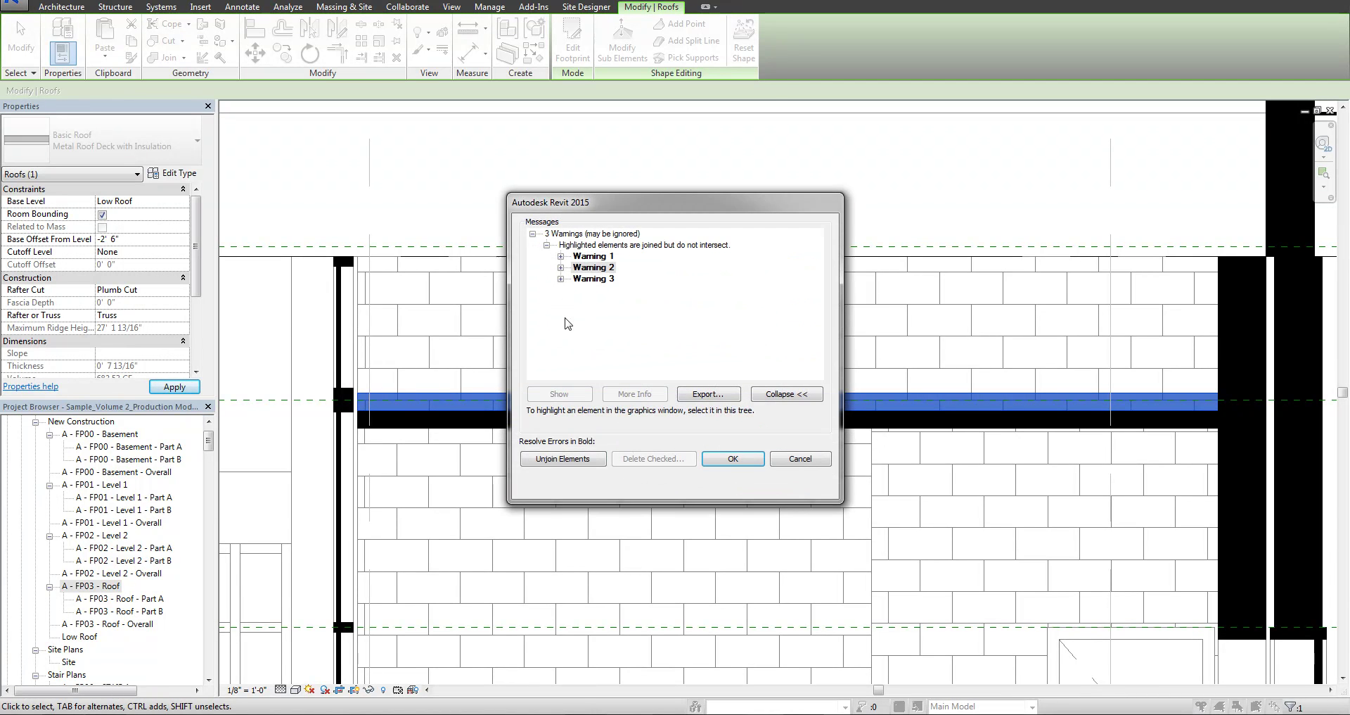
click(561, 278)
click(560, 268)
click(561, 256)
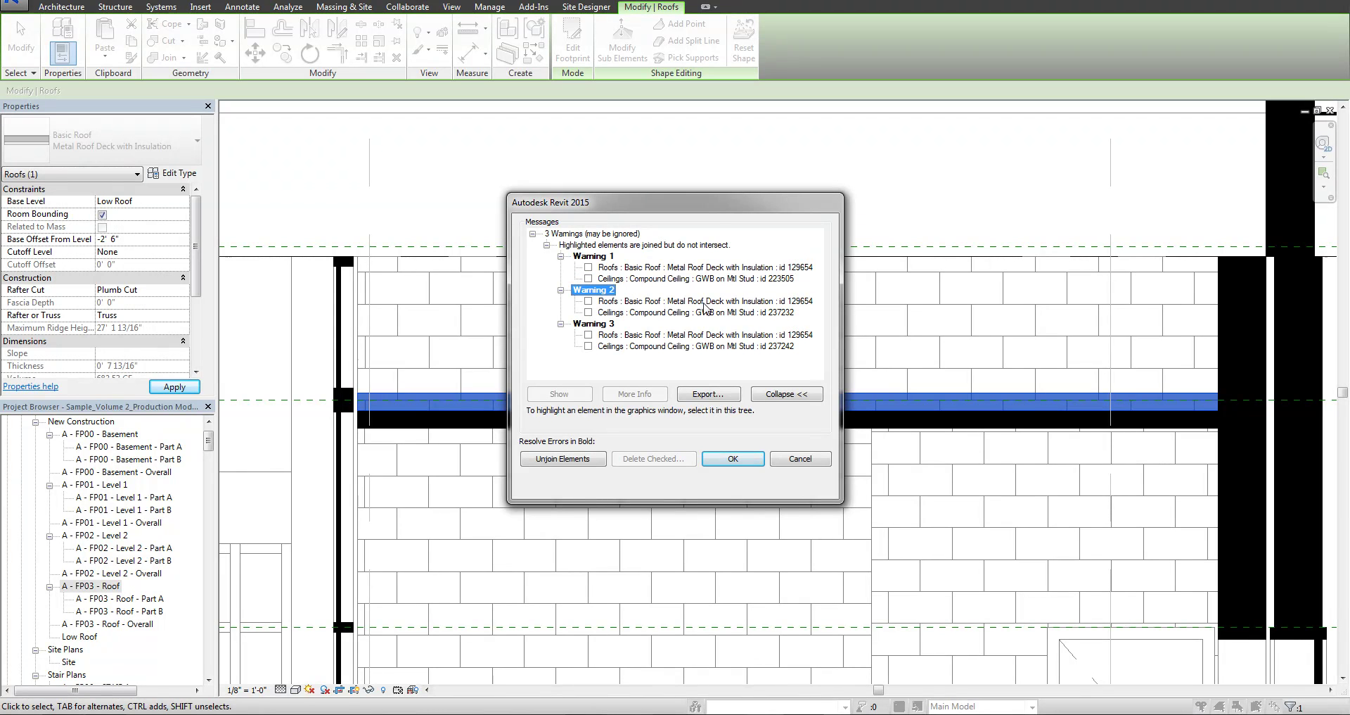
click(707, 284)
click(709, 313)
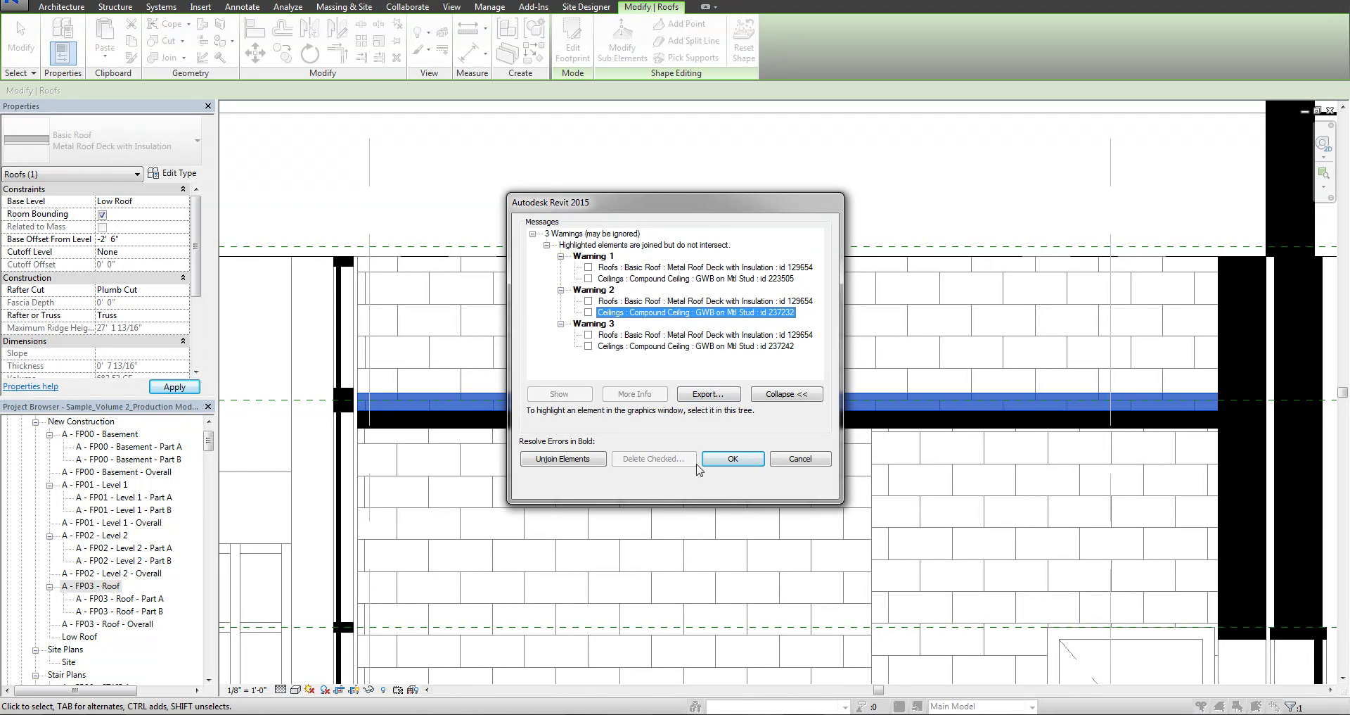
click(598, 461)
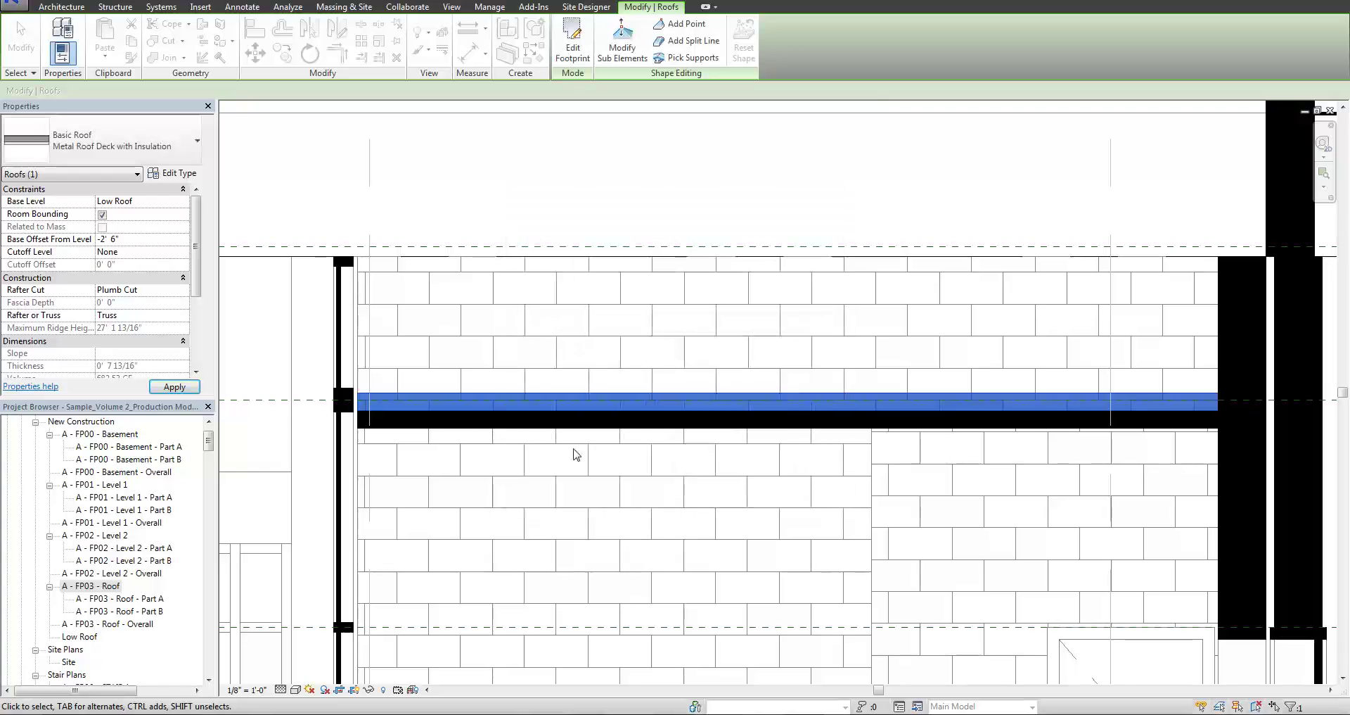
- Dimension the roof-to-ceiling gap and set it to 14"
scroll(446, 414, up, 2)
scroll(422, 394, up, 2)
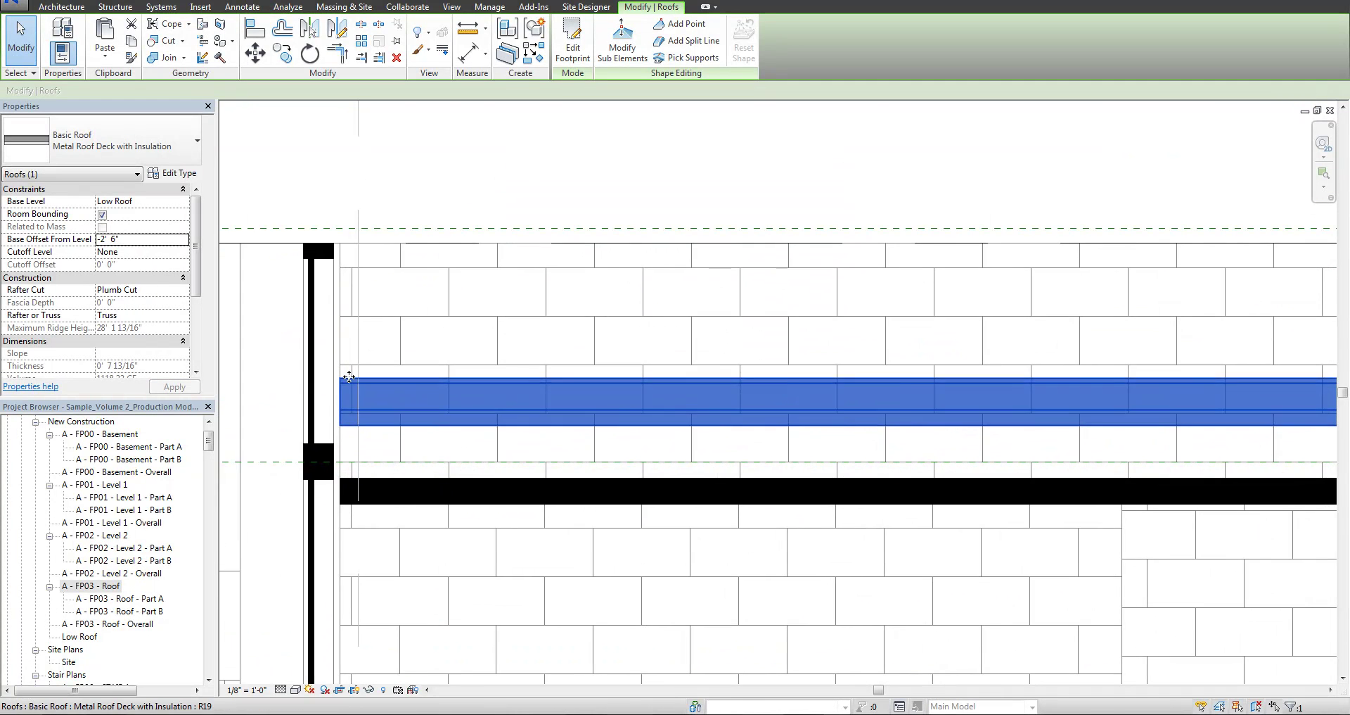
key(Escape)
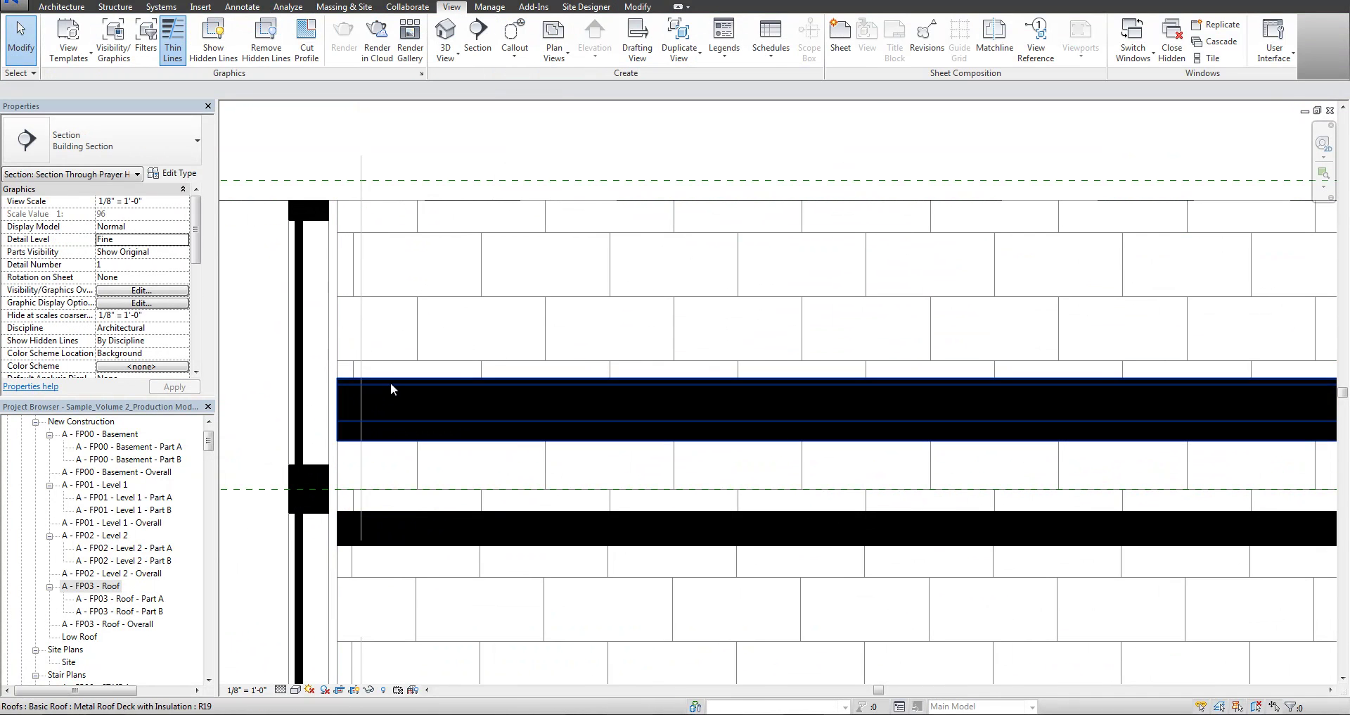
click(390, 386)
key(i)
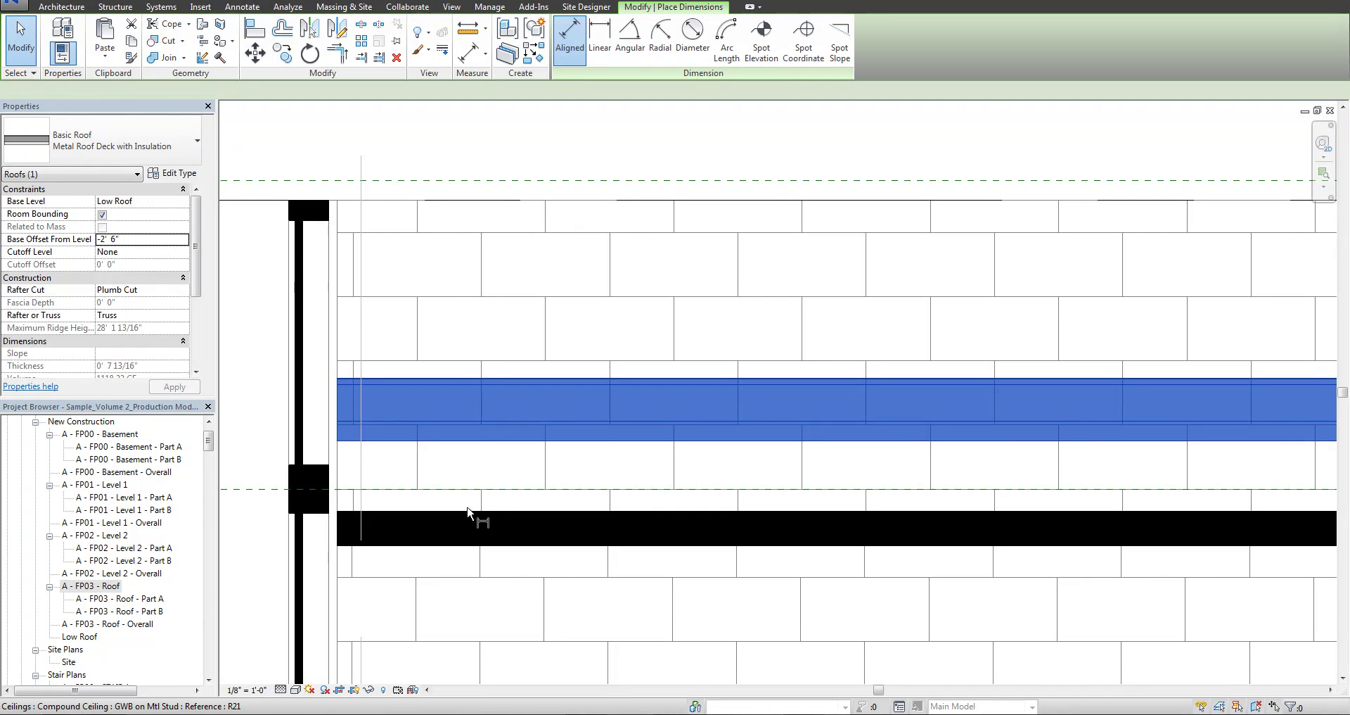
scroll(456, 457, down, 2)
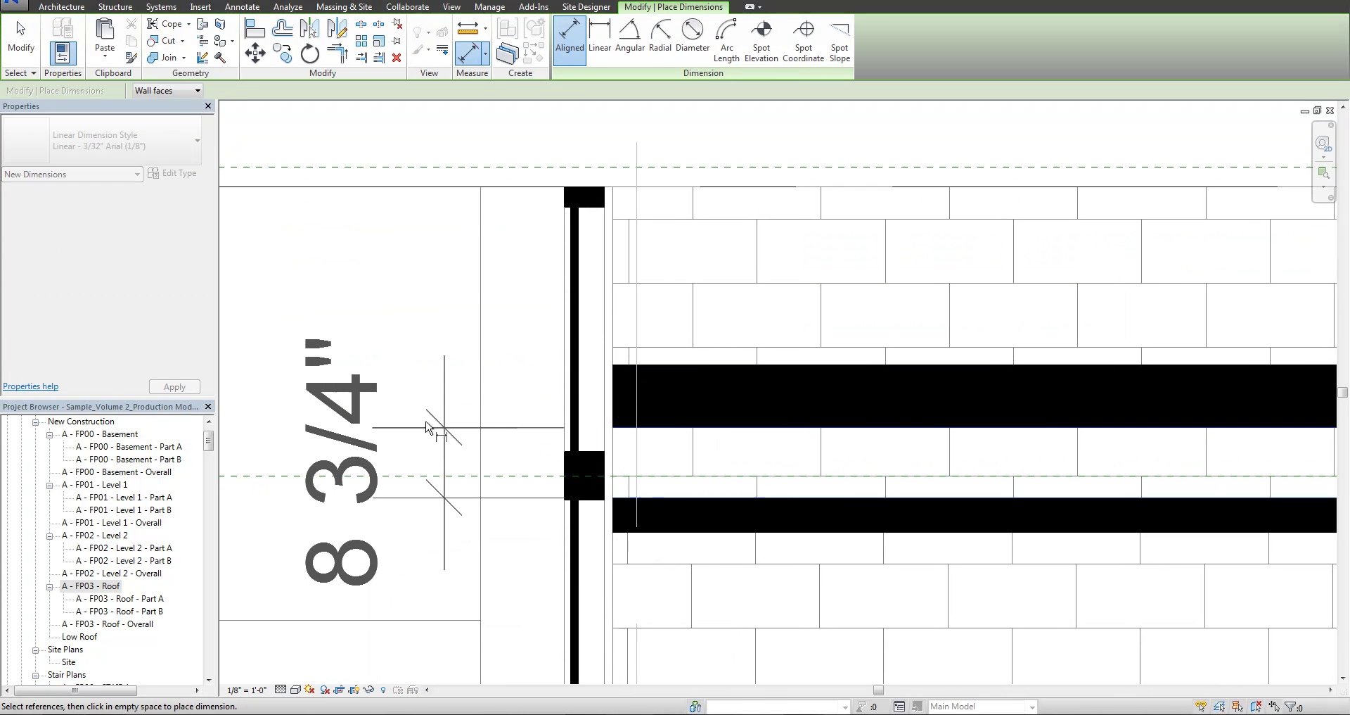
key(Escape)
key(Escape)
click(548, 455)
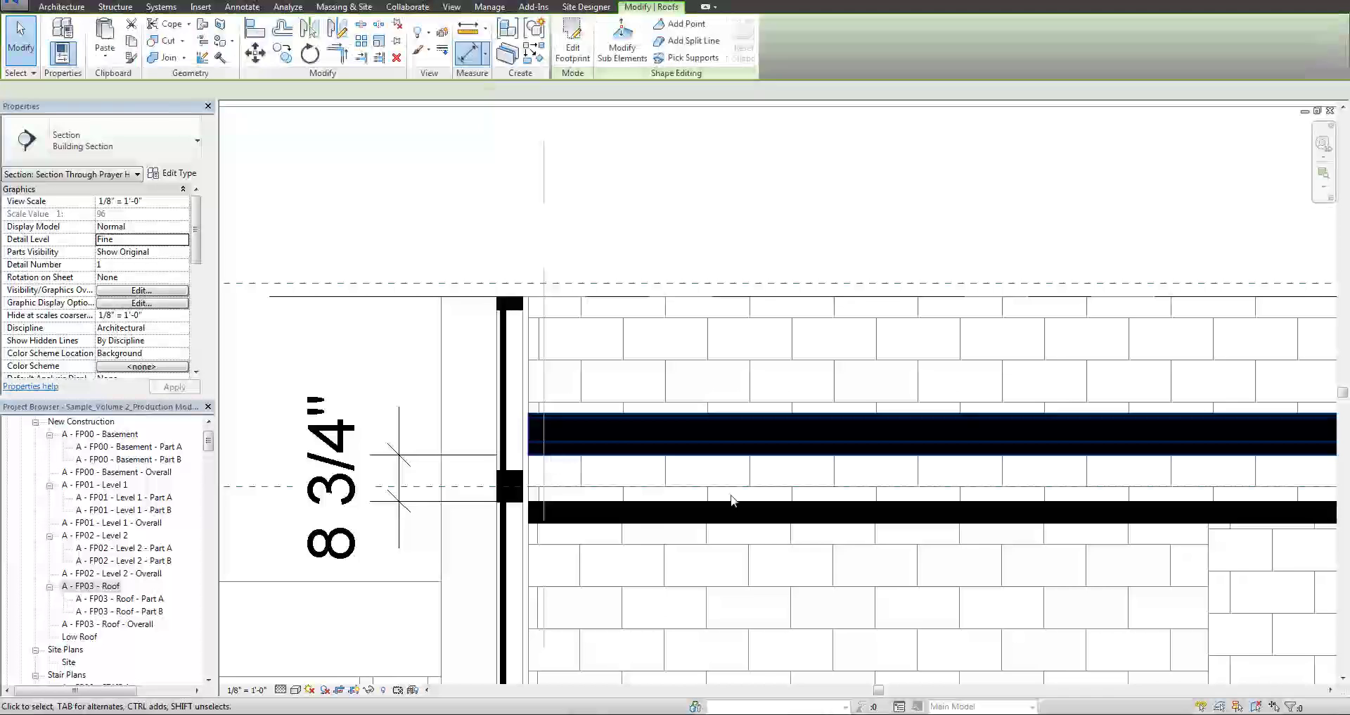
middle_drag(641, 505, 523, 508)
click(242, 475)
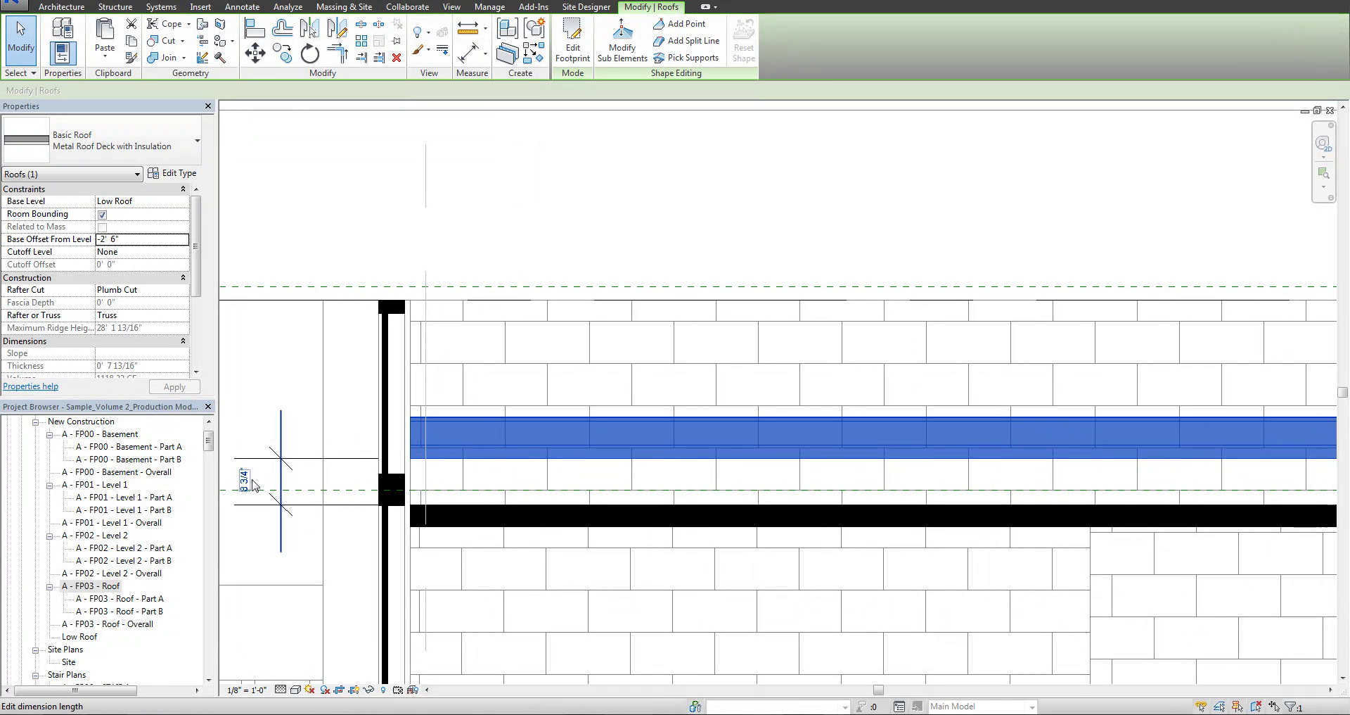
text(14")
key(Return)
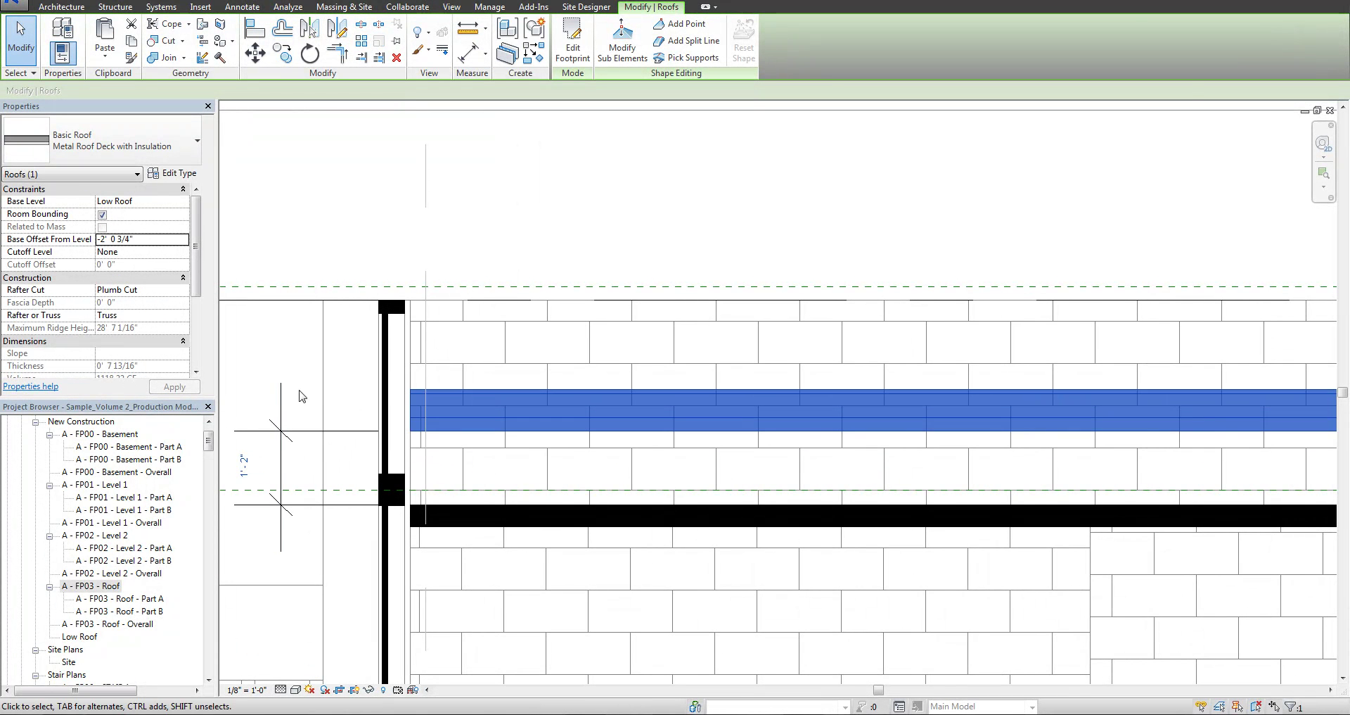
key(Escape)
- Enter a new base offset for the roof, apply it, and delete the leftover dimension
middle_drag(287, 433, 461, 425)
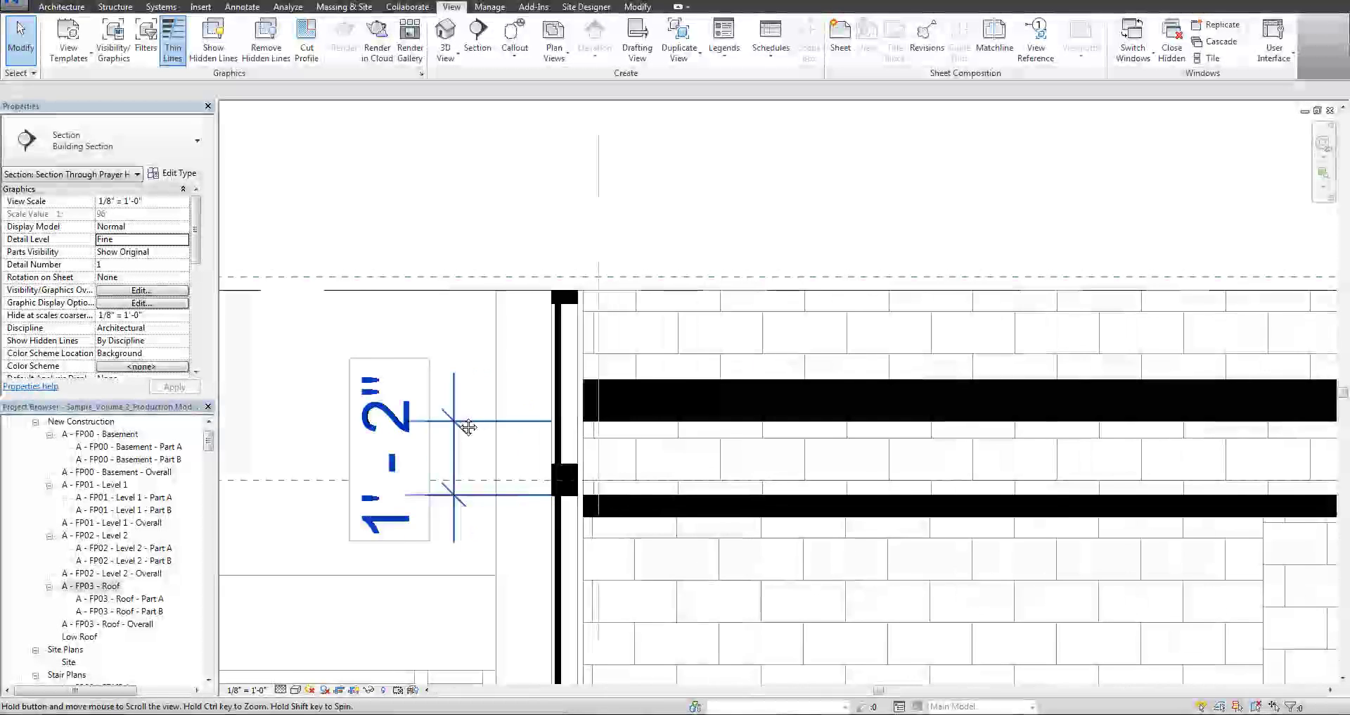
click(632, 420)
middle_drag(727, 447, 567, 451)
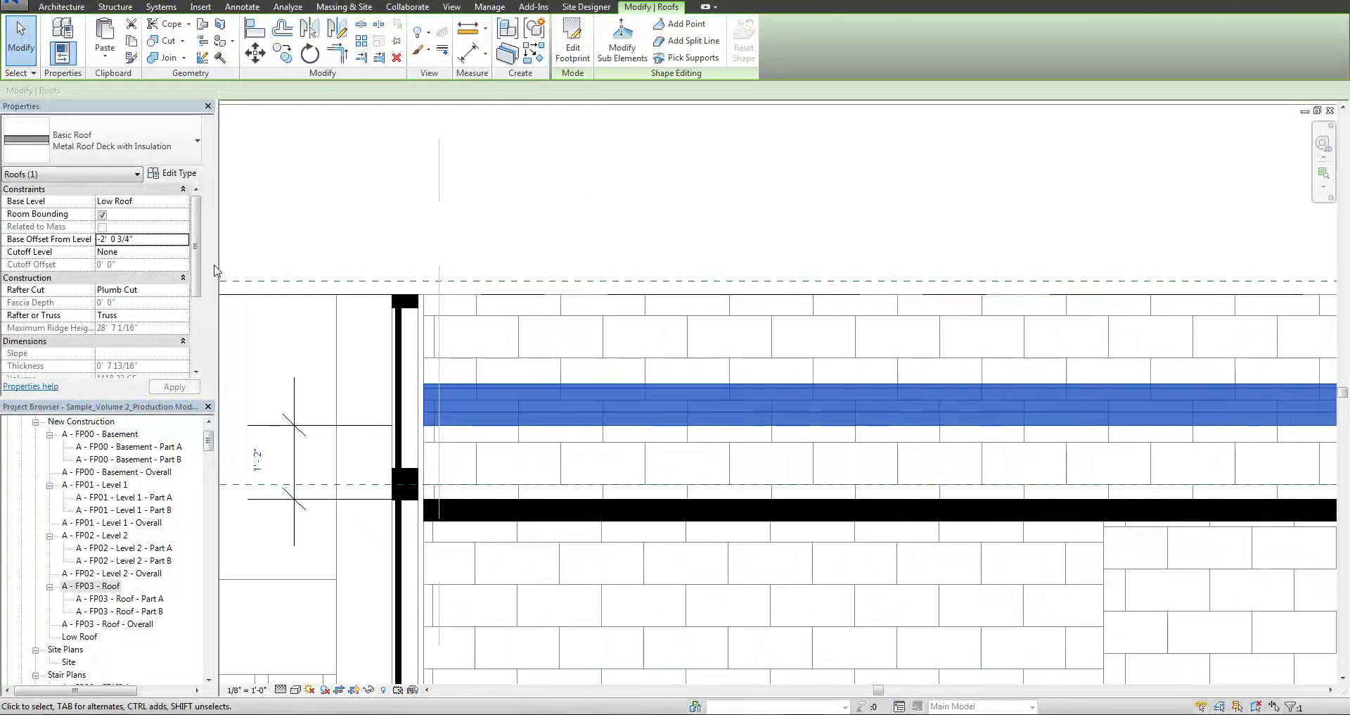
click(172, 240)
text(-1'6")
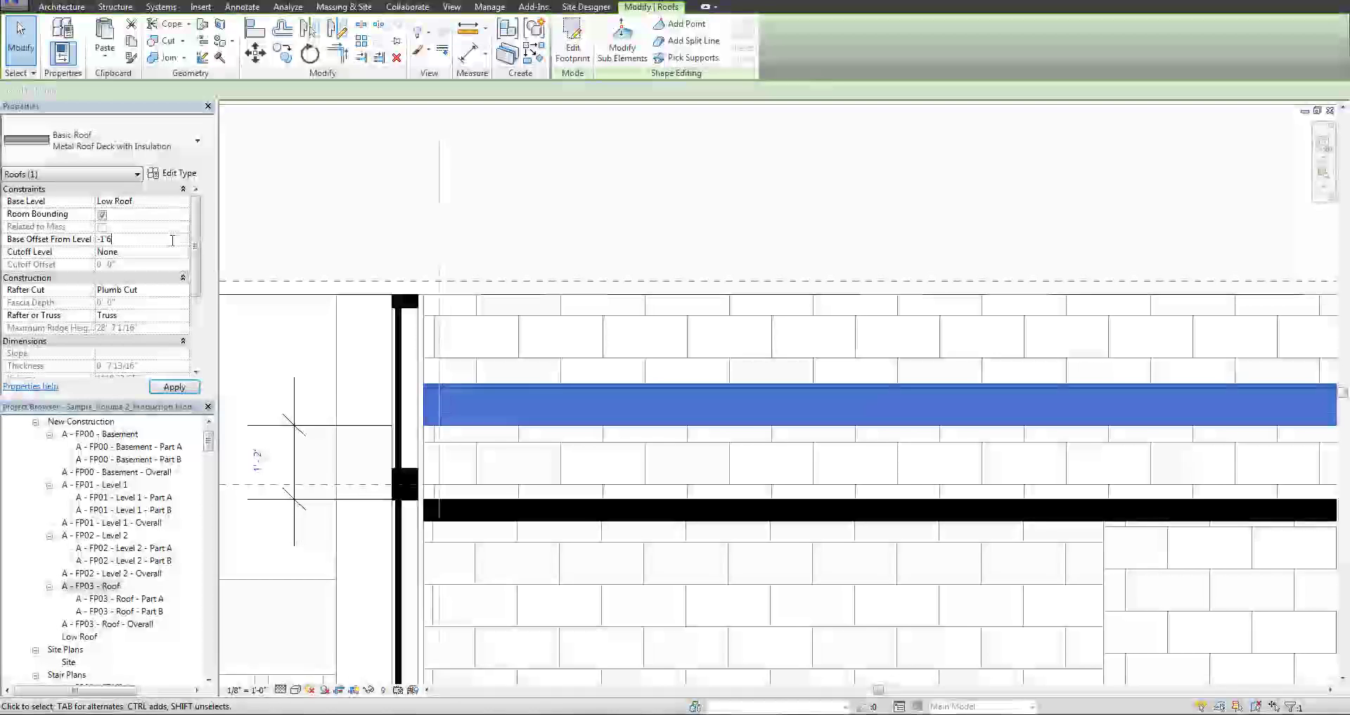
click(307, 380)
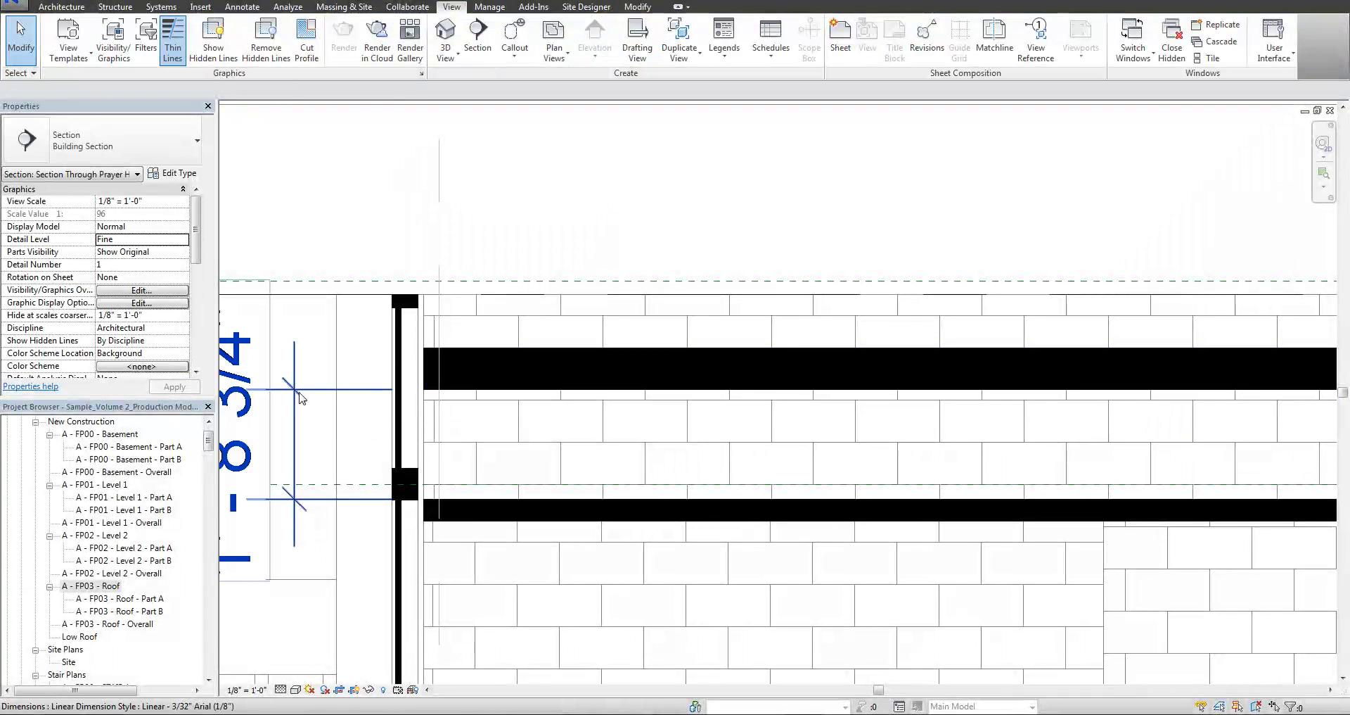
click(296, 391)
key(Delete)
scroll(520, 387, down, 2)
middle_drag(830, 387, 689, 402)
scroll(689, 403, down, 1)
click(681, 391)
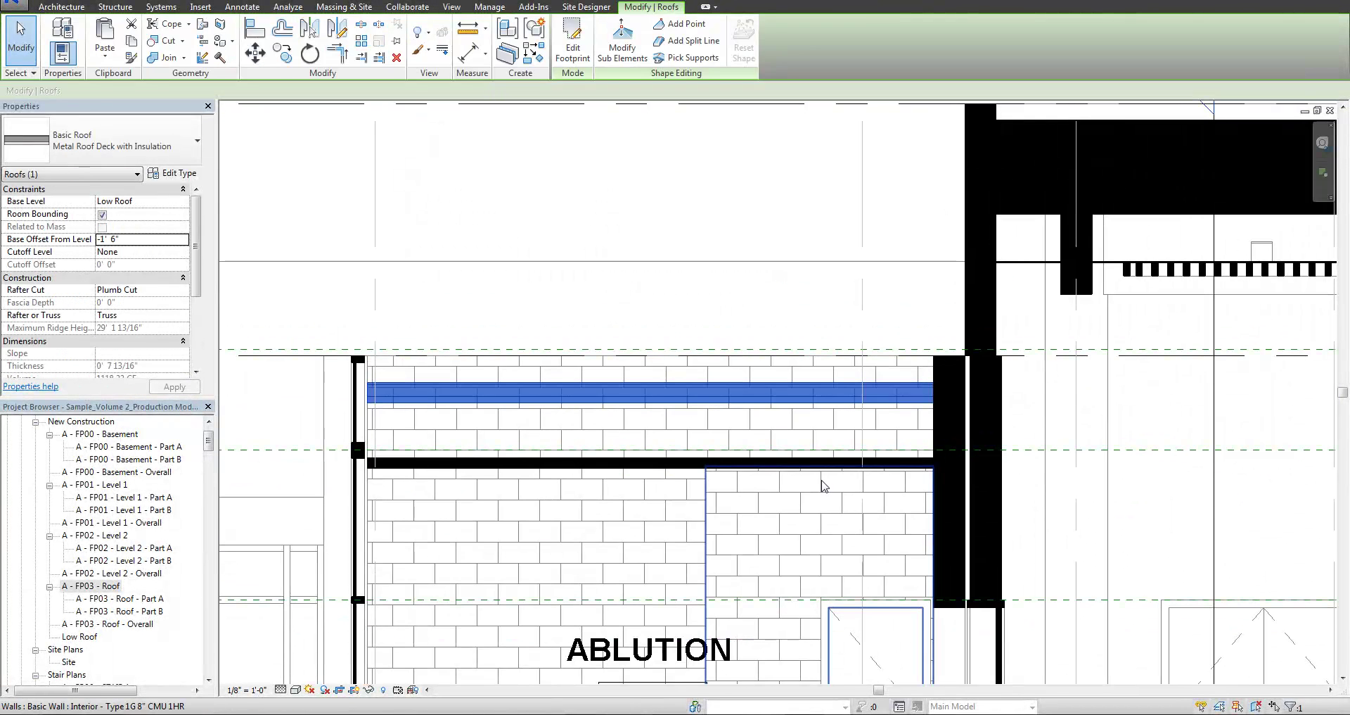
key(Escape)
- Inspect the raised low roof in the default 3D view, then reopen the A - FP03 - Roof plan
click(445, 32)
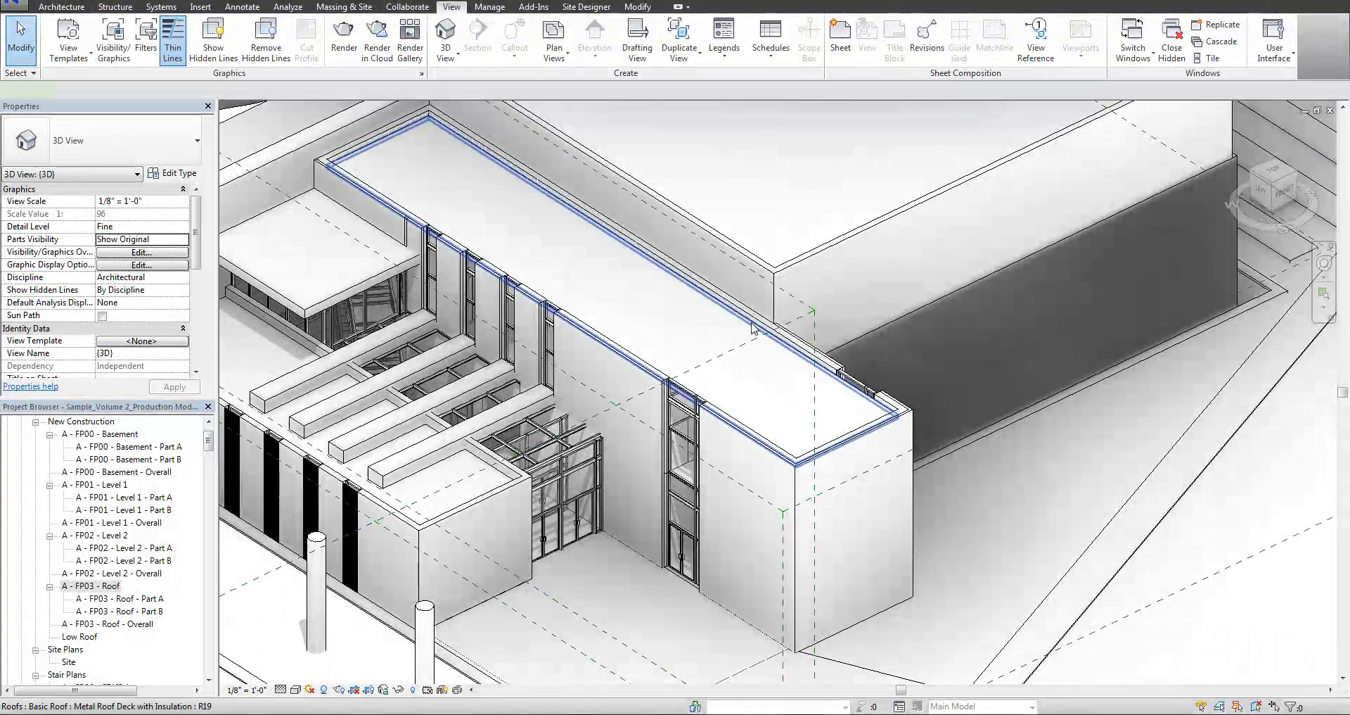
click(753, 335)
key(Escape)
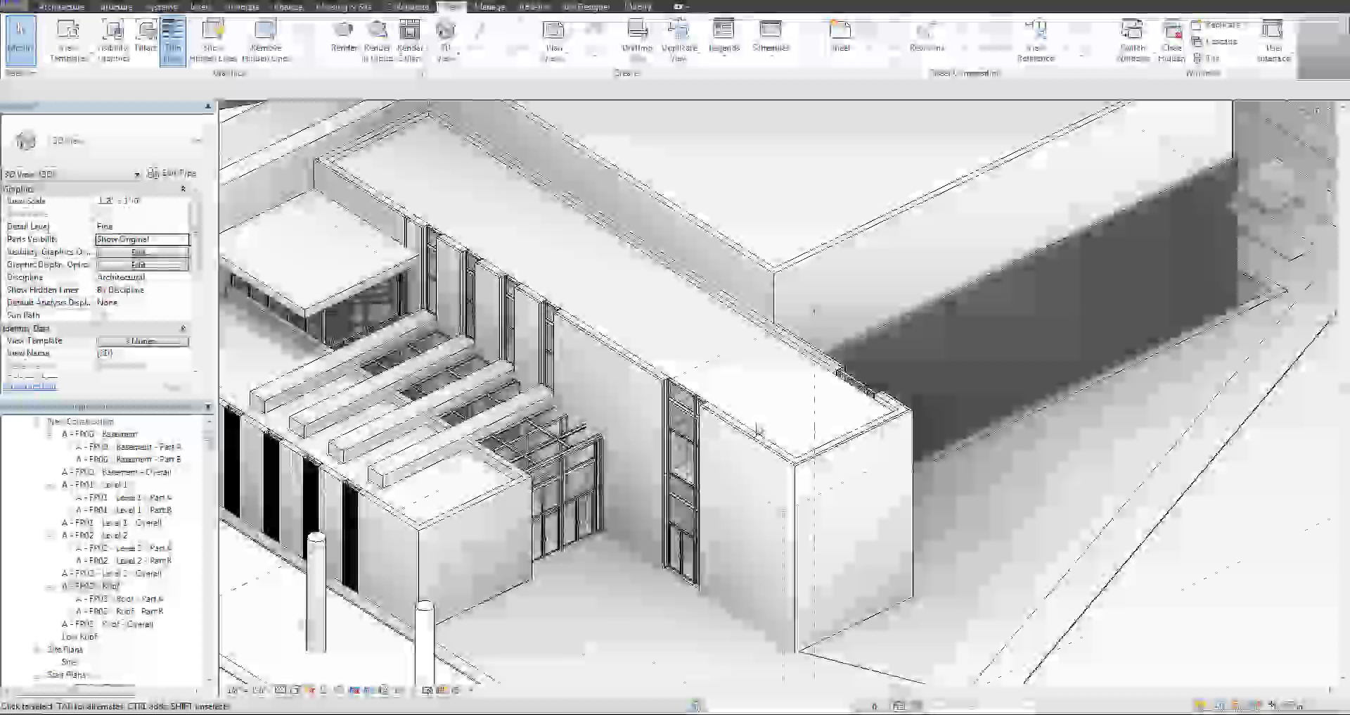
click(718, 313)
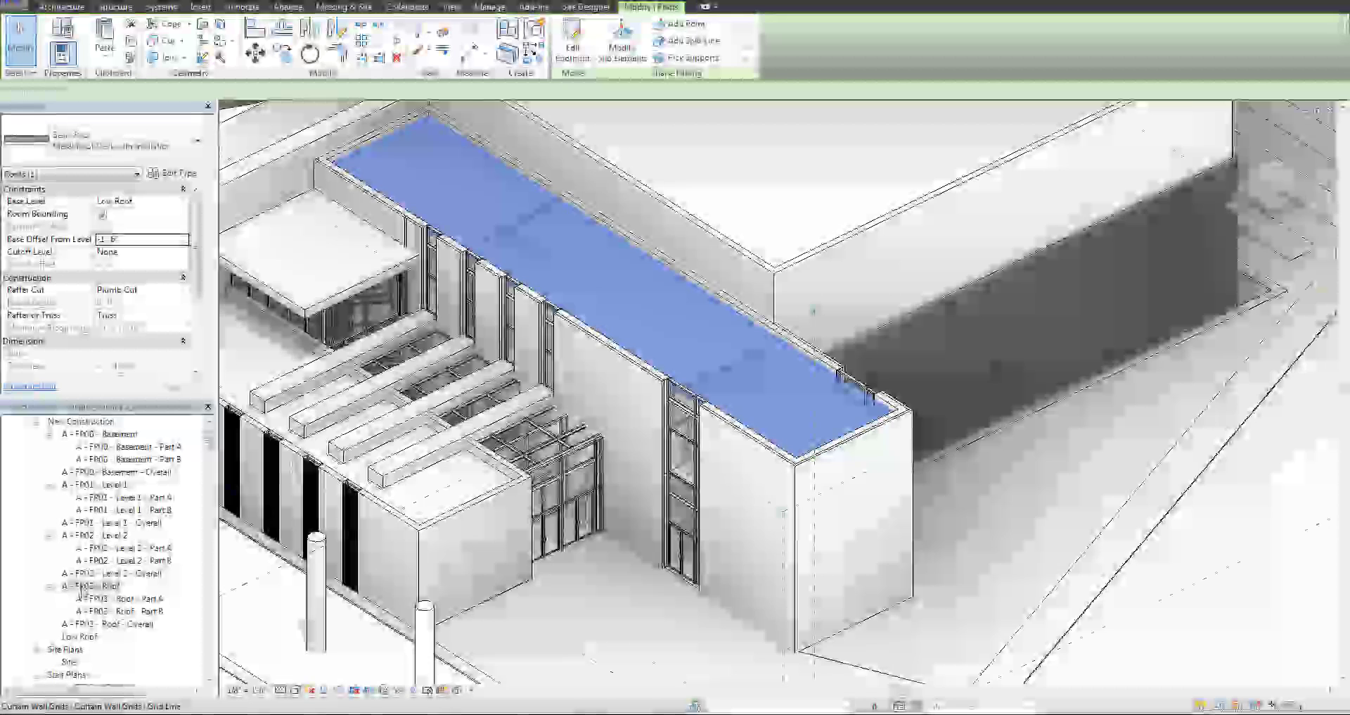
double_click(83, 585)
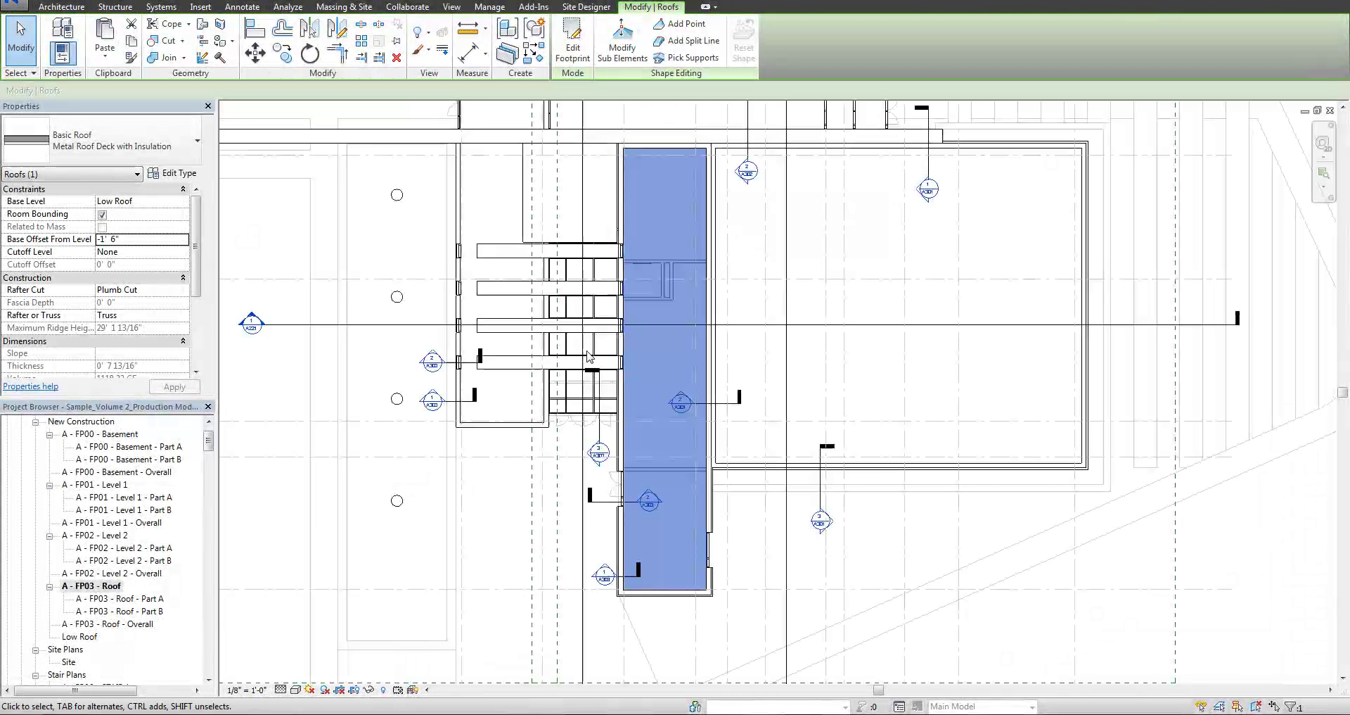
- Edit the low roof's footprint and turn on Defines Slope (30.00°) for its boundary lines
middle_drag(706, 402, 628, 401)
scroll(628, 402, up, 1)
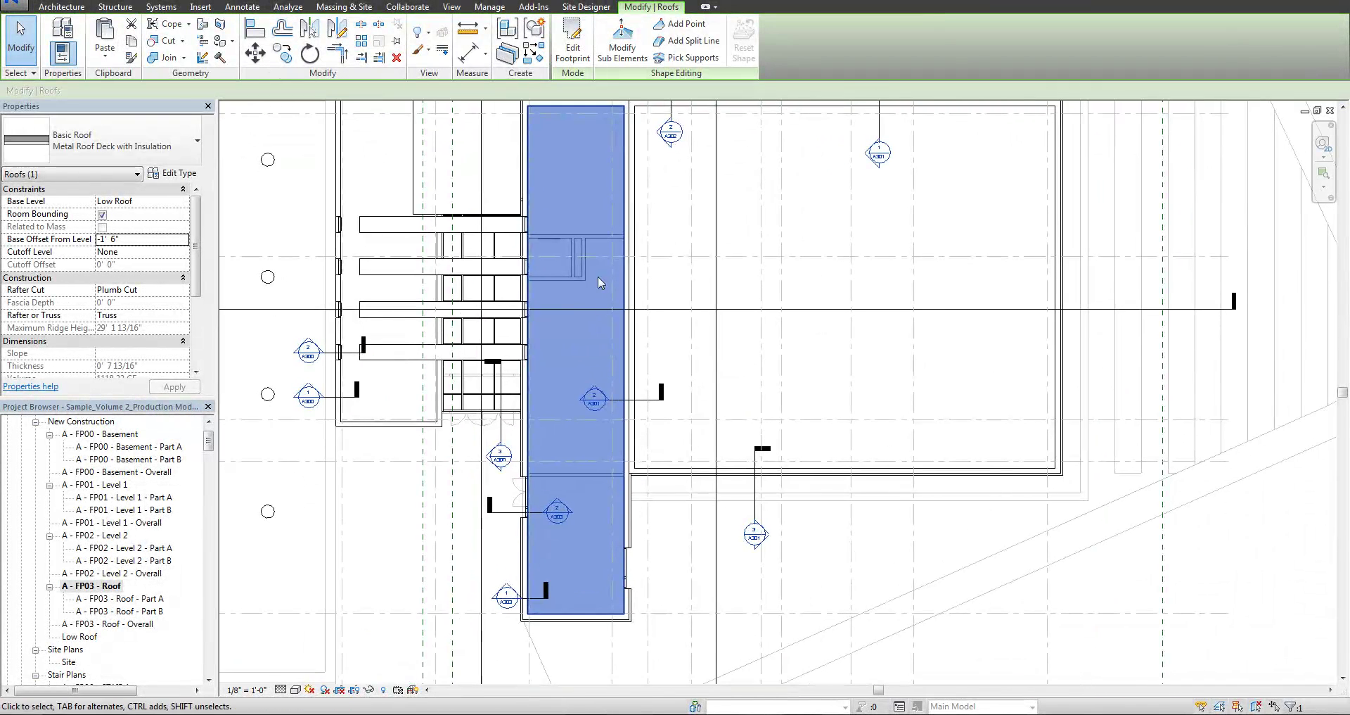
middle_drag(595, 278, 581, 292)
double_click(581, 291)
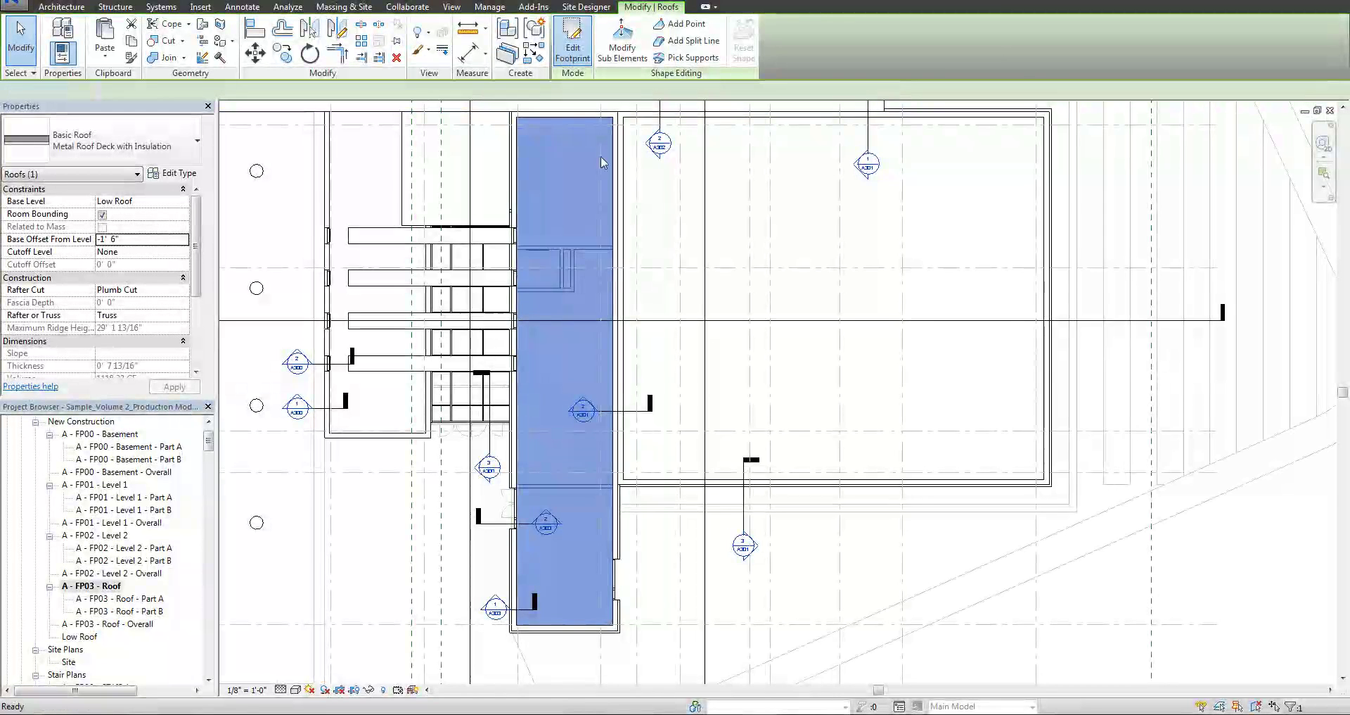
scroll(661, 443, down, 2)
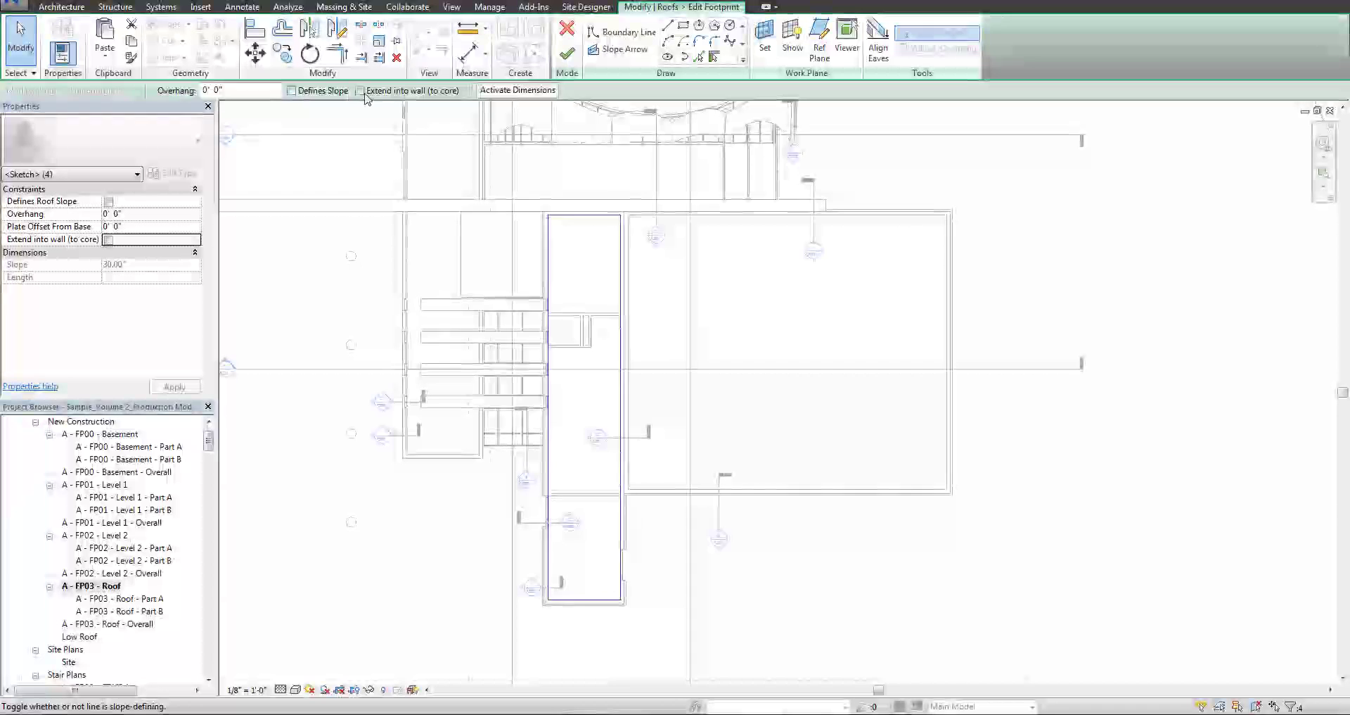
click(351, 90)
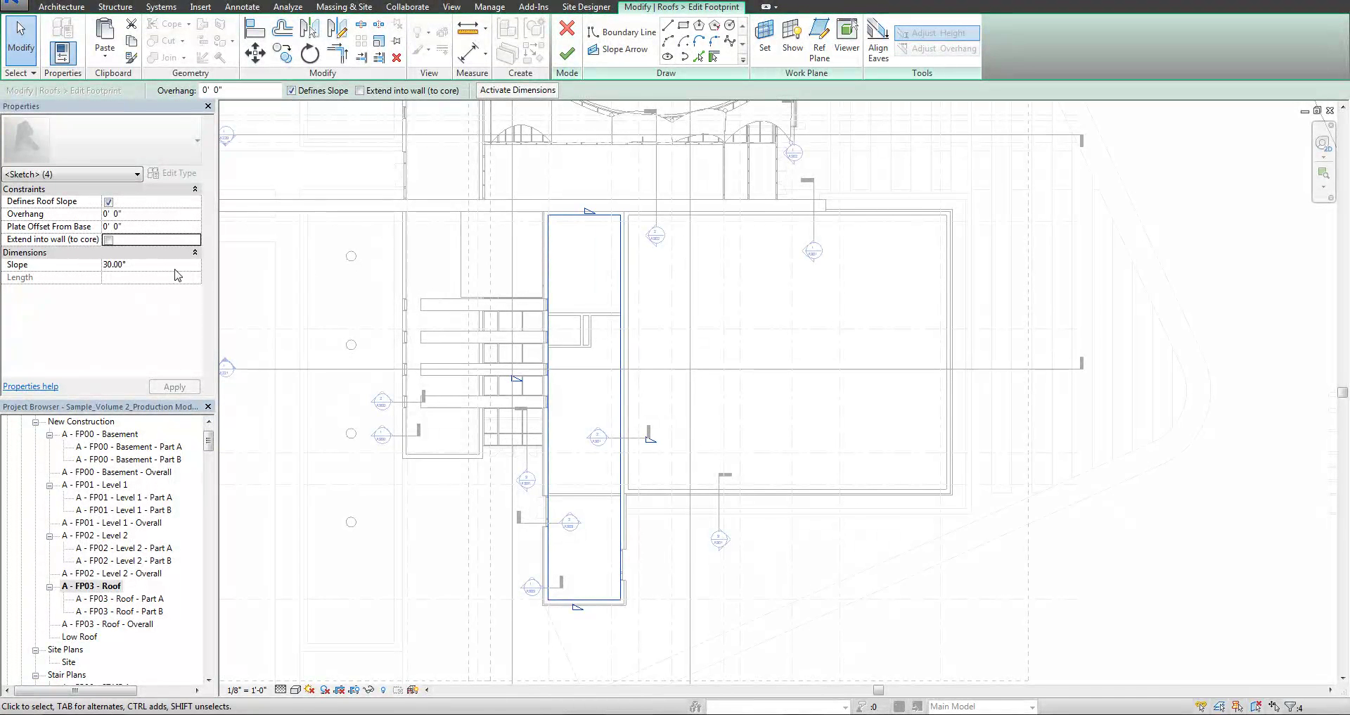
middle_drag(573, 314, 571, 316)
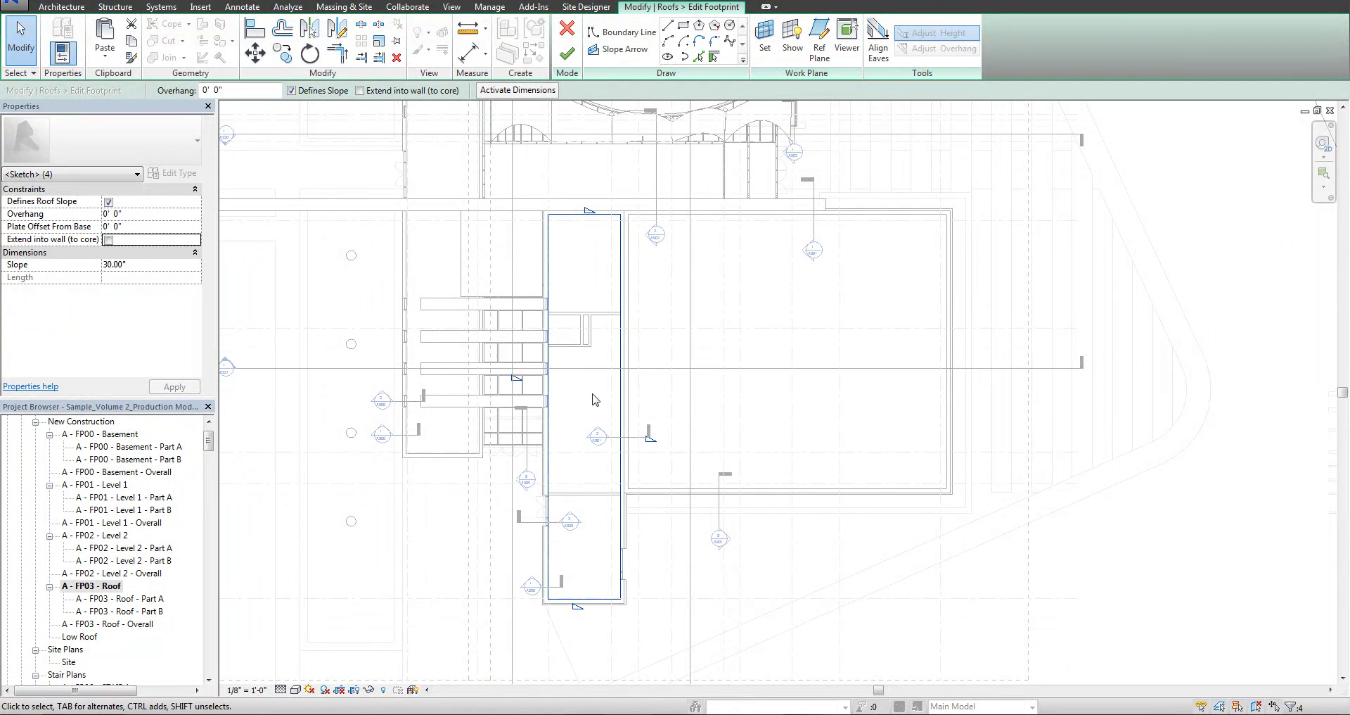
scroll(596, 400, up, 1)
click(563, 362)
click(532, 390)
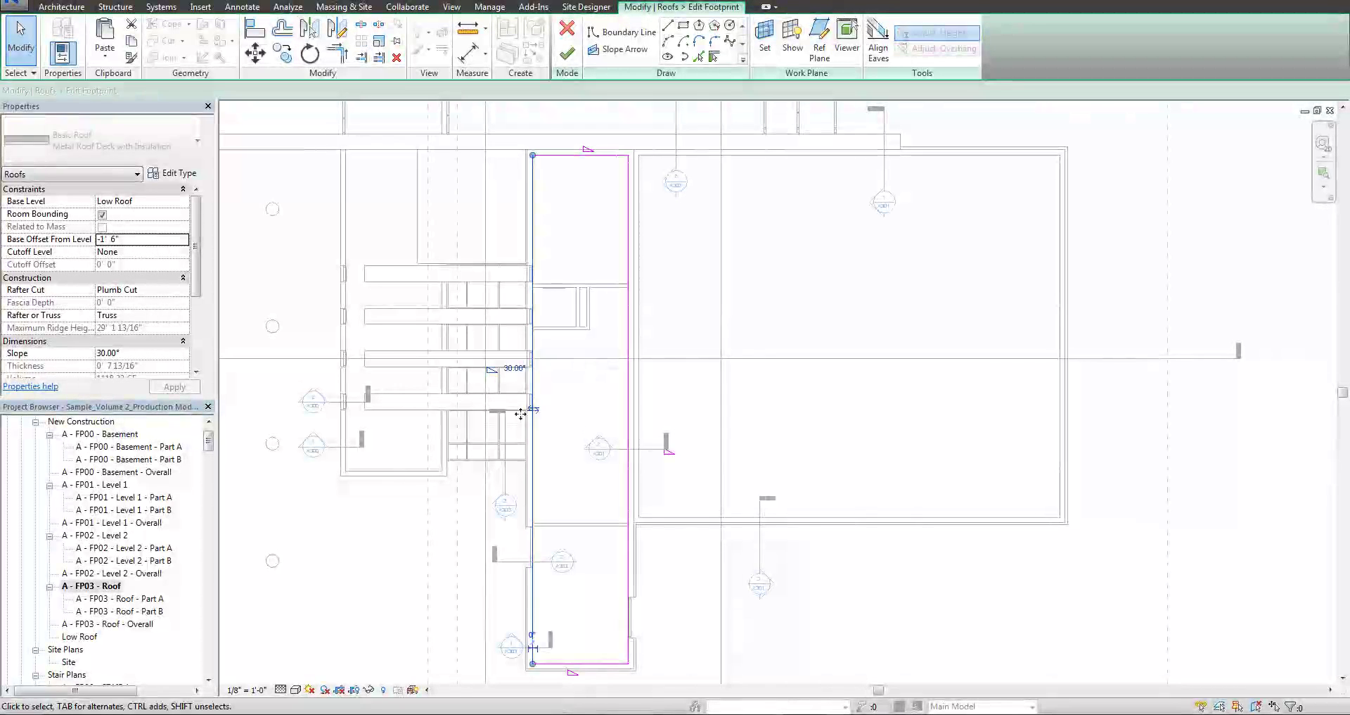
scroll(519, 405, up, 2)
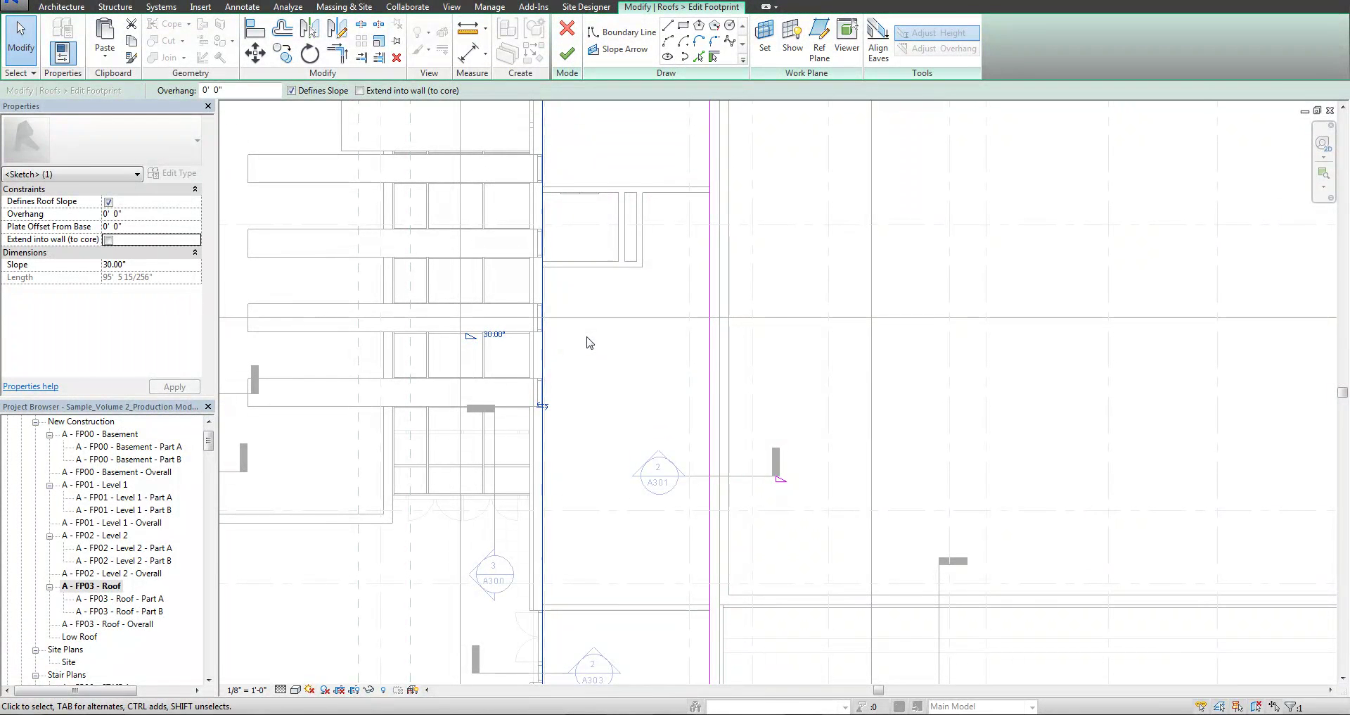
key(Escape)
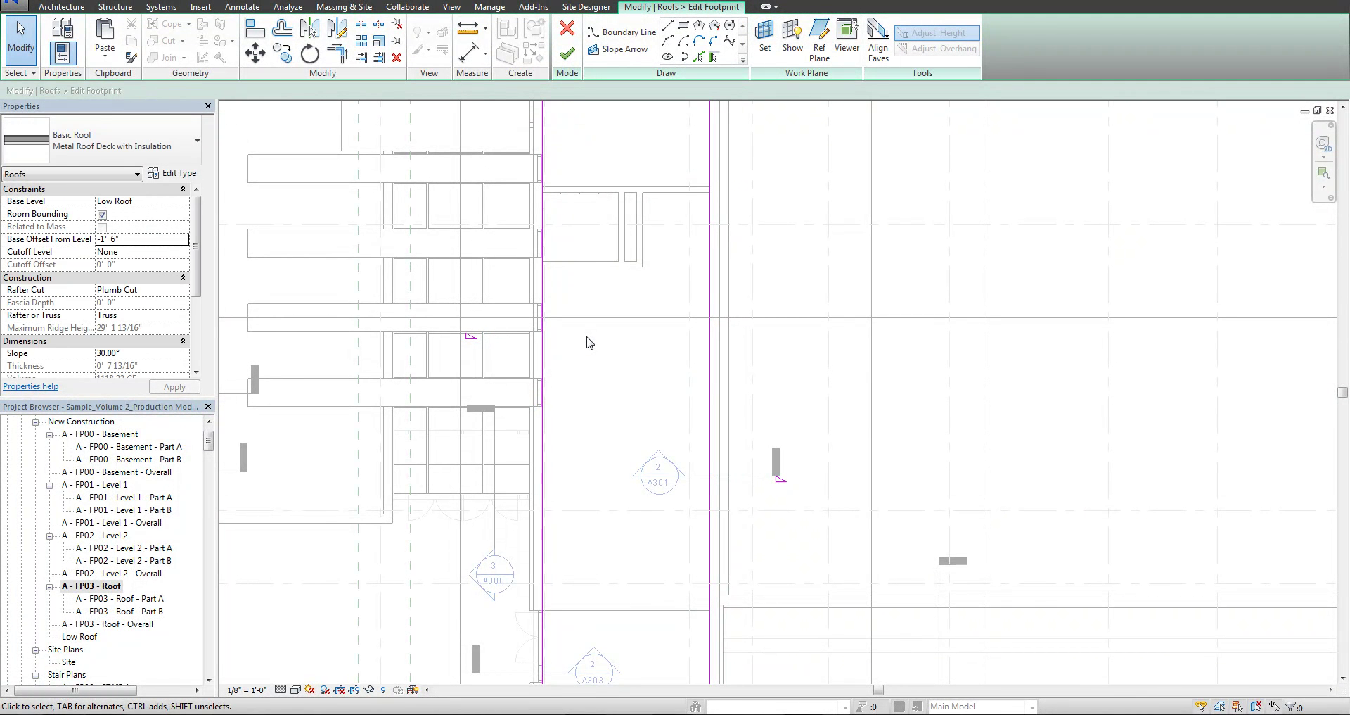
- Set the project Slope units to Rise / 12" with rounding to the nearest 1/8"
key(u)
key(n)
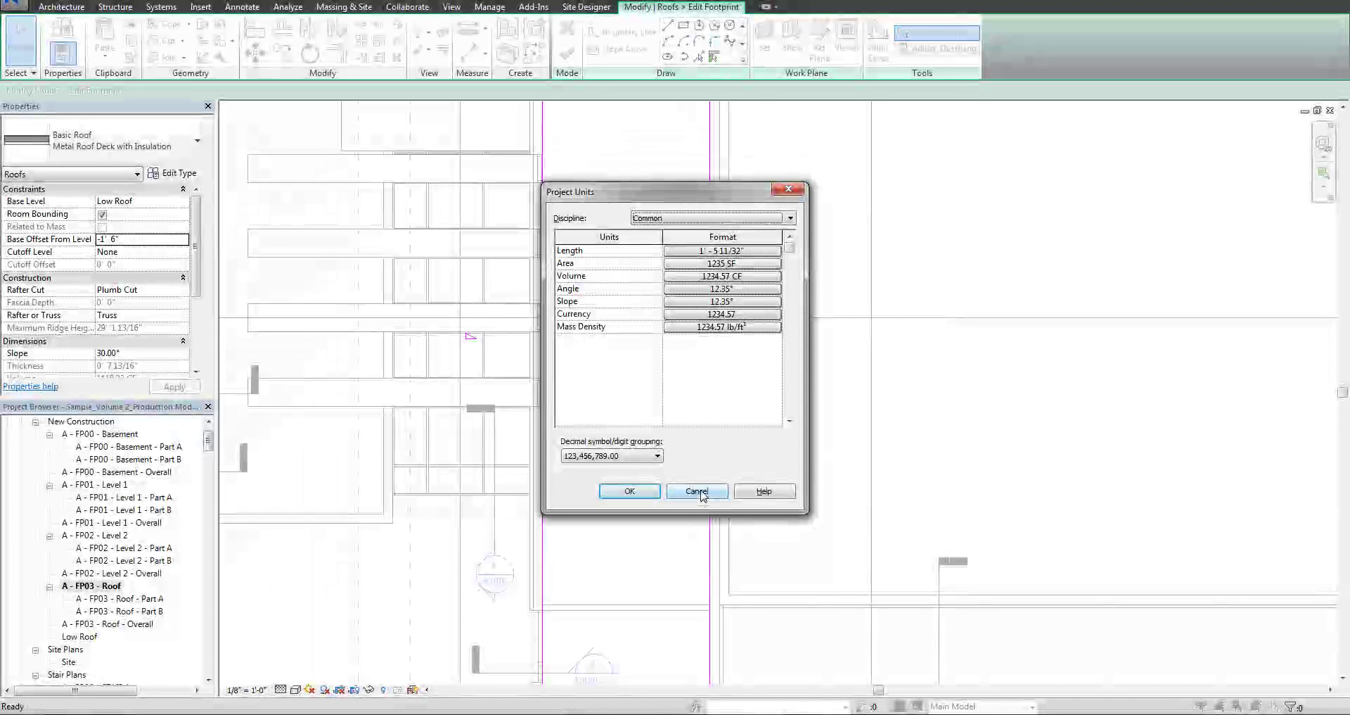
drag(619, 191, 573, 192)
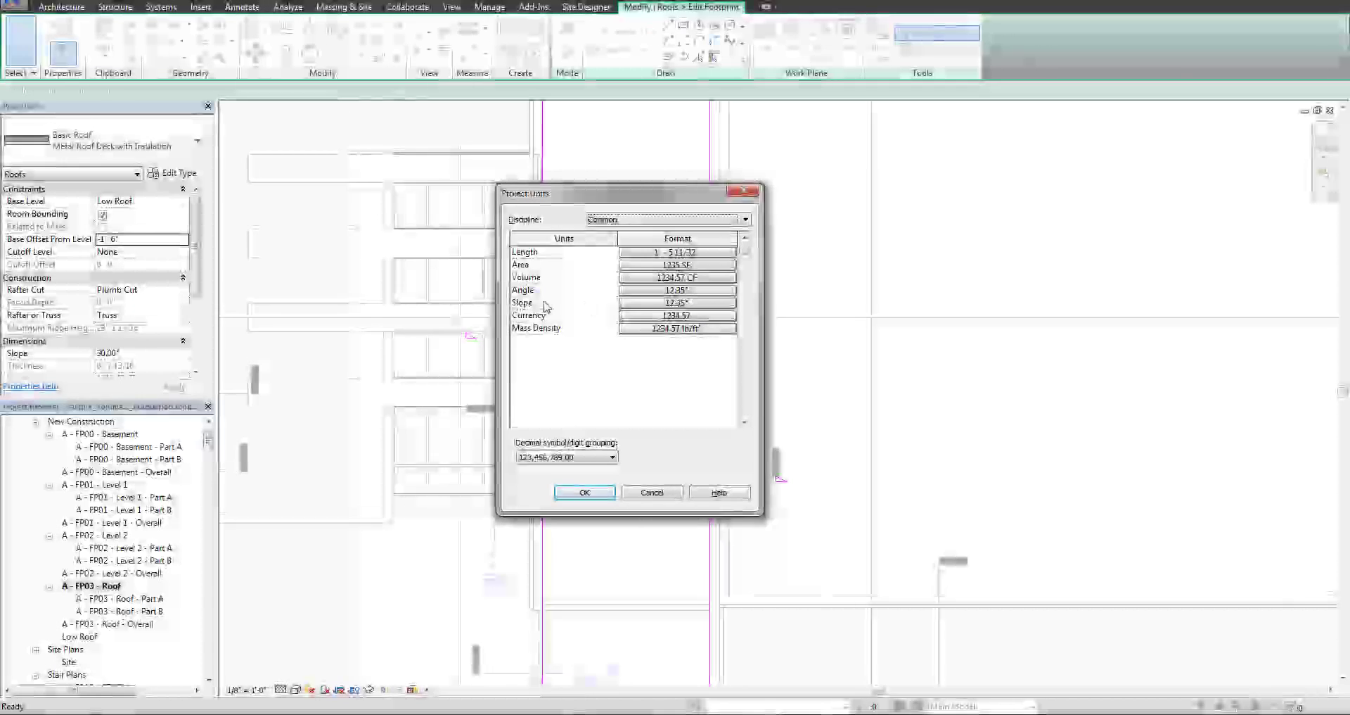
click(677, 290)
drag(591, 261, 412, 333)
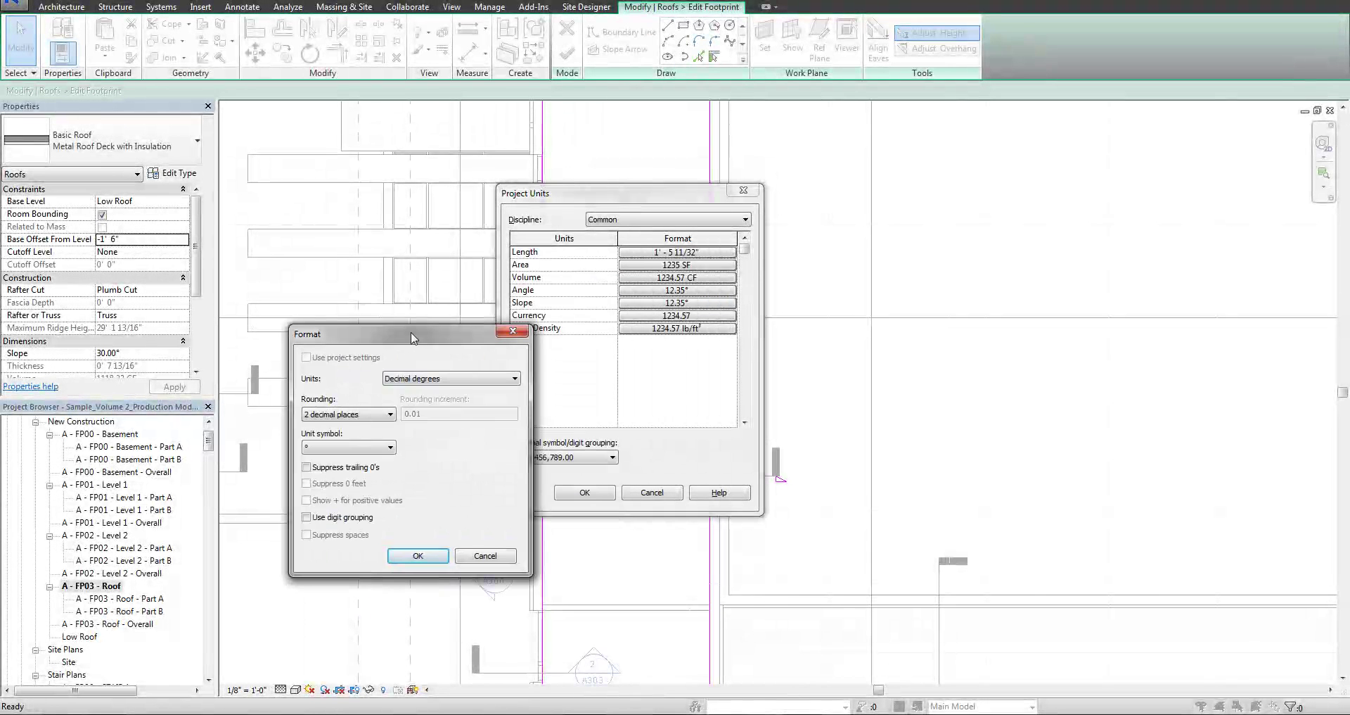
click(423, 380)
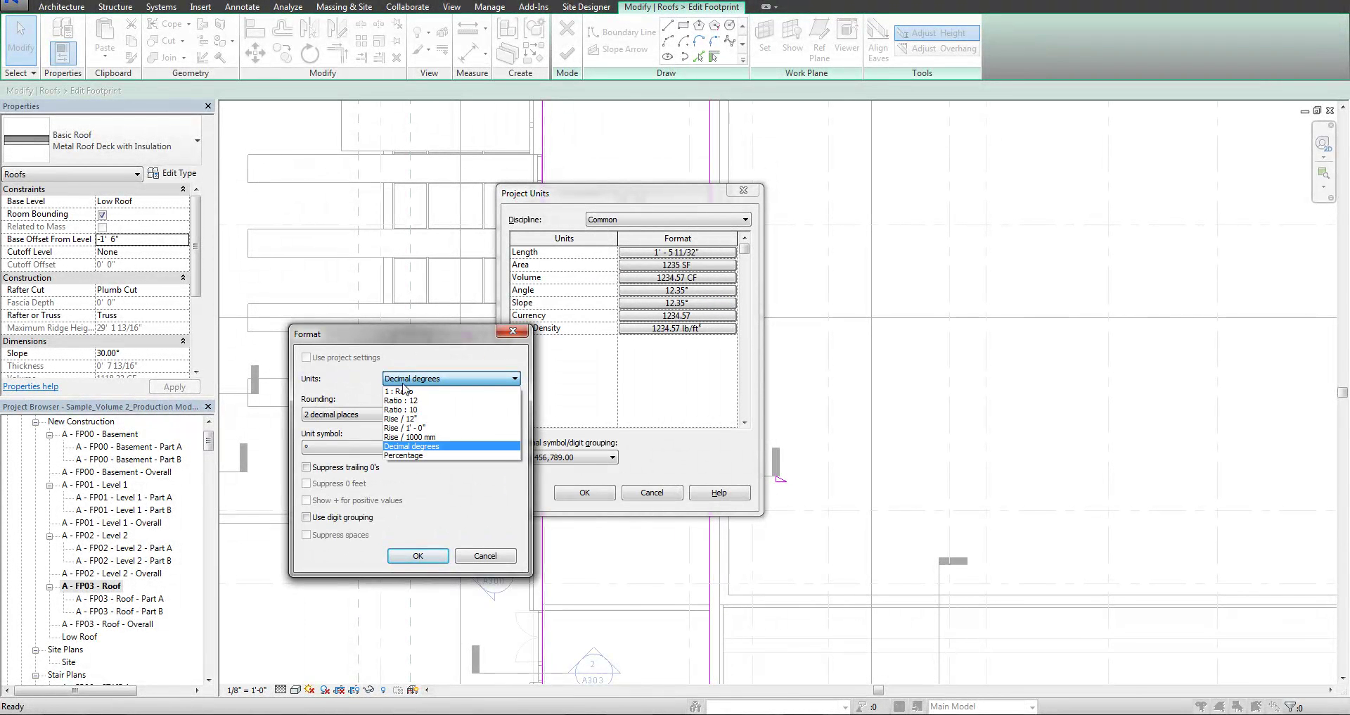
click(428, 419)
click(373, 413)
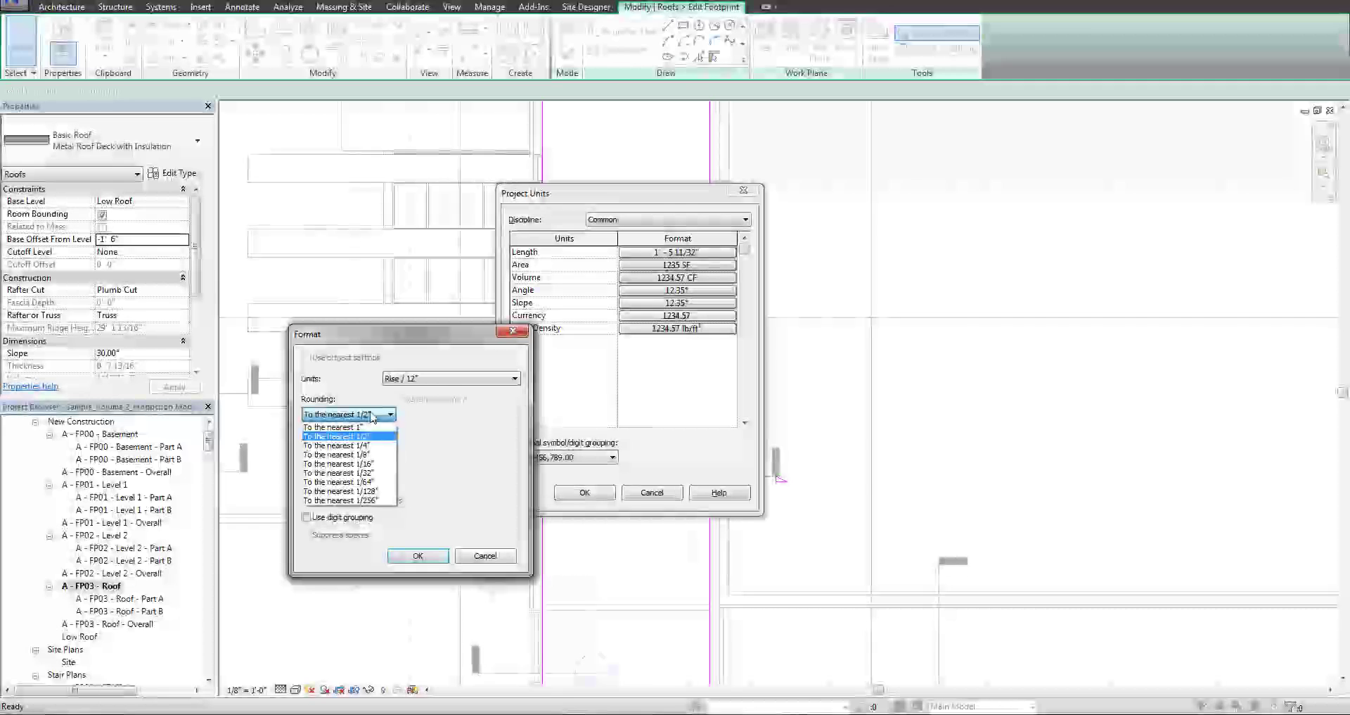
click(376, 455)
click(406, 557)
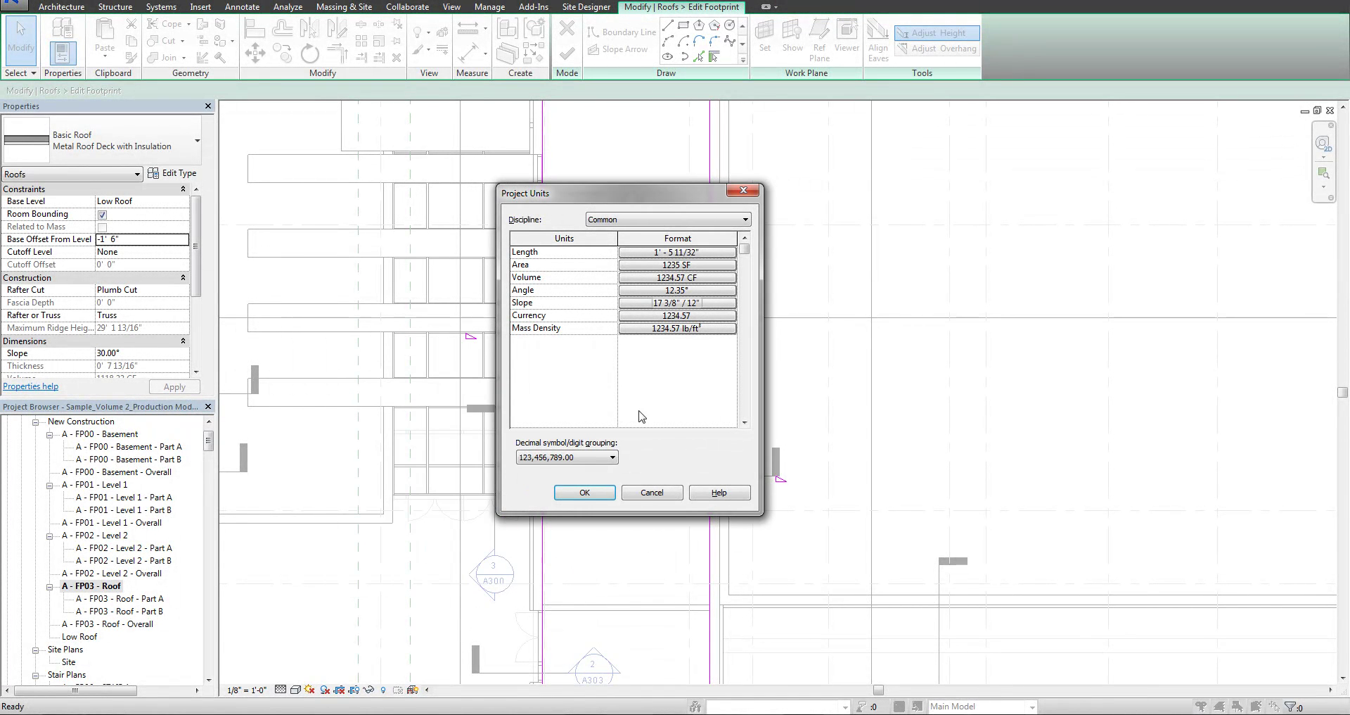
click(585, 495)
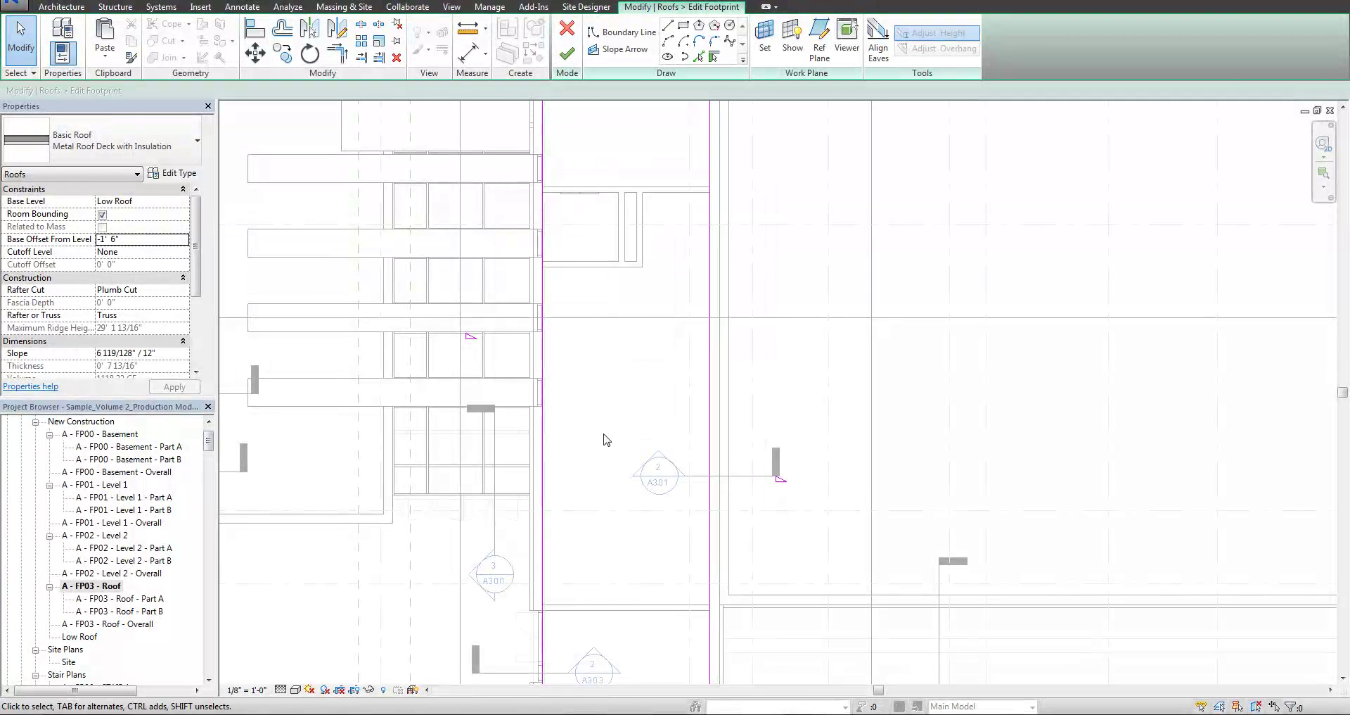
- Apply the new slope to the first selected roof boundary line
click(541, 407)
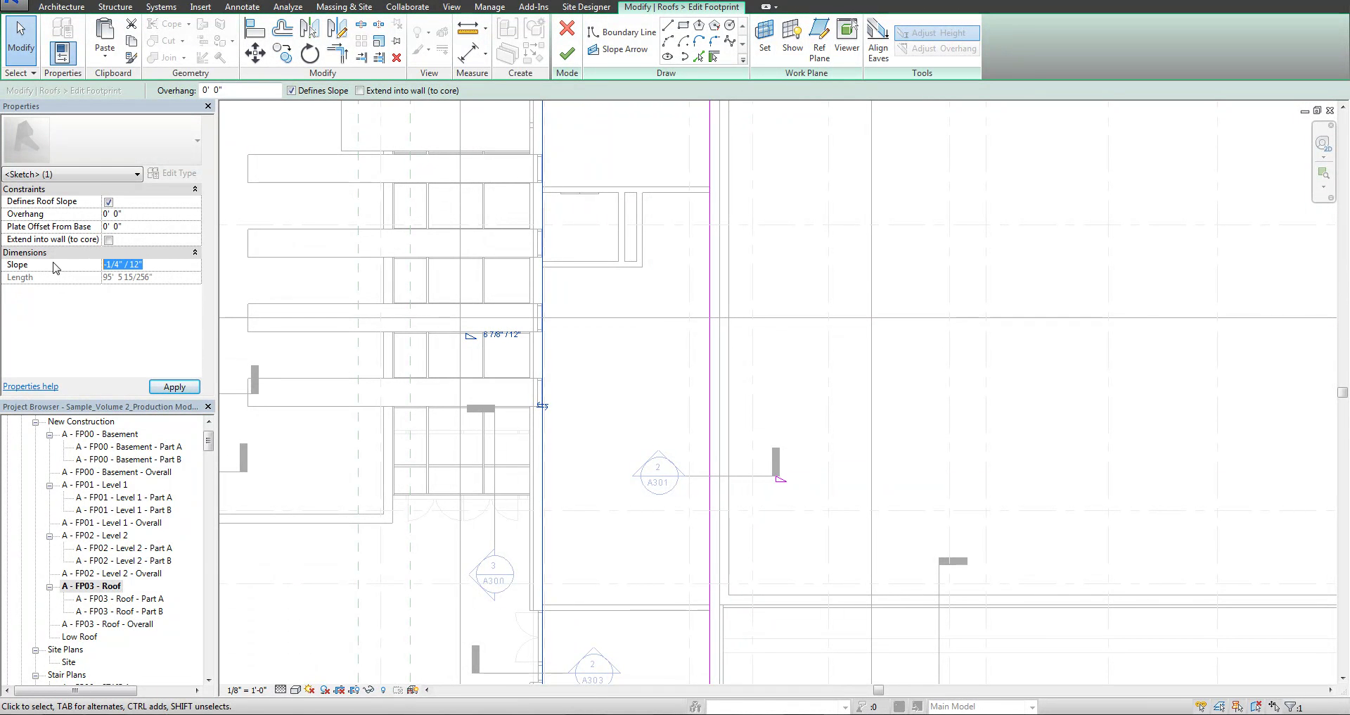
click(184, 388)
click(407, 339)
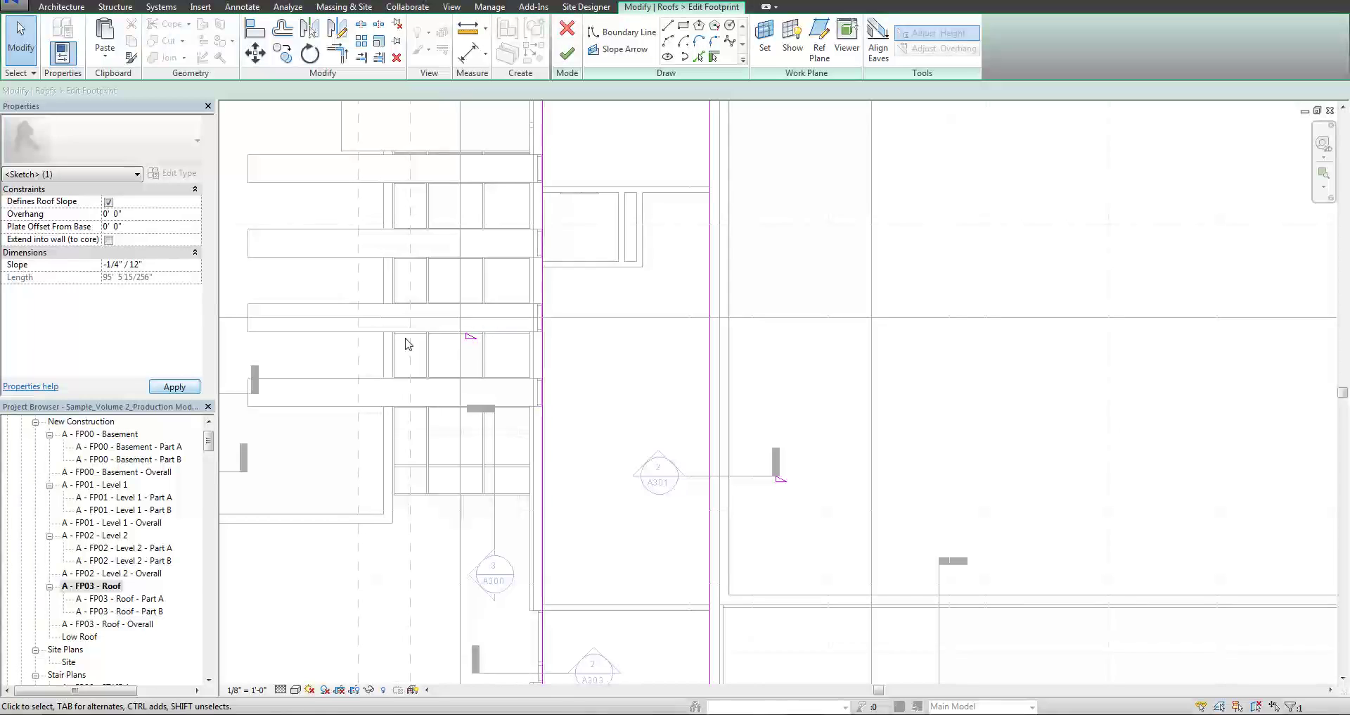
- Set the three remaining roof boundary lines to a -1/4" / 12" slope
scroll(446, 344, down, 2)
middle_drag(447, 344, 419, 361)
scroll(422, 358, down, 2)
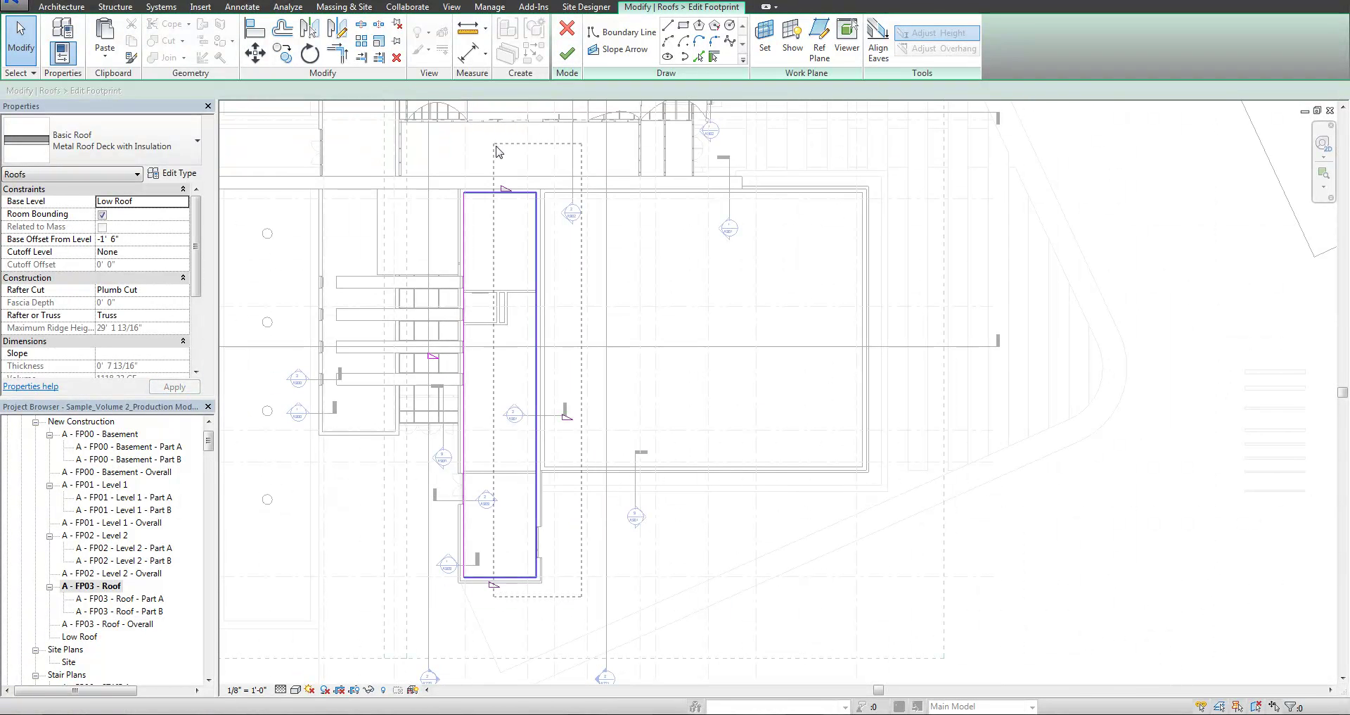
drag(584, 603, 491, 142)
click(162, 264)
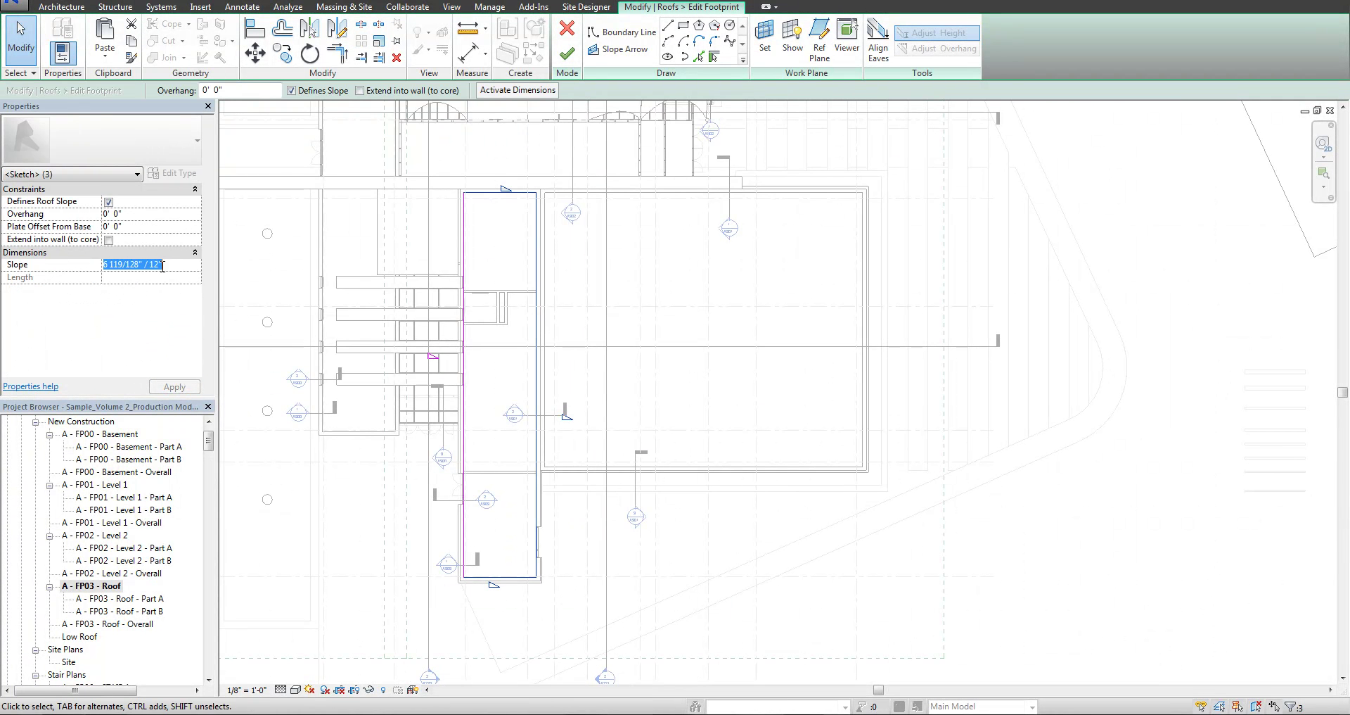
text(-1/4" / 12")
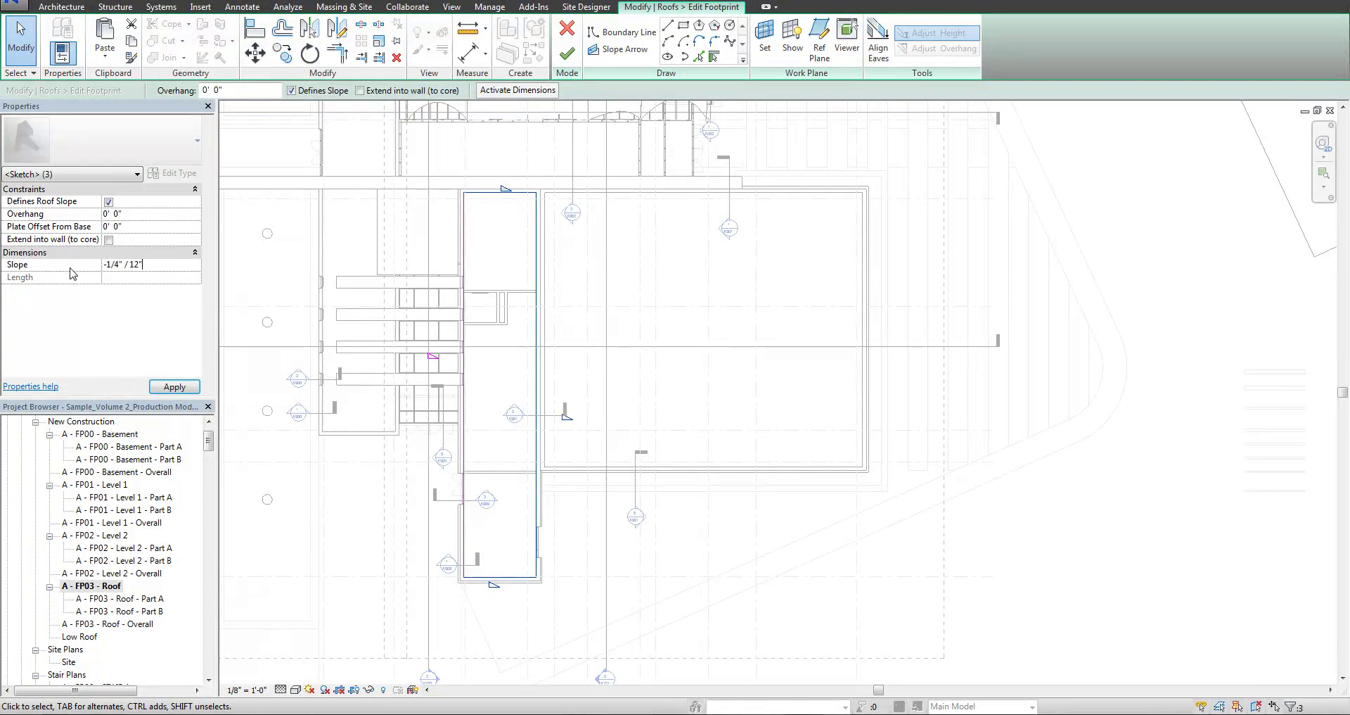
click(185, 387)
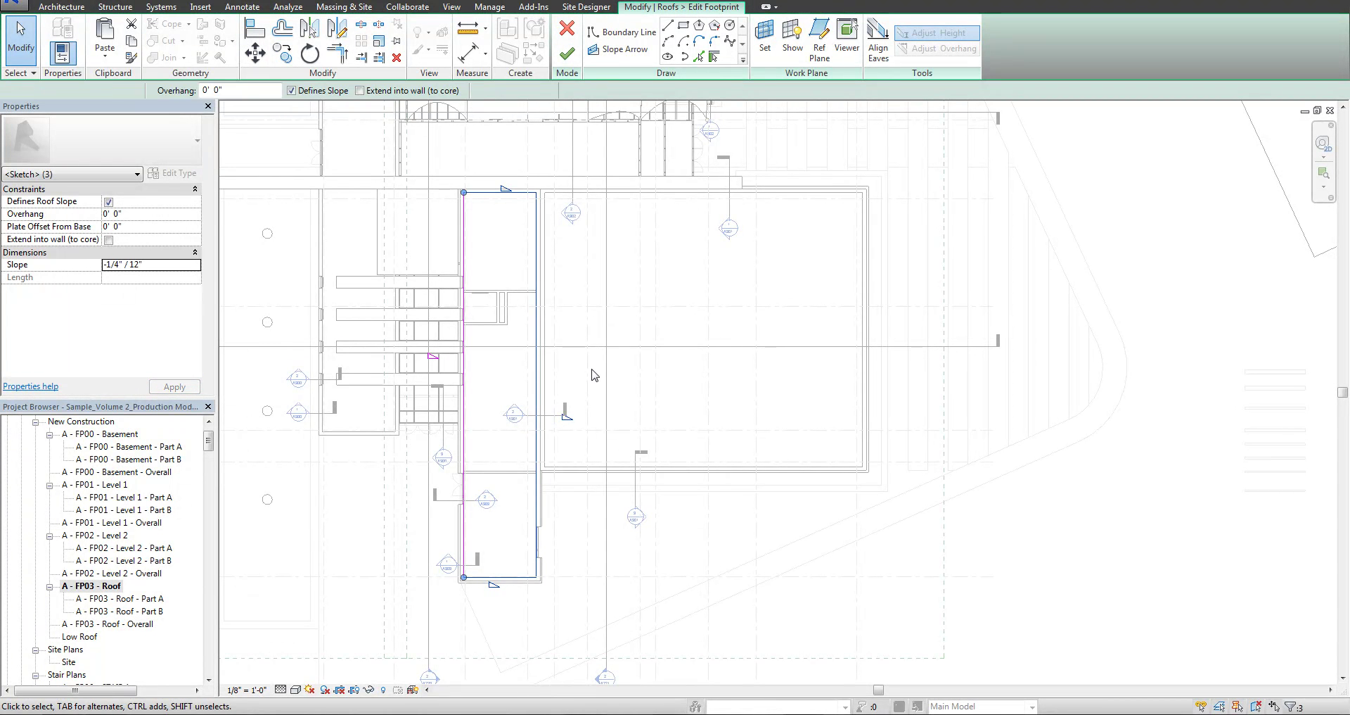
click(594, 375)
scroll(607, 381, up, 1)
click(567, 53)
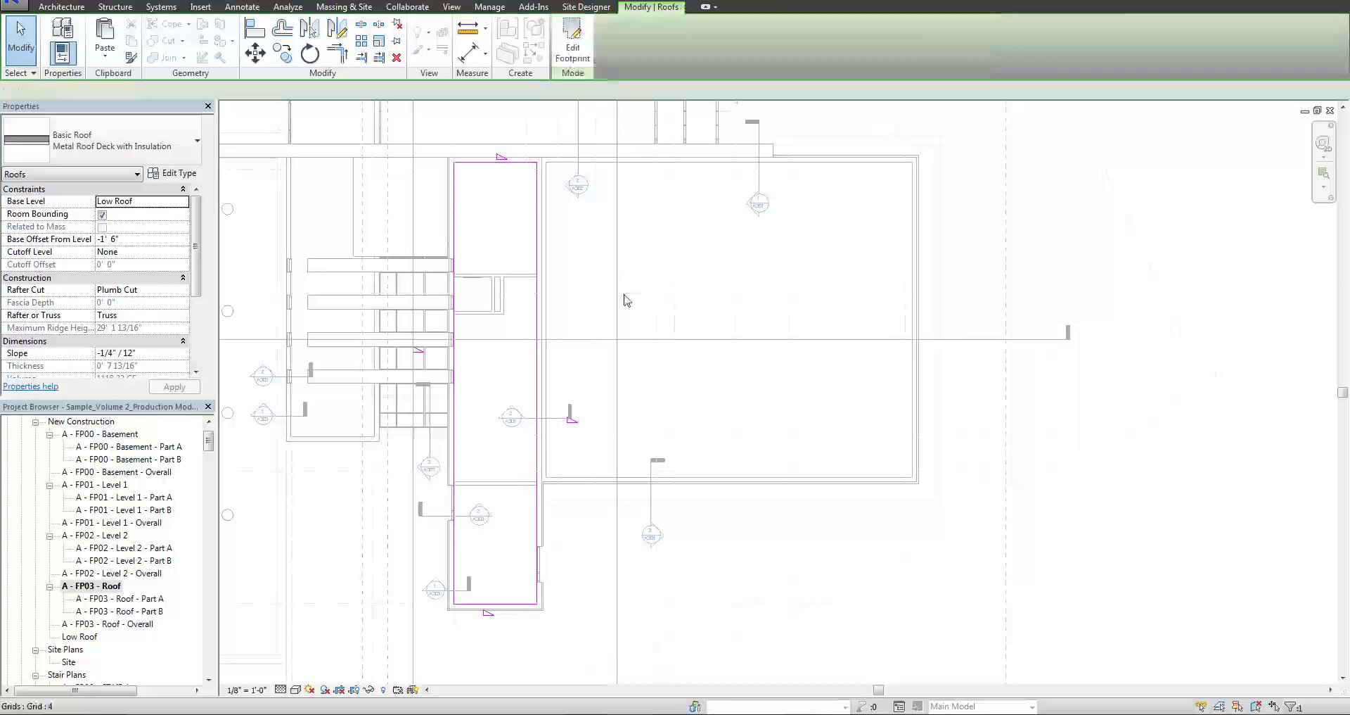
key(Escape)
scroll(513, 217, up, 2)
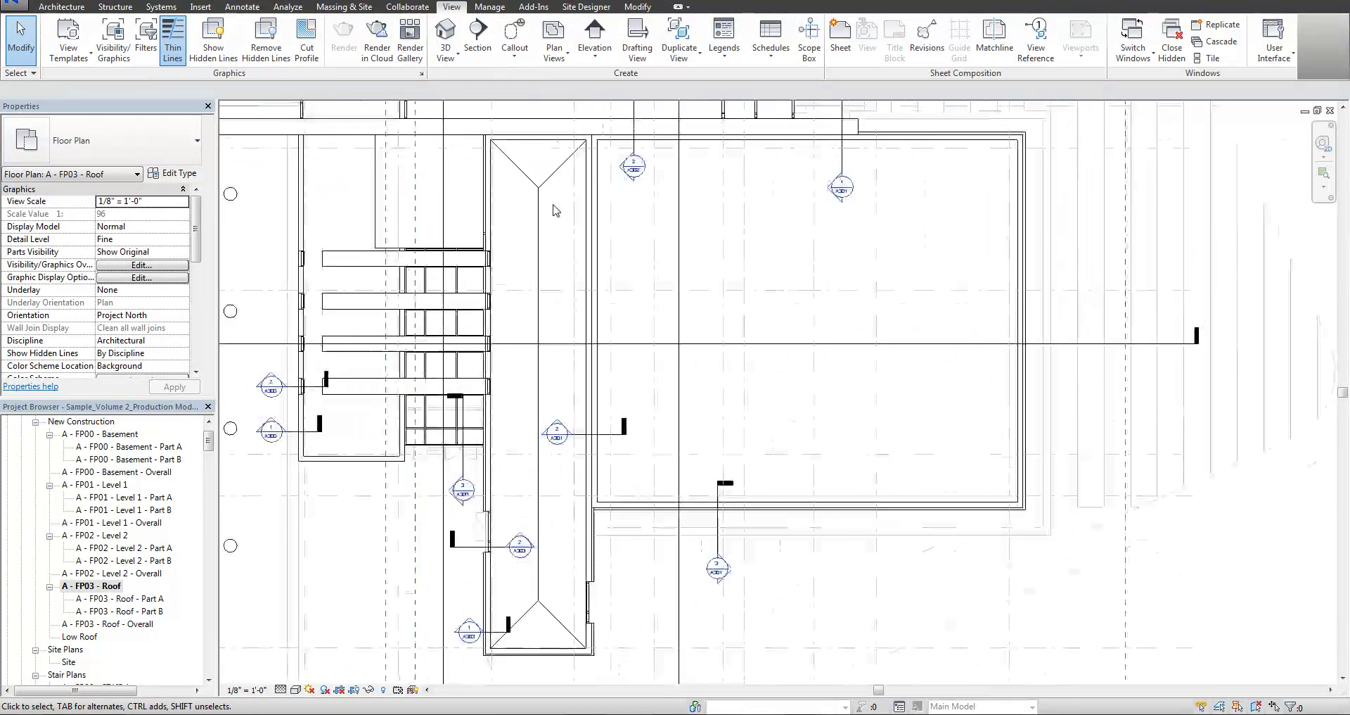
middle_drag(478, 416, 874, 357)
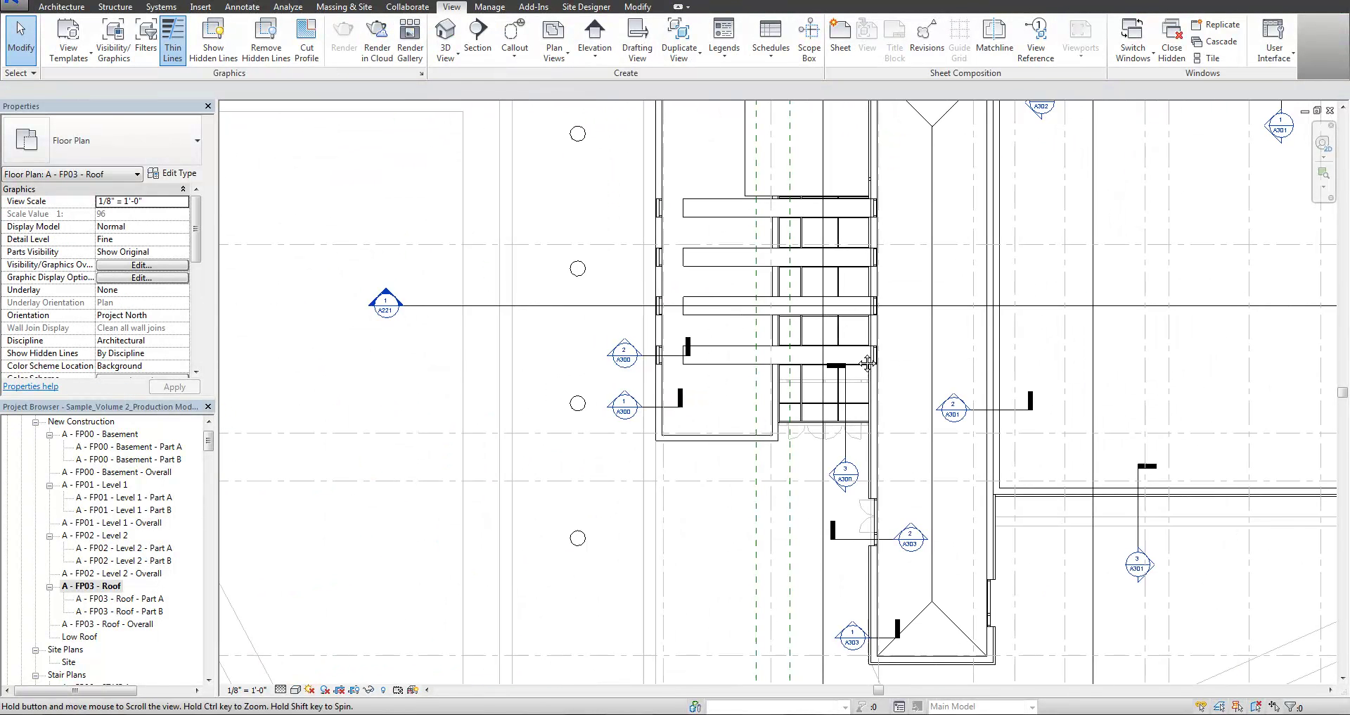
double_click(387, 304)
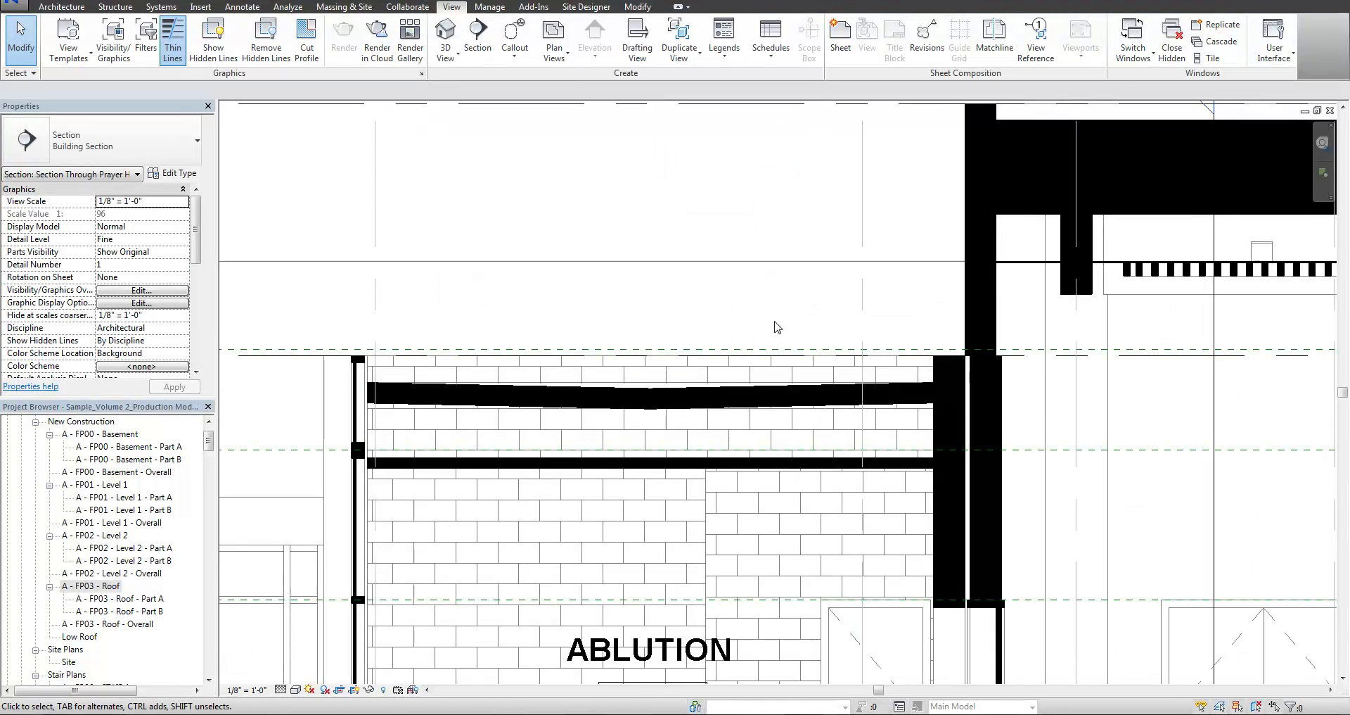
scroll(645, 422, up, 2)
click(662, 371)
scroll(728, 448, down, 1)
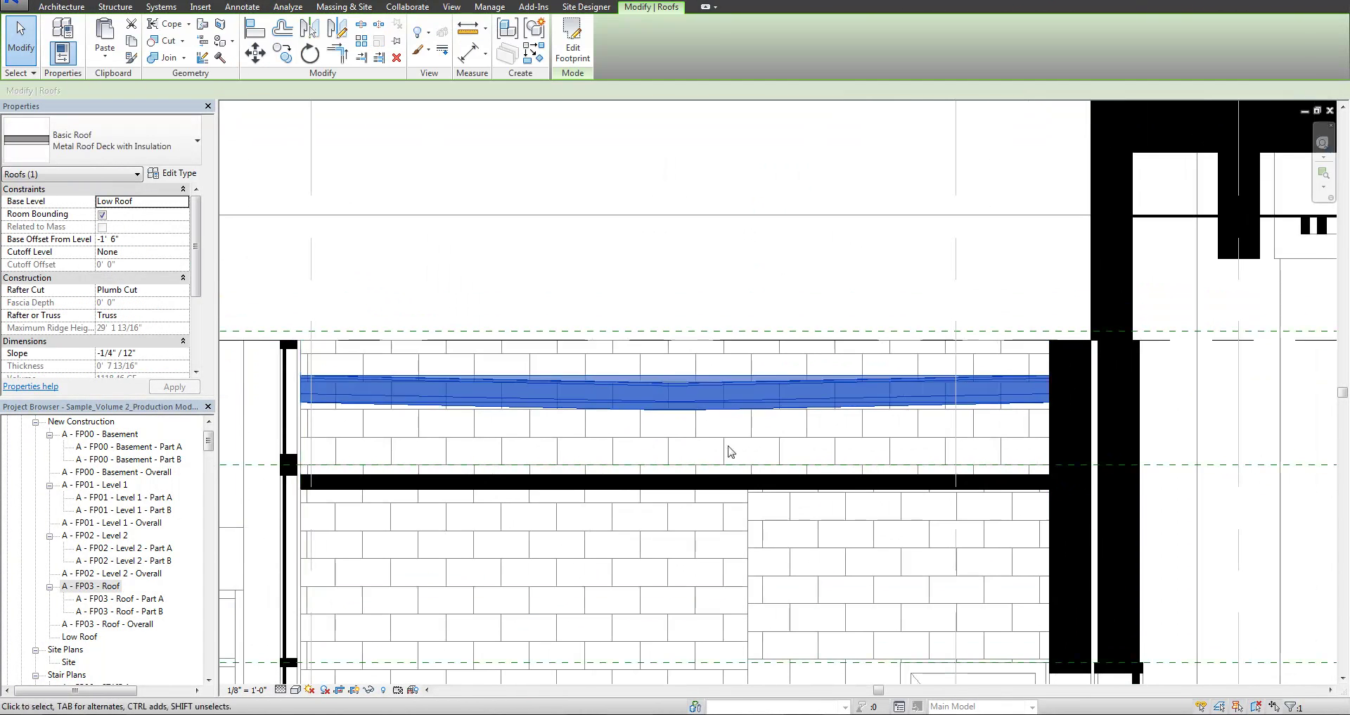
key(Escape)
click(243, 0)
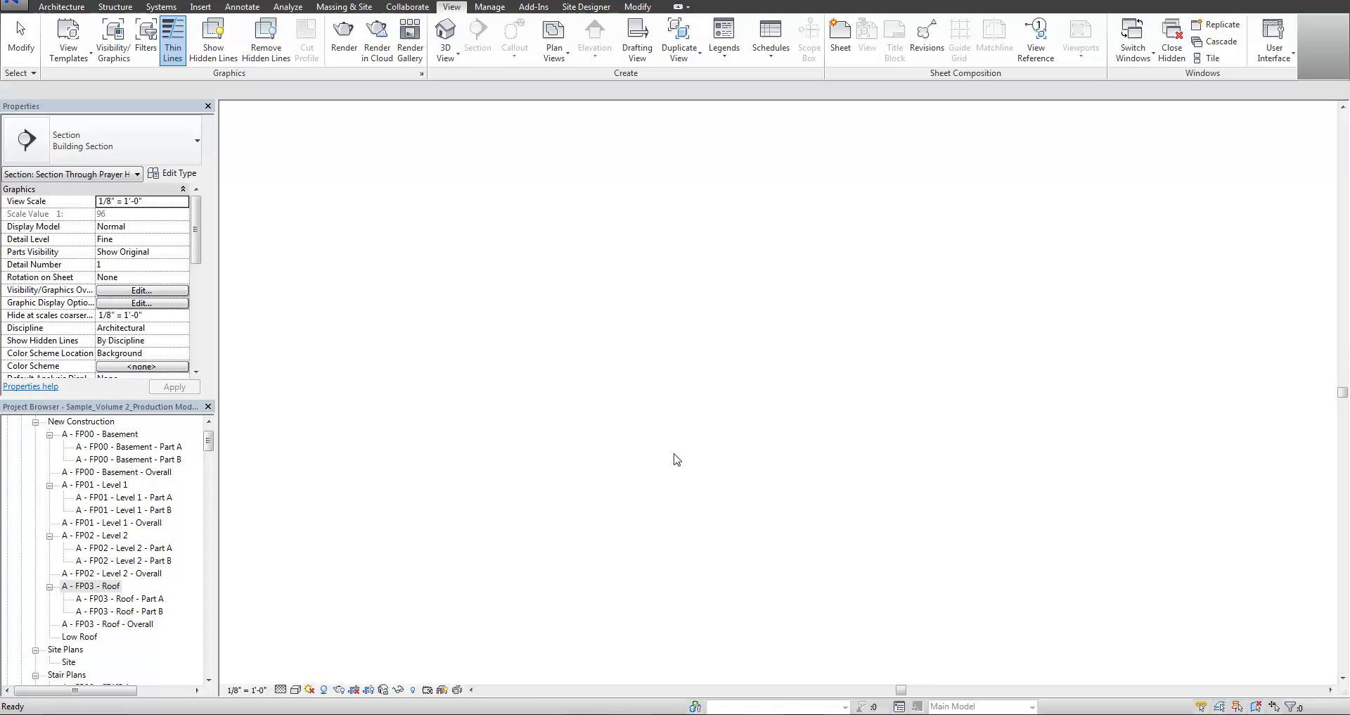
scroll(836, 481, up, 2)
scroll(809, 427, up, 2)
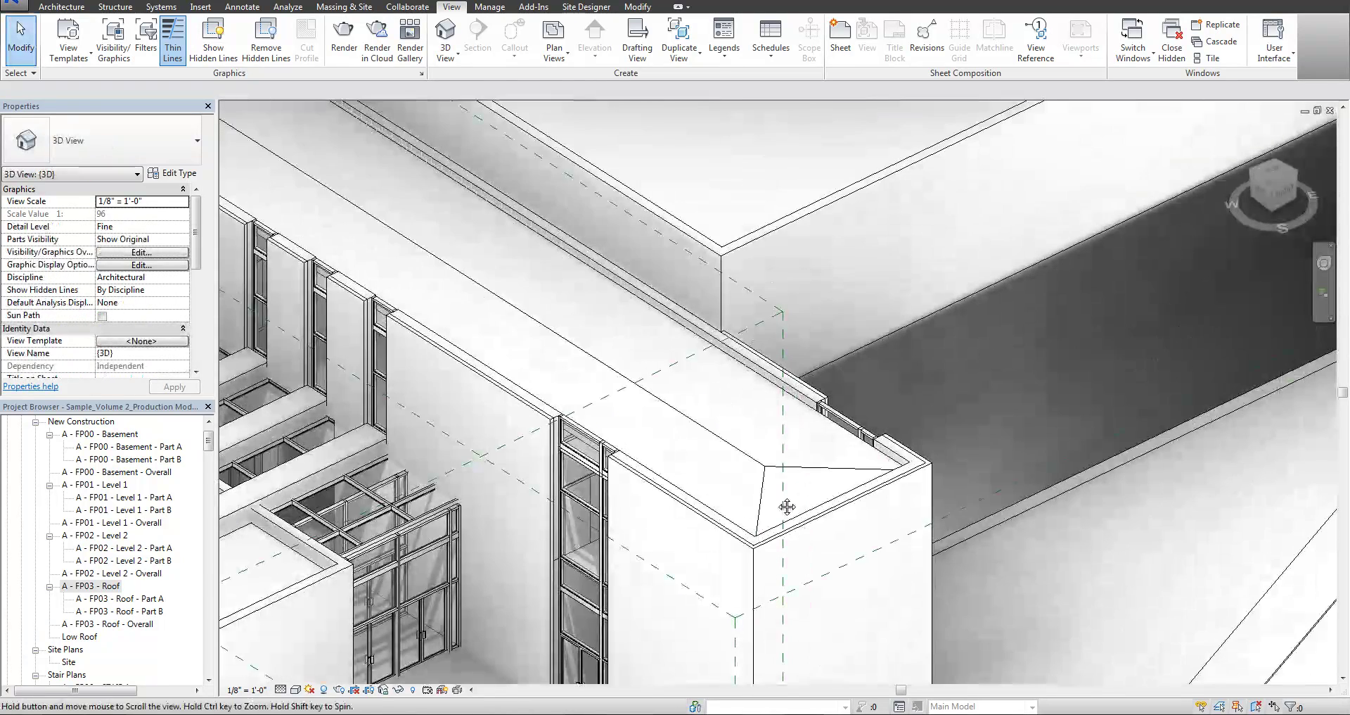
scroll(745, 482, down, 1)
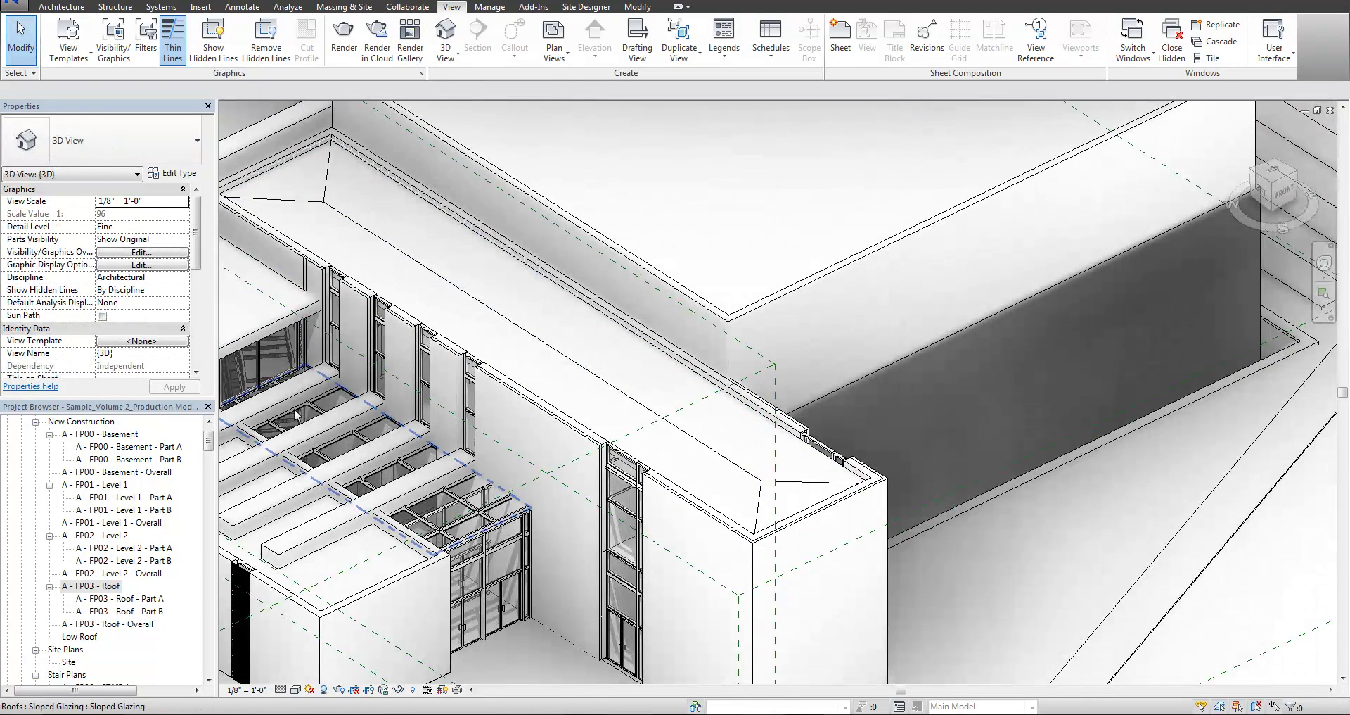
double_click(90, 585)
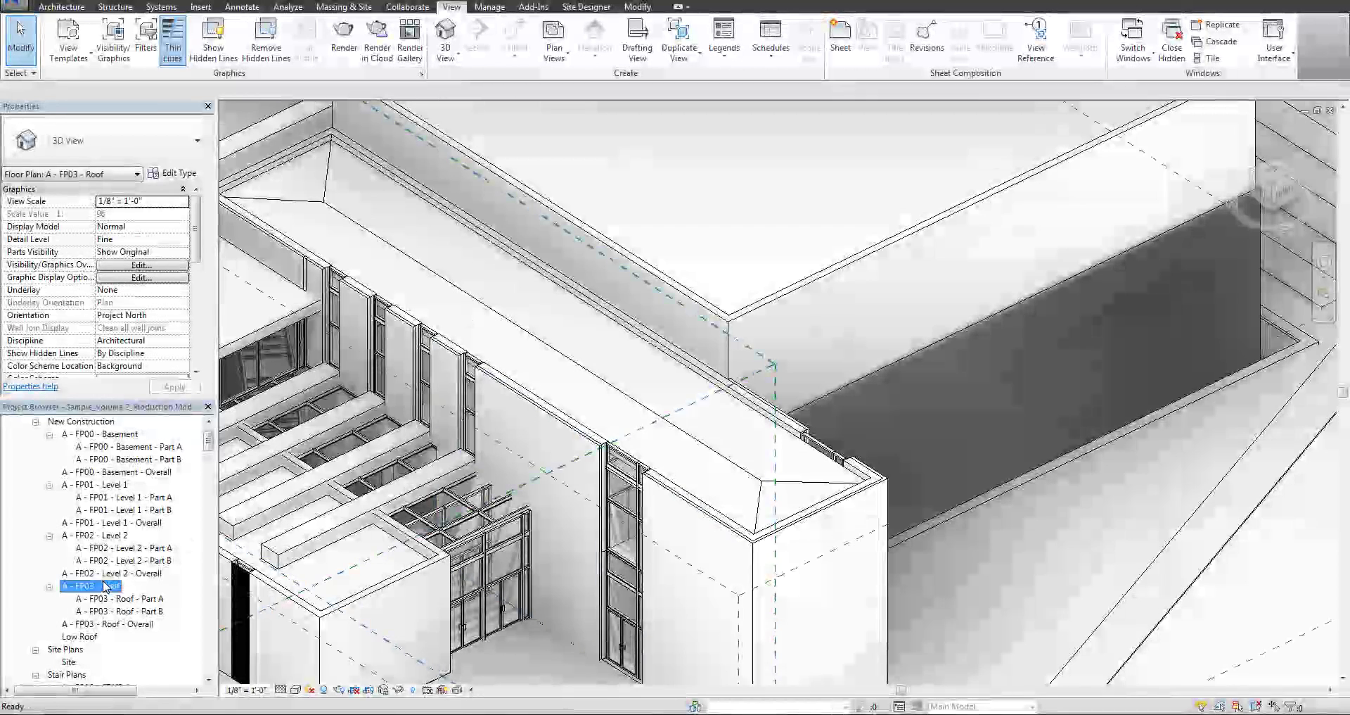
scroll(609, 331, up, 1)
middle_drag(999, 303, 668, 372)
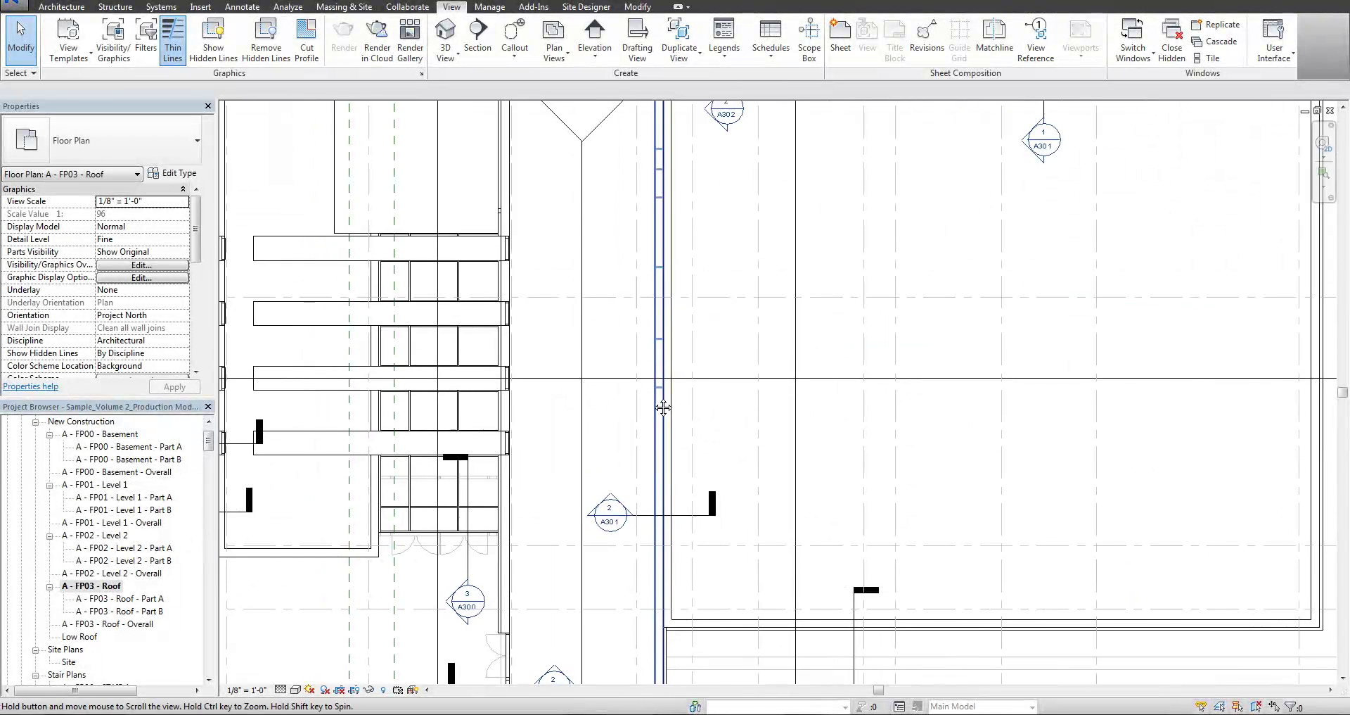
scroll(677, 385, down, 1)
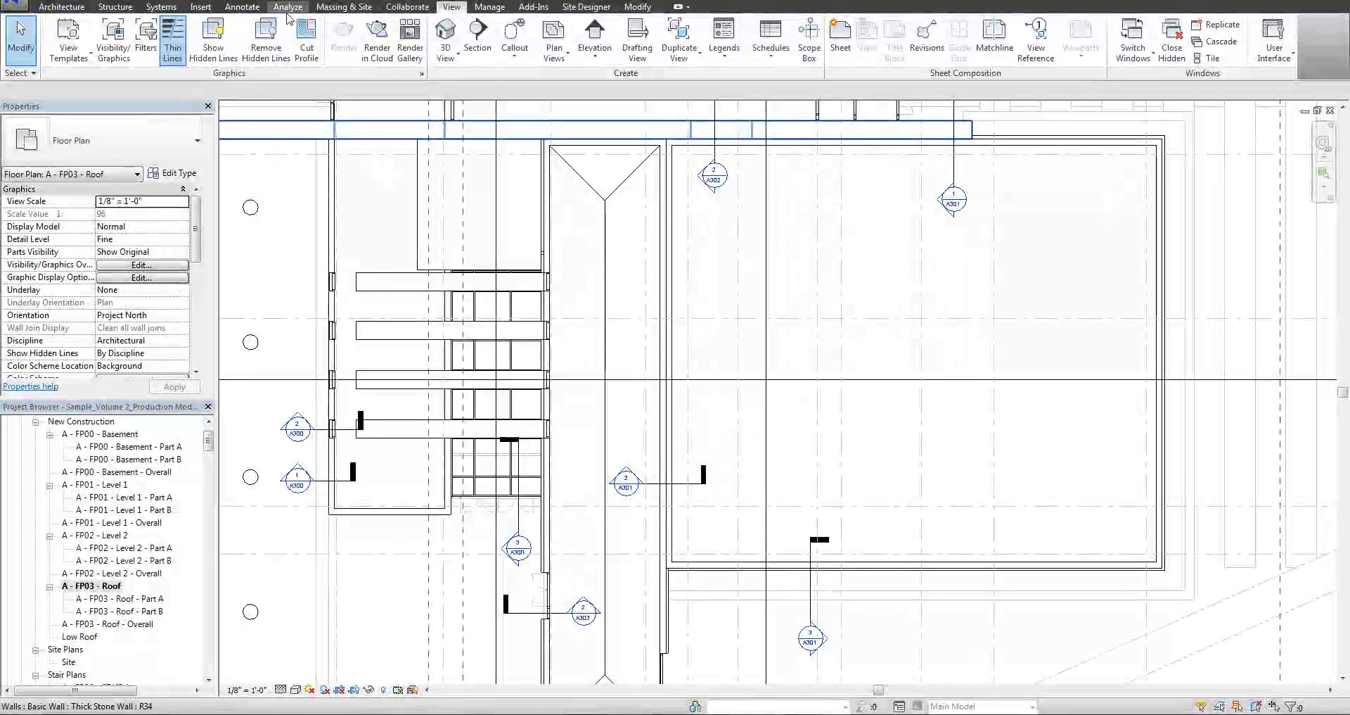
- Place spot slopes on the roof face beside the wall and left of the ridge
click(242, 6)
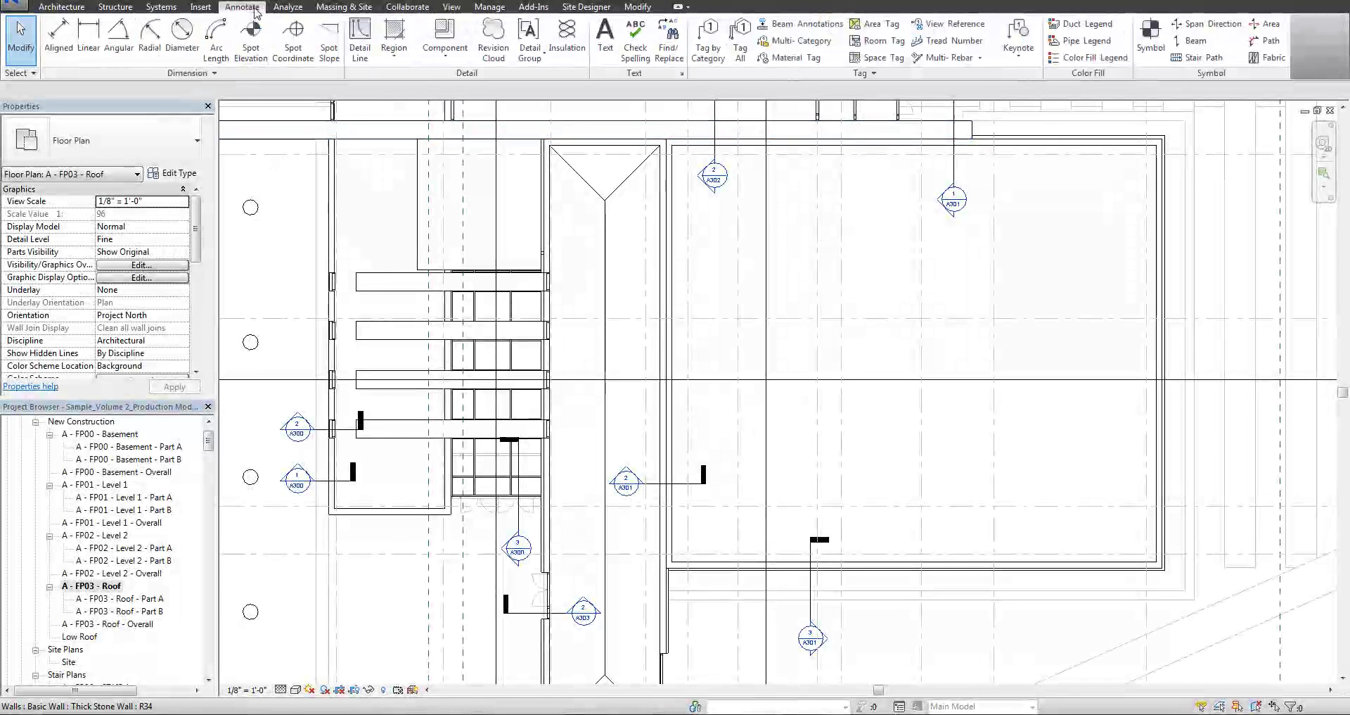
click(328, 33)
scroll(626, 334, up, 5)
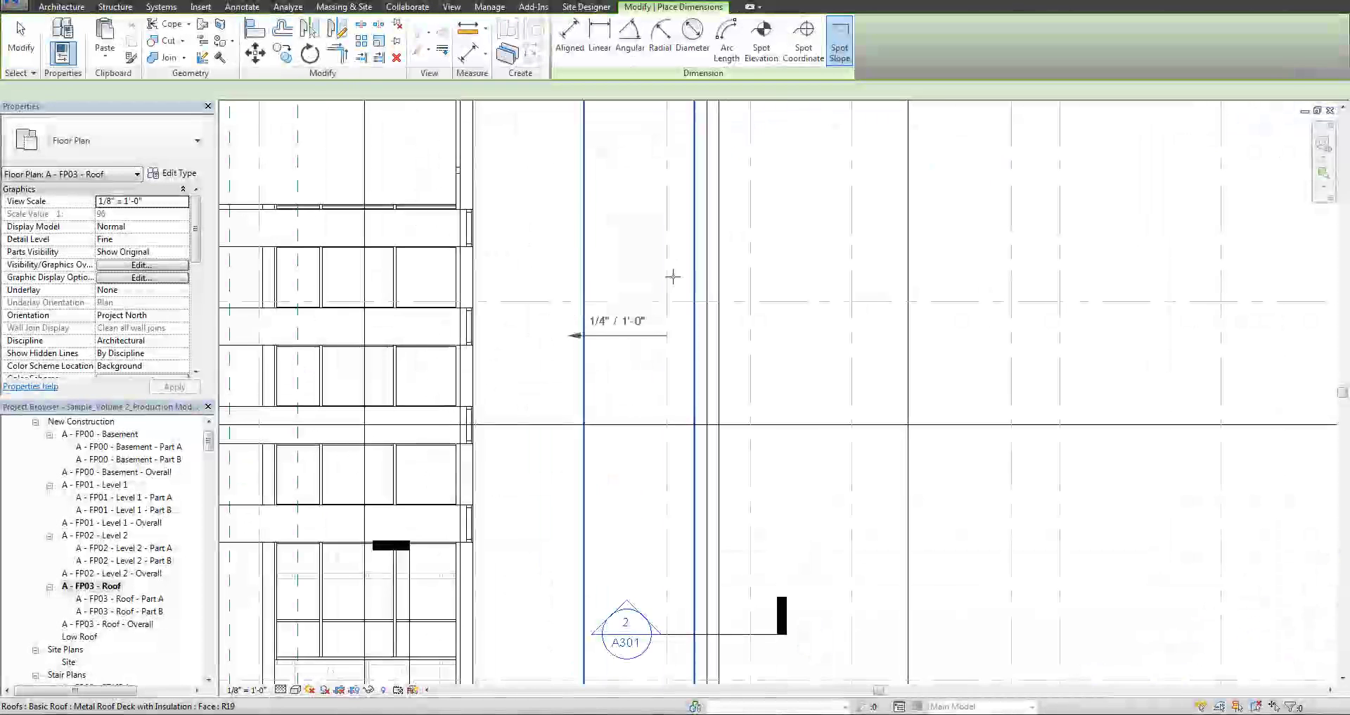
click(690, 273)
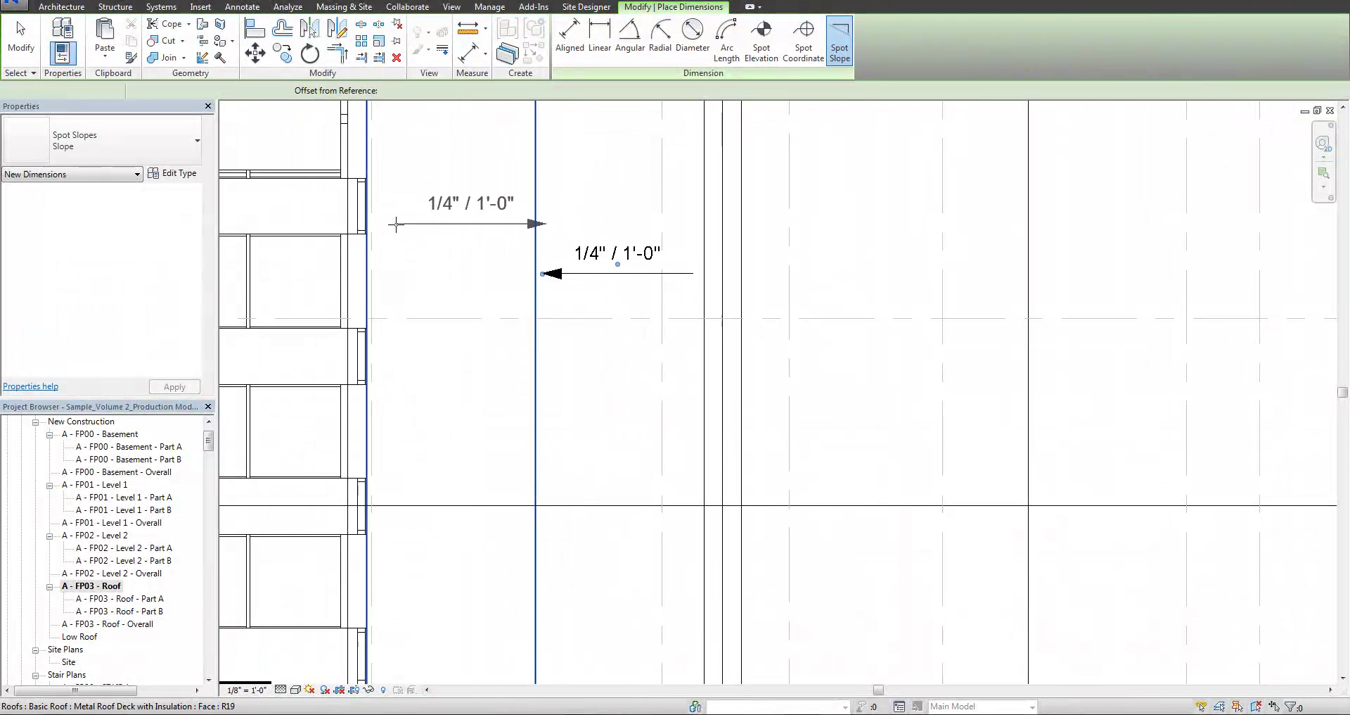
scroll(388, 218, down, 2)
click(398, 310)
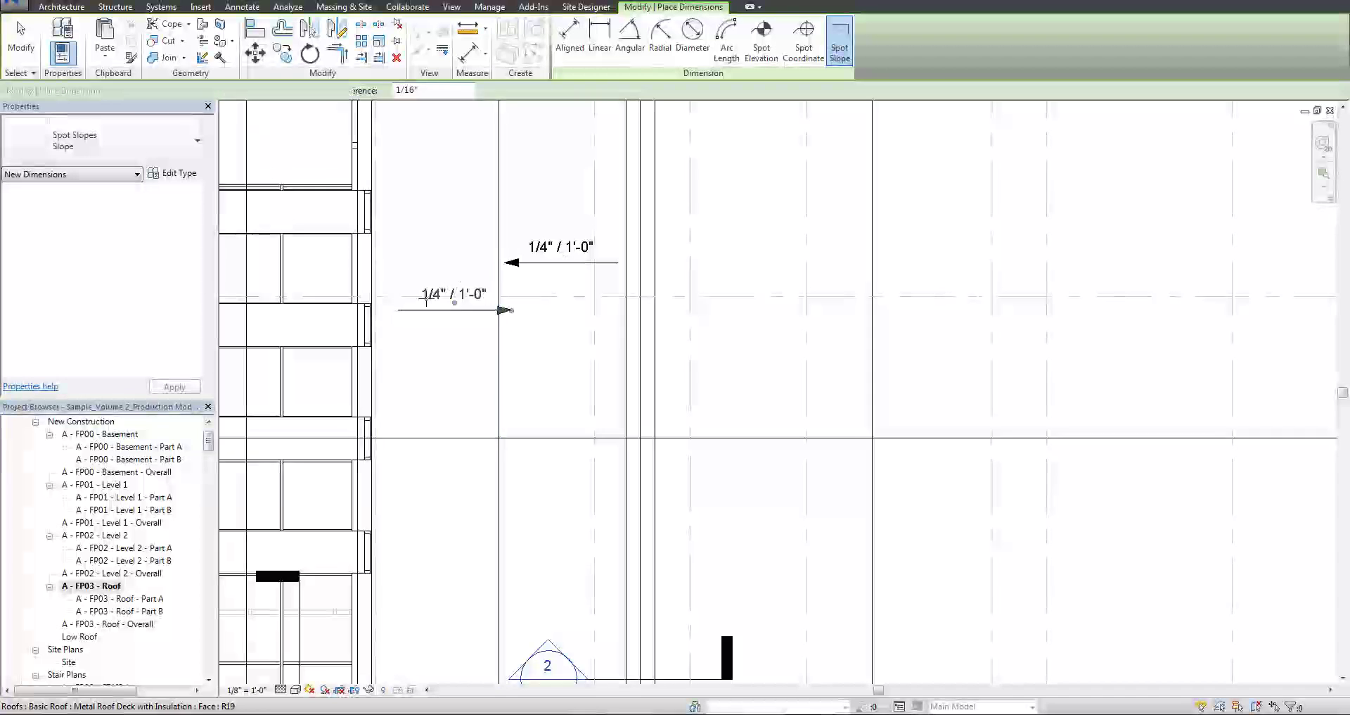
- Add spot slopes on both triangular end faces of the low roof
middle_drag(457, 275, 459, 476)
middle_drag(503, 138, 512, 315)
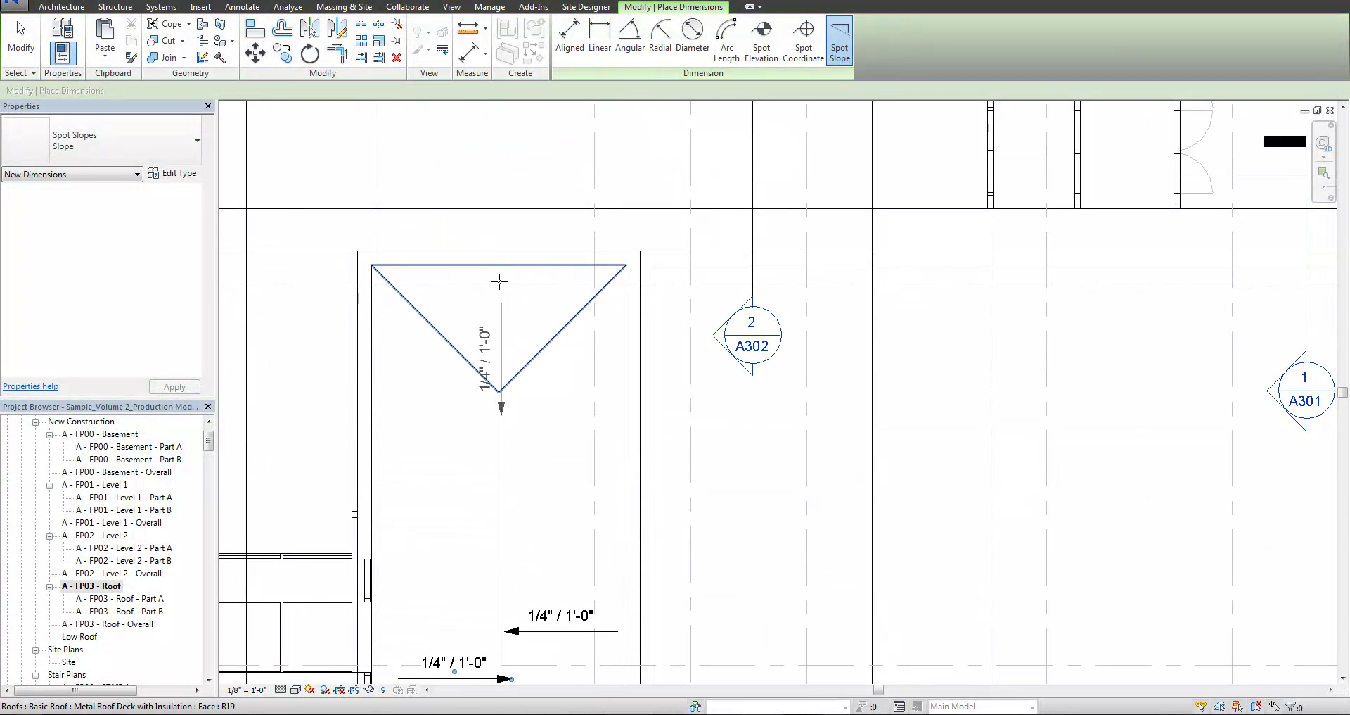
click(499, 333)
middle_drag(509, 486, 606, 102)
middle_drag(609, 512, 703, 128)
middle_drag(709, 521, 743, 129)
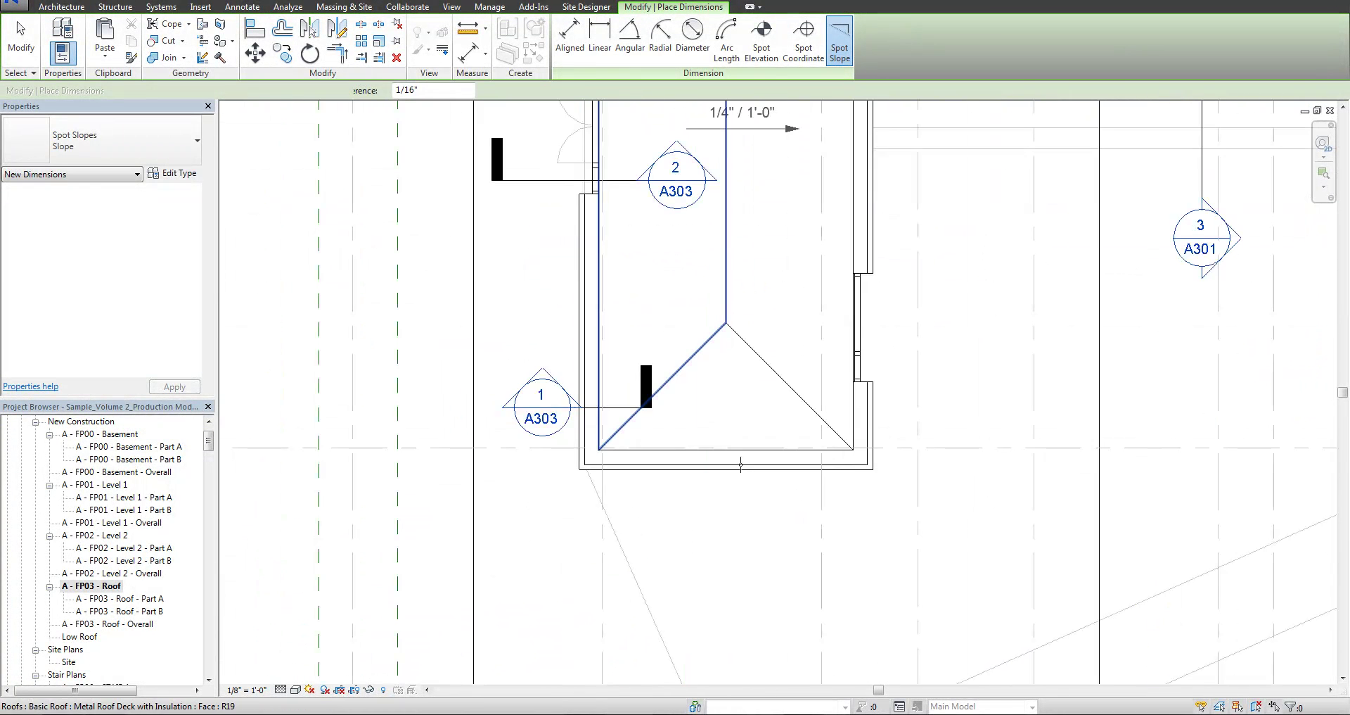
click(723, 424)
key(Escape)
scroll(731, 393, down, 1)
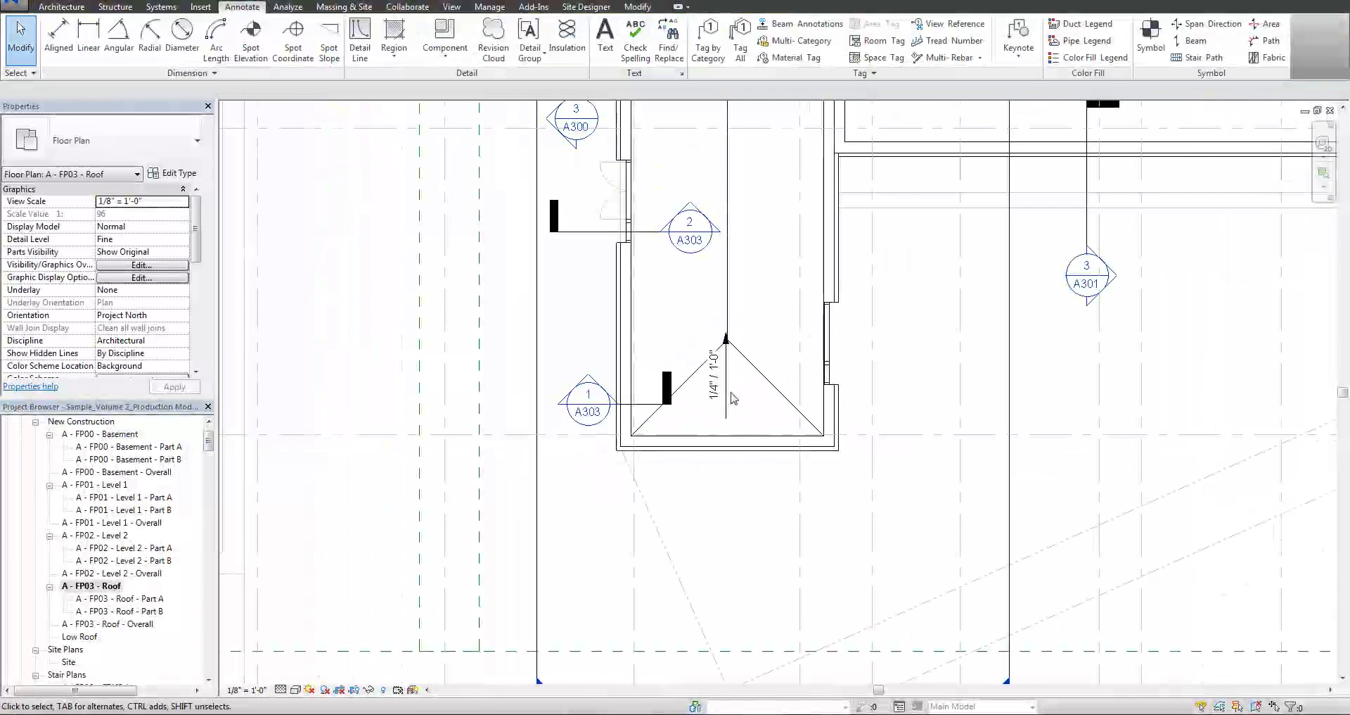
click(728, 396)
mouse_move(760, 282)
middle_down()
mouse_move(696, 461)
mouse_move(592, 492)
middle_up()
key(Escape)
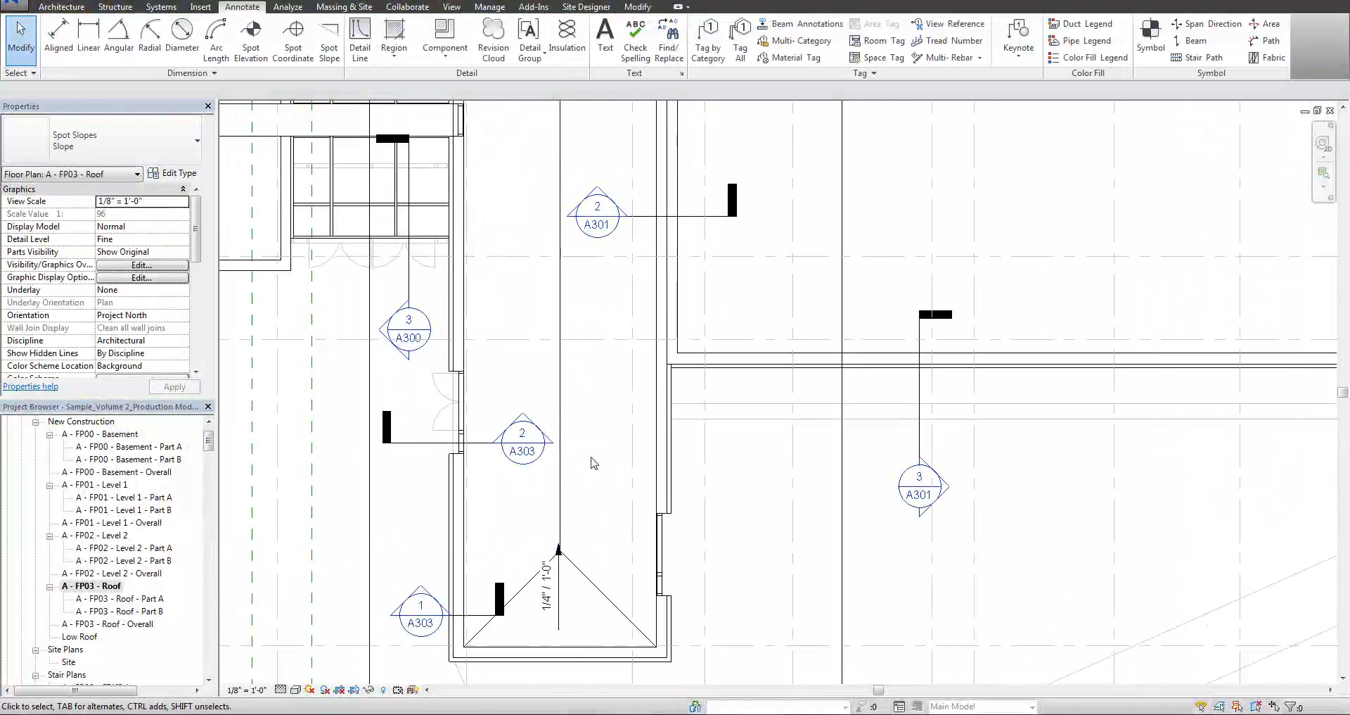
- Change the low roof's slope to -1/2" / 12"
scroll(594, 462, down, 1)
click(576, 425)
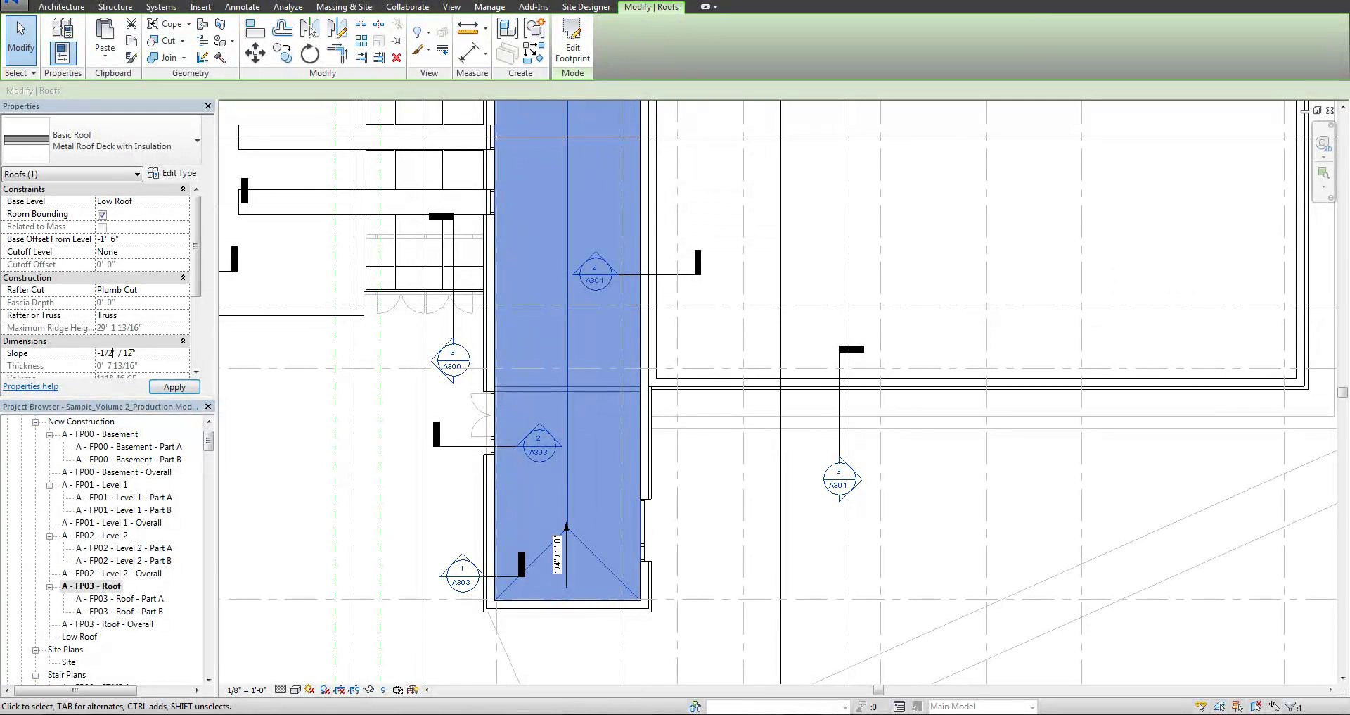
click(175, 388)
click(368, 515)
scroll(608, 582, up, 2)
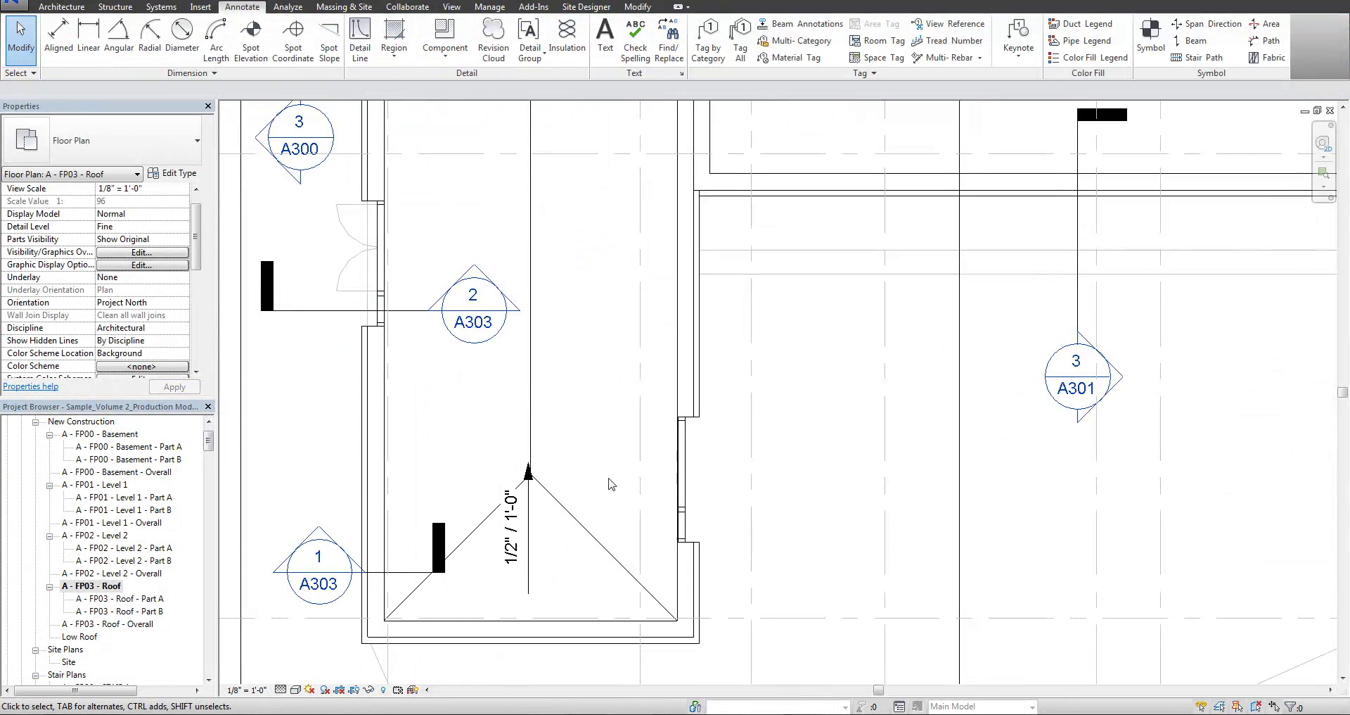
- Delete the redundant spot slope at the roof's far end and reselect the low roof
middle_drag(640, 225, 623, 610)
middle_drag(660, 171, 720, 681)
scroll(609, 406, down, 1)
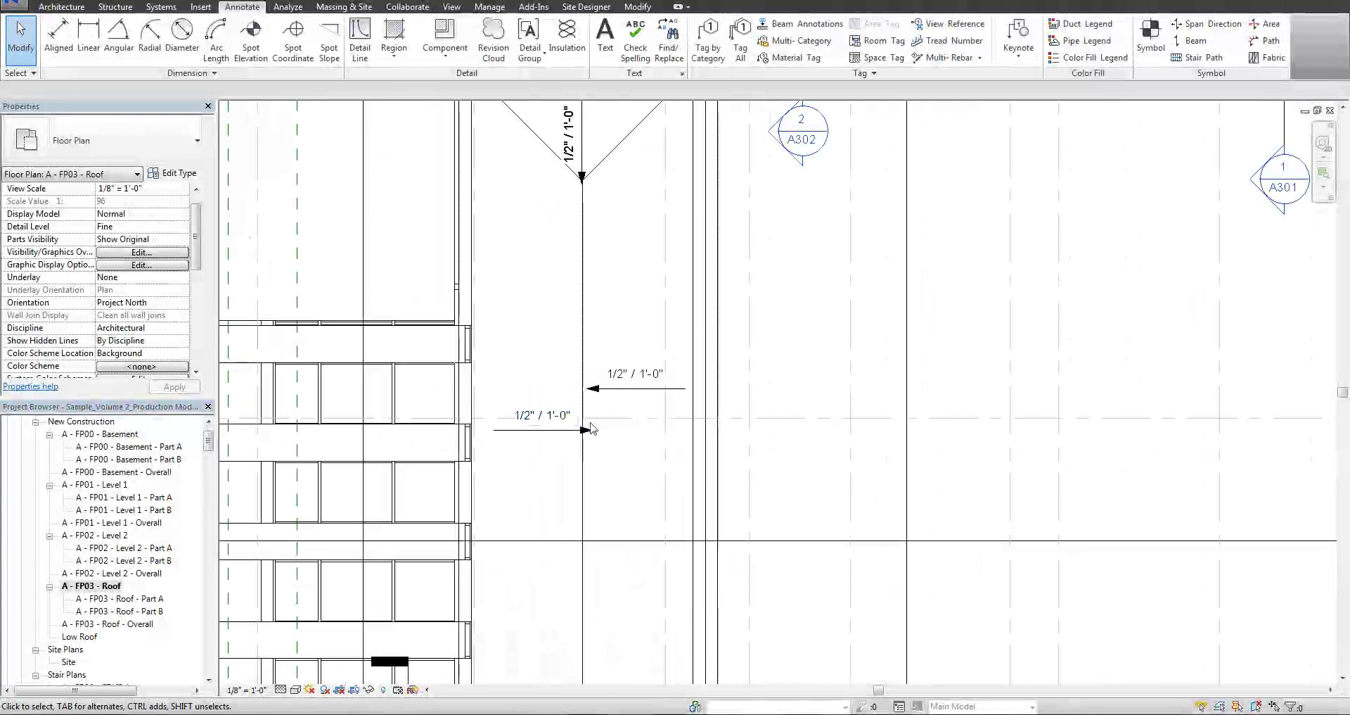
click(558, 434)
scroll(589, 429, down, 2)
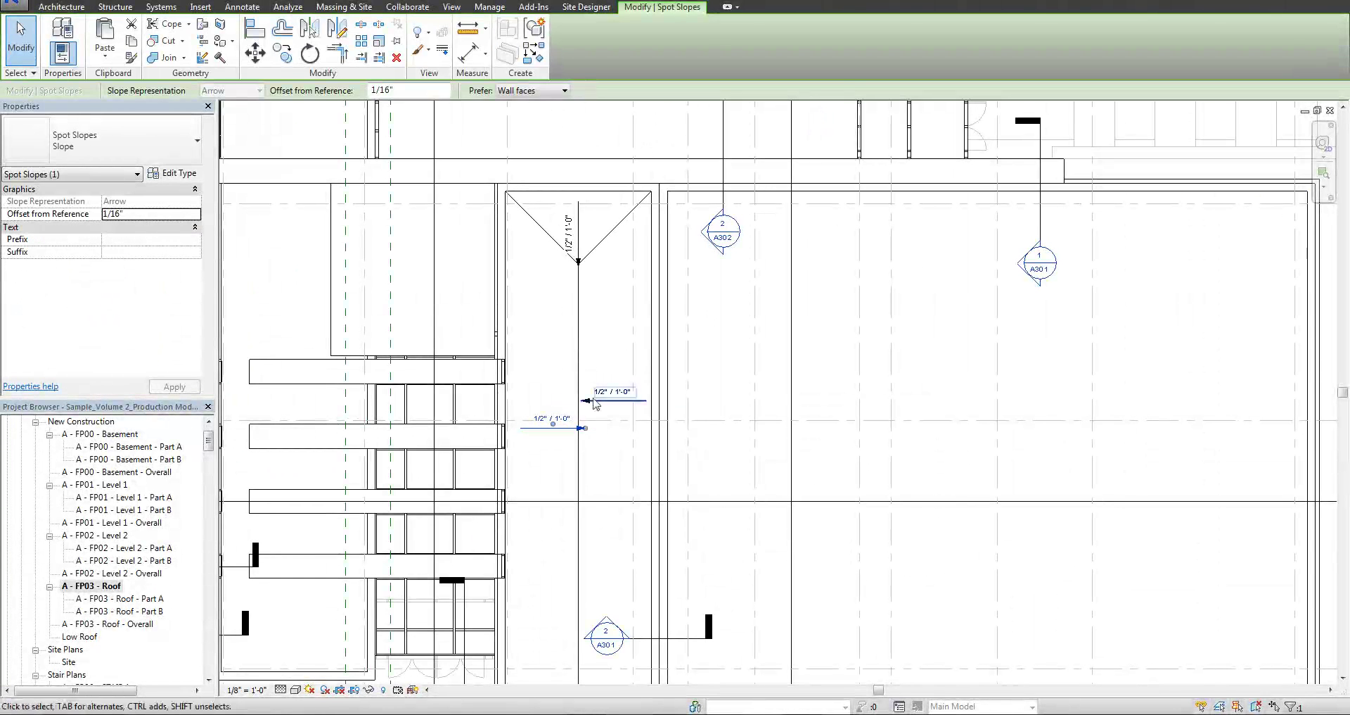
key(Delete)
middle_drag(611, 411, 635, 192)
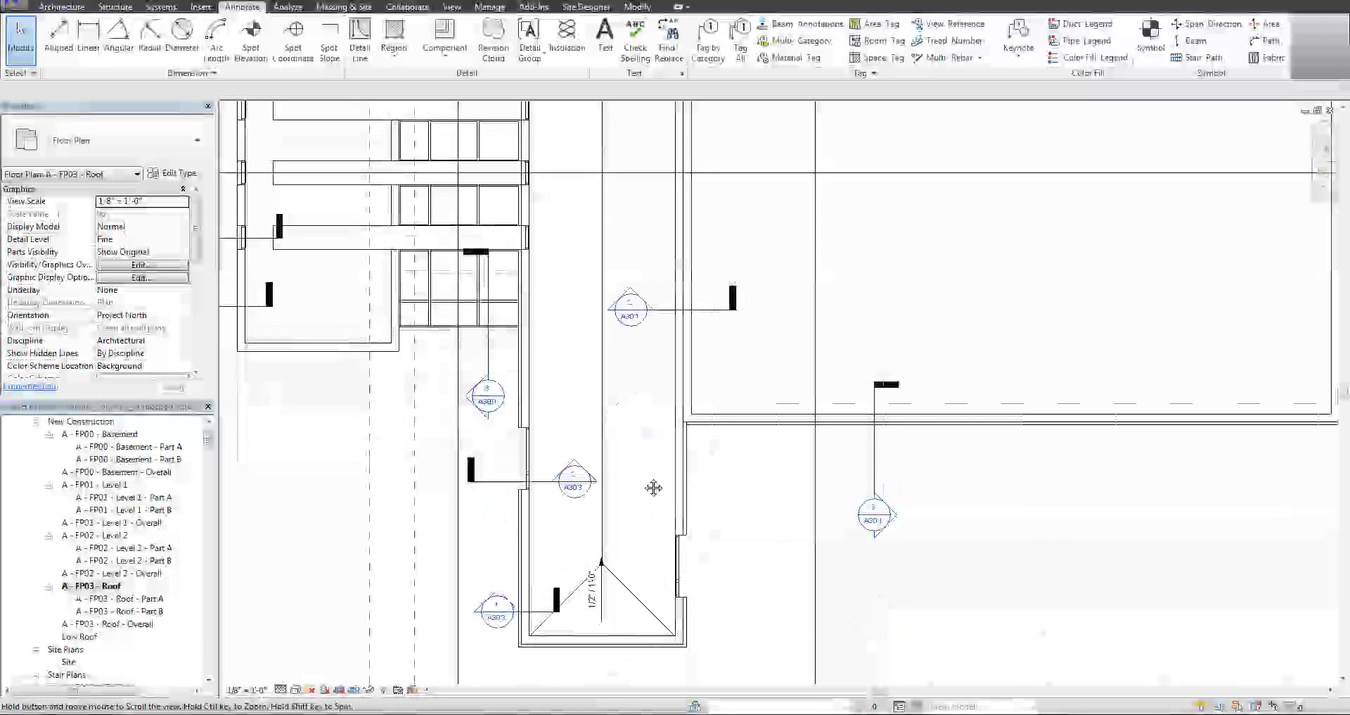
click(622, 575)
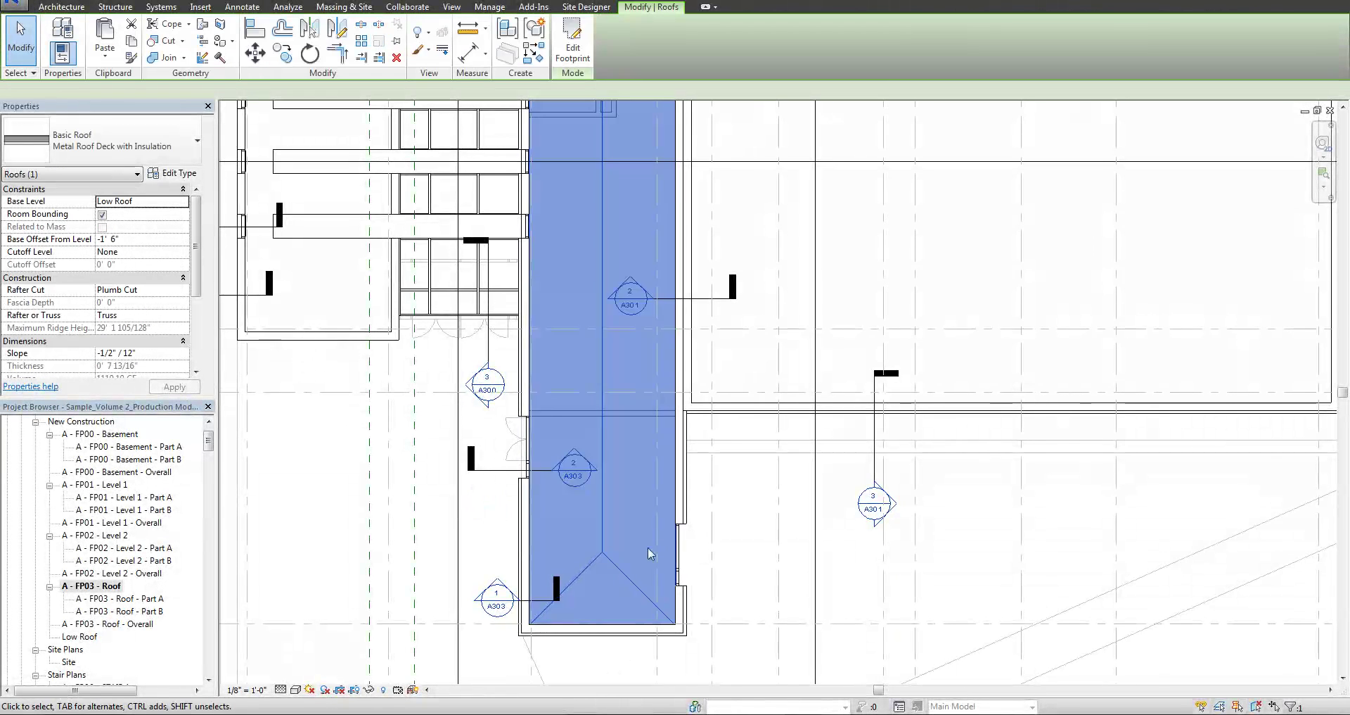
scroll(653, 461, down, 2)
middle_drag(676, 385, 671, 450)
- Uncheck Defines Slope on all four roof footprint lines so the low roof is flat
key(Escape)
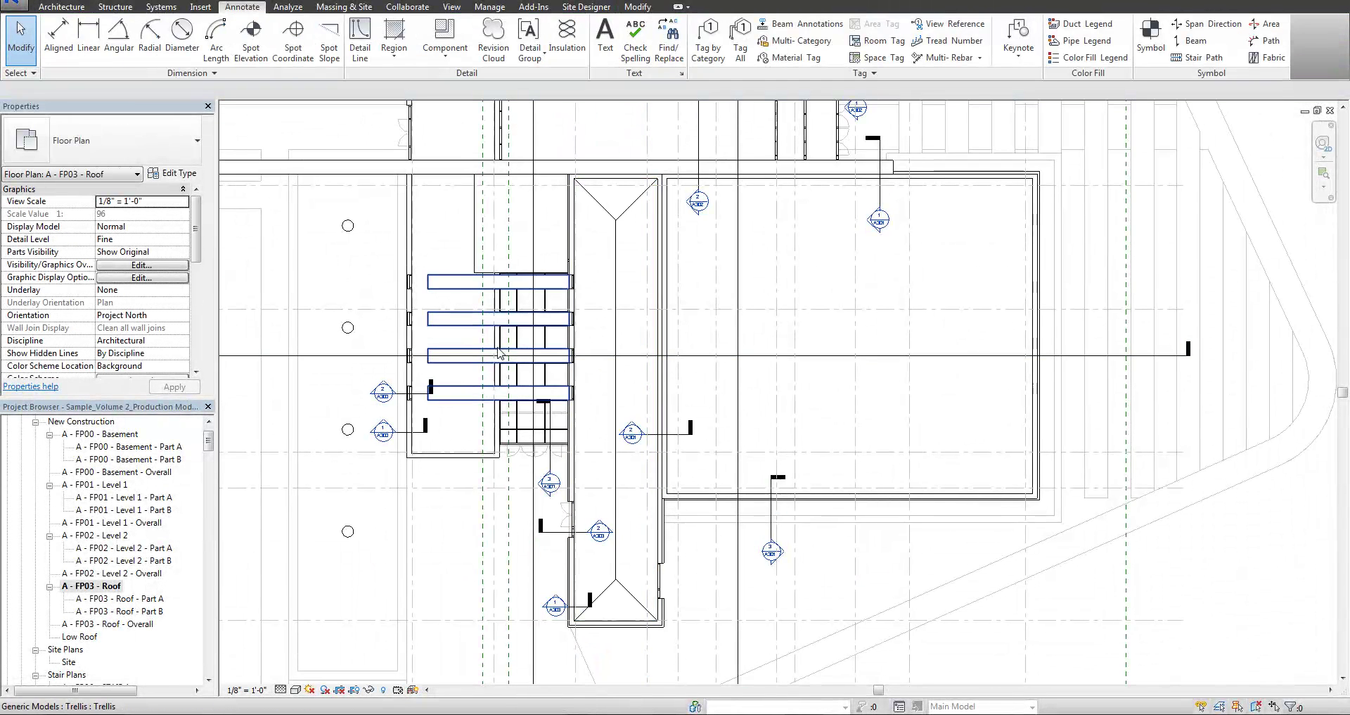
click(613, 384)
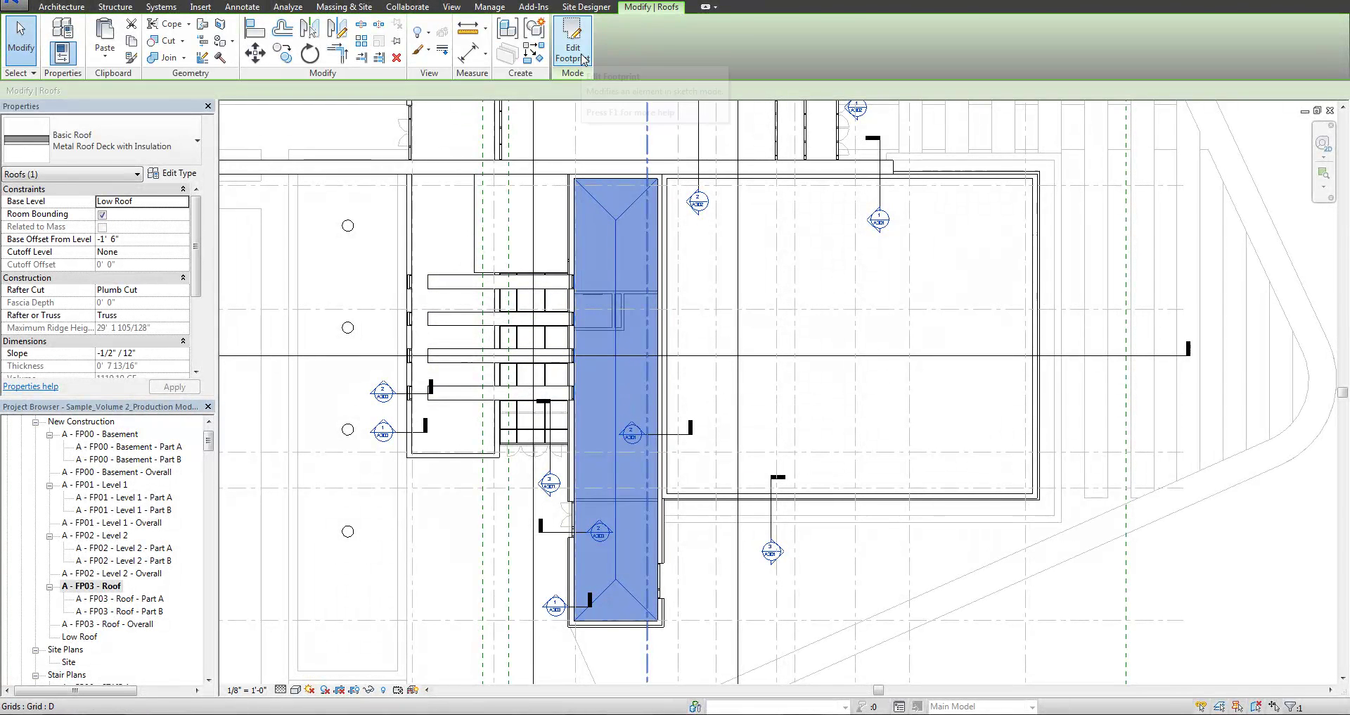
click(573, 44)
drag(772, 670, 771, 670)
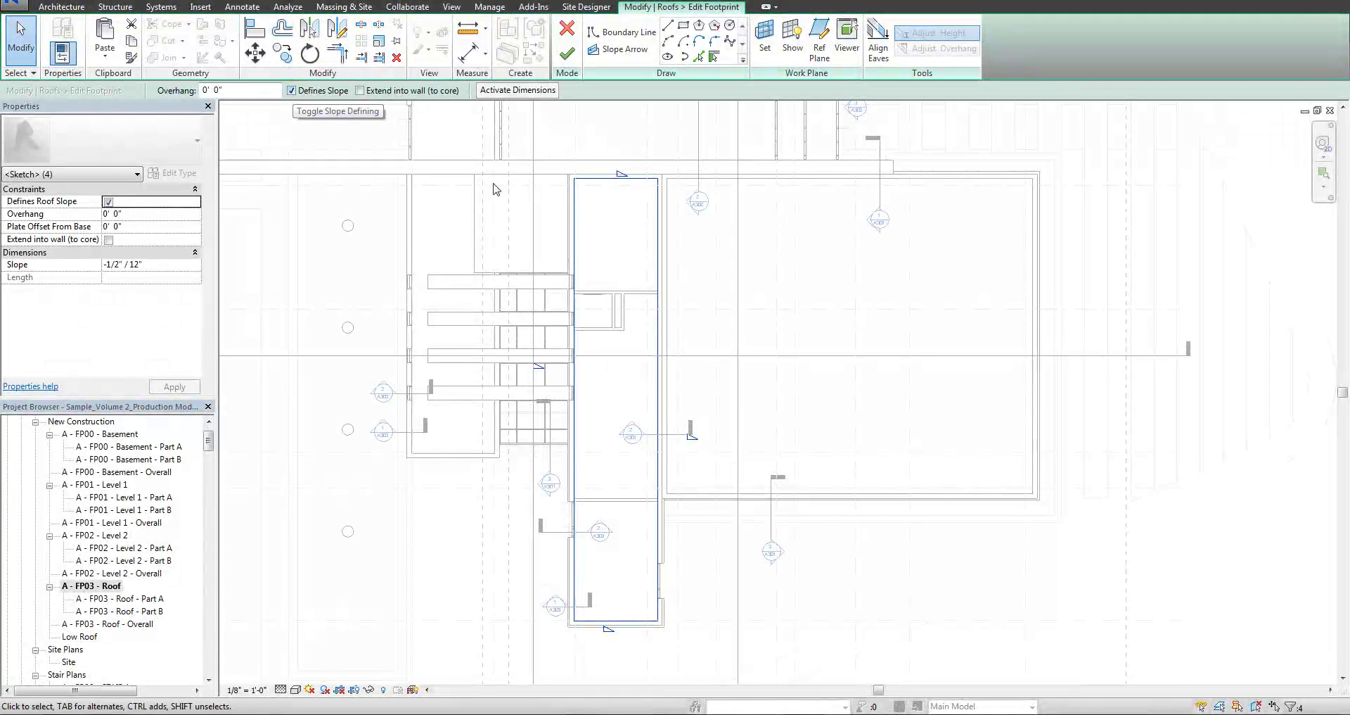
click(339, 141)
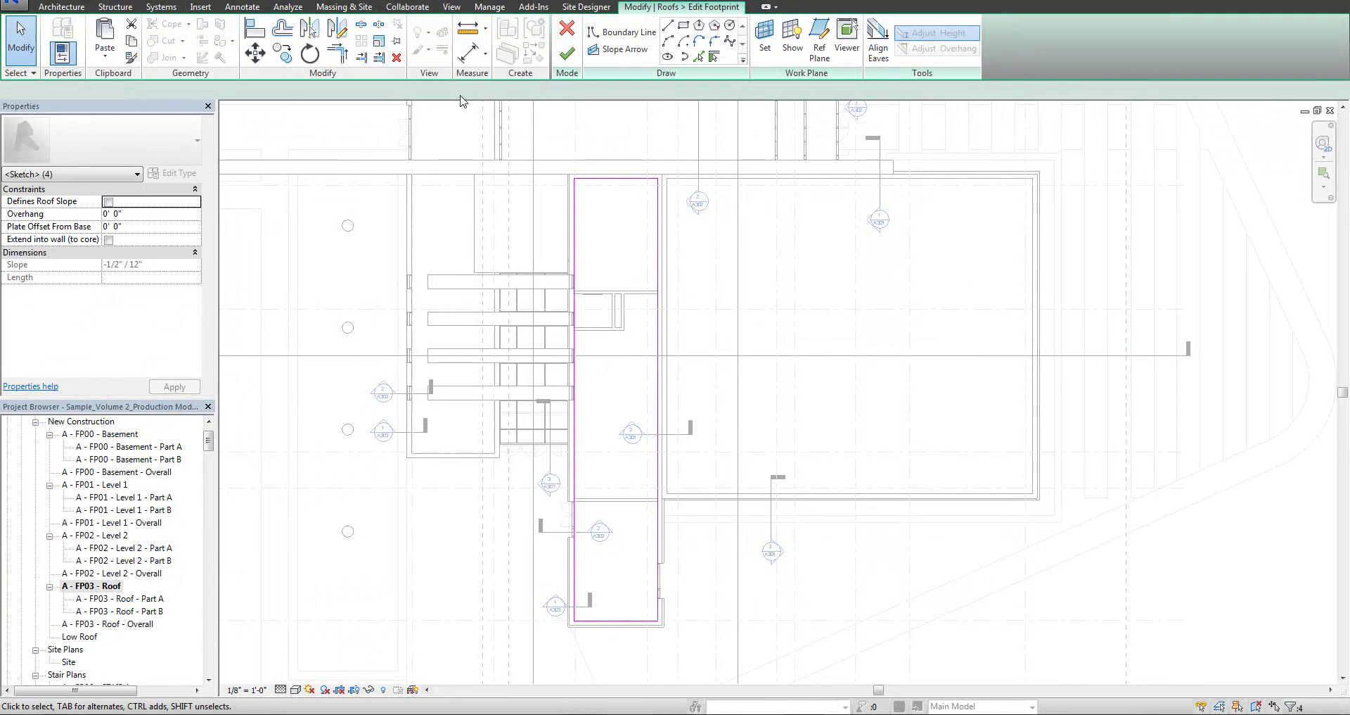
click(567, 53)
key(Escape)
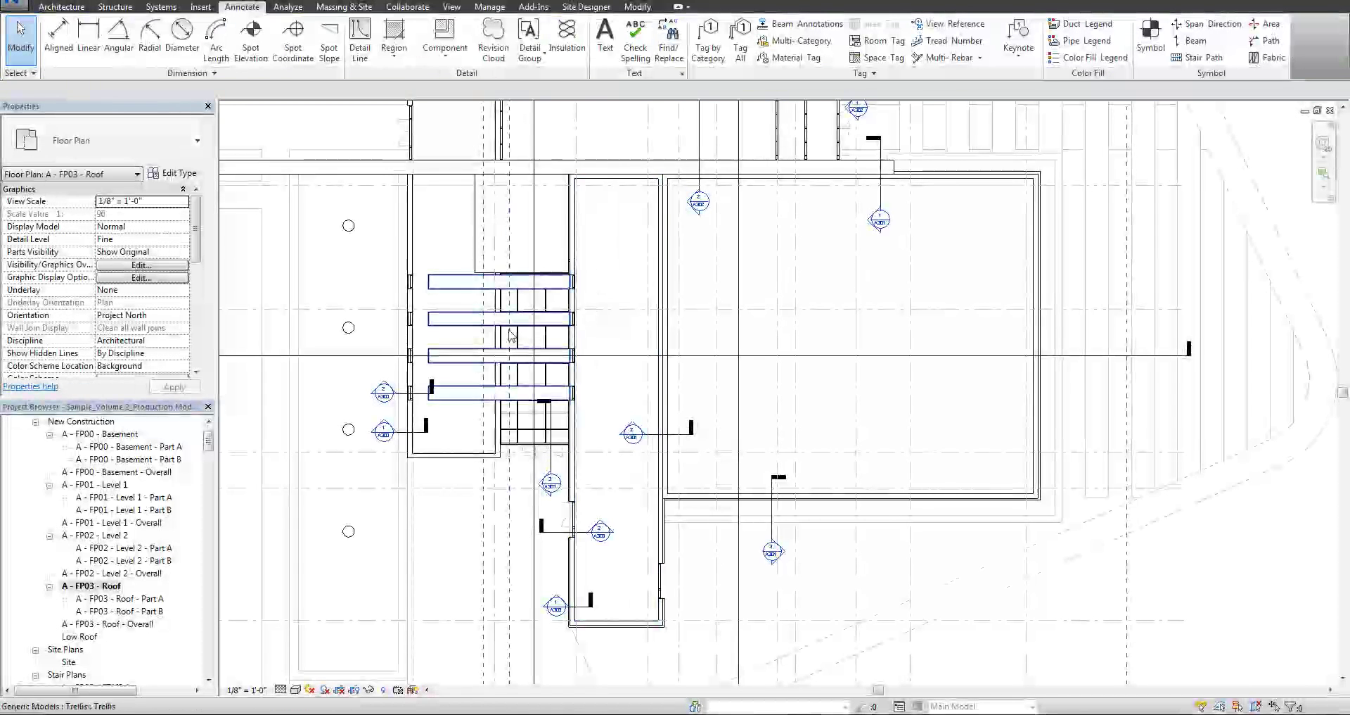
middle_drag(249, 377, 446, 371)
- Open the building section and select the roof in it
double_click(404, 346)
double_click(407, 349)
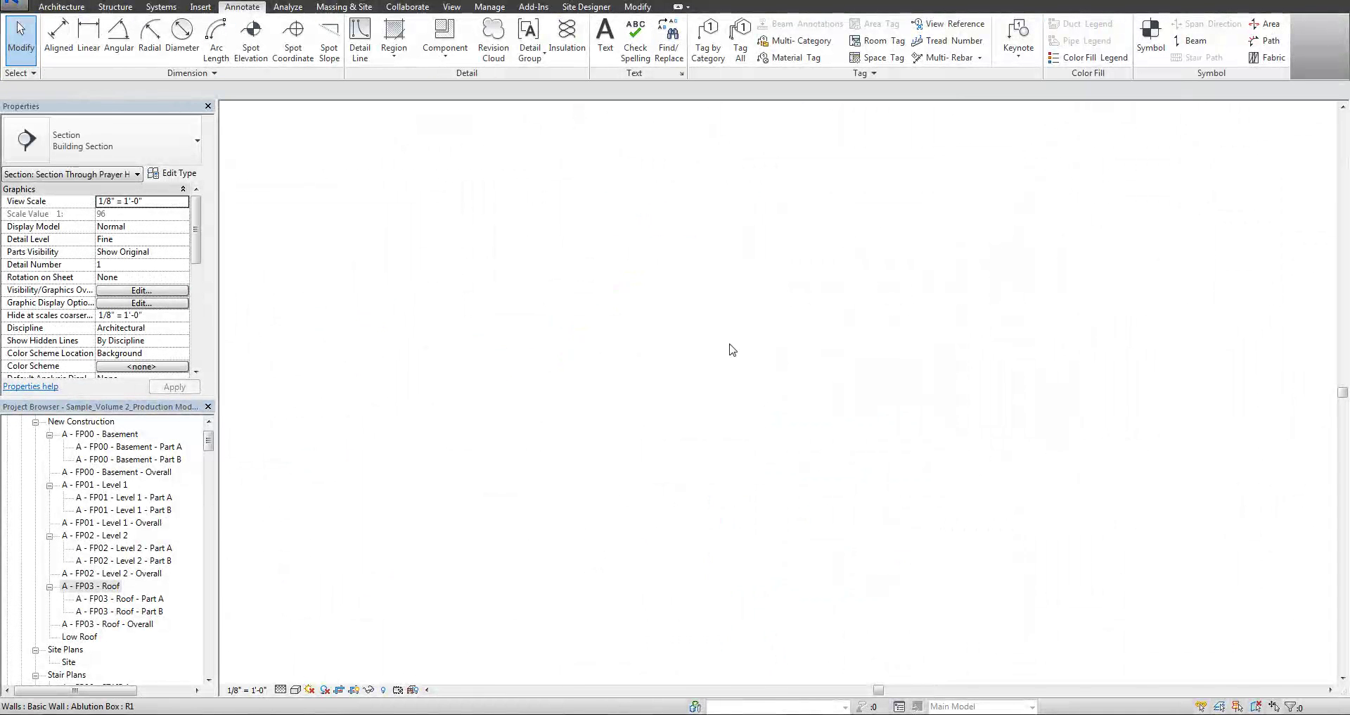
click(467, 383)
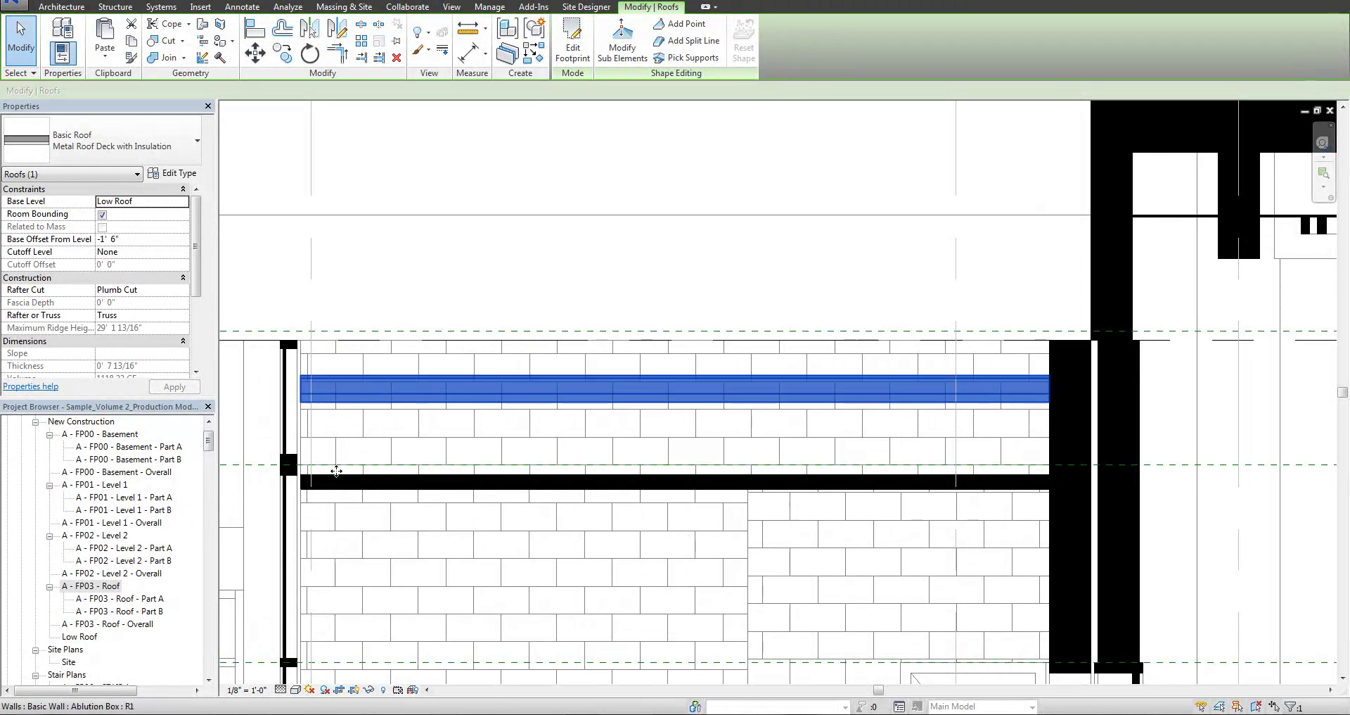
key(Escape)
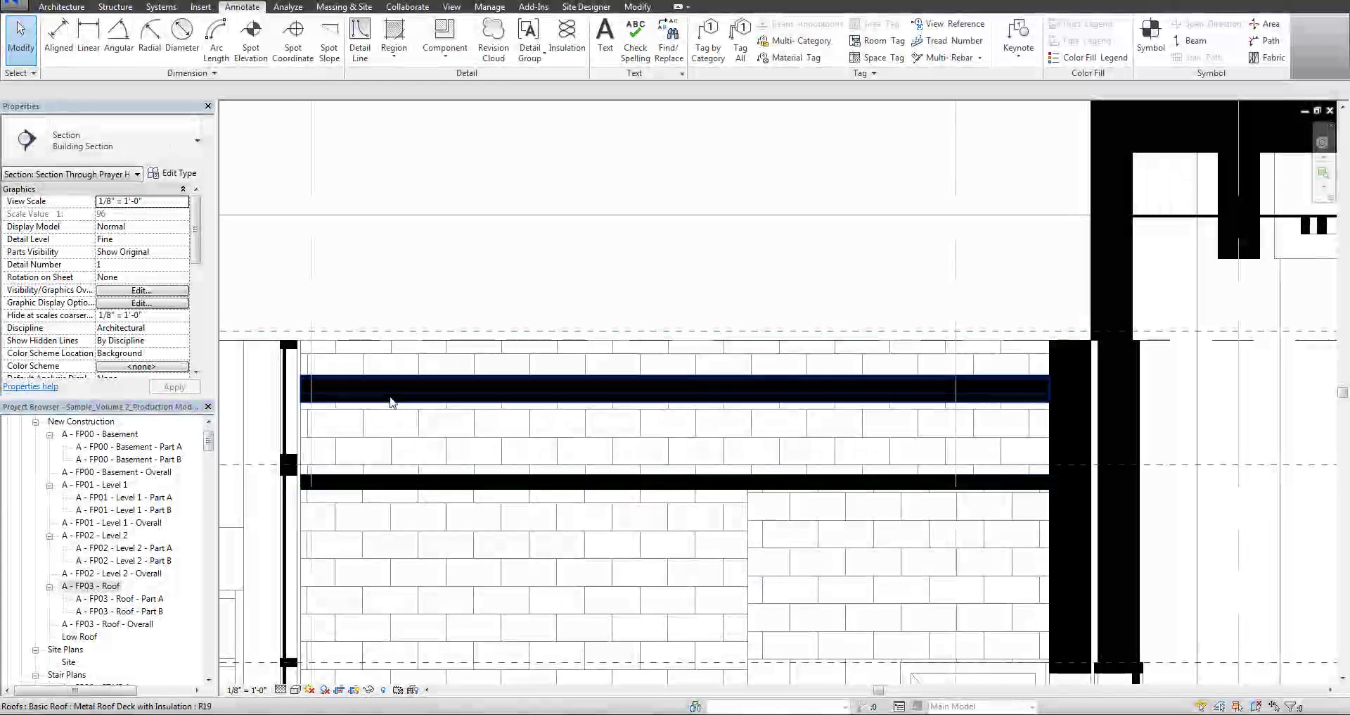
click(391, 401)
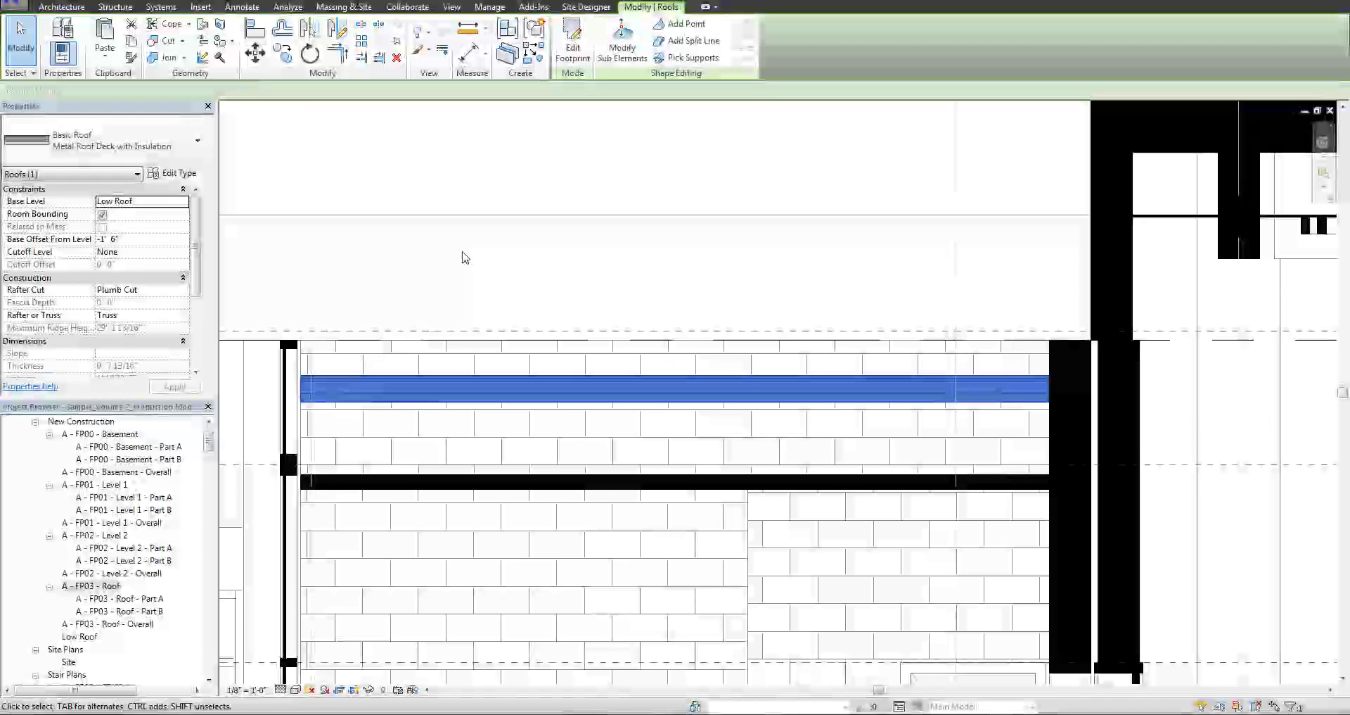
- Mark the Rigid insulation layer as Variable in the roof type's structure
click(155, 177)
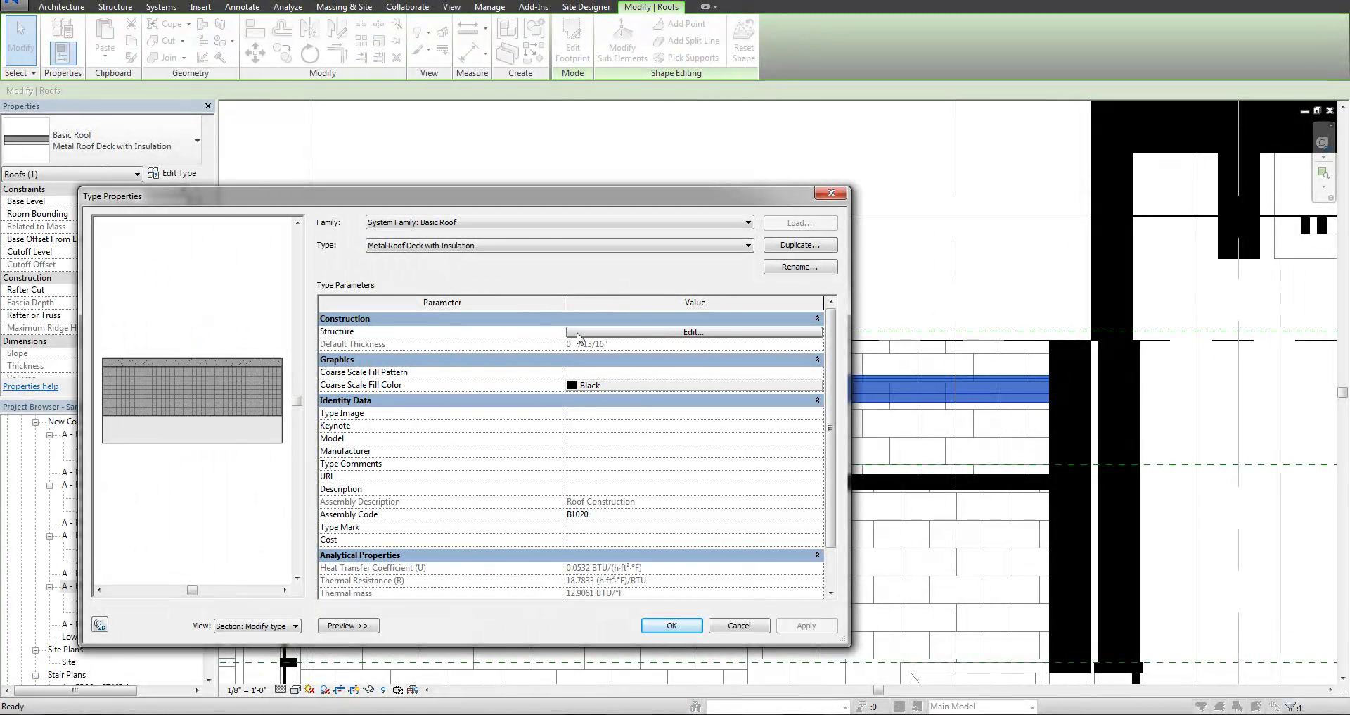
click(641, 332)
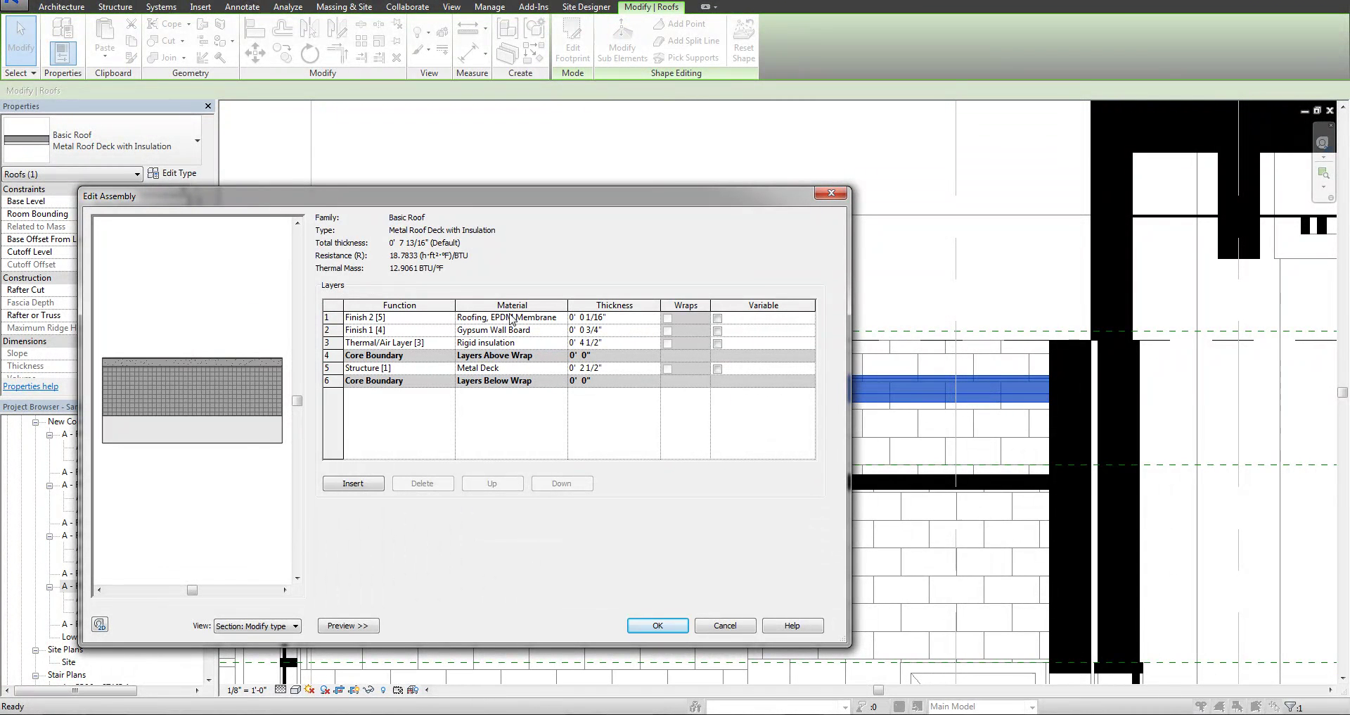
click(717, 344)
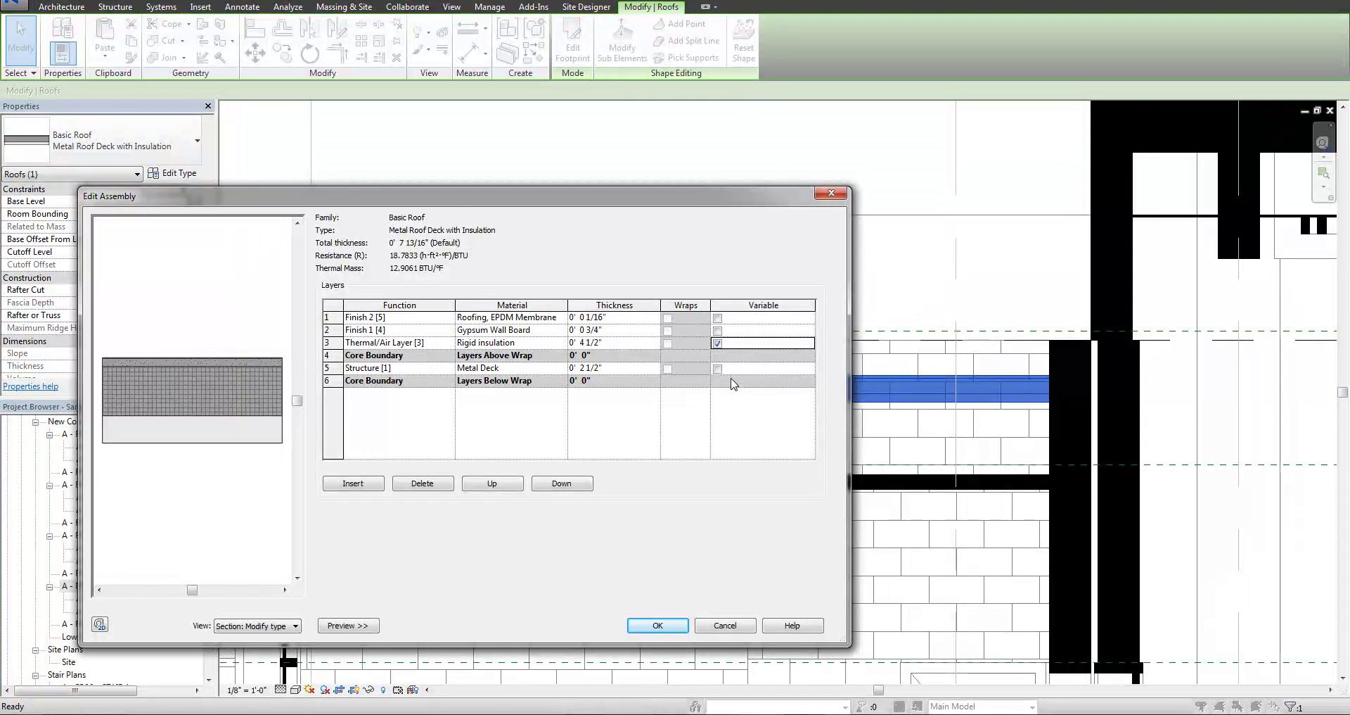
click(717, 317)
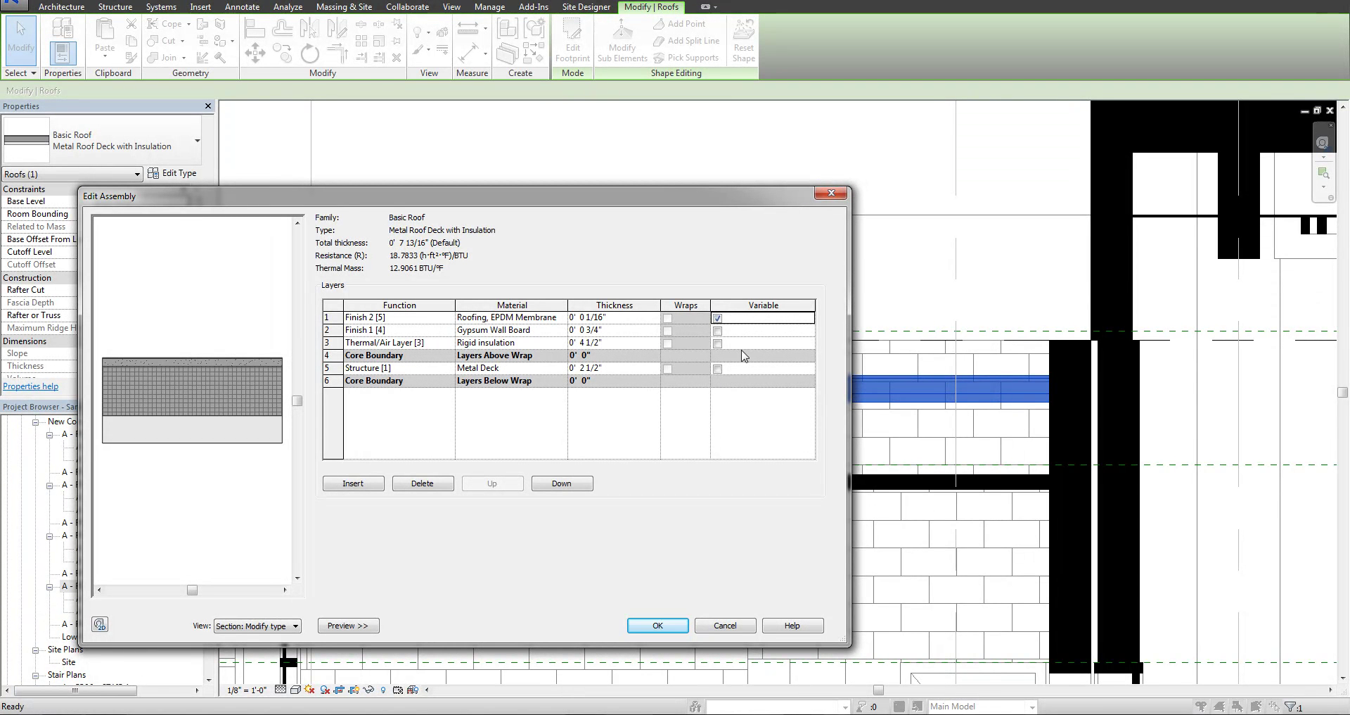
click(717, 343)
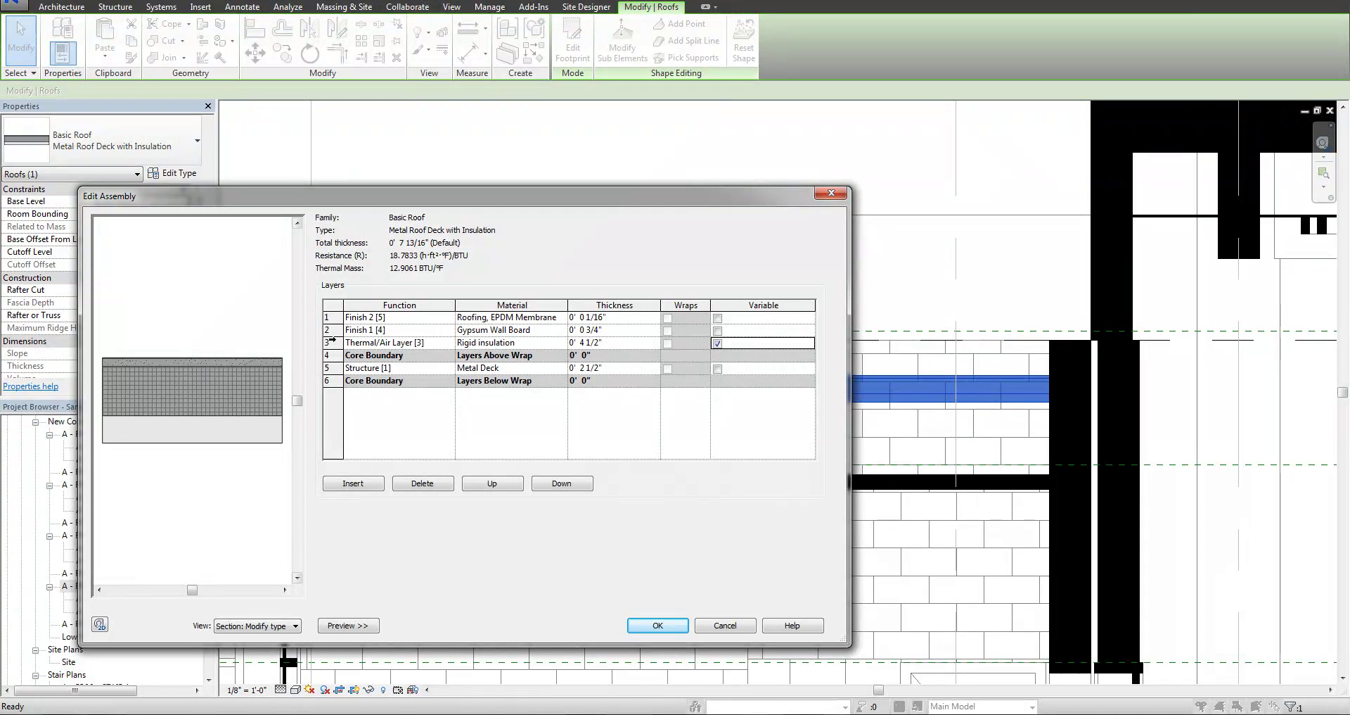
click(658, 626)
click(685, 625)
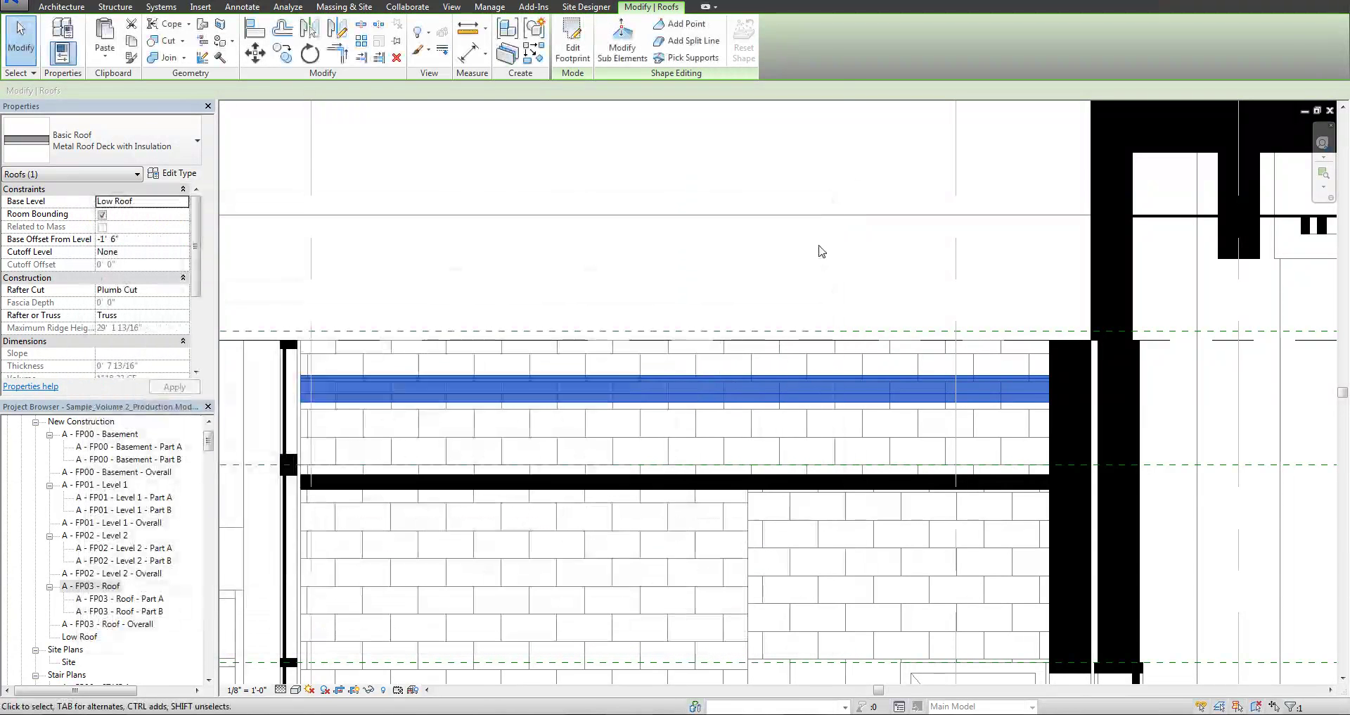
click(611, 313)
- Open the A - FP03 - Roof plan and select the low roof
double_click(90, 586)
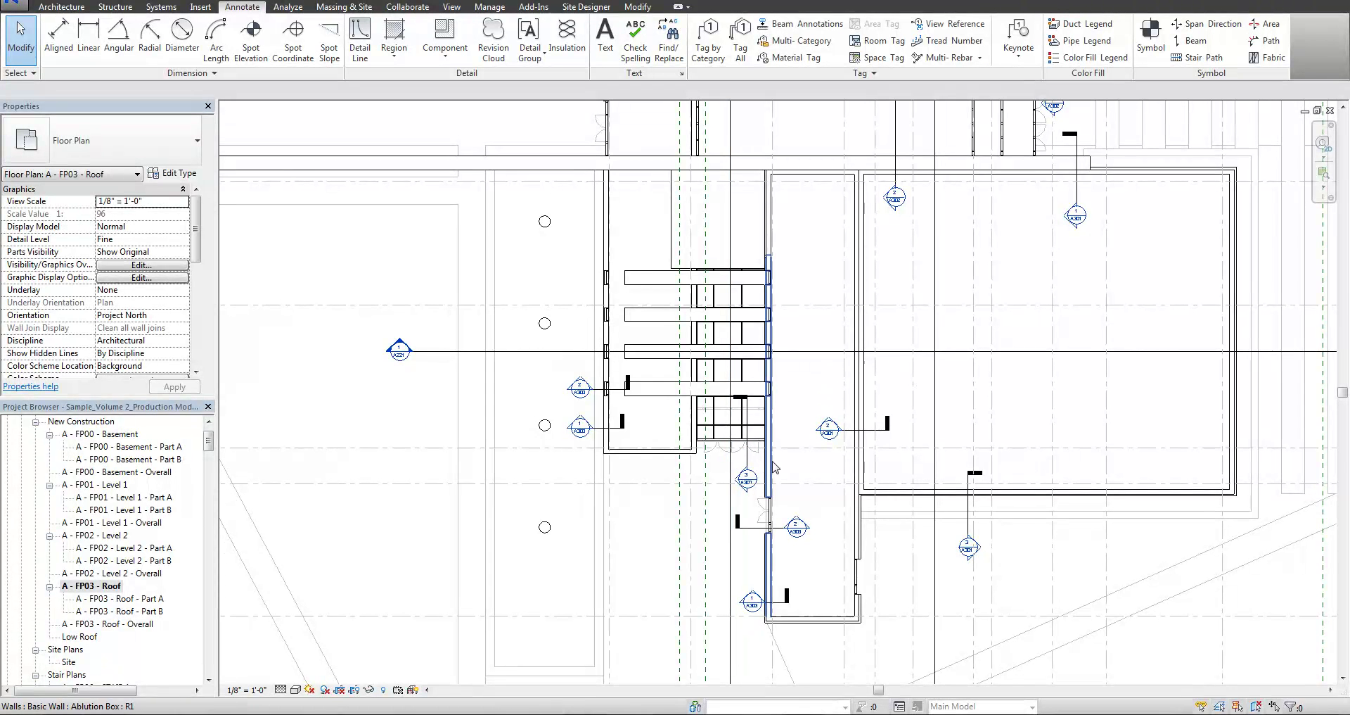
click(857, 482)
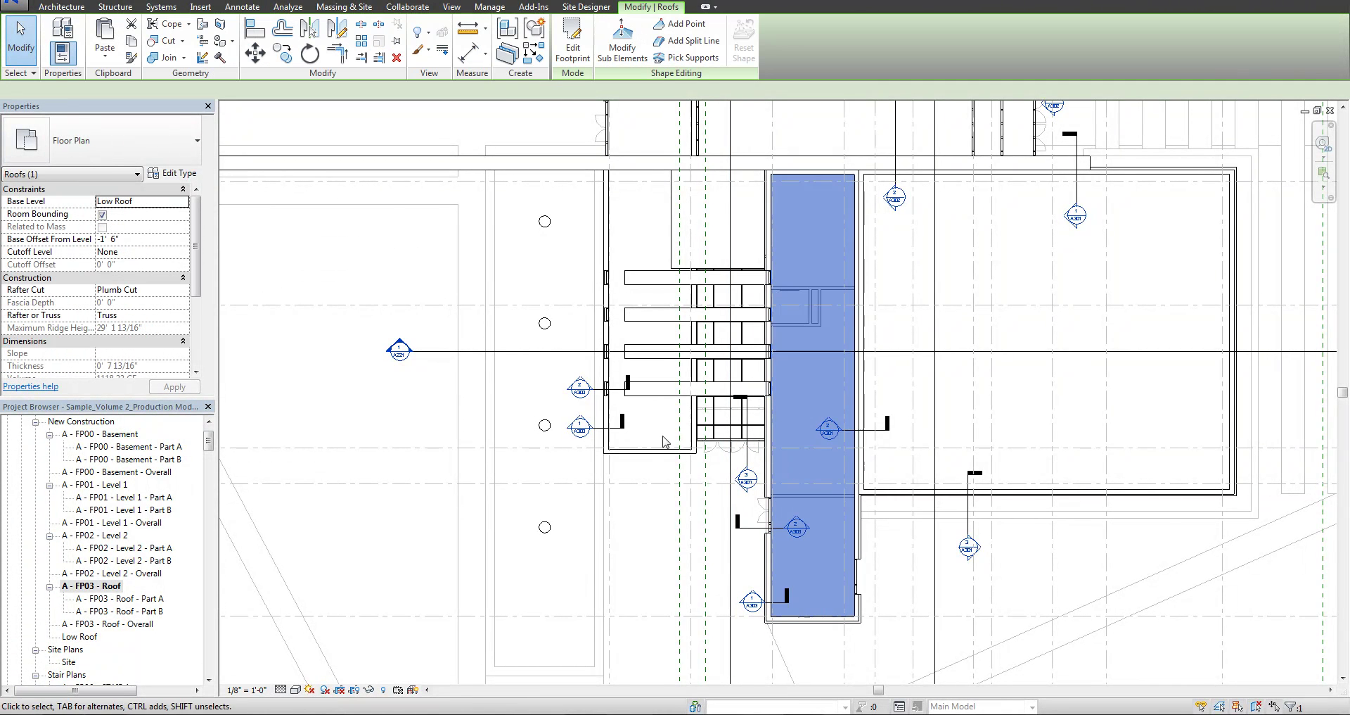
middle_drag(857, 482, 647, 485)
scroll(662, 452, up, 1)
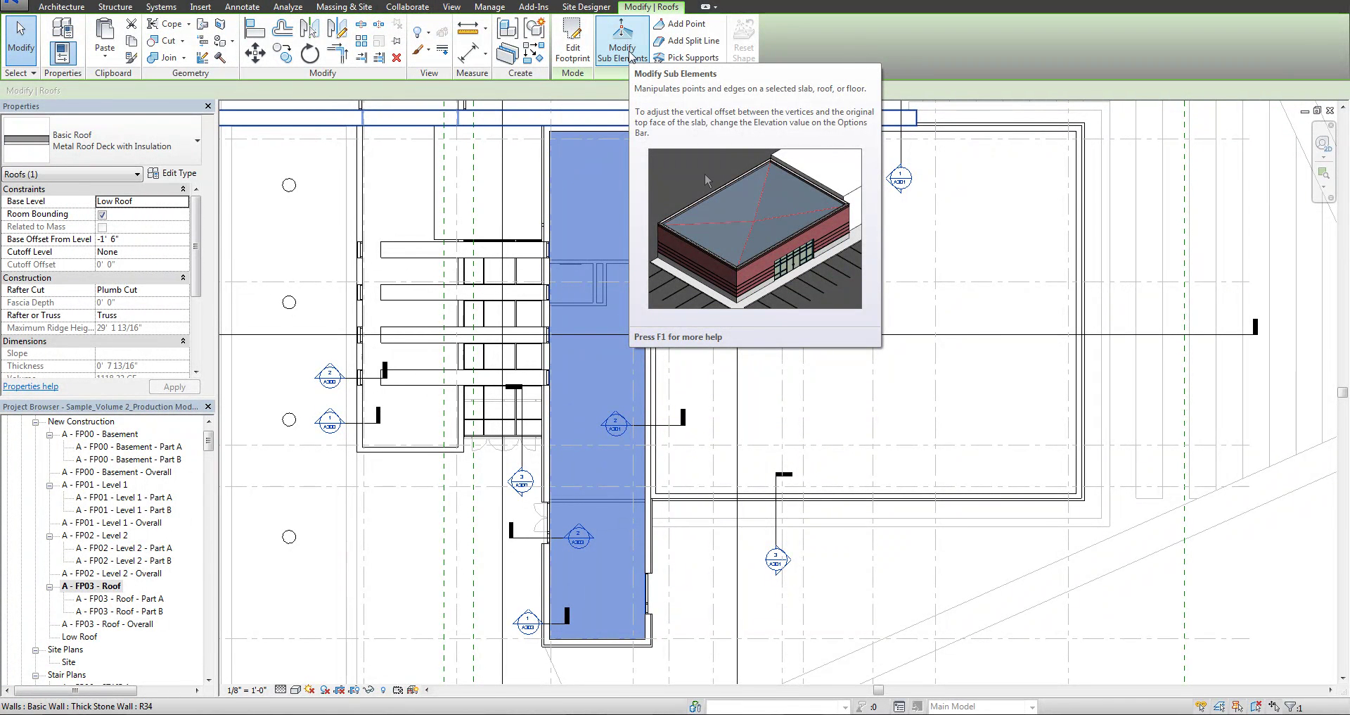
- Draw a split line from the roof's bottom end up to its top end
click(622, 49)
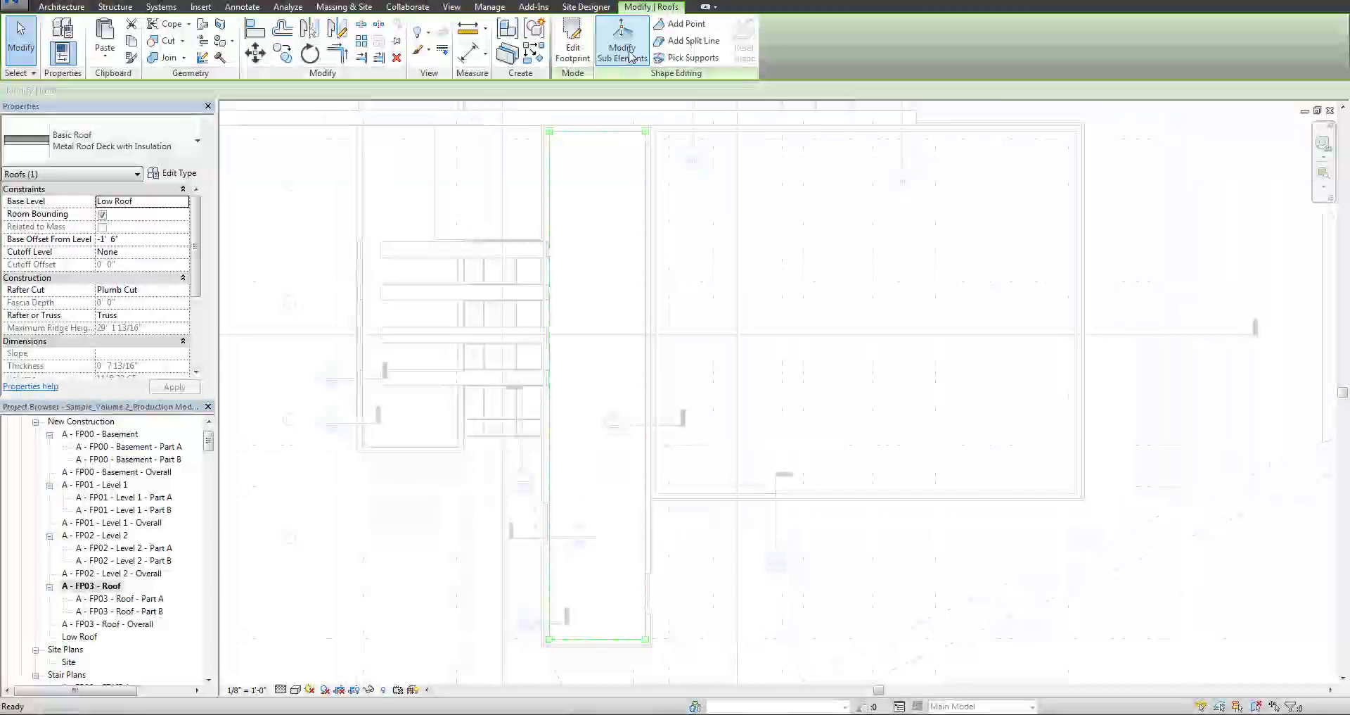
middle_drag(699, 323, 711, 329)
middle_drag(703, 374, 698, 358)
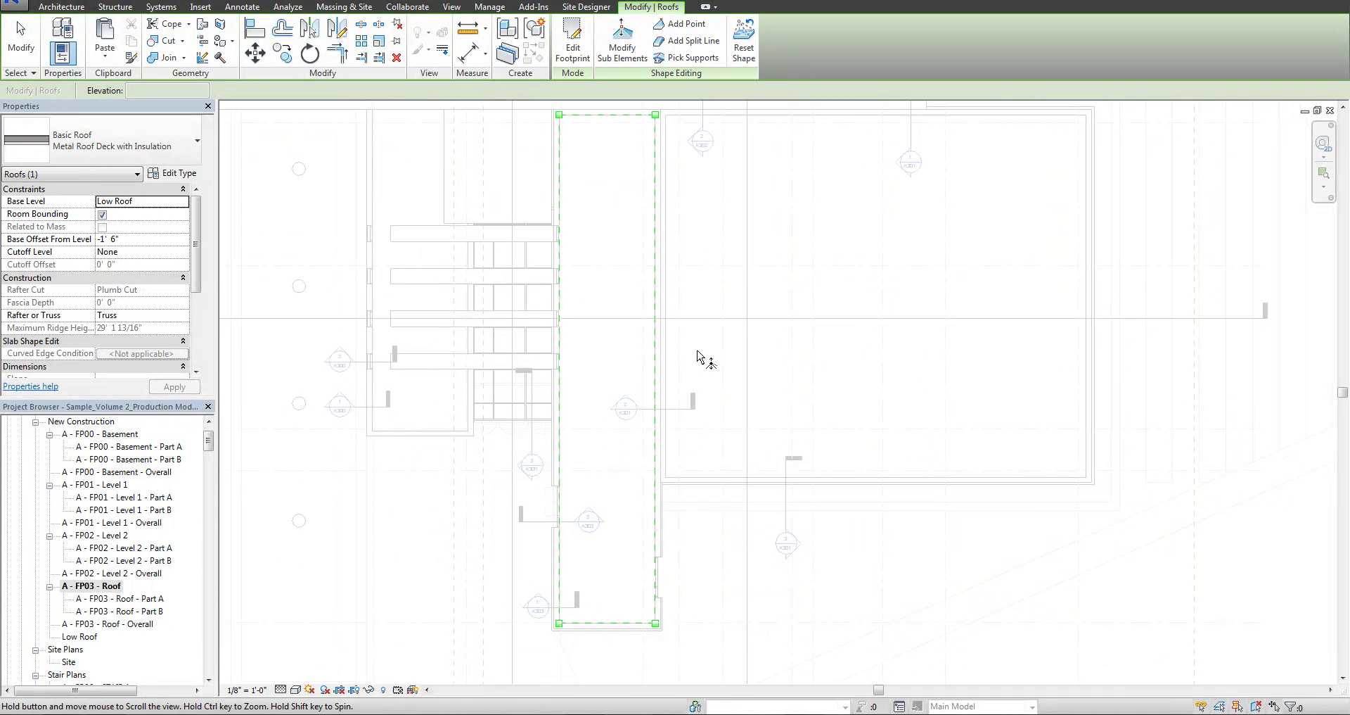
click(689, 43)
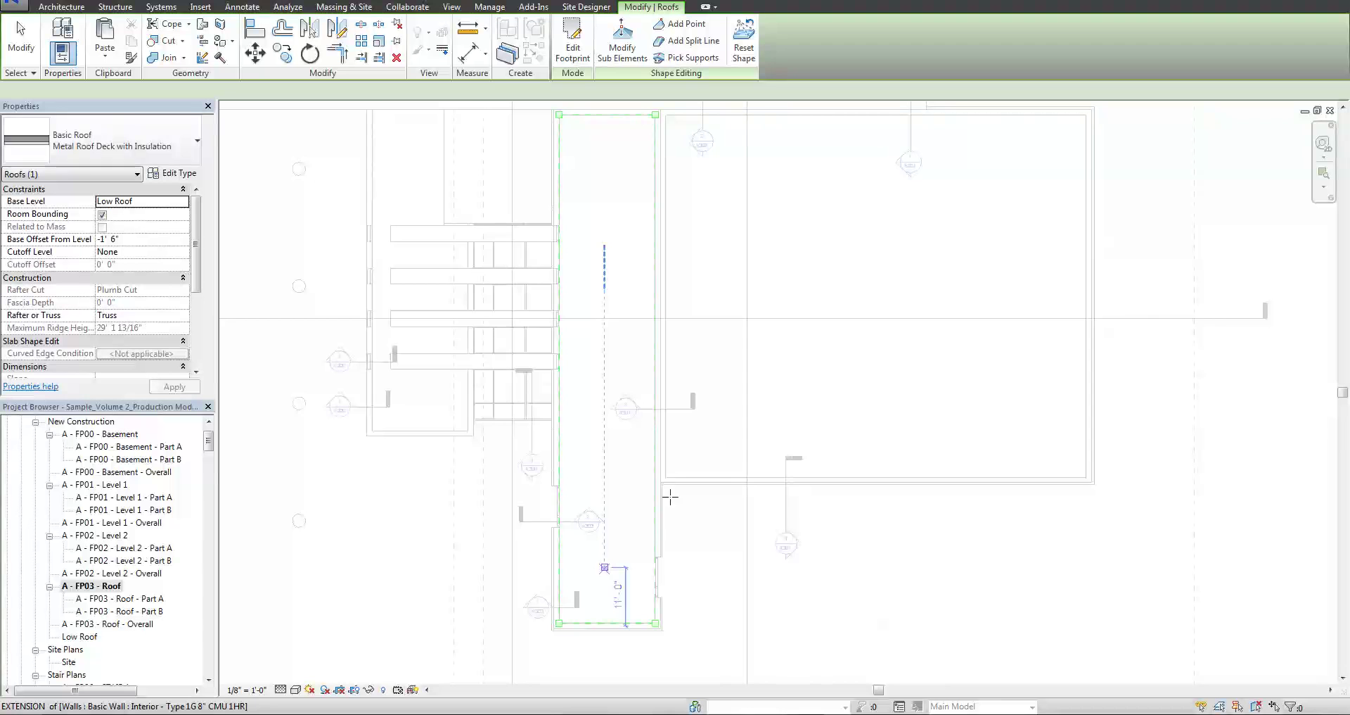
click(605, 567)
middle_drag(636, 327, 636, 461)
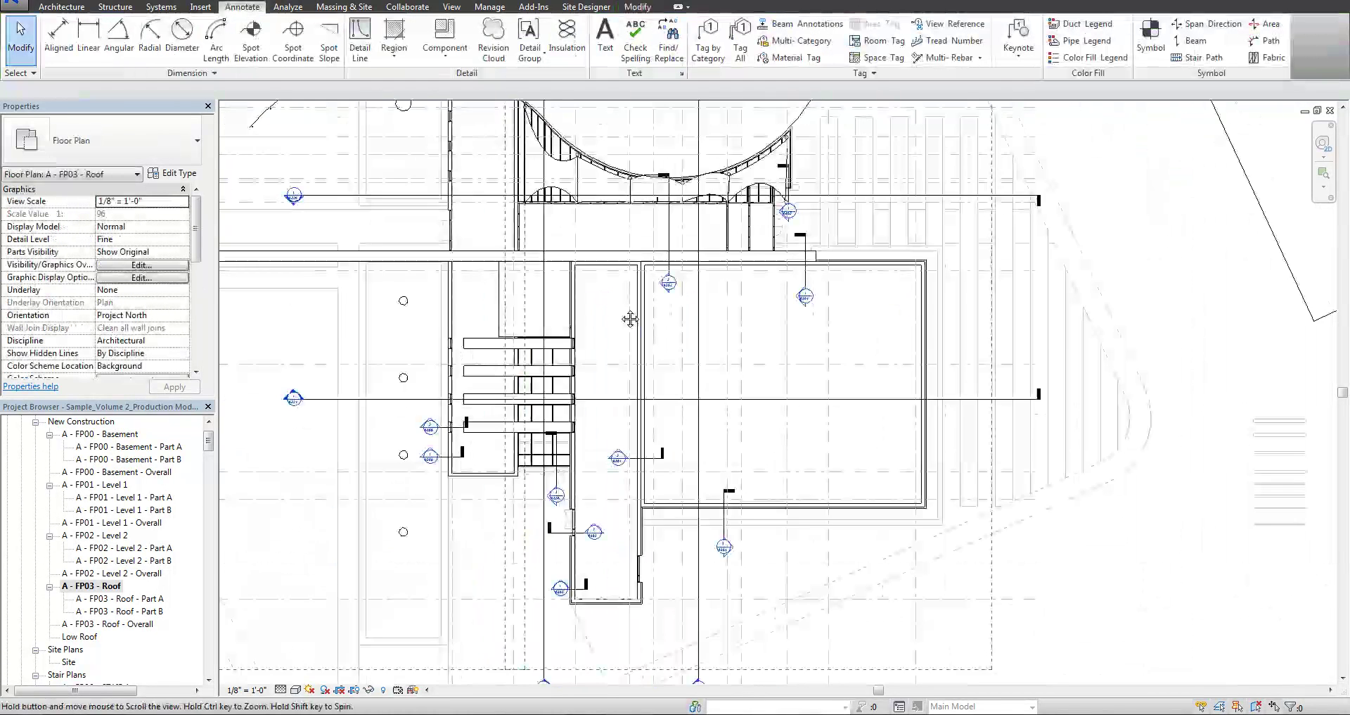
scroll(617, 239, up, 4)
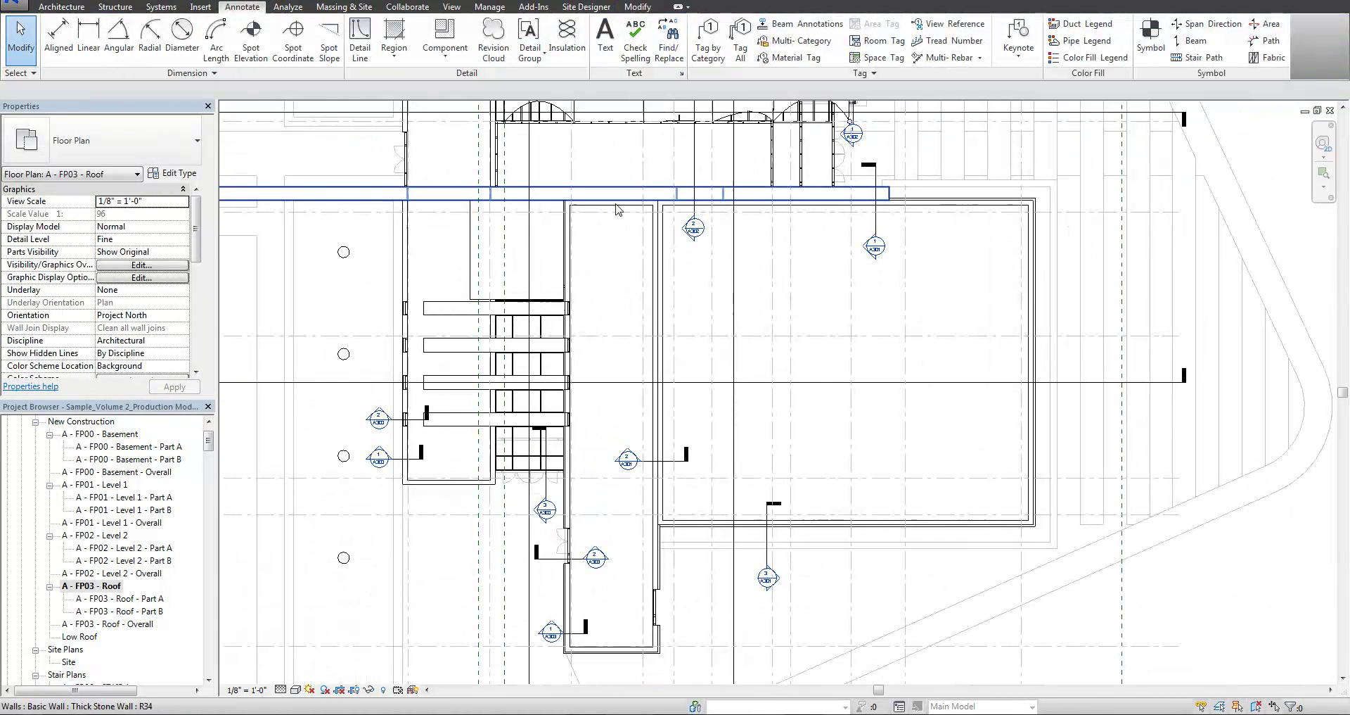
- Check the elevation of the roof's central split line in shape editing
key(Tab)
key(Tab)
click(614, 211)
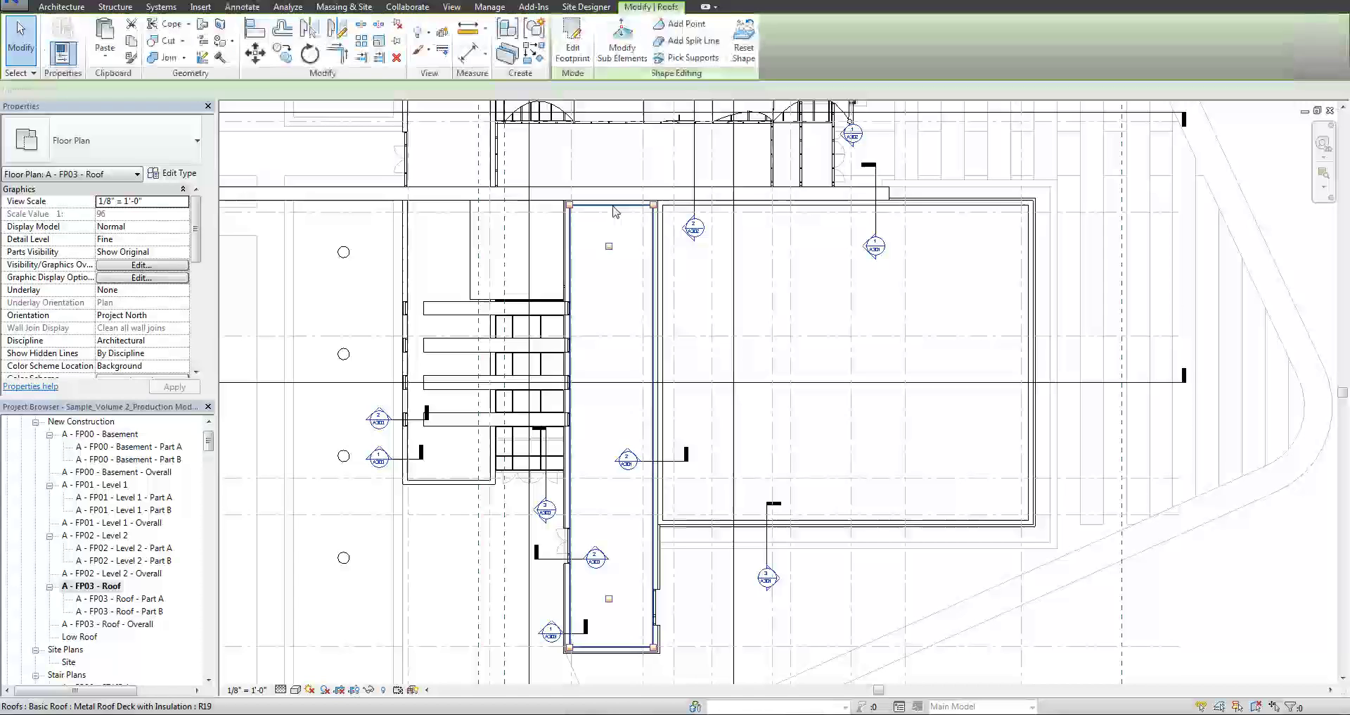
click(618, 47)
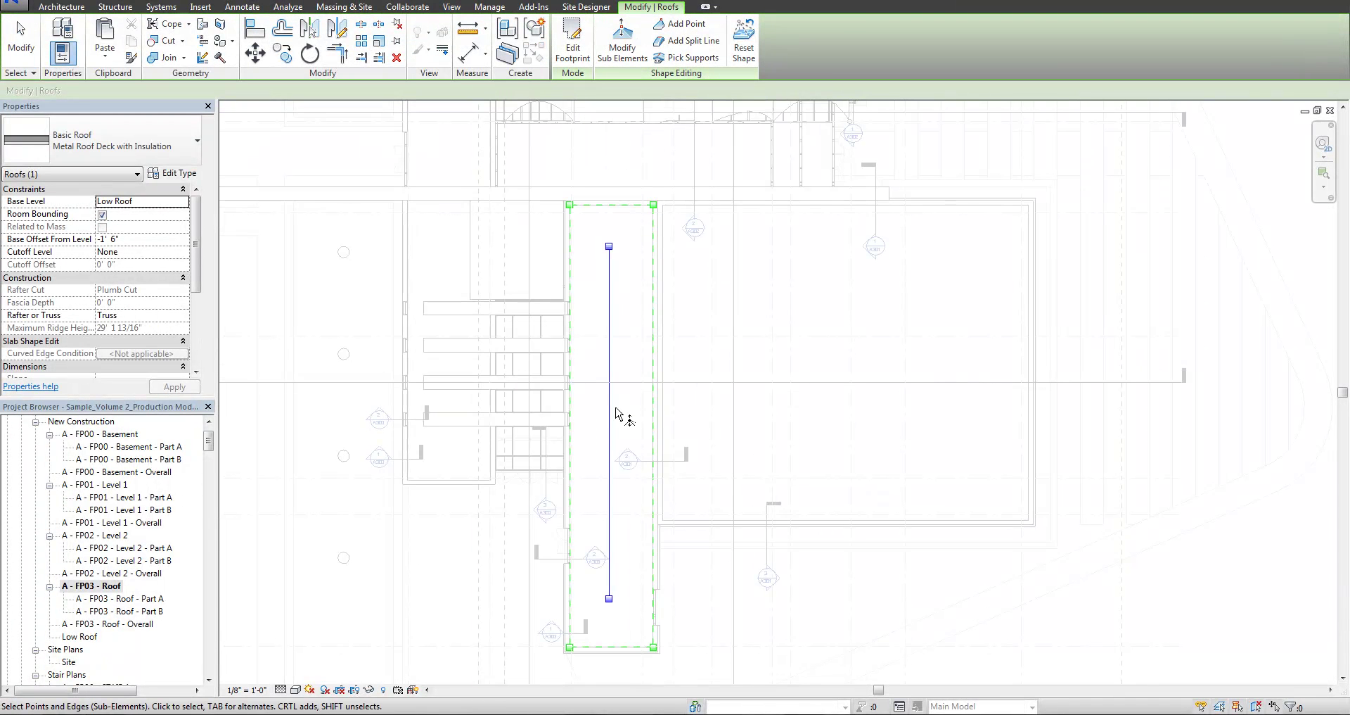
click(609, 452)
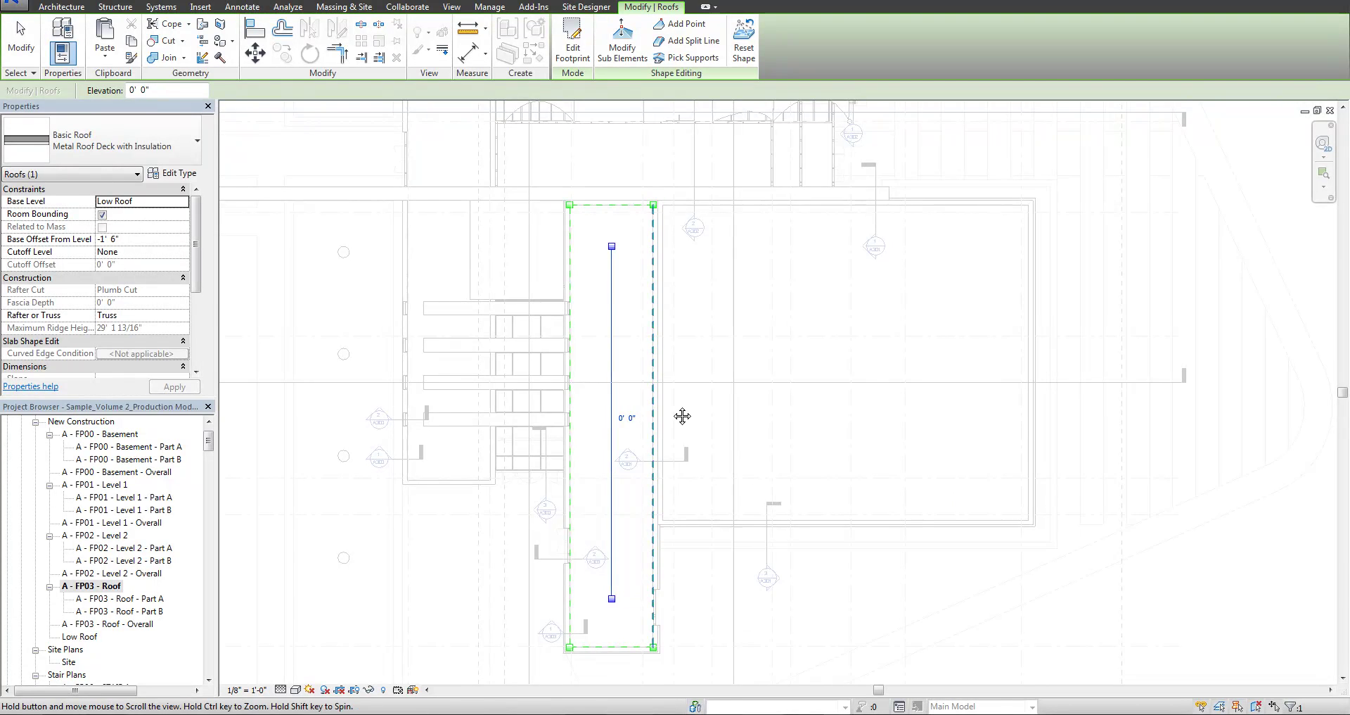
scroll(681, 413, up, 1)
scroll(652, 457, up, 1)
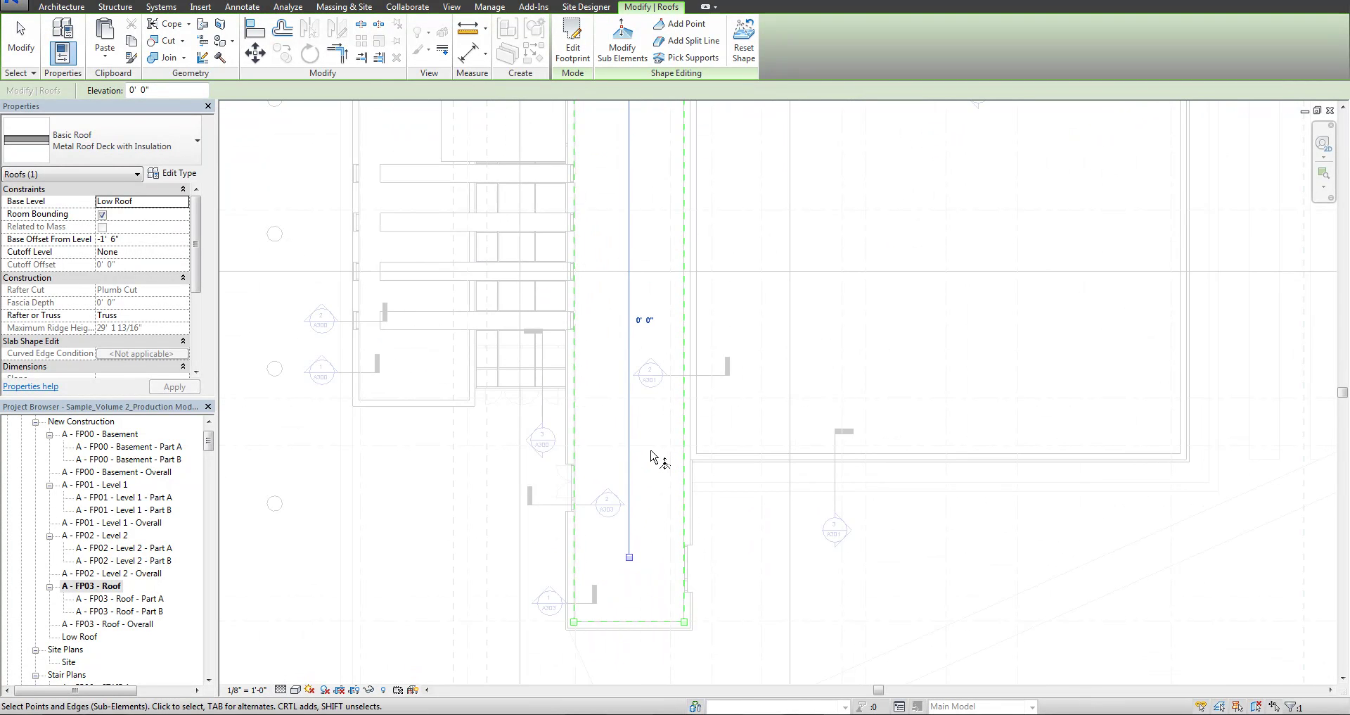
key(Escape)
key(Escape)
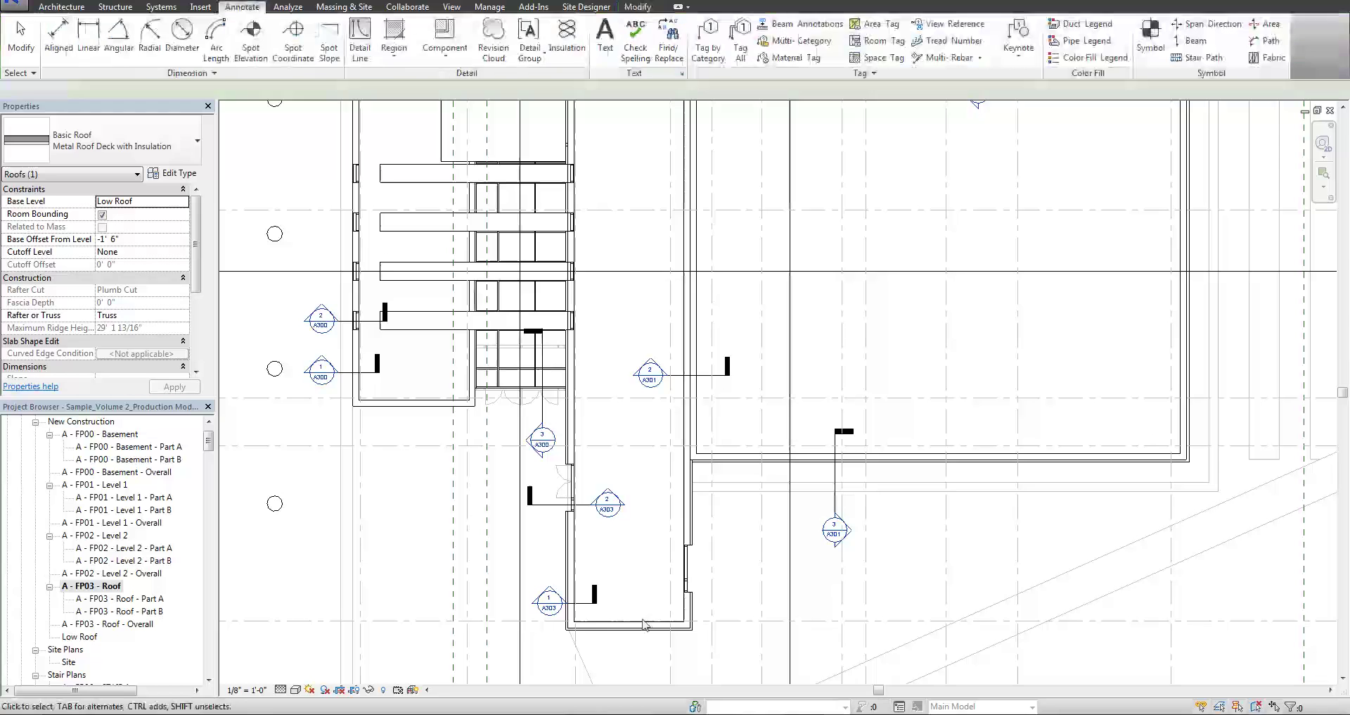
- Raise the roof's top-right and bottom-left corner points to 6"
key(Tab)
key(Tab)
key(Tab)
key(Tab)
key(Tab)
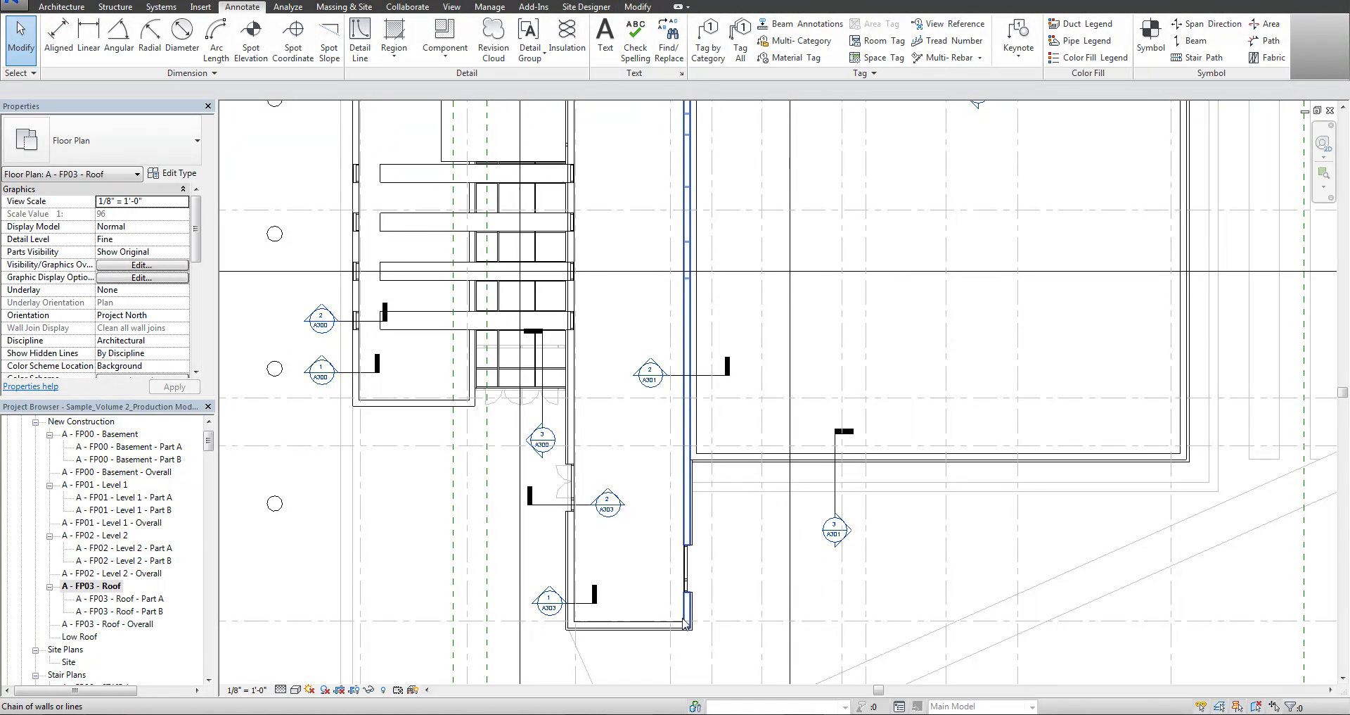
click(686, 622)
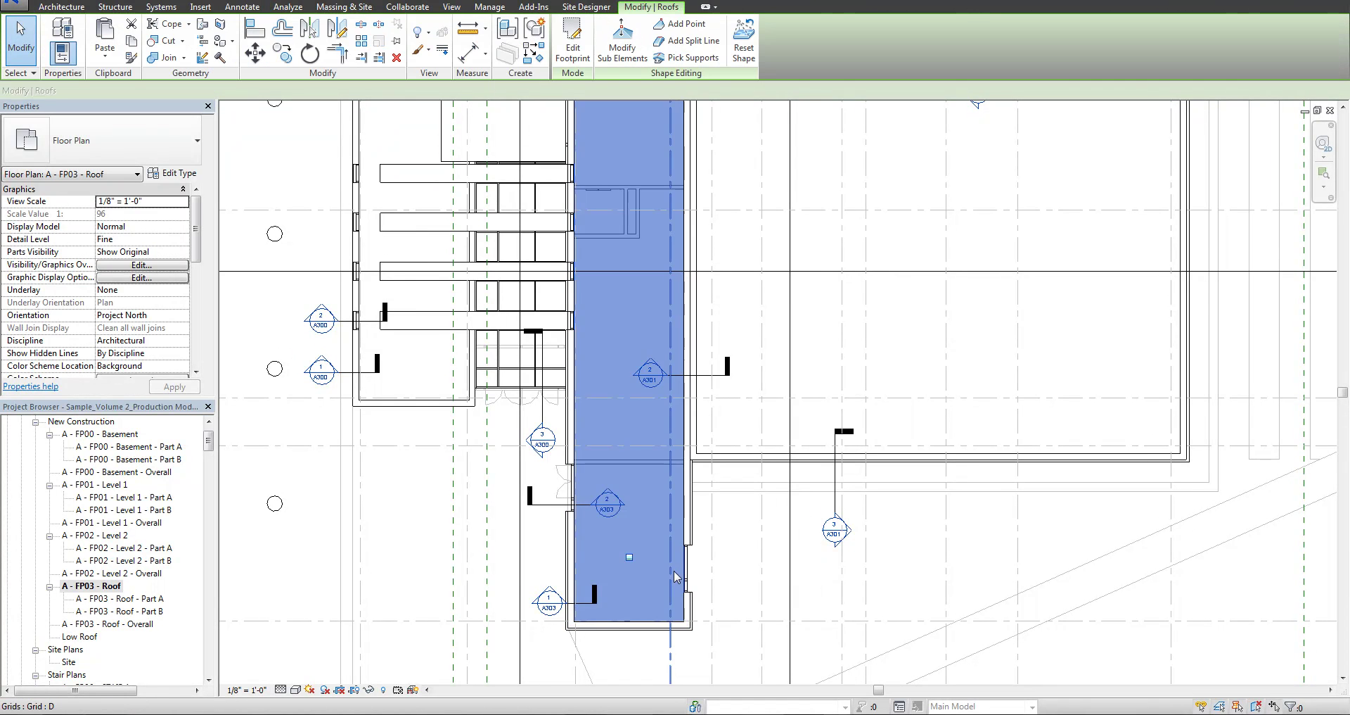
scroll(626, 548, down, 2)
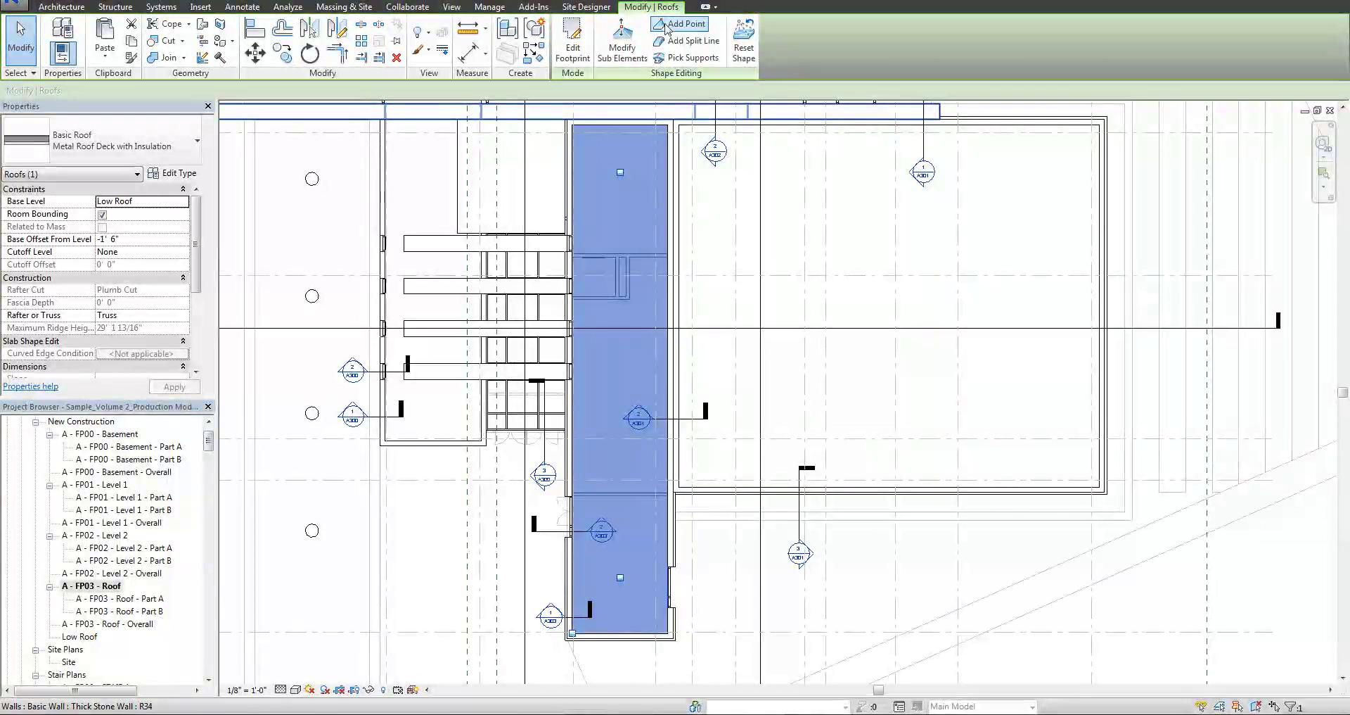
click(619, 38)
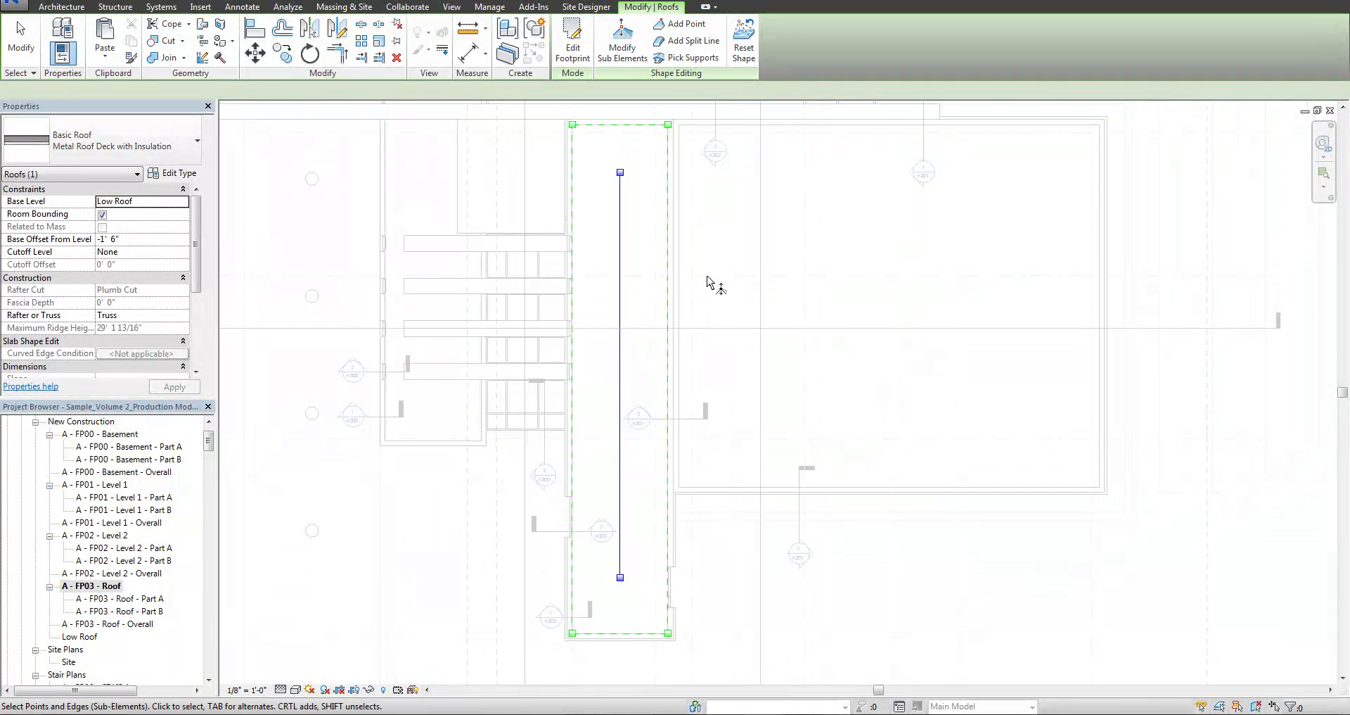
click(667, 125)
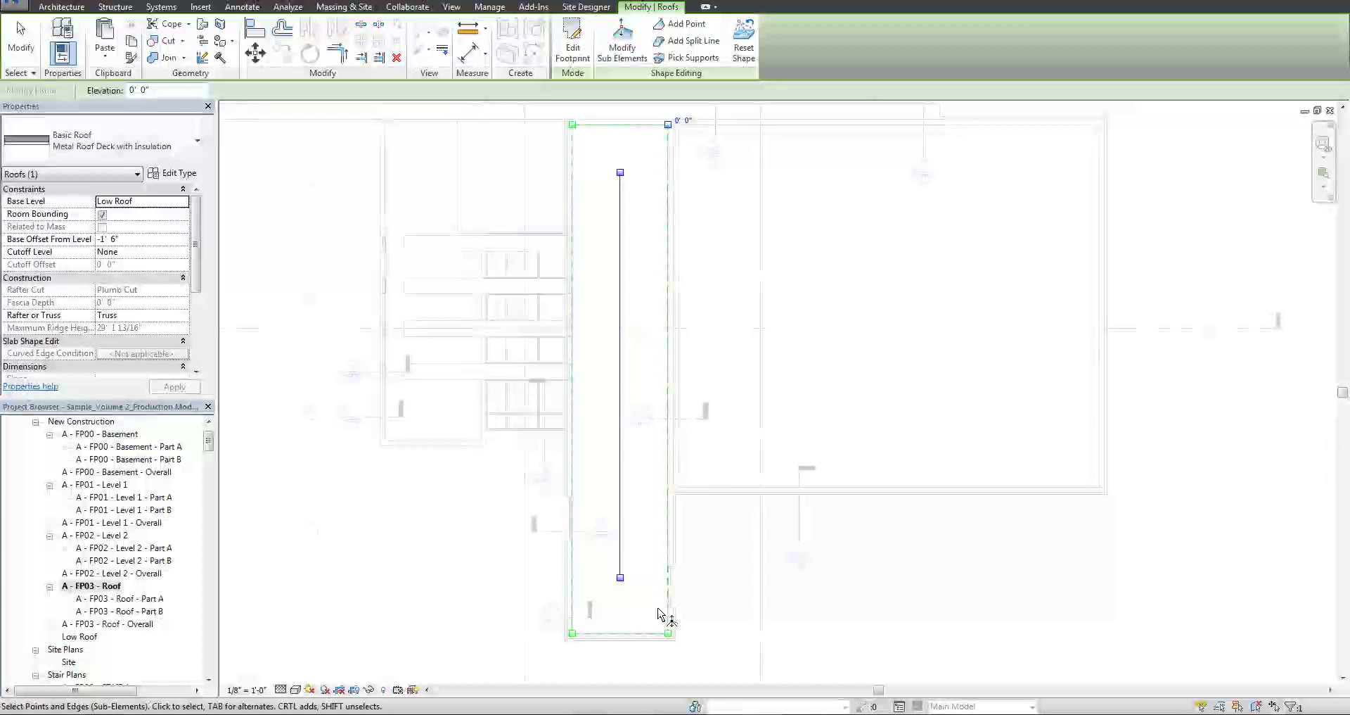
click(572, 632)
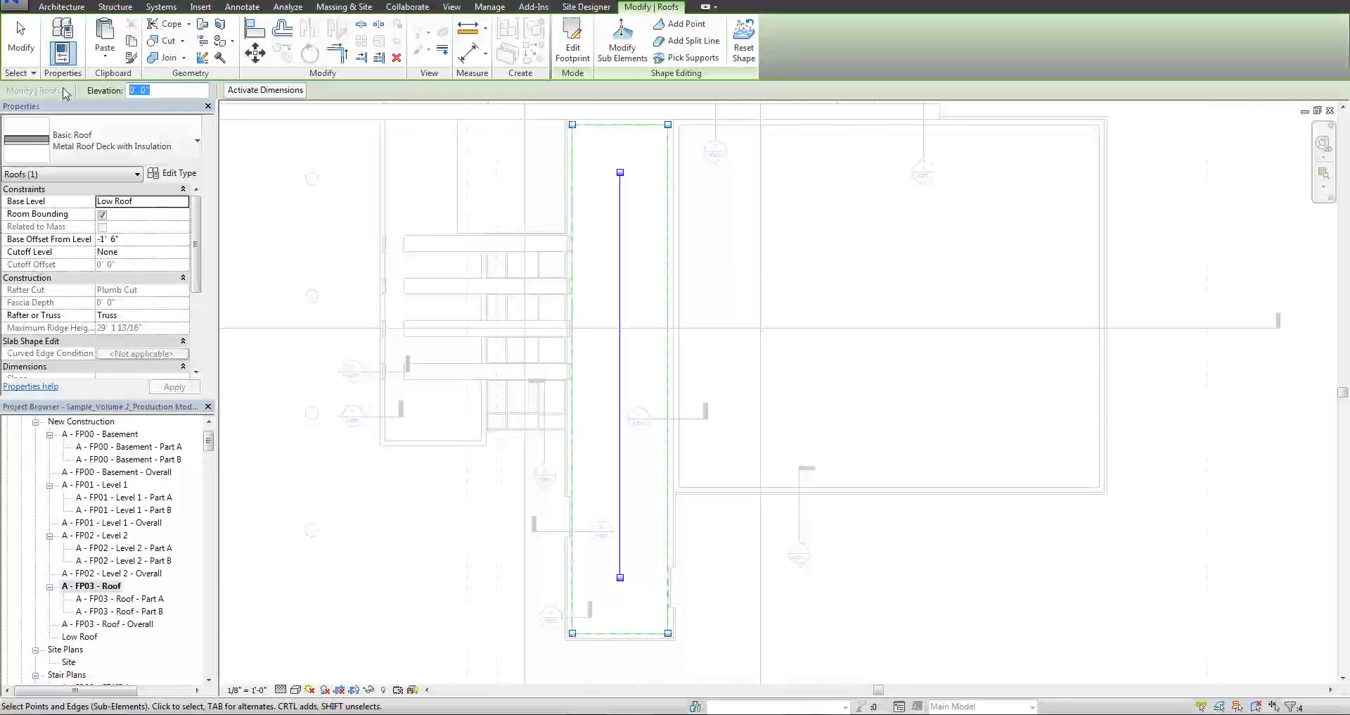
key(Return)
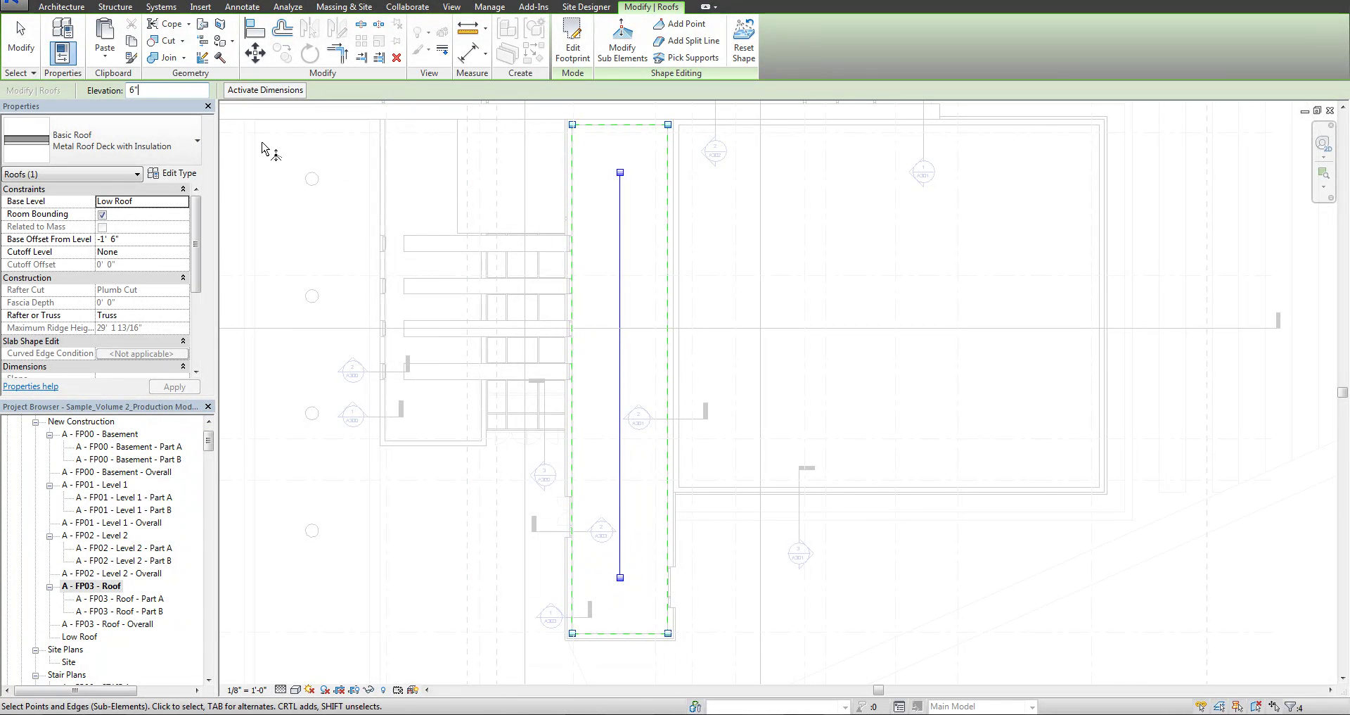
middle_drag(493, 266, 481, 278)
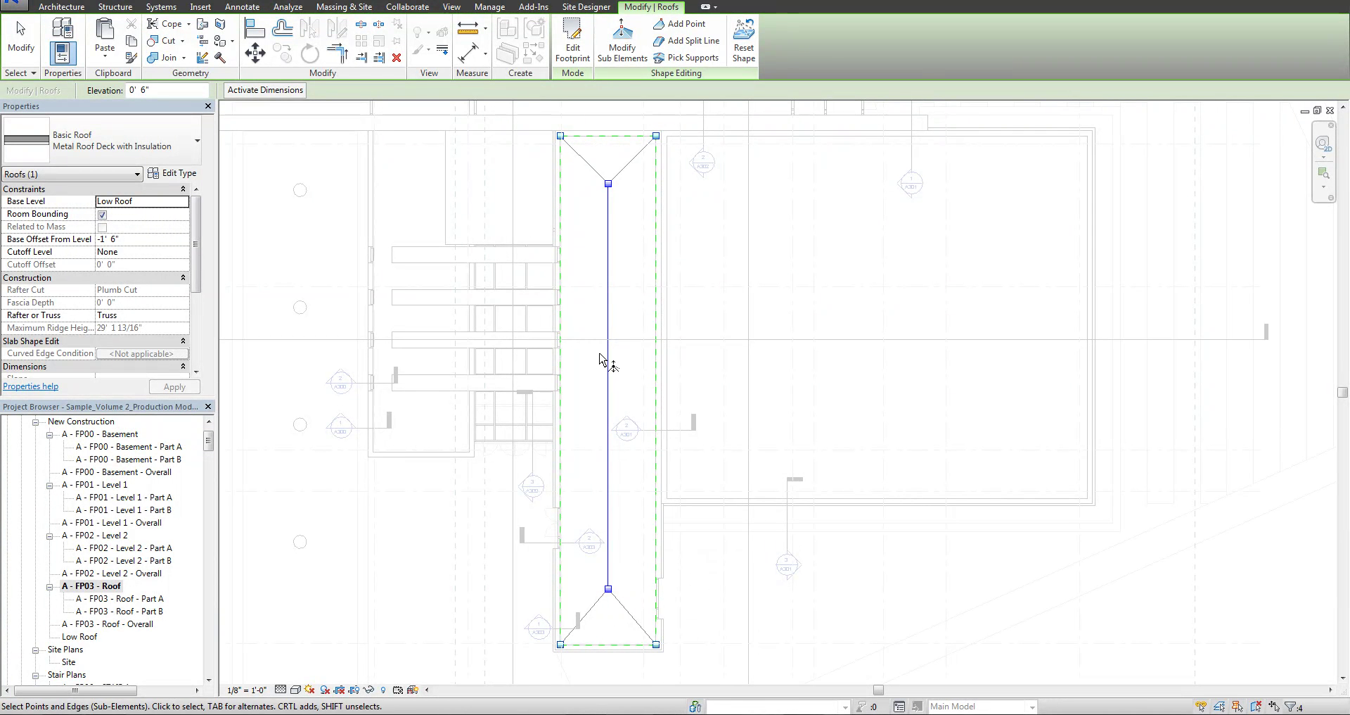
key(Escape)
key(Escape)
middle_drag(639, 332, 657, 315)
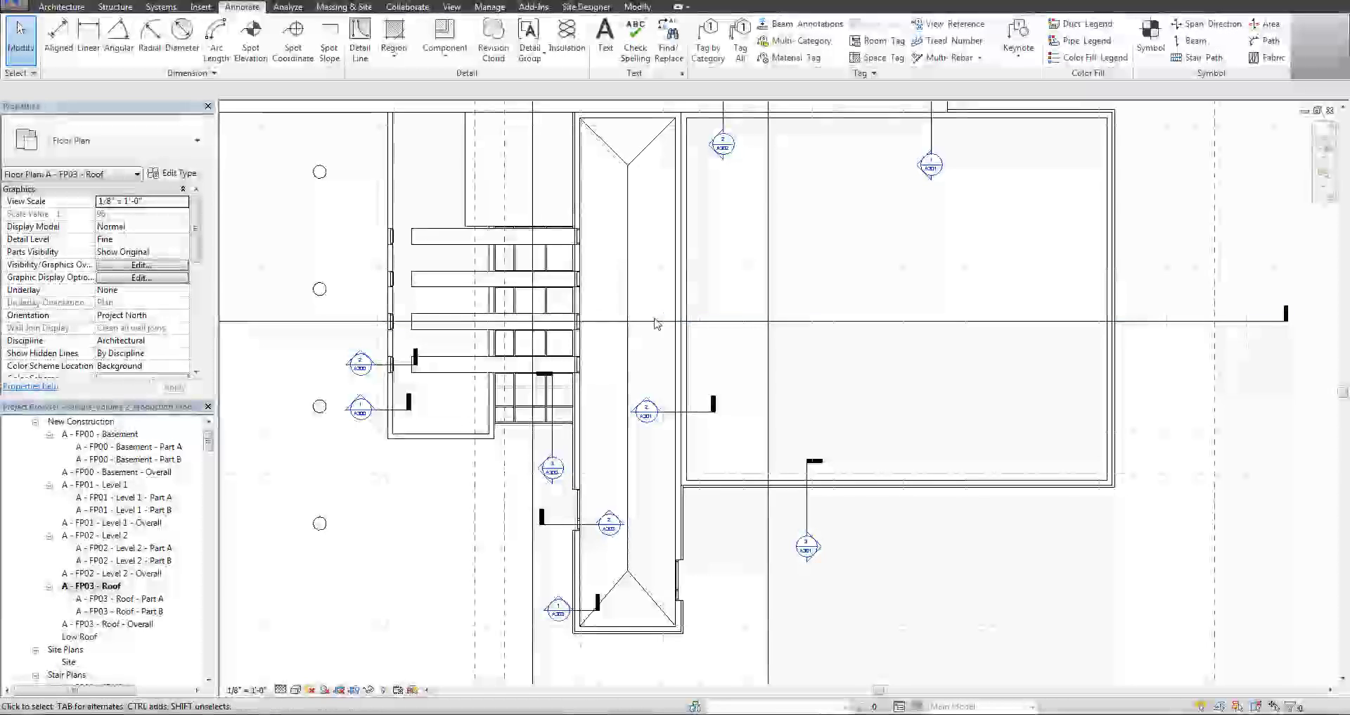
- Inspect the reshaped roof in the building section
scroll(915, 365, down, 1)
mouse_move(914, 365)
middle_down()
mouse_move(881, 364)
mouse_move(1180, 367)
middle_up()
double_click(509, 327)
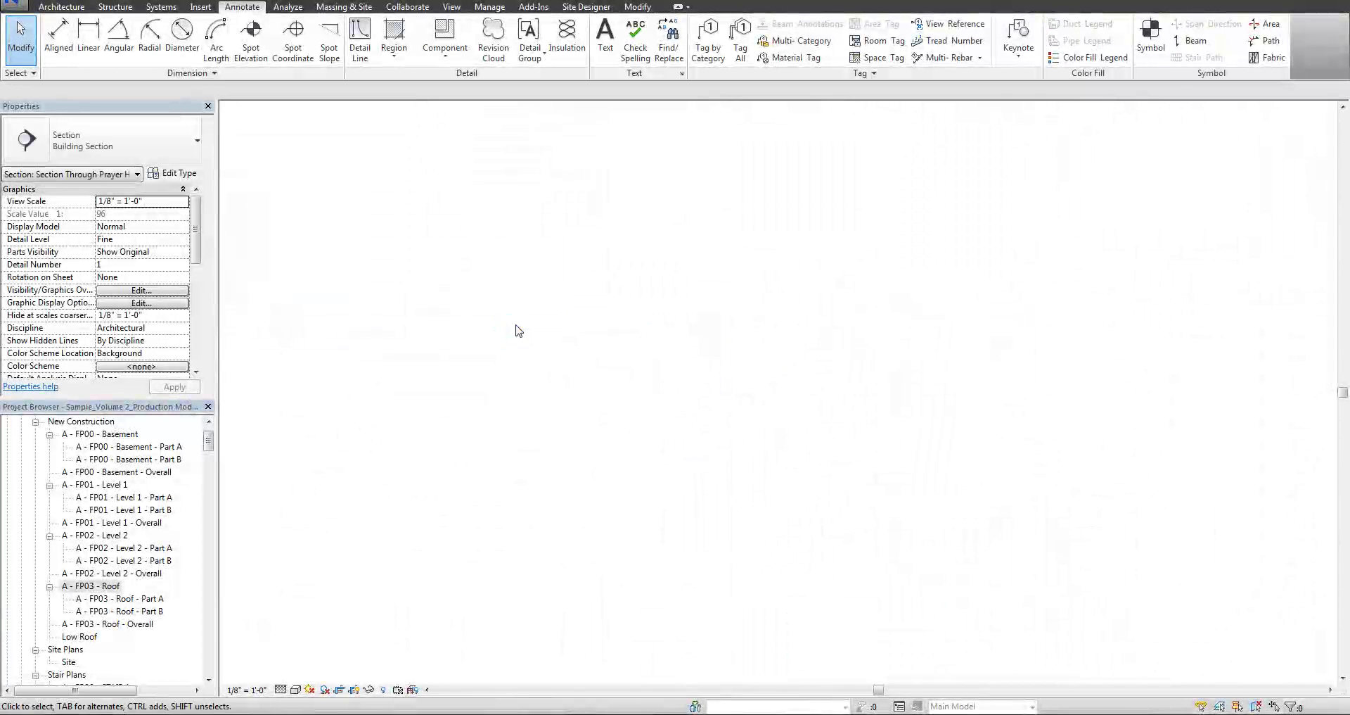
scroll(1007, 444, up, 2)
middle_drag(844, 418, 959, 438)
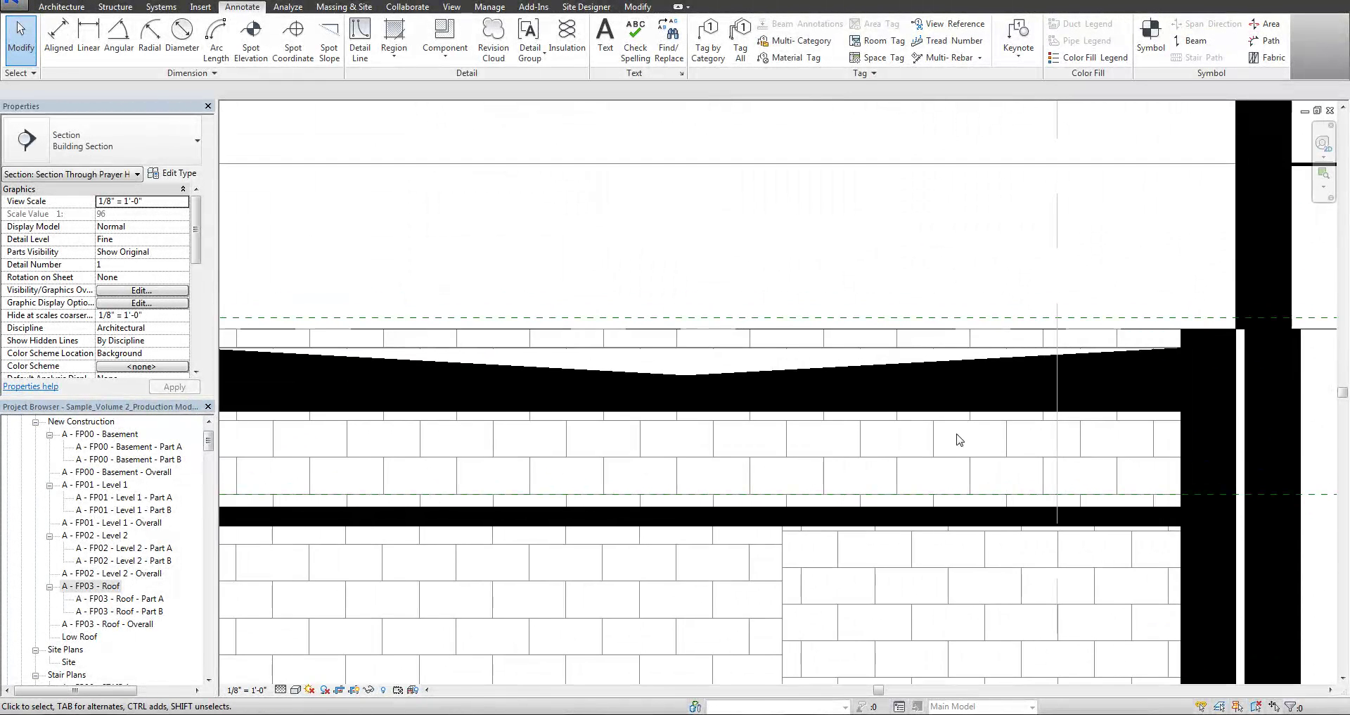
scroll(956, 434, down, 1)
click(1021, 374)
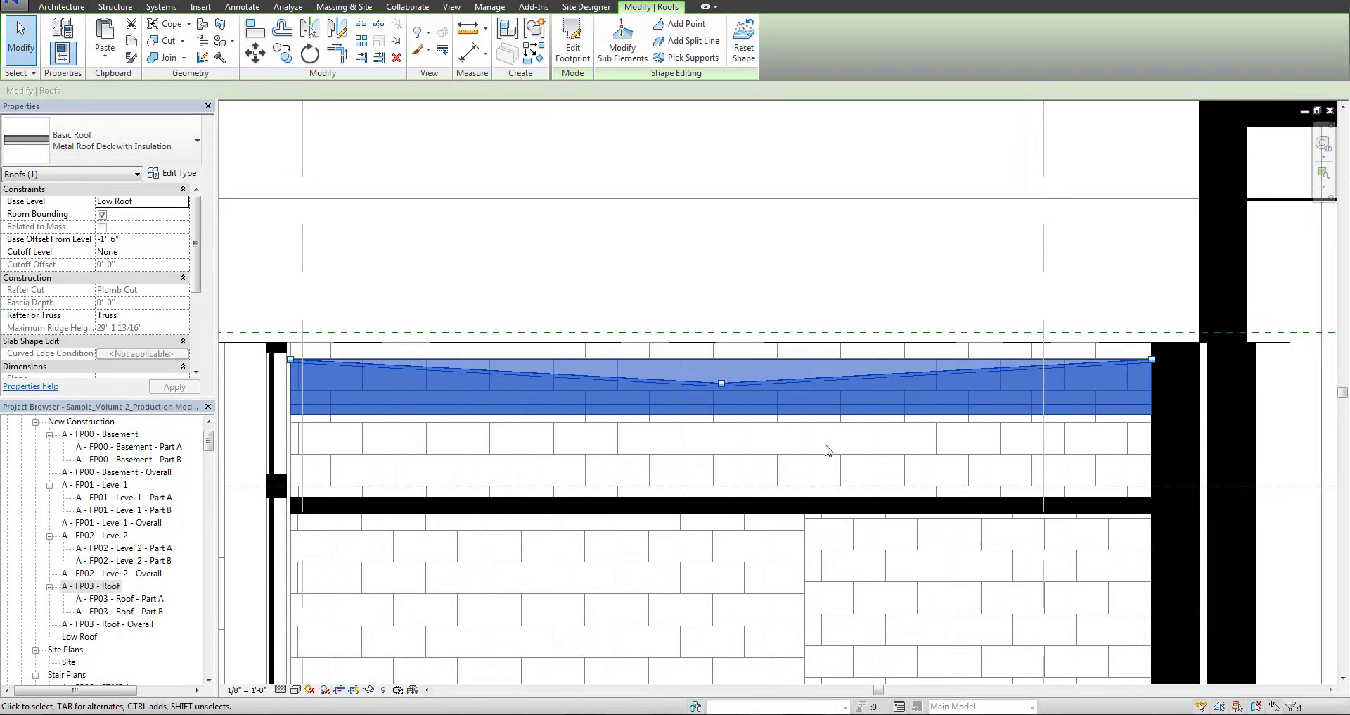
key(Escape)
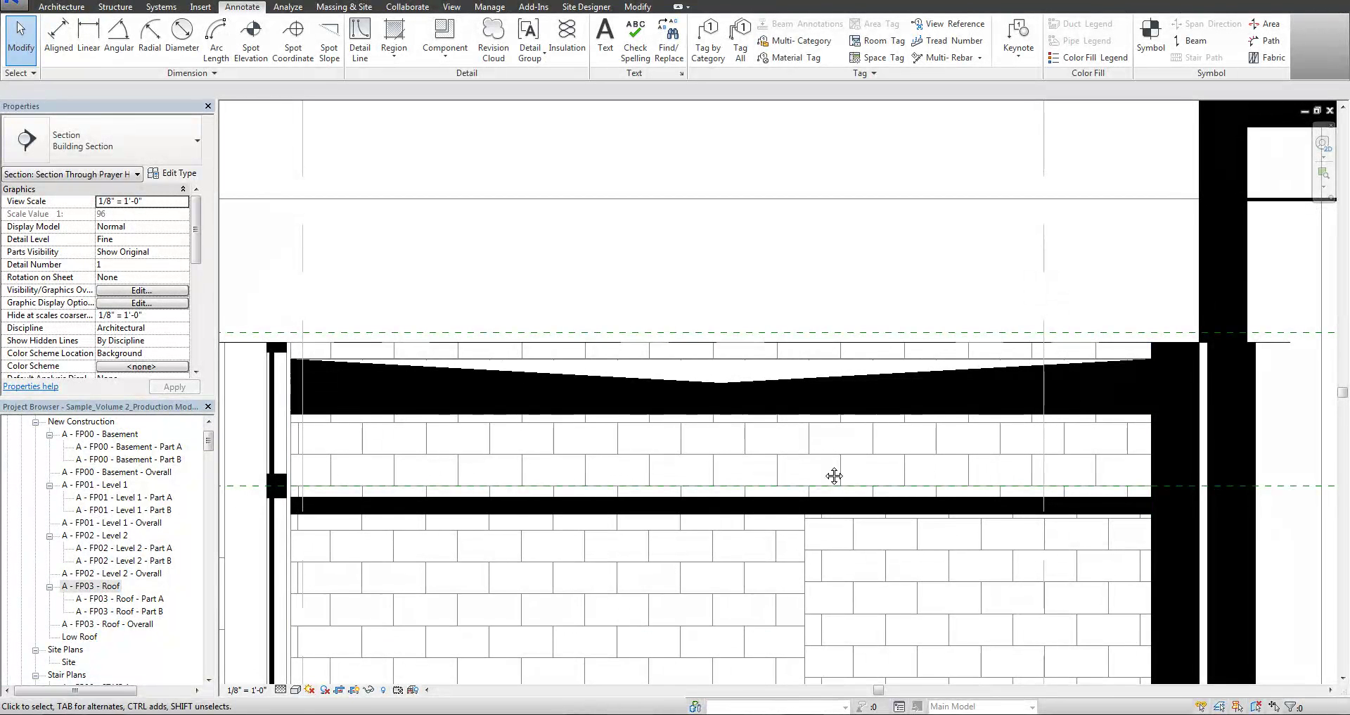
middle_drag(834, 476, 817, 499)
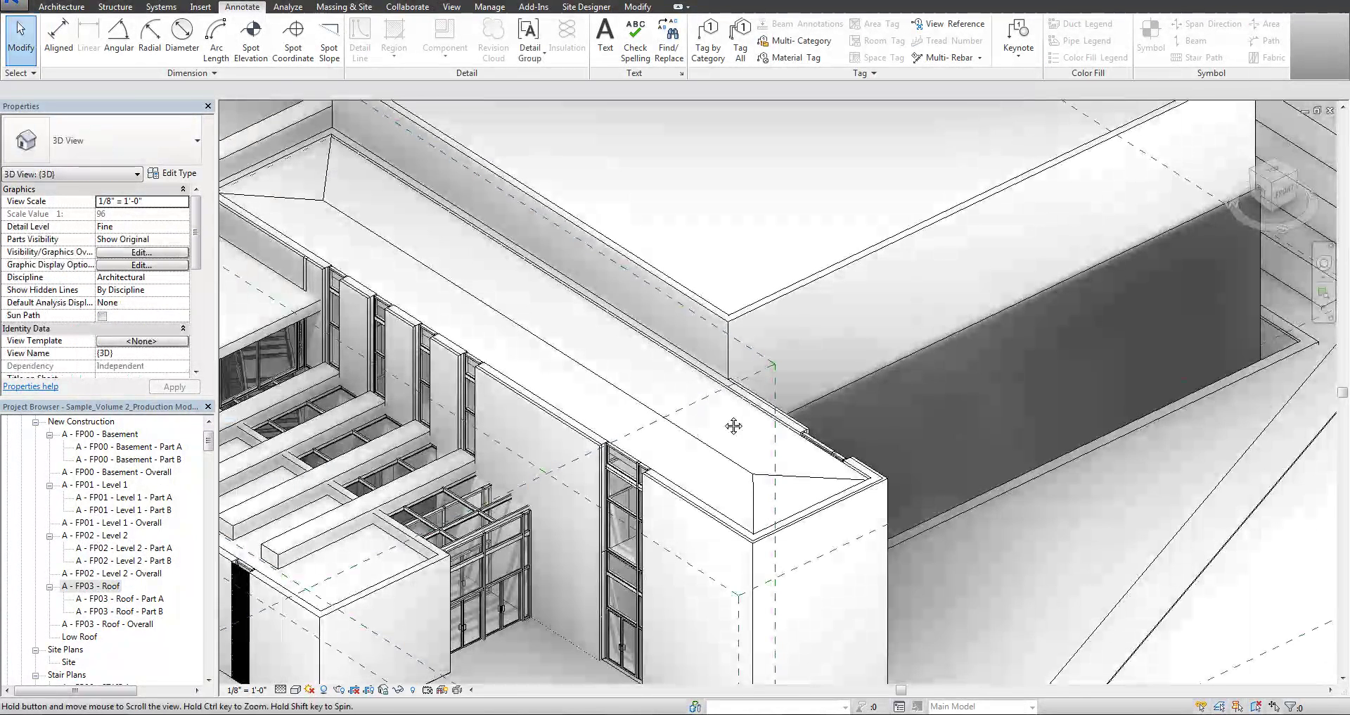
- Review the hipped roof in 3D, then view the STAIR 1 SECTION - 2 roof edge
middle_drag(733, 426, 688, 422)
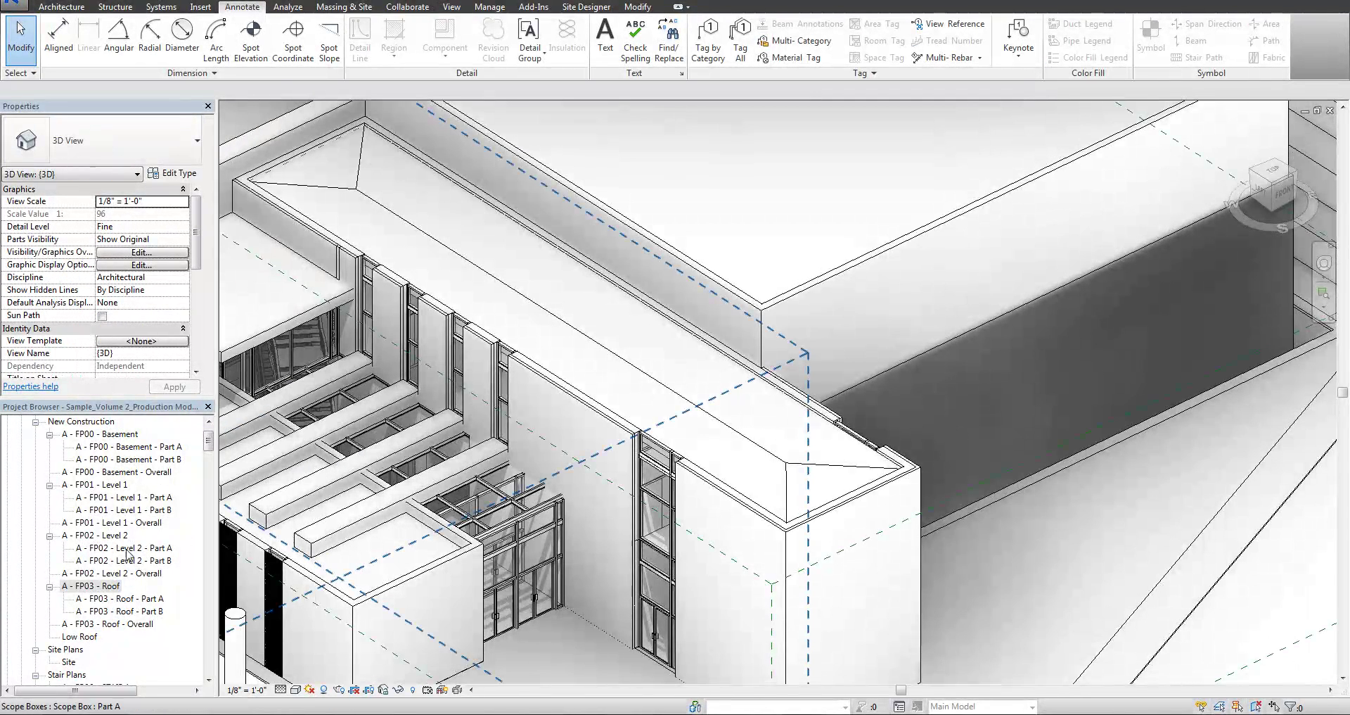
double_click(90, 585)
middle_drag(623, 521, 616, 483)
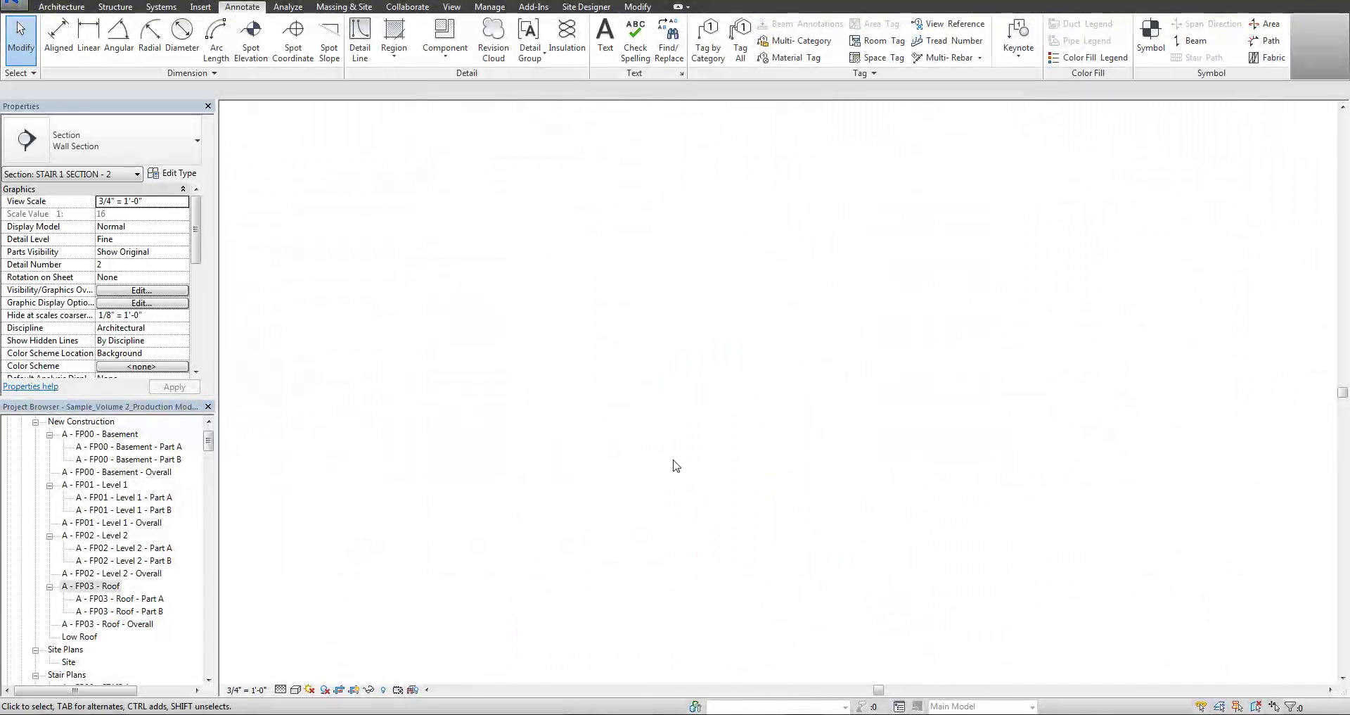
scroll(649, 318, up, 6)
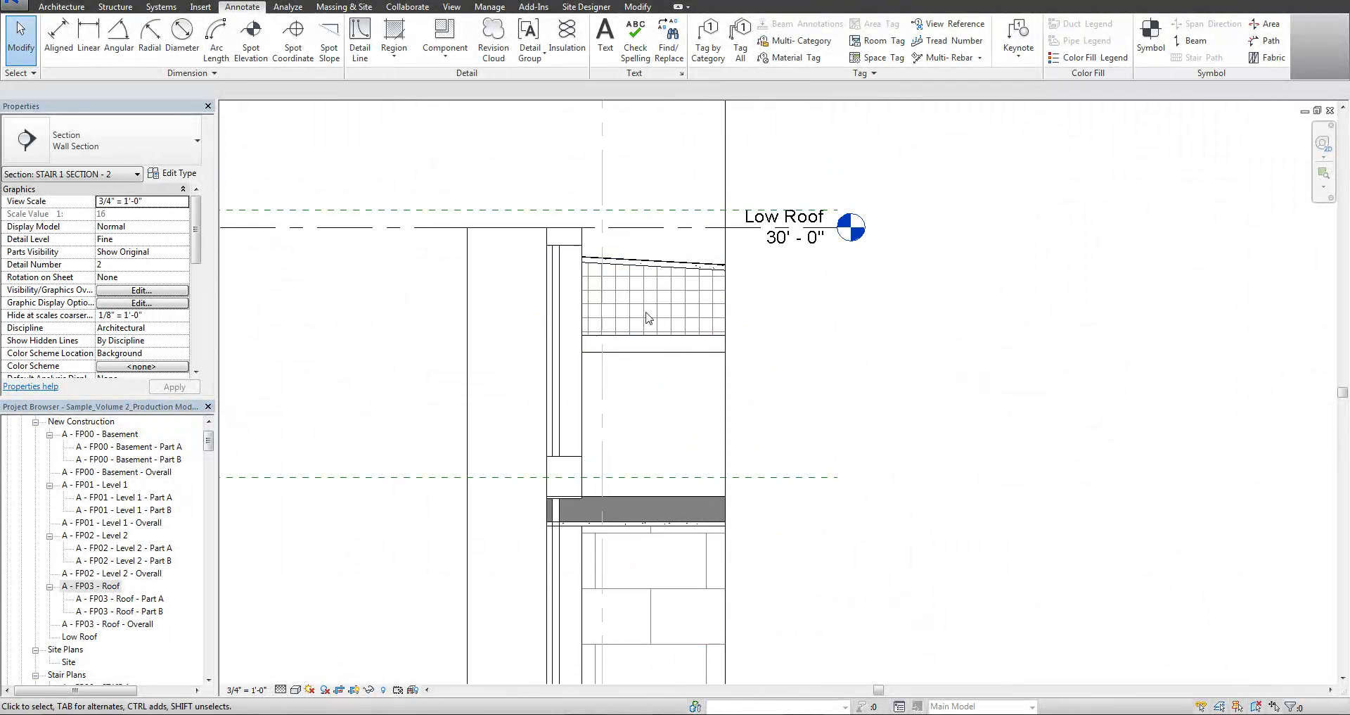
click(649, 318)
scroll(618, 476, up, 3)
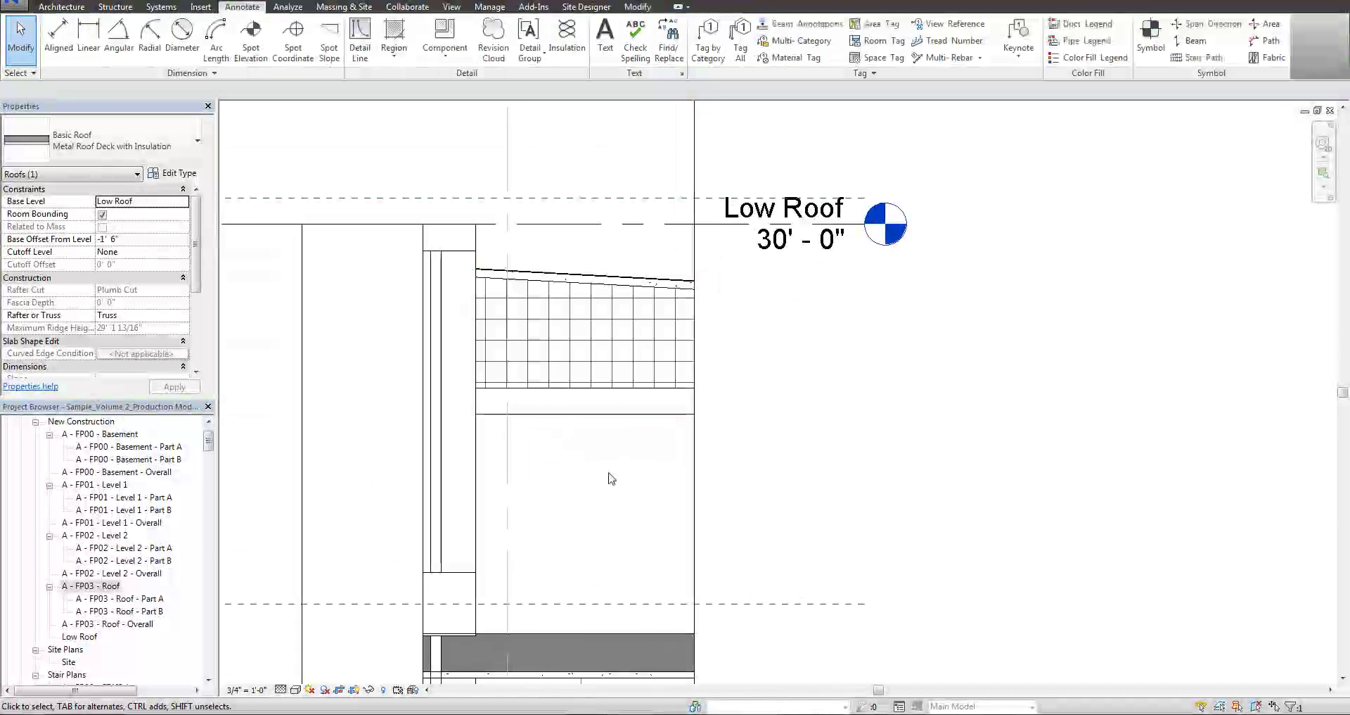
click(611, 479)
- Place a 5/8" / 1'-0" spot slope on the roof line at the Low Roof edge
middle_drag(605, 317, 473, 432)
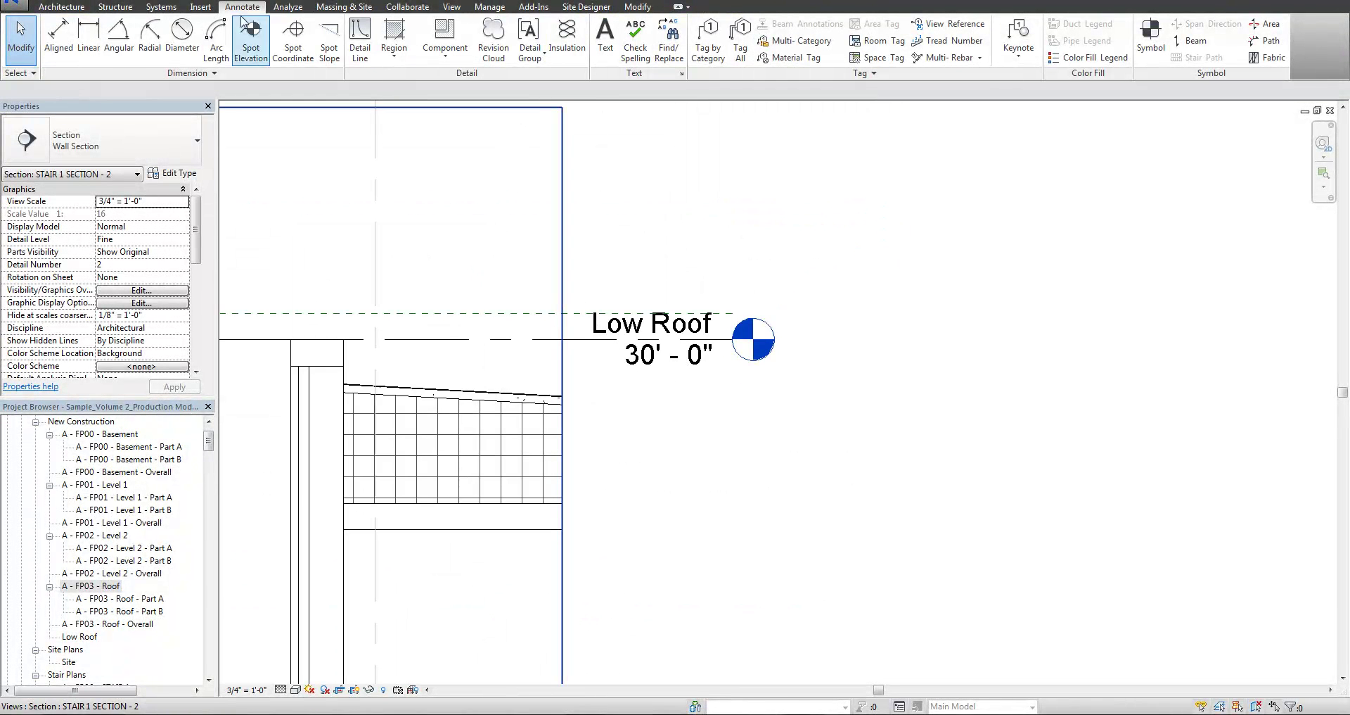
click(328, 39)
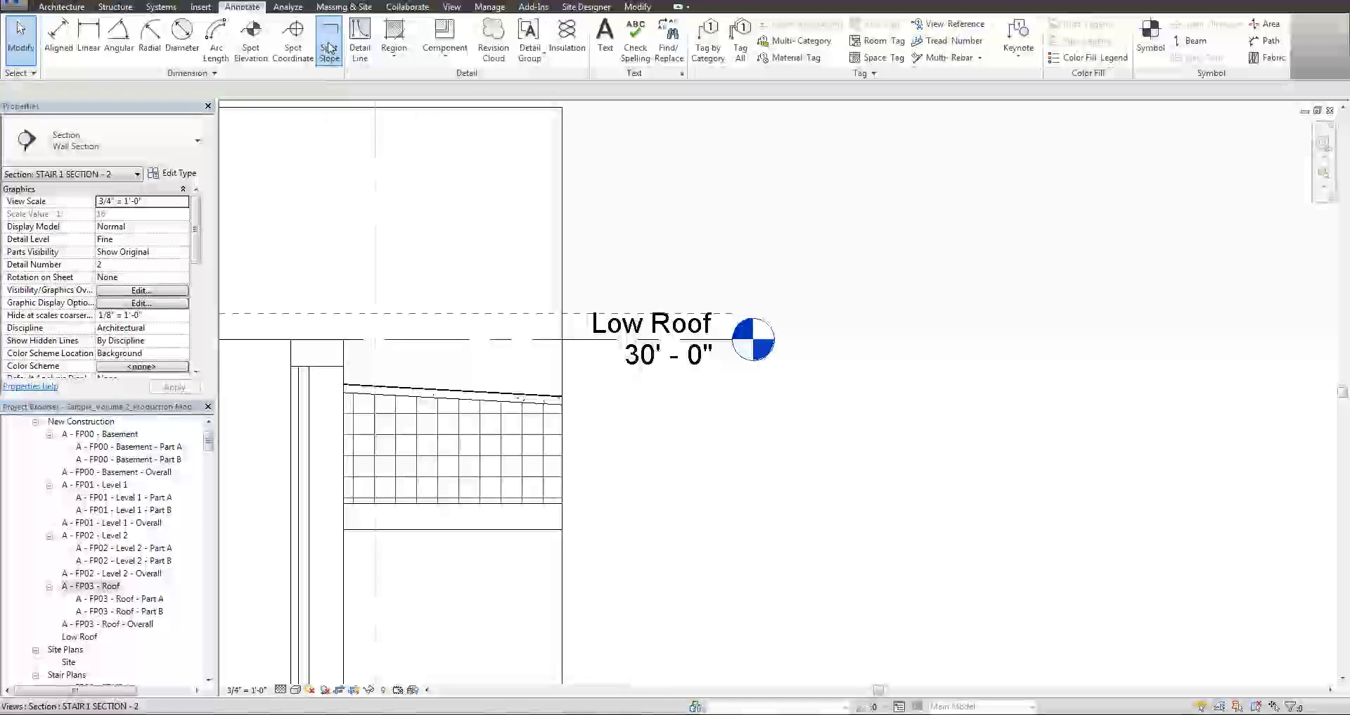
click(438, 376)
key(Escape)
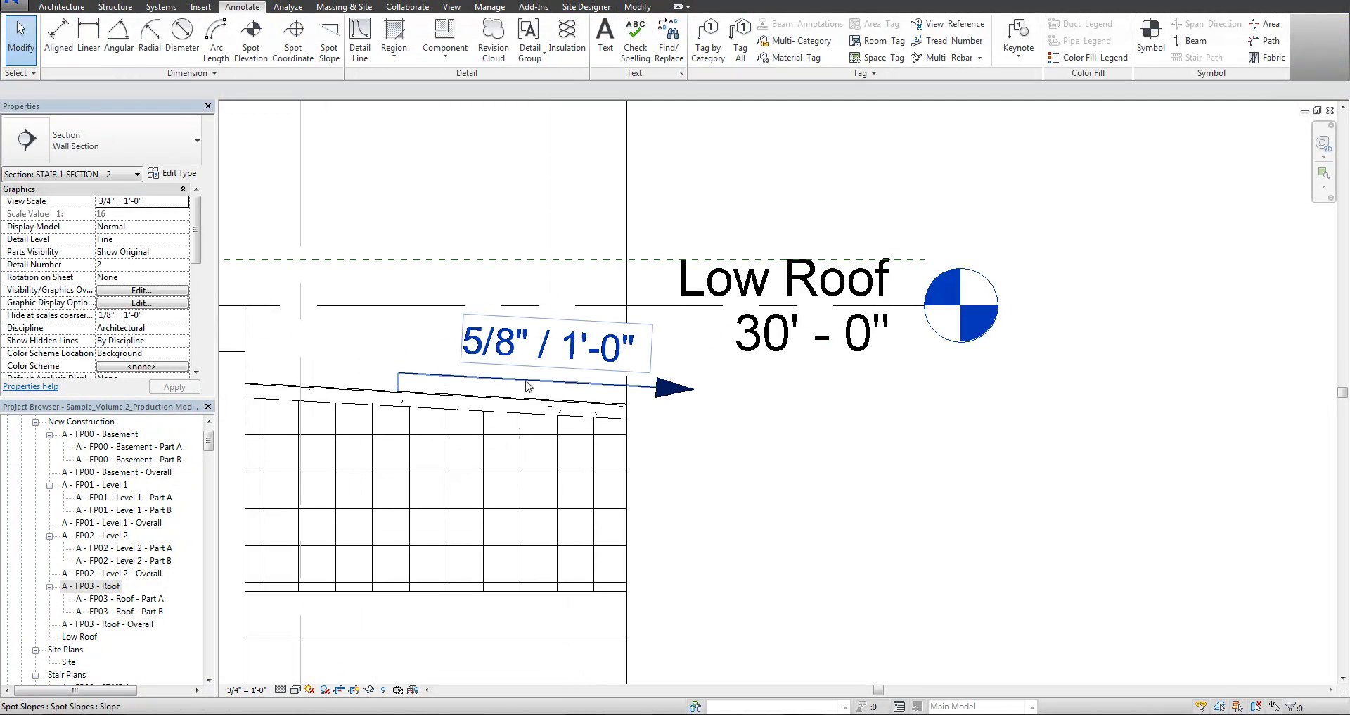
click(527, 386)
scroll(779, 351, up, 2)
scroll(779, 352, down, 1)
middle_drag(729, 467, 535, 413)
key(Delete)
- Add two opposing spot slopes on the low roof in the A - FP03 - Roof plan
double_click(97, 587)
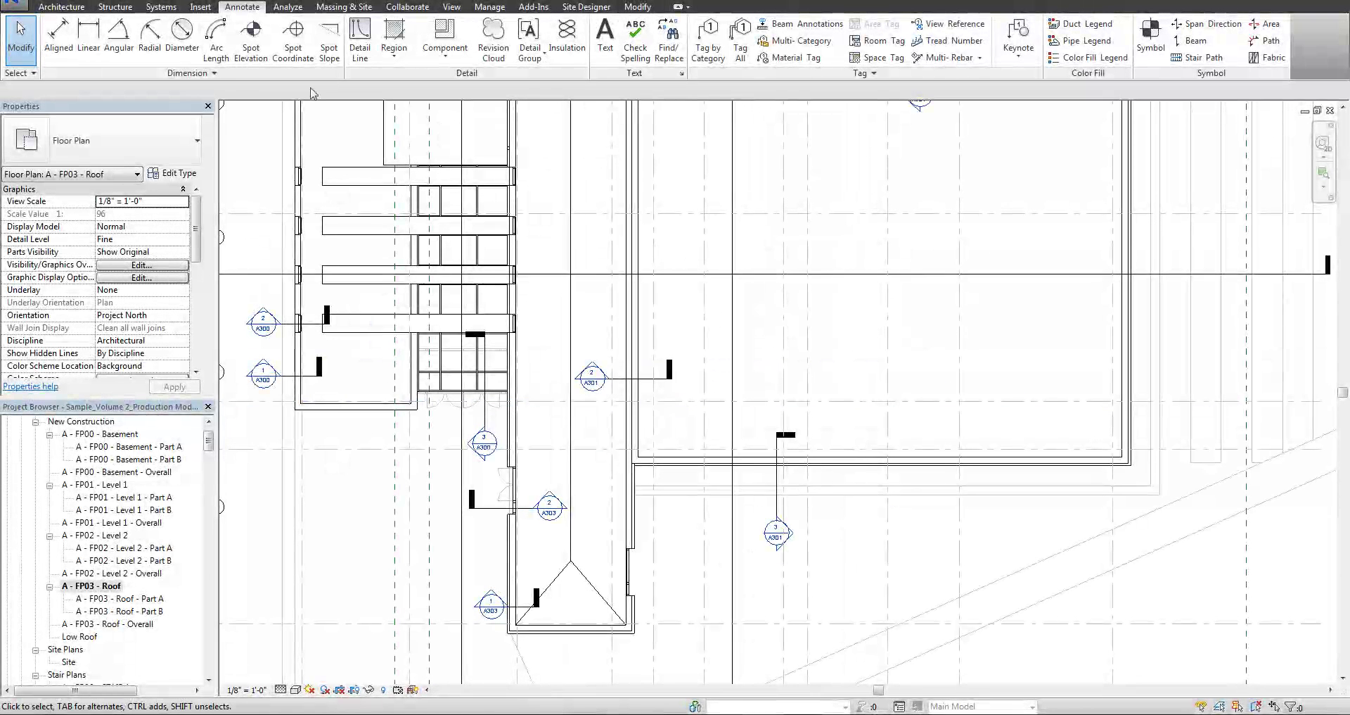
click(329, 39)
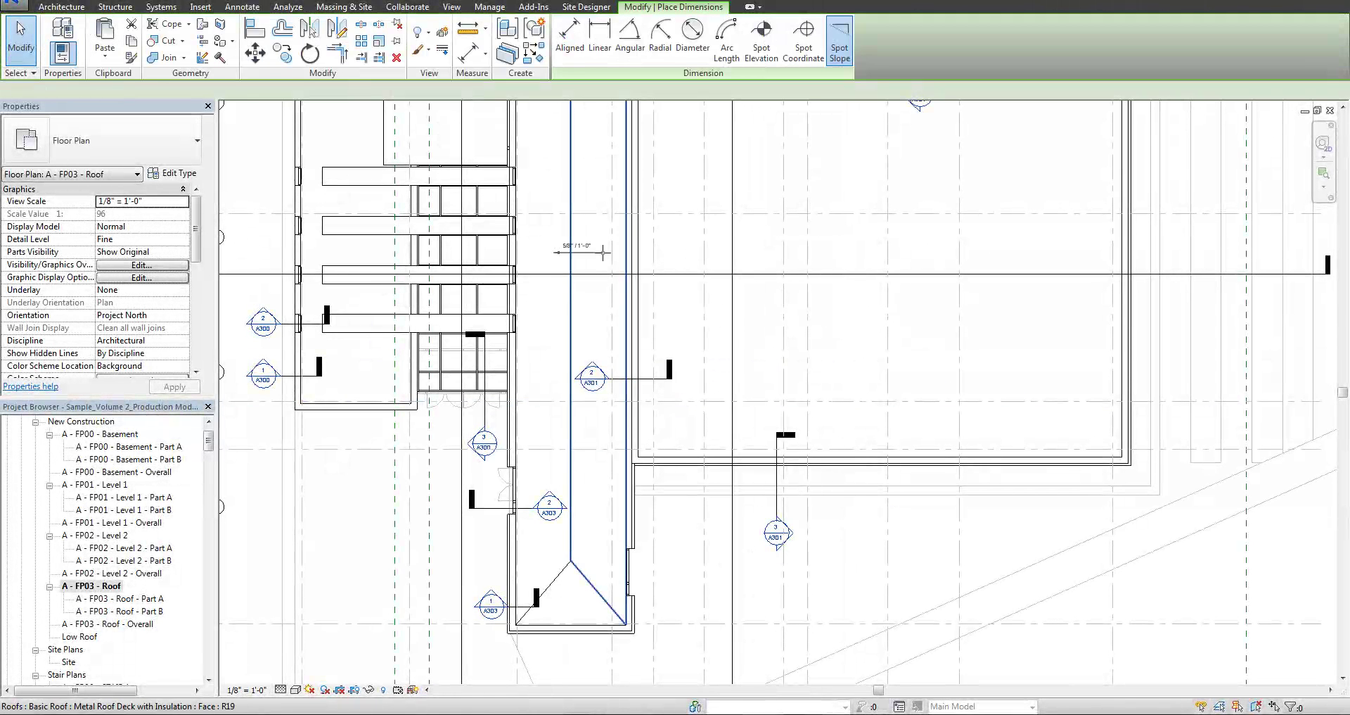
click(603, 253)
scroll(548, 187, up, 2)
click(532, 193)
key(Escape)
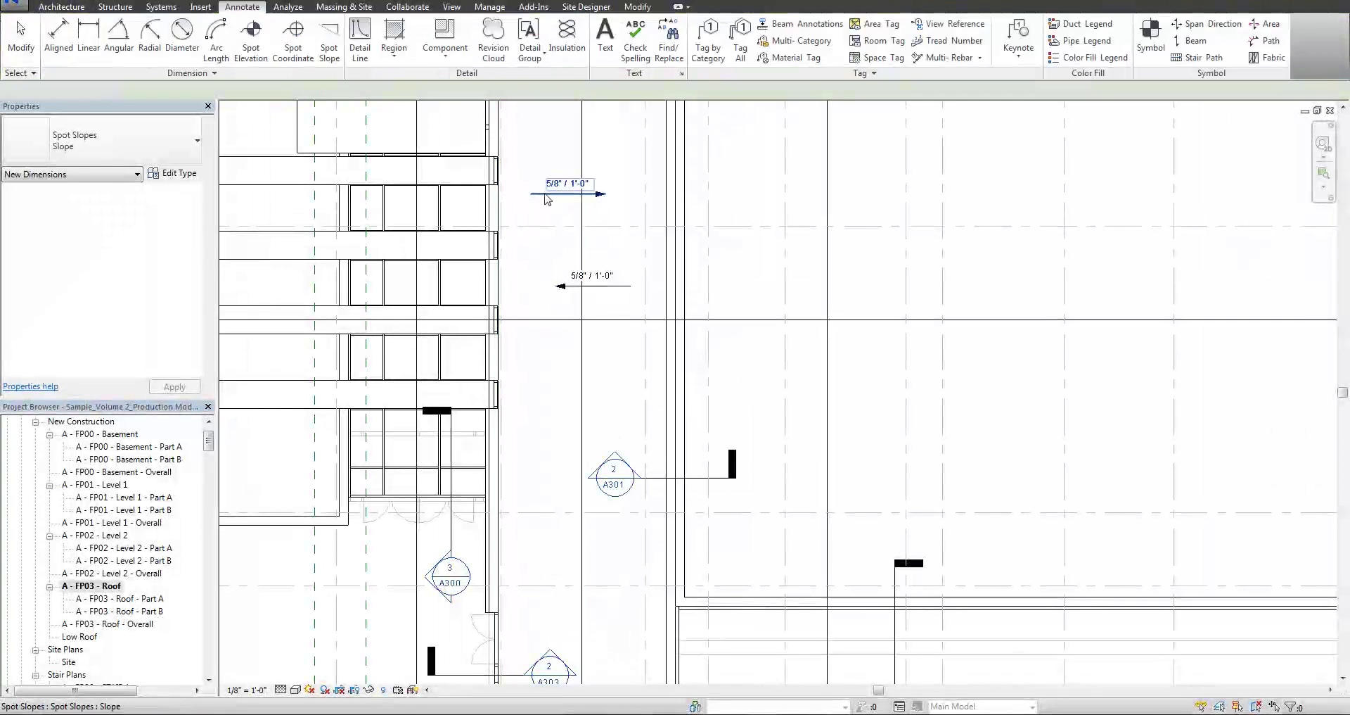
click(543, 195)
key(Escape)
scroll(591, 295, down, 5)
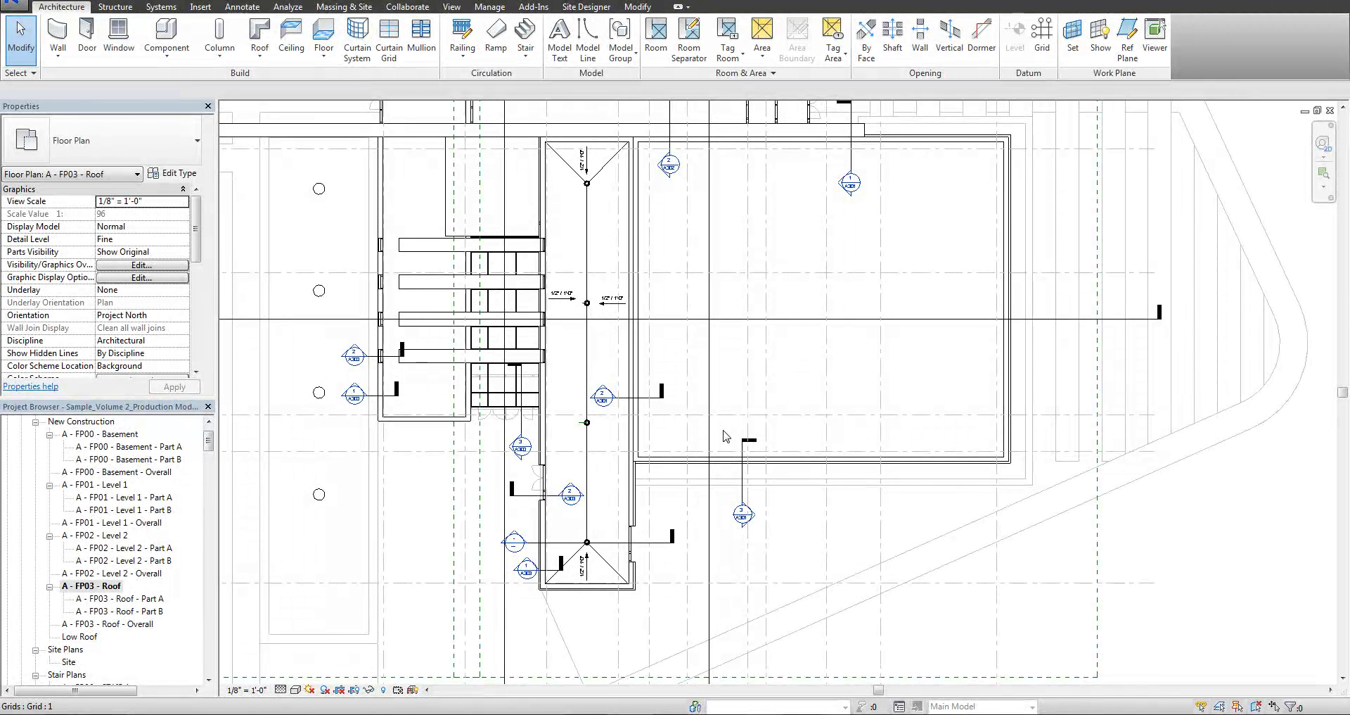
- Select the low roof, then cancel a started spot slope placement
scroll(641, 515, up, 1)
click(594, 536)
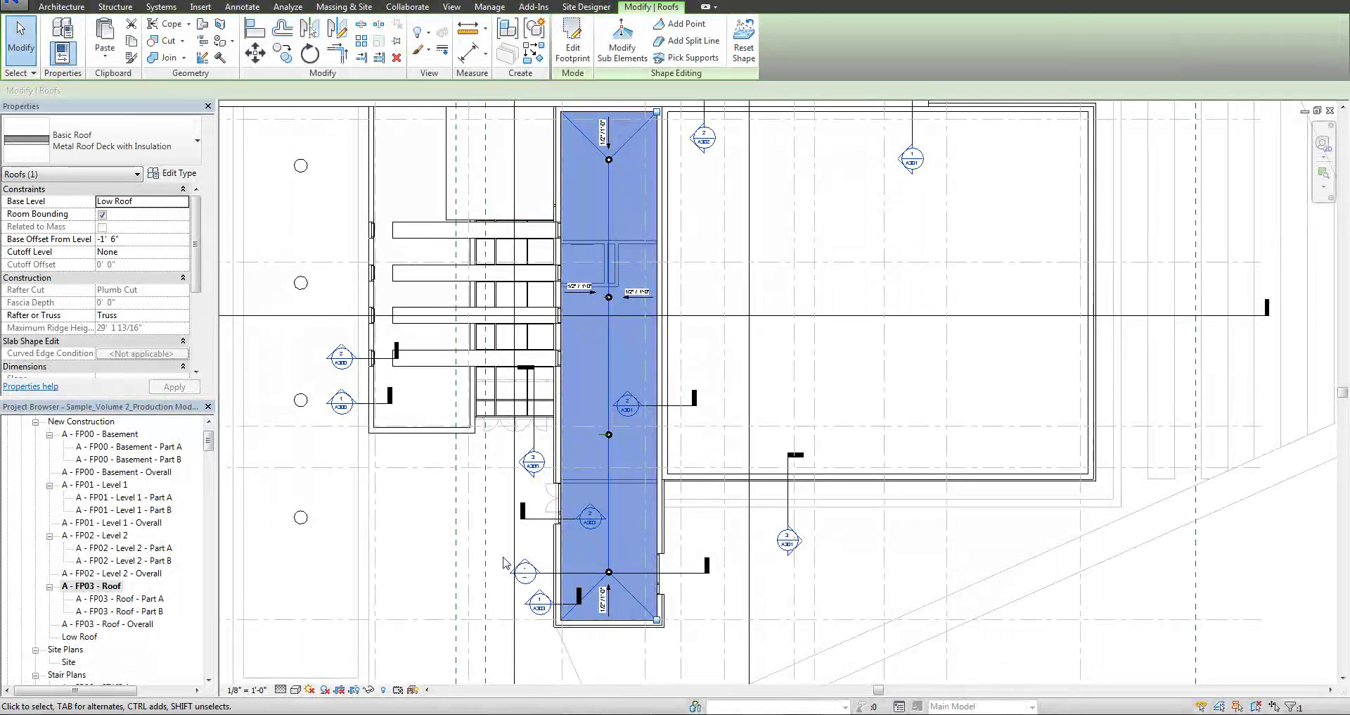
key(Escape)
key(s)
key(l)
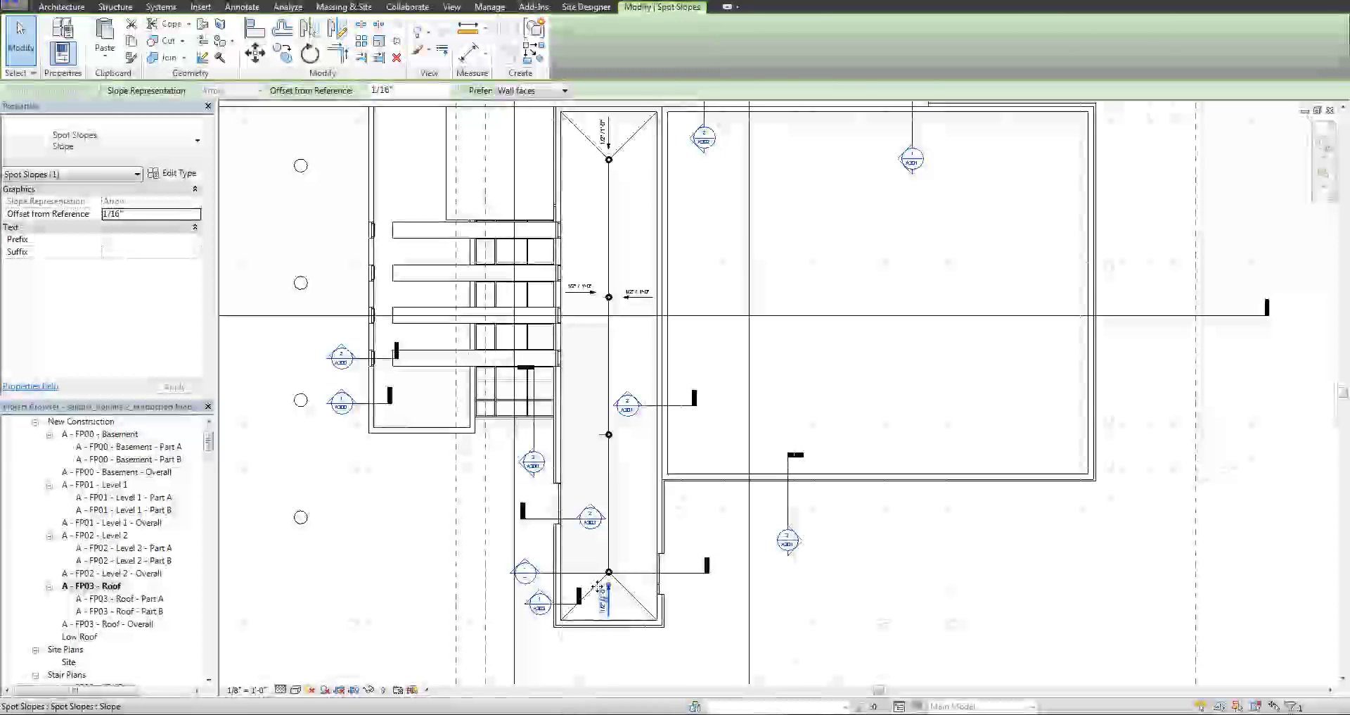
key(Escape)
key(Escape)
- Open the roof drain wall section and set it to Fine detail to show the insulation layers
double_click(525, 572)
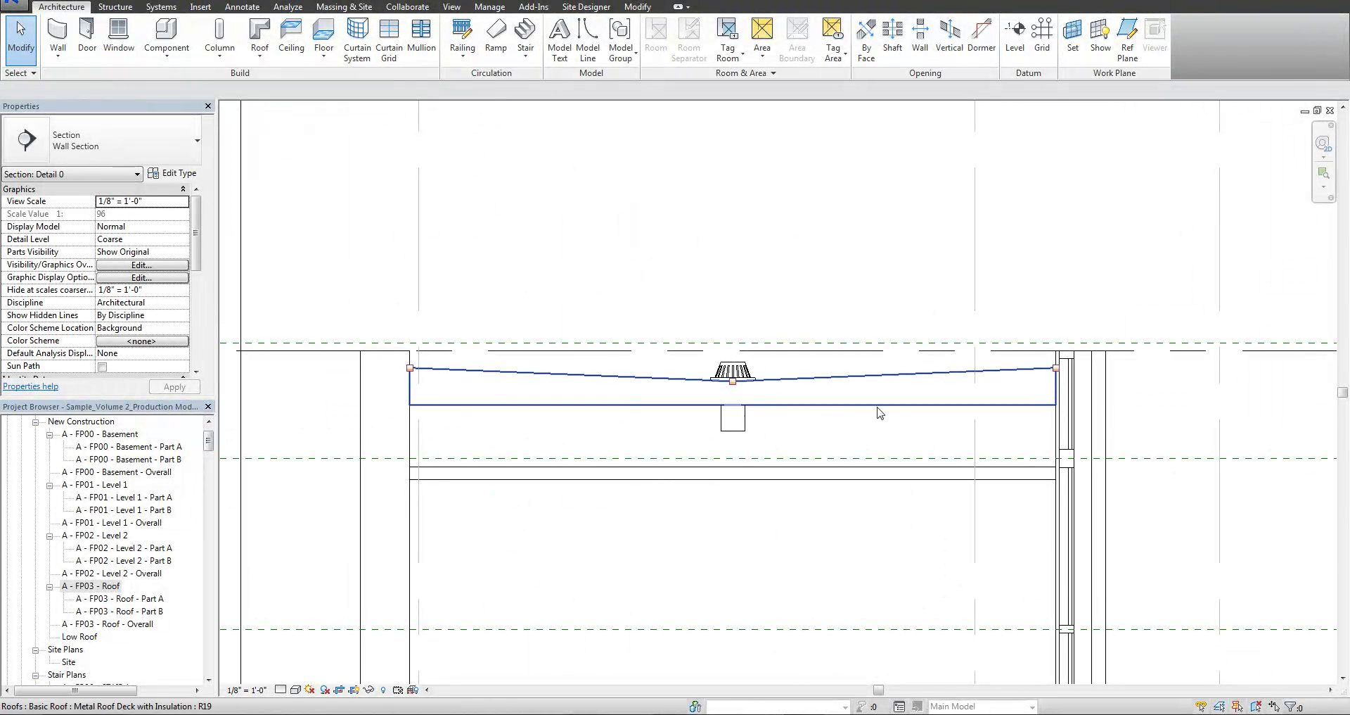
scroll(892, 412, up, 2)
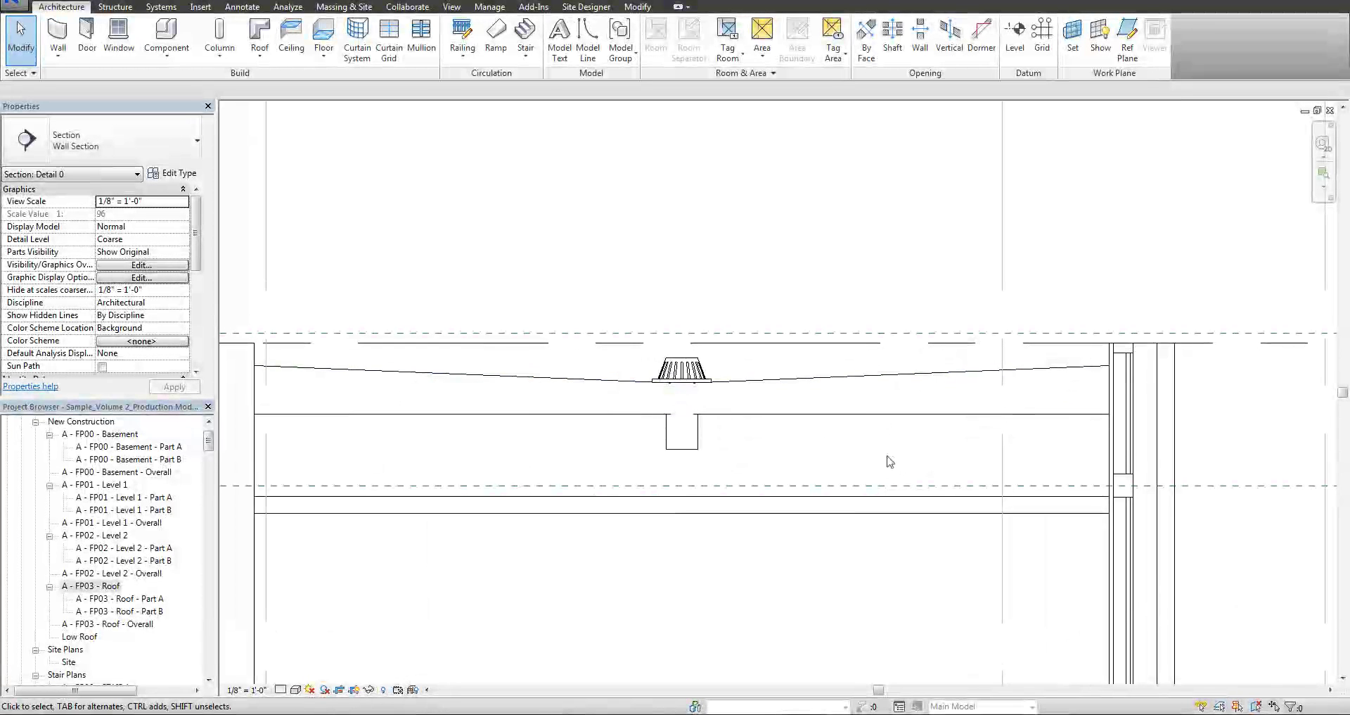
click(816, 387)
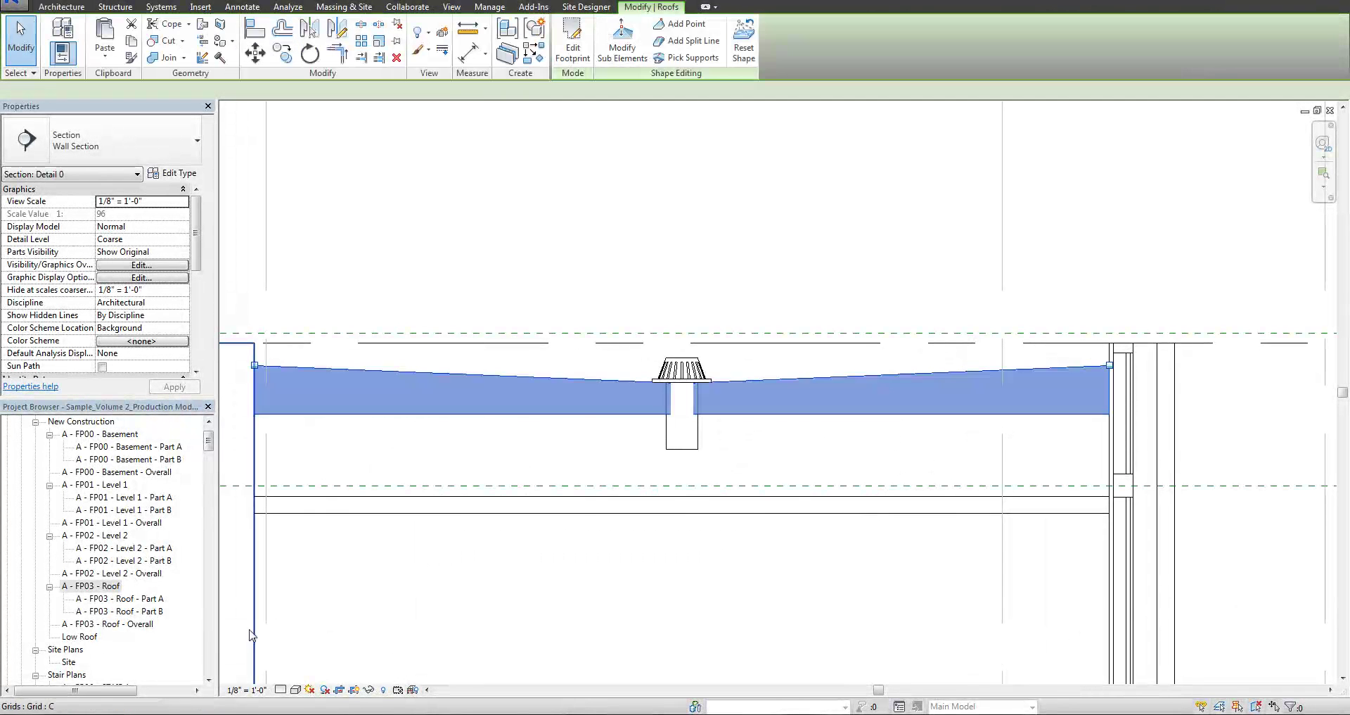
click(281, 690)
click(300, 676)
click(555, 649)
scroll(1047, 438, up, 2)
middle_drag(1052, 453, 1176, 460)
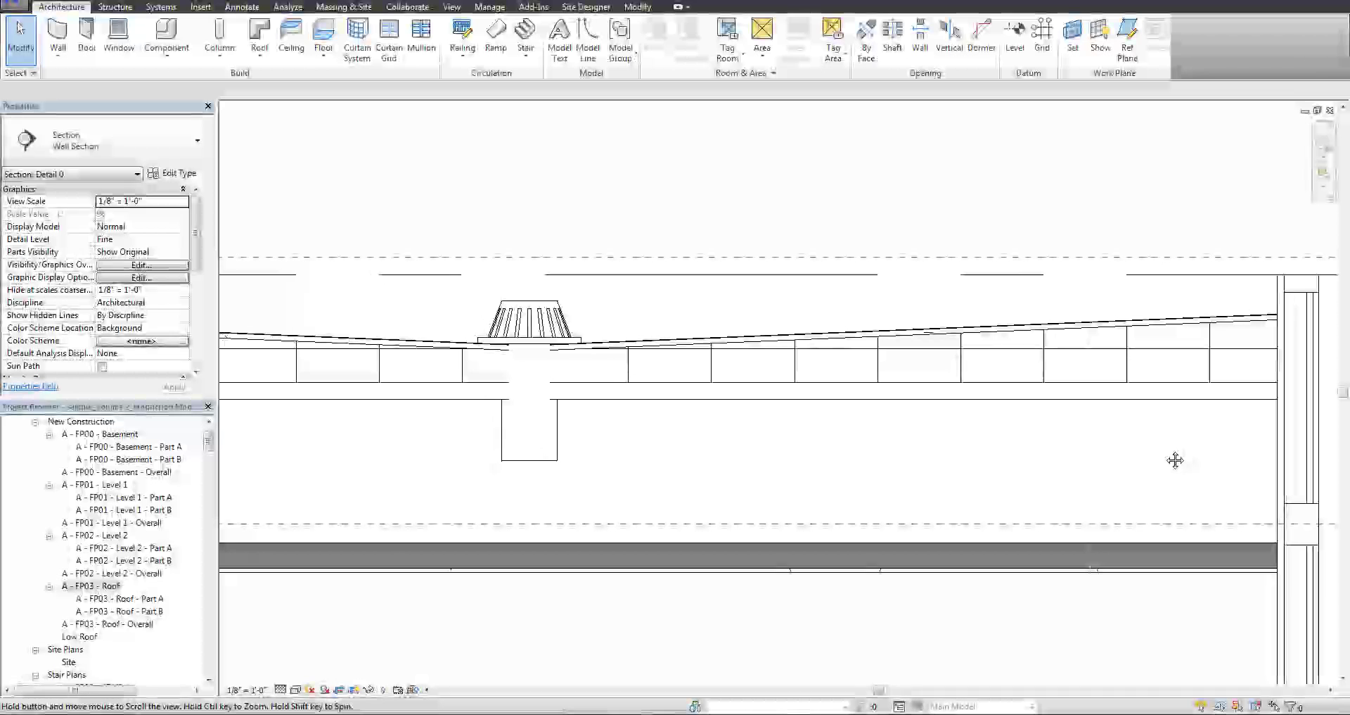
- Return to the A - FP03 - Roof floor plan and reframe the low roof
double_click(86, 585)
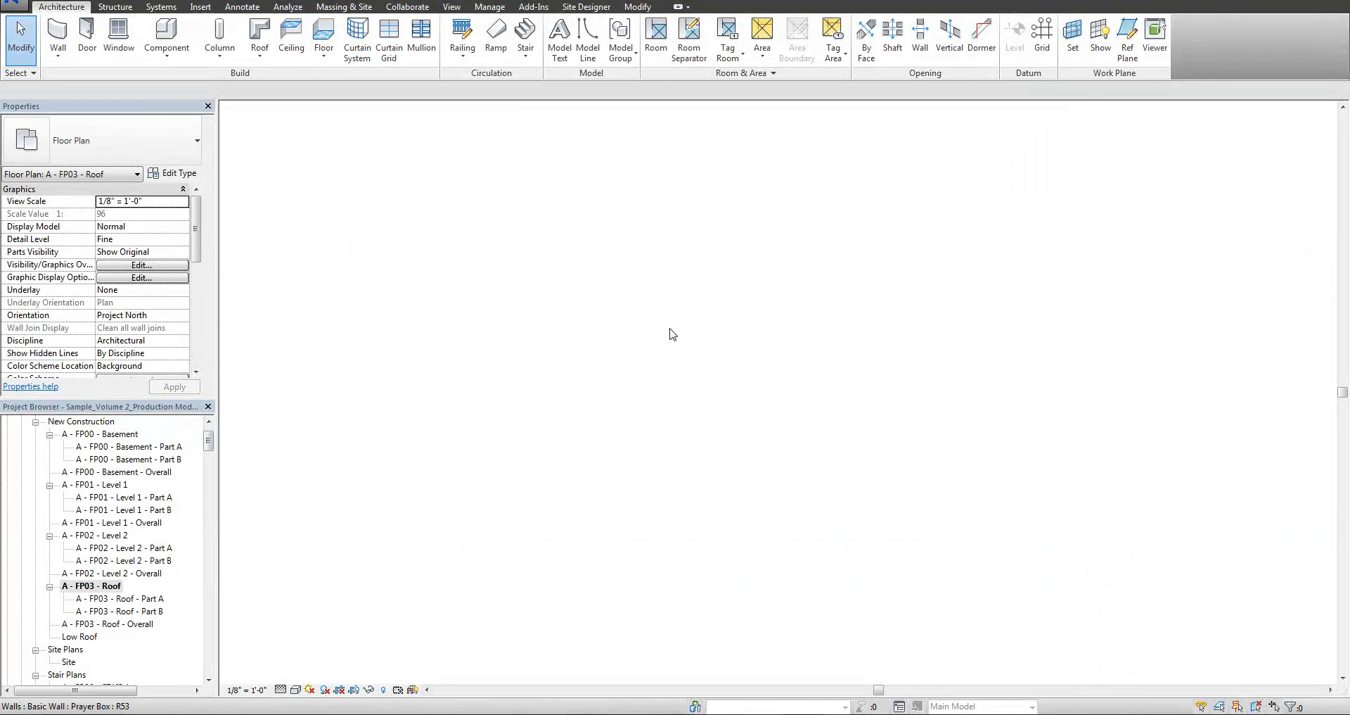
scroll(646, 392, up, 2)
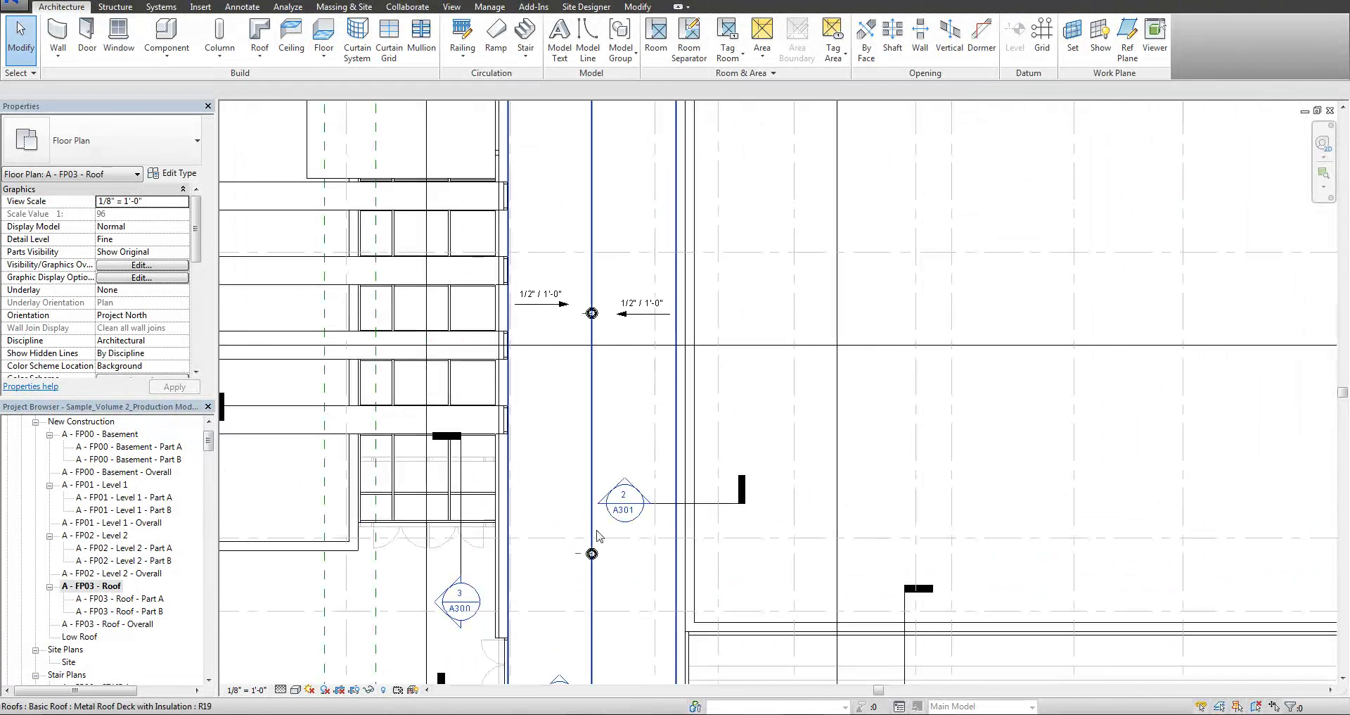
scroll(615, 325, down, 2)
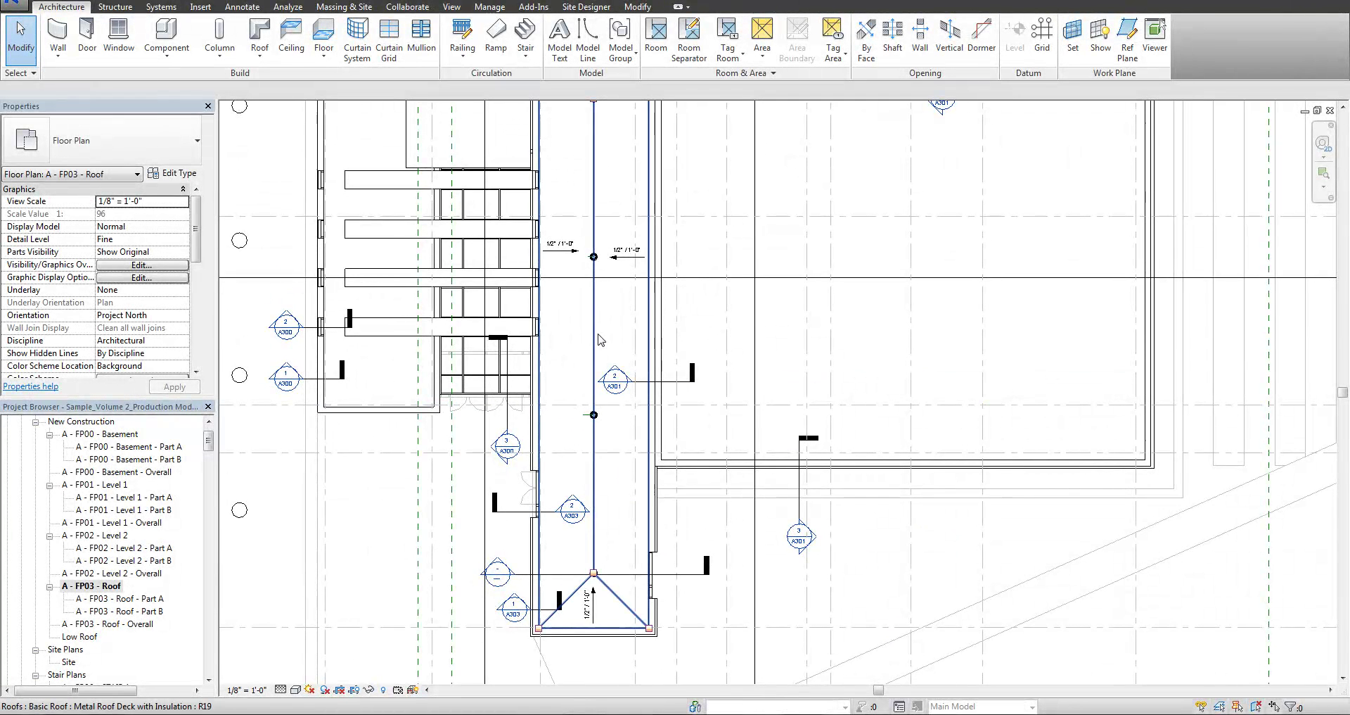
middle_drag(599, 340, 592, 372)
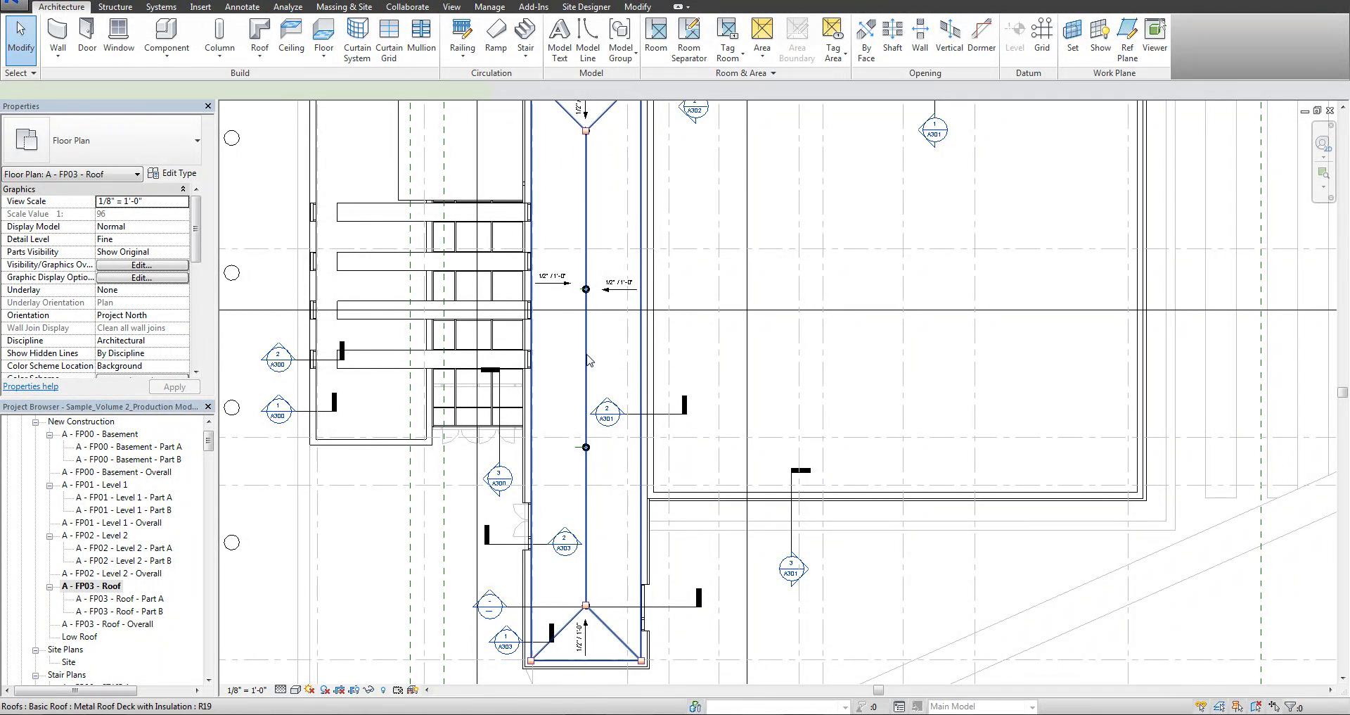
- Select the low roof and enter shape-point editing with its top edge in view
click(589, 360)
middle_drag(590, 360, 570, 389)
scroll(576, 490, up, 1)
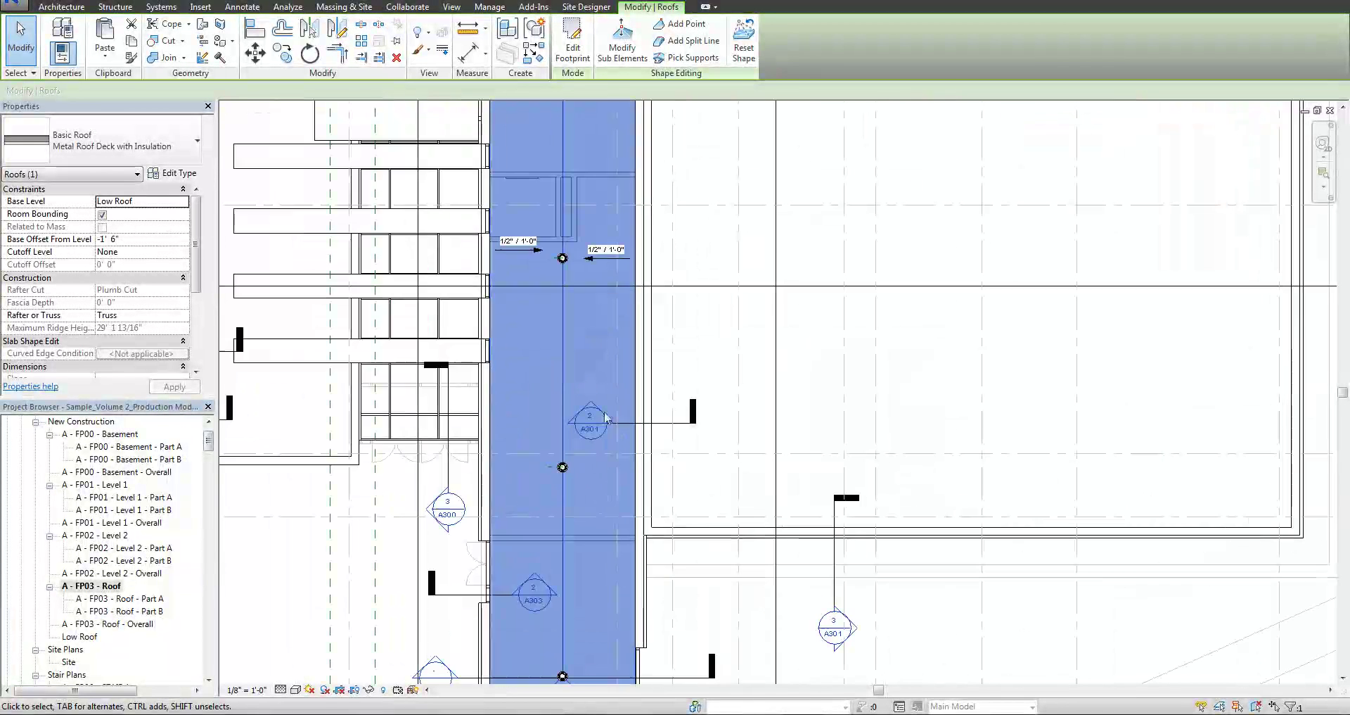
click(609, 62)
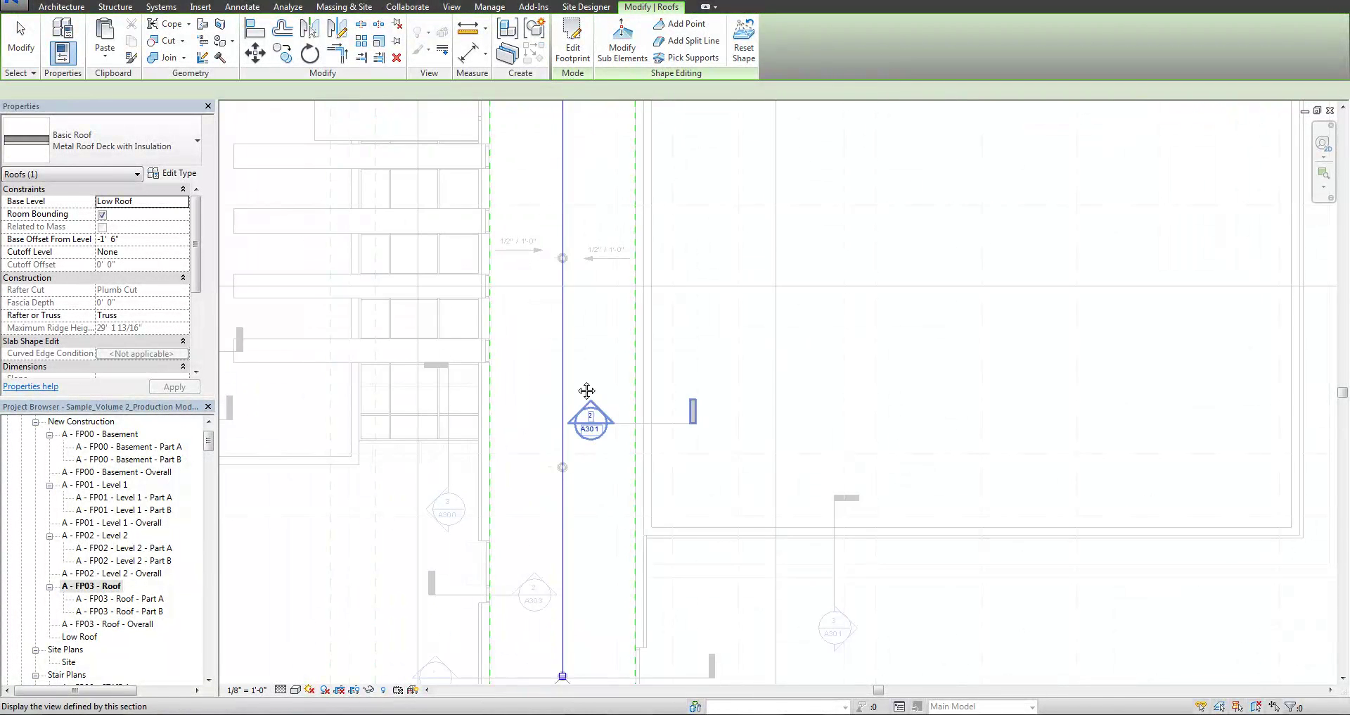
middle_drag(588, 398, 583, 470)
scroll(590, 342, down, 1)
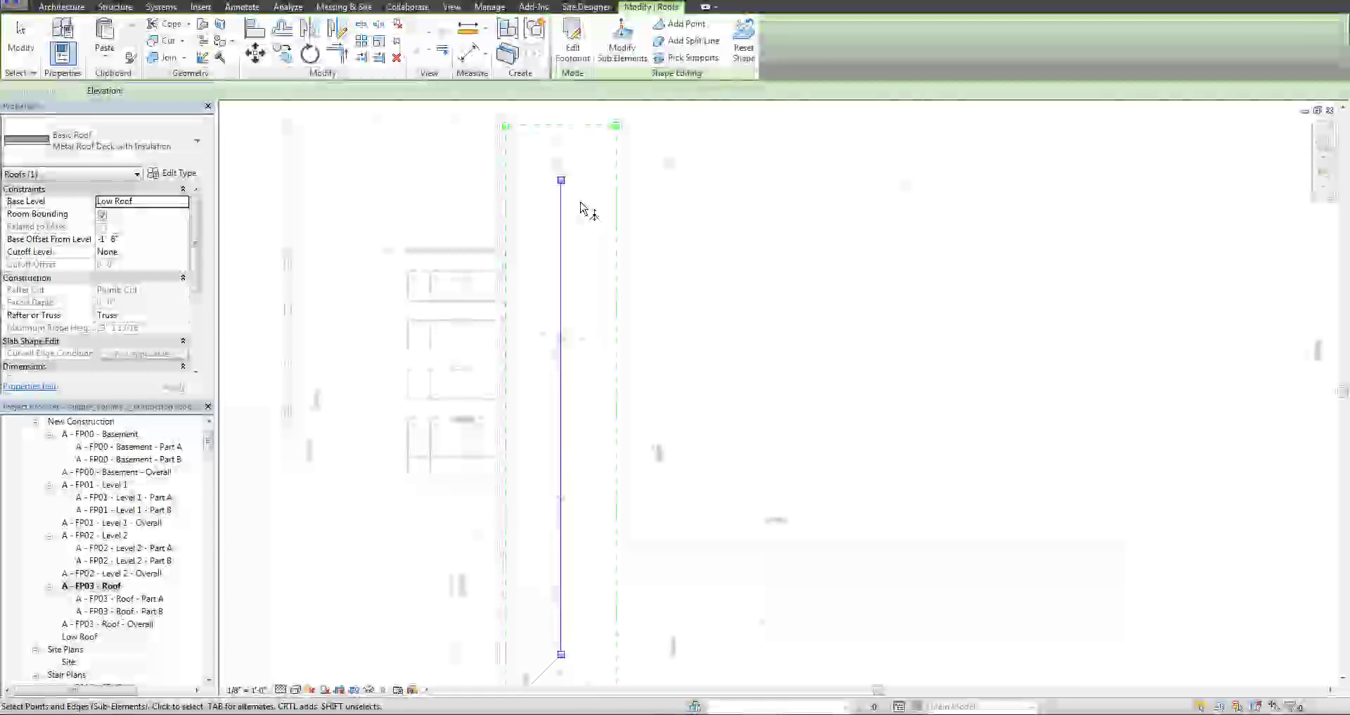
middle_drag(589, 244, 589, 245)
scroll(573, 204, up, 2)
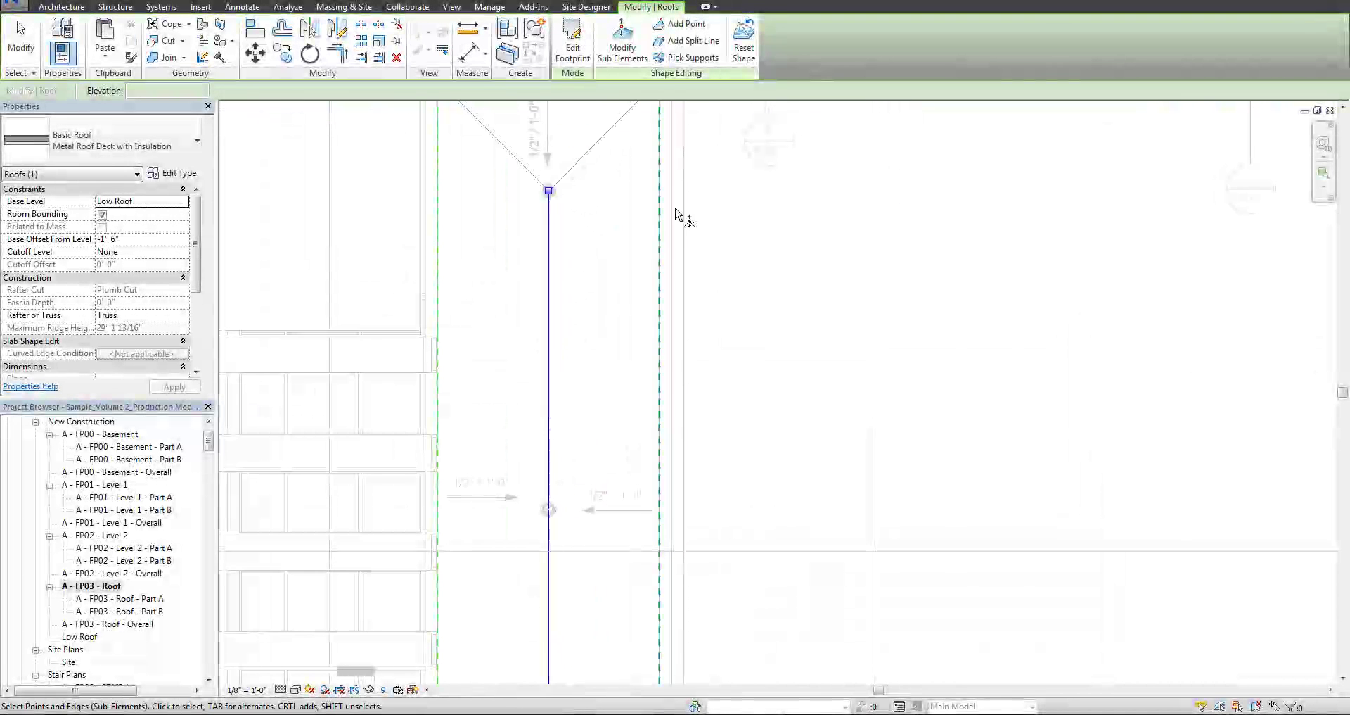
- Add shape points at the drain end and at the reference plane endpoint
click(682, 28)
scroll(562, 500, up, 4)
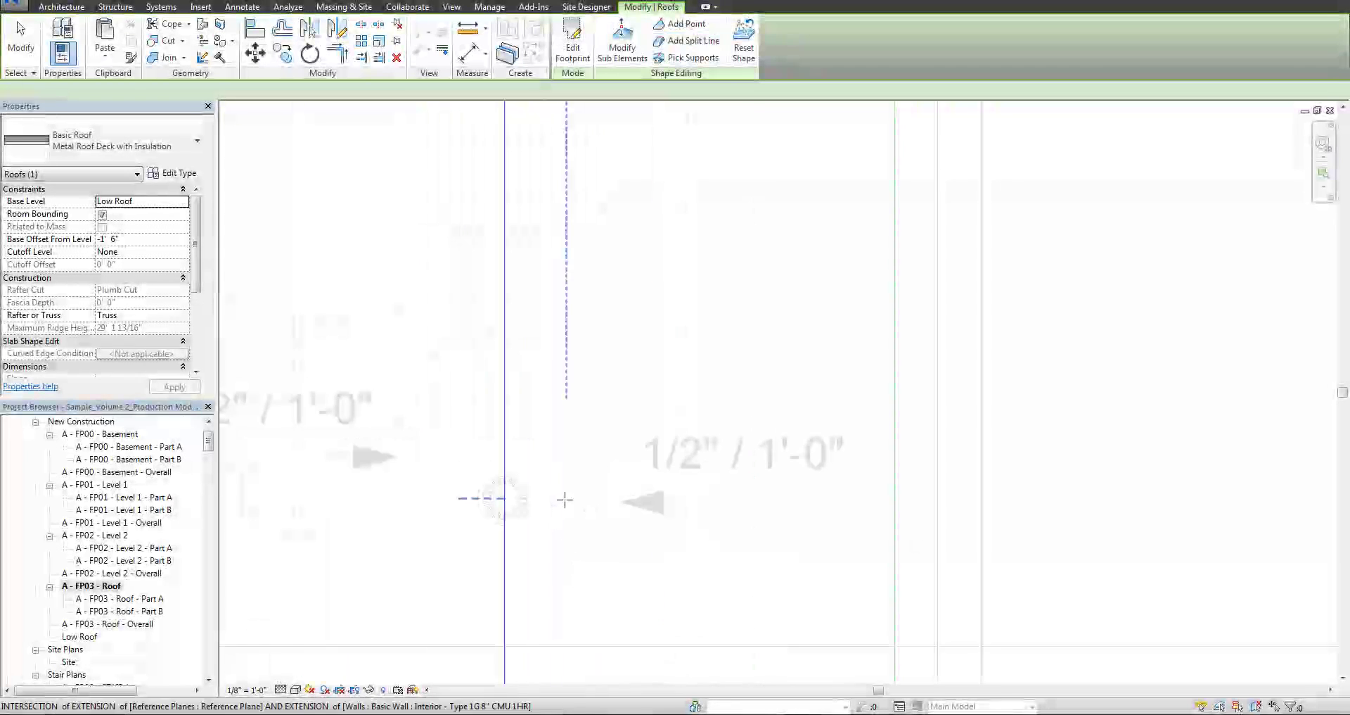
click(506, 500)
scroll(593, 466, down, 3)
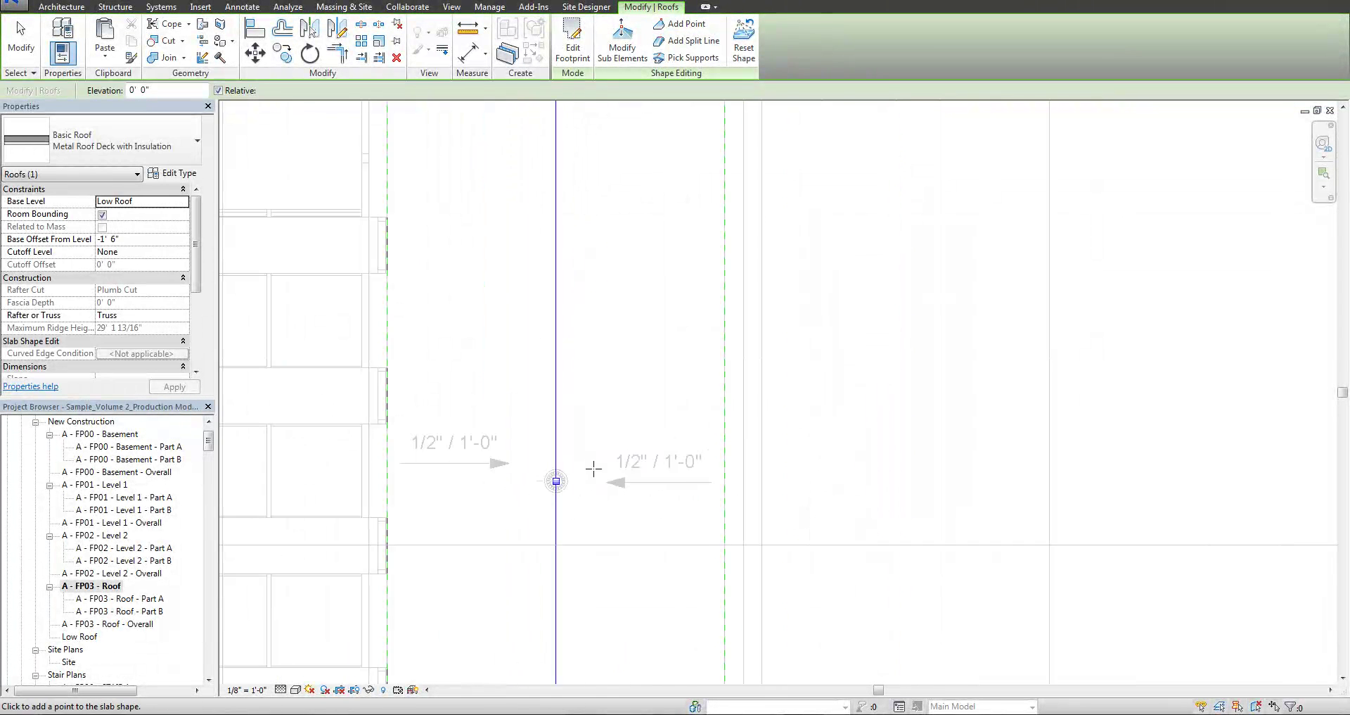
middle_drag(594, 467, 592, 139)
middle_drag(595, 614, 601, 483)
scroll(563, 501, up, 3)
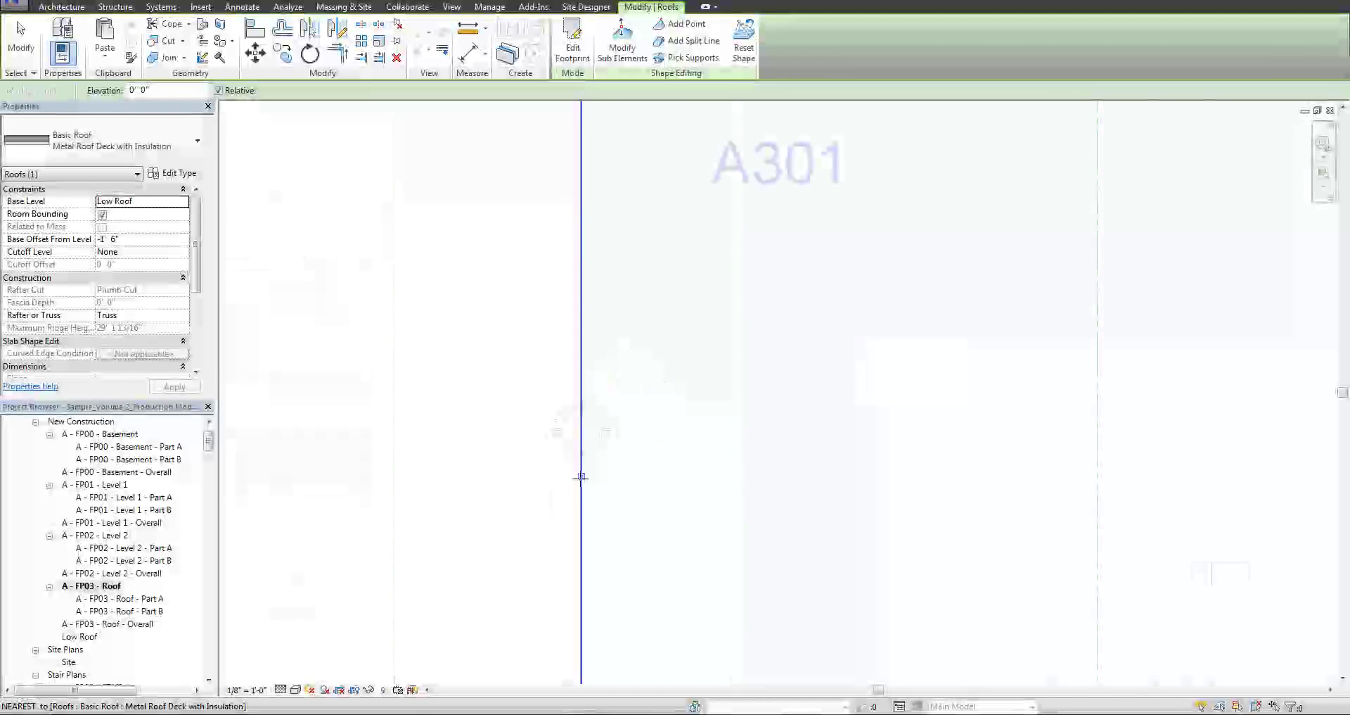
click(581, 428)
scroll(633, 450, down, 5)
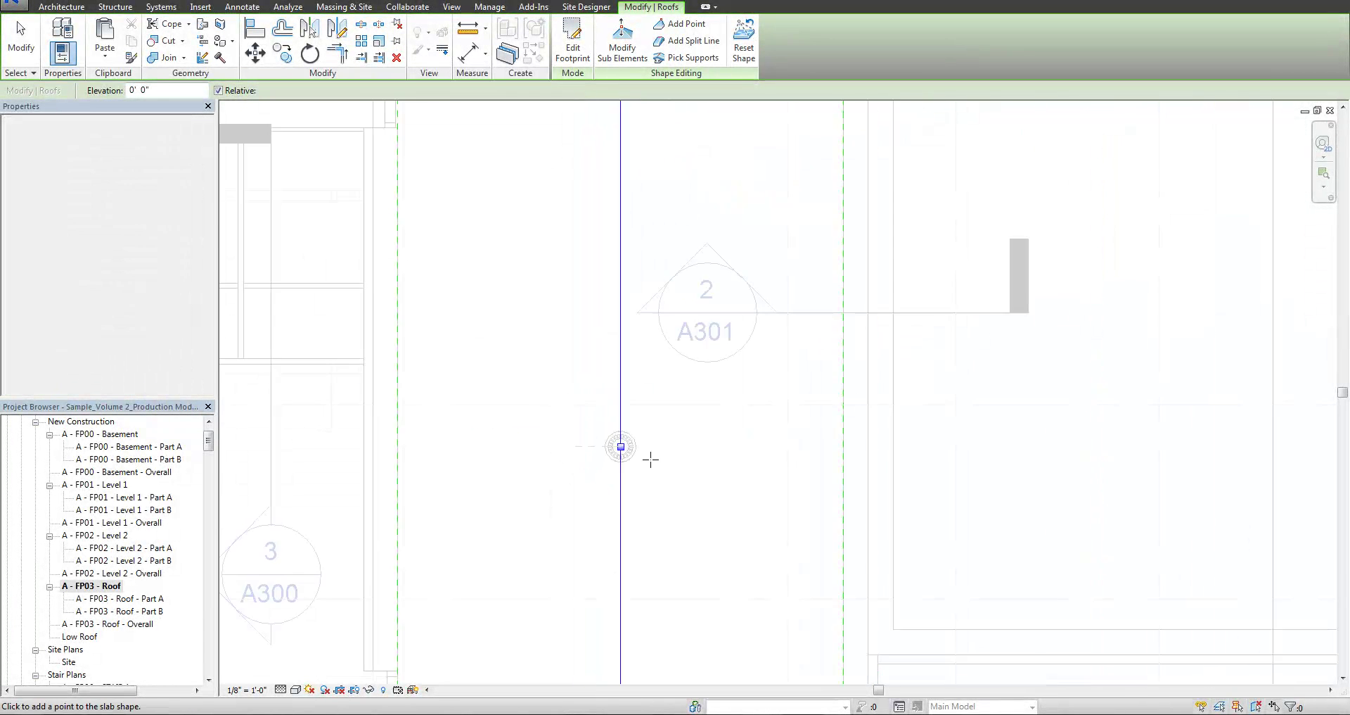
scroll(669, 419, down, 2)
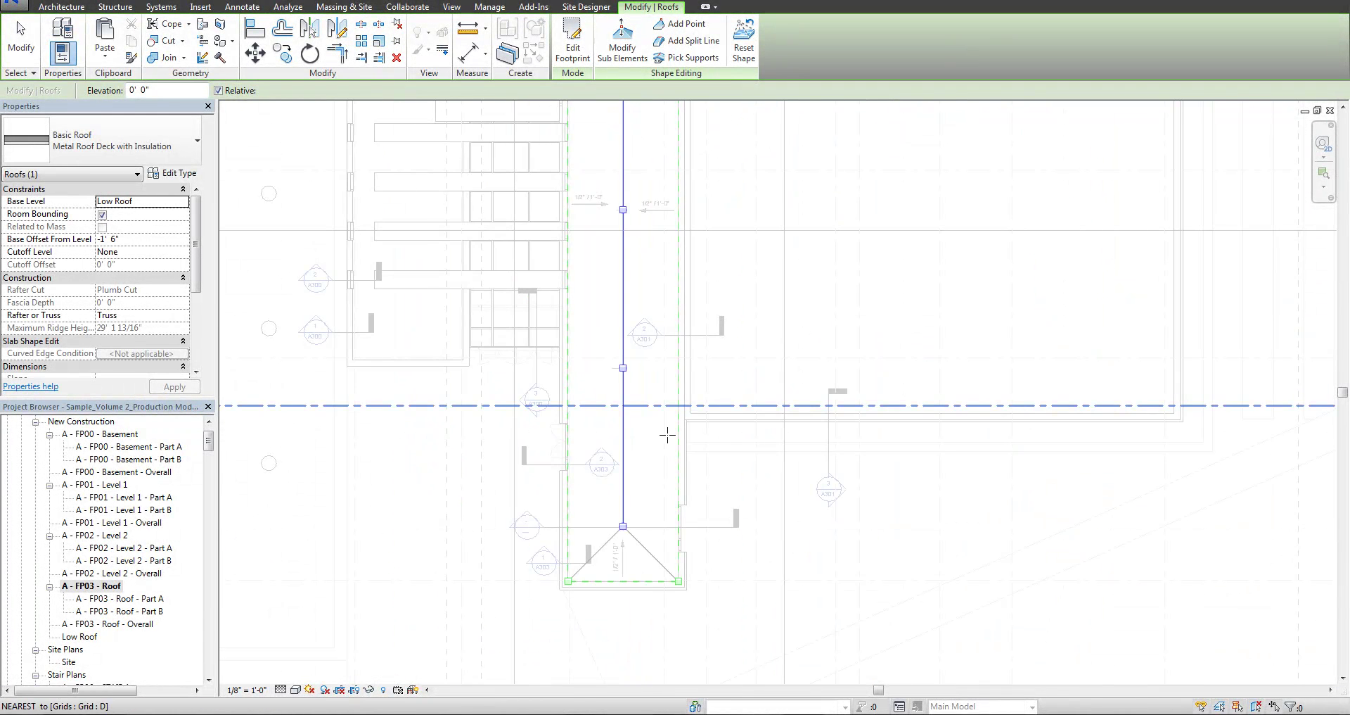
scroll(667, 435, up, 2)
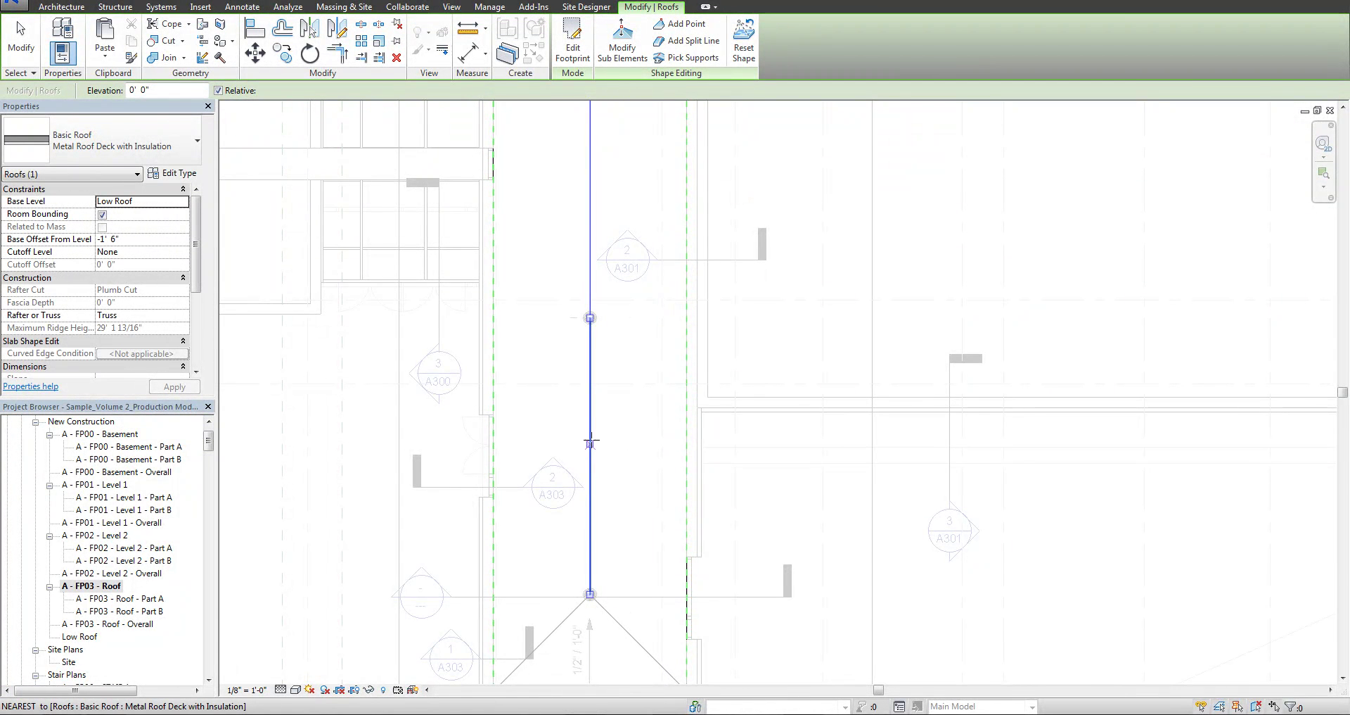
scroll(591, 440, up, 2)
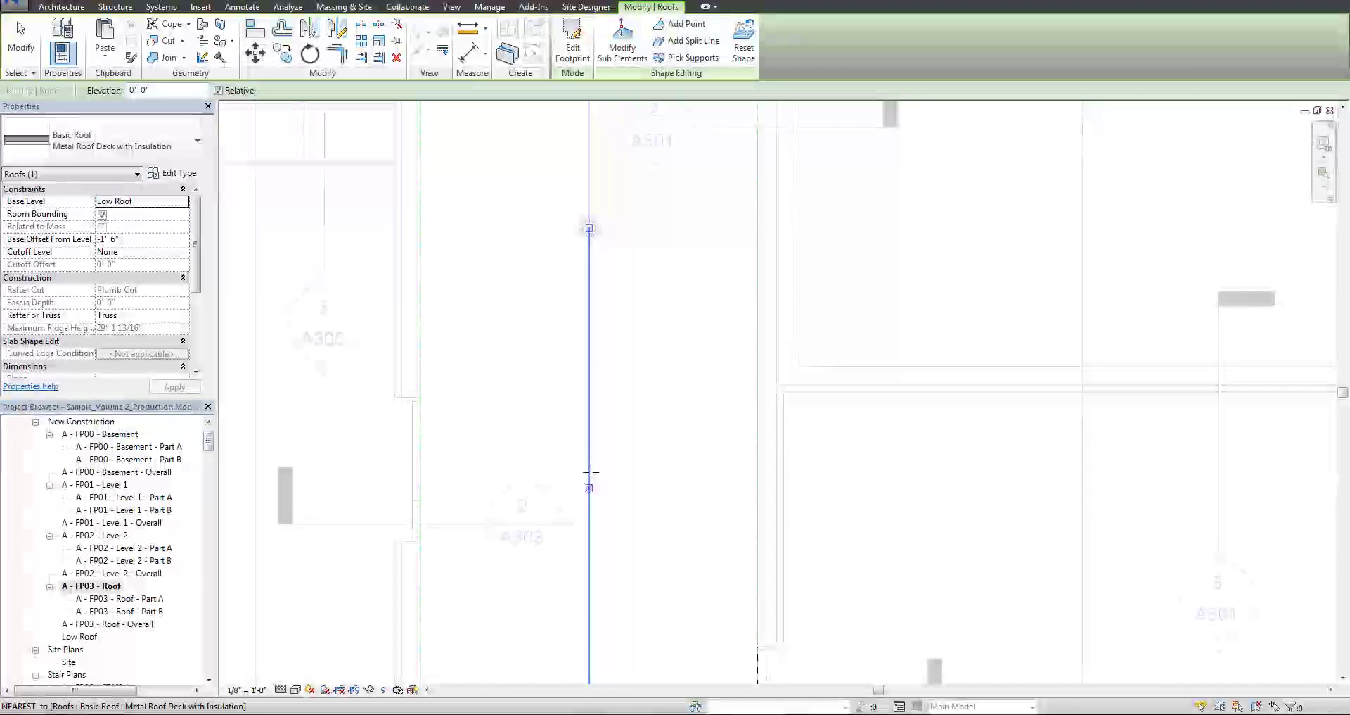
- Add shape points at the split line midpoints using the midpoint snap override
right_click(591, 470)
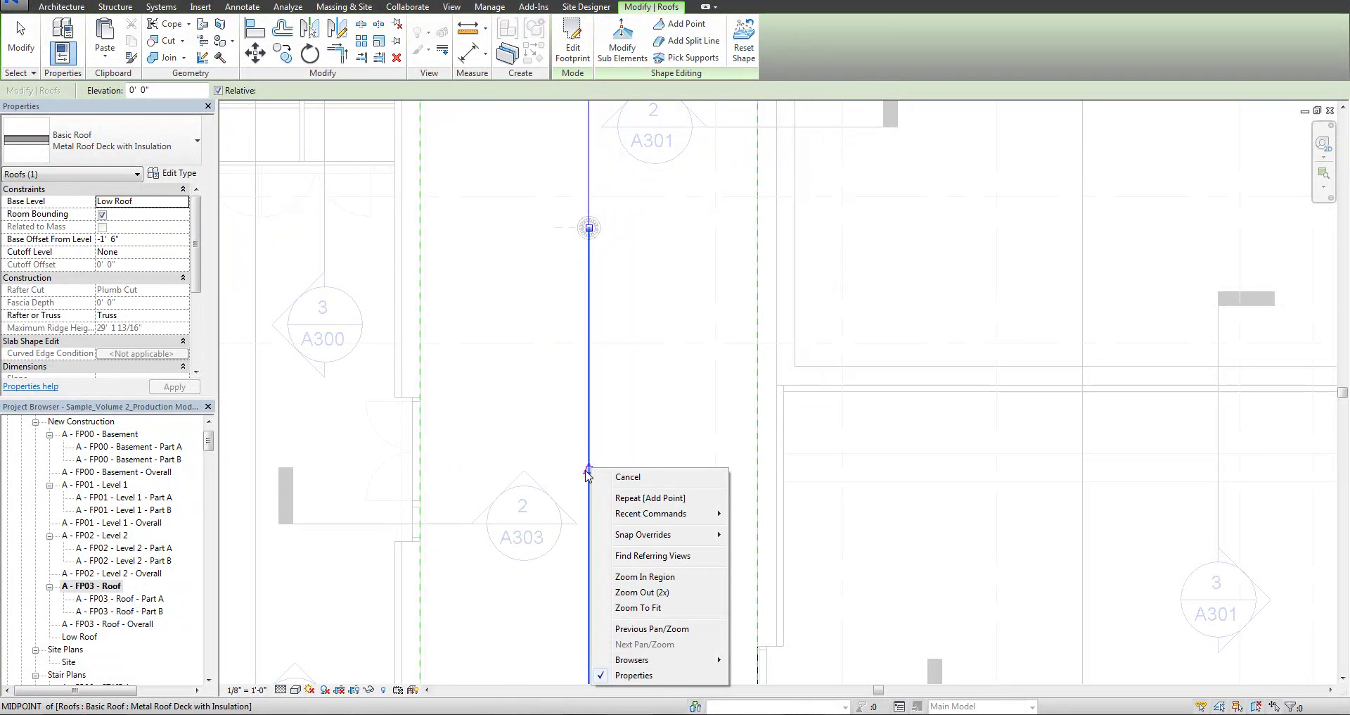
mouse_move(656, 539)
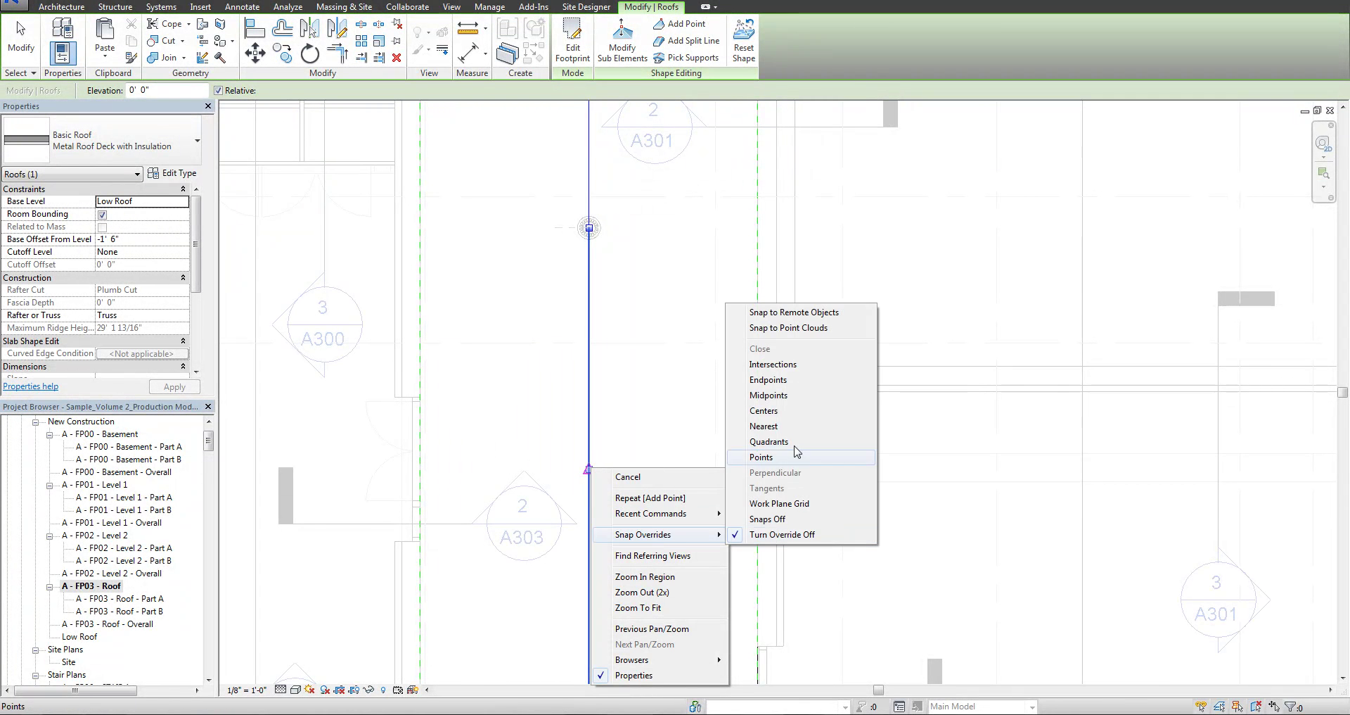
click(791, 396)
click(590, 471)
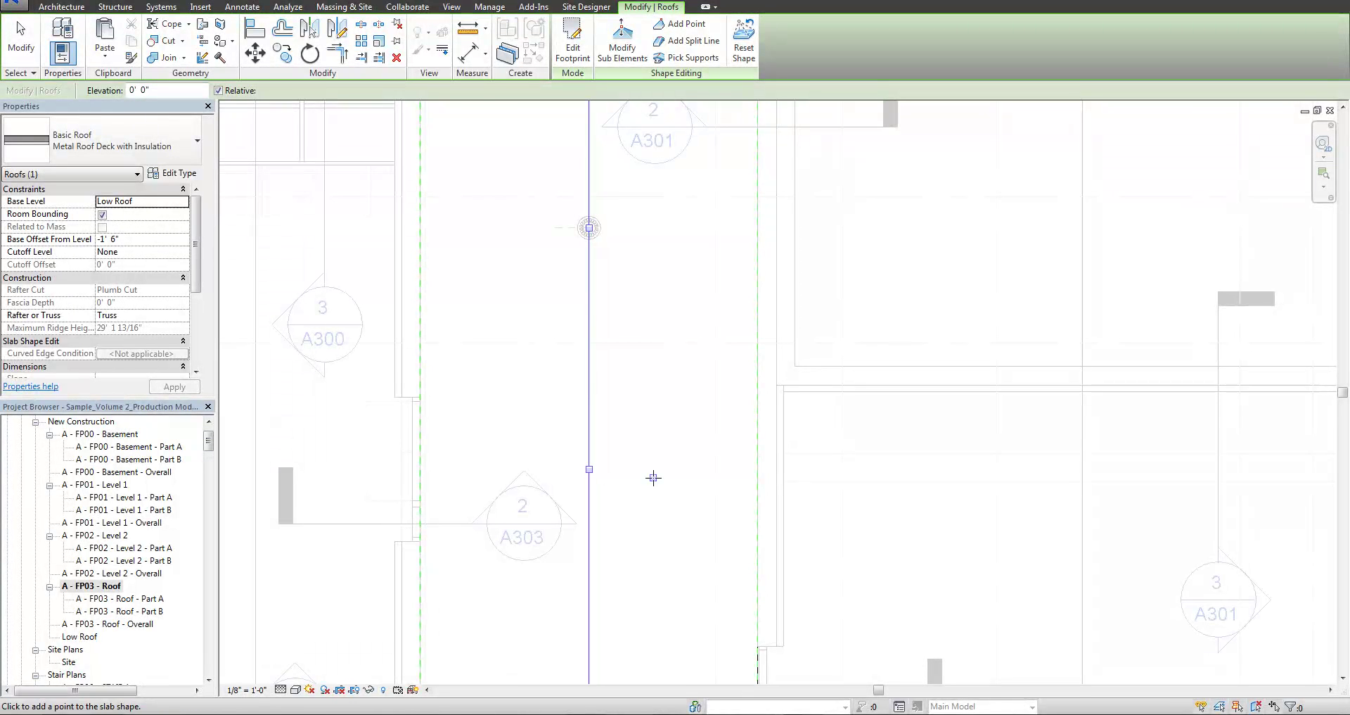
scroll(652, 477, down, 2)
middle_drag(643, 250, 630, 398)
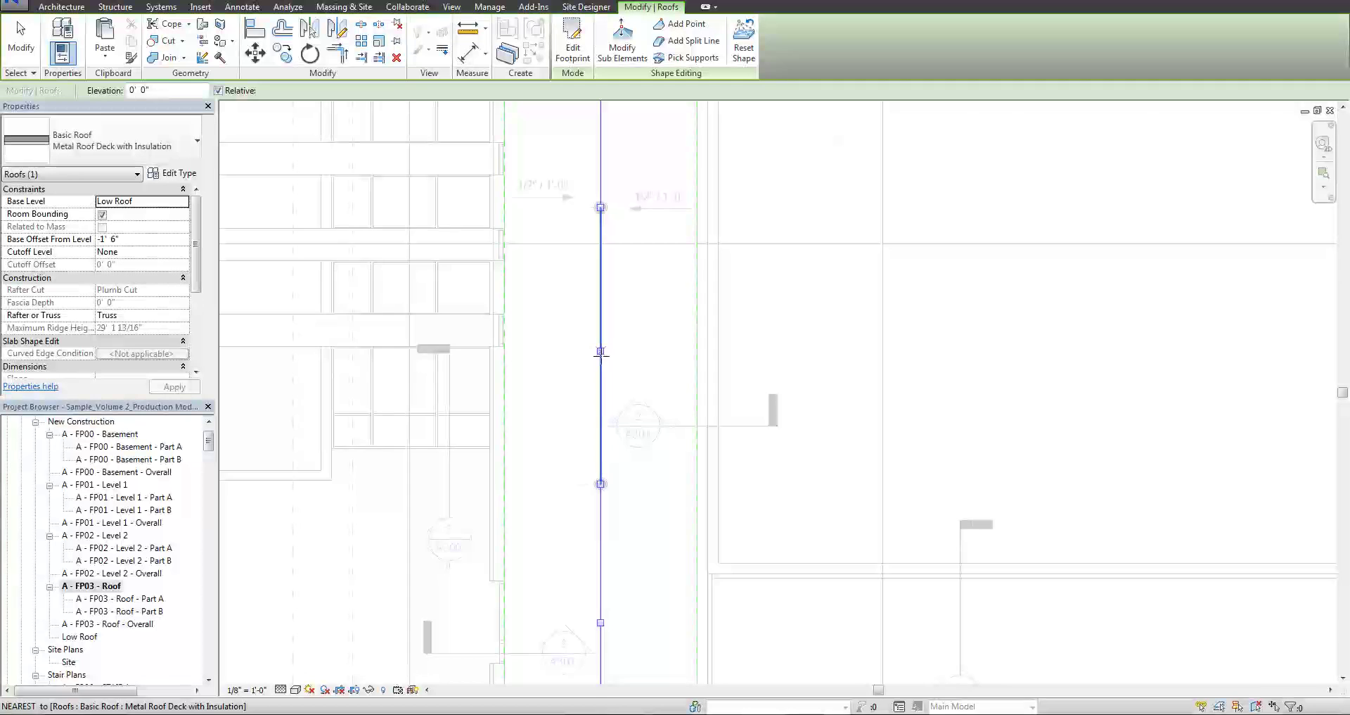
click(603, 348)
middle_drag(641, 416, 637, 693)
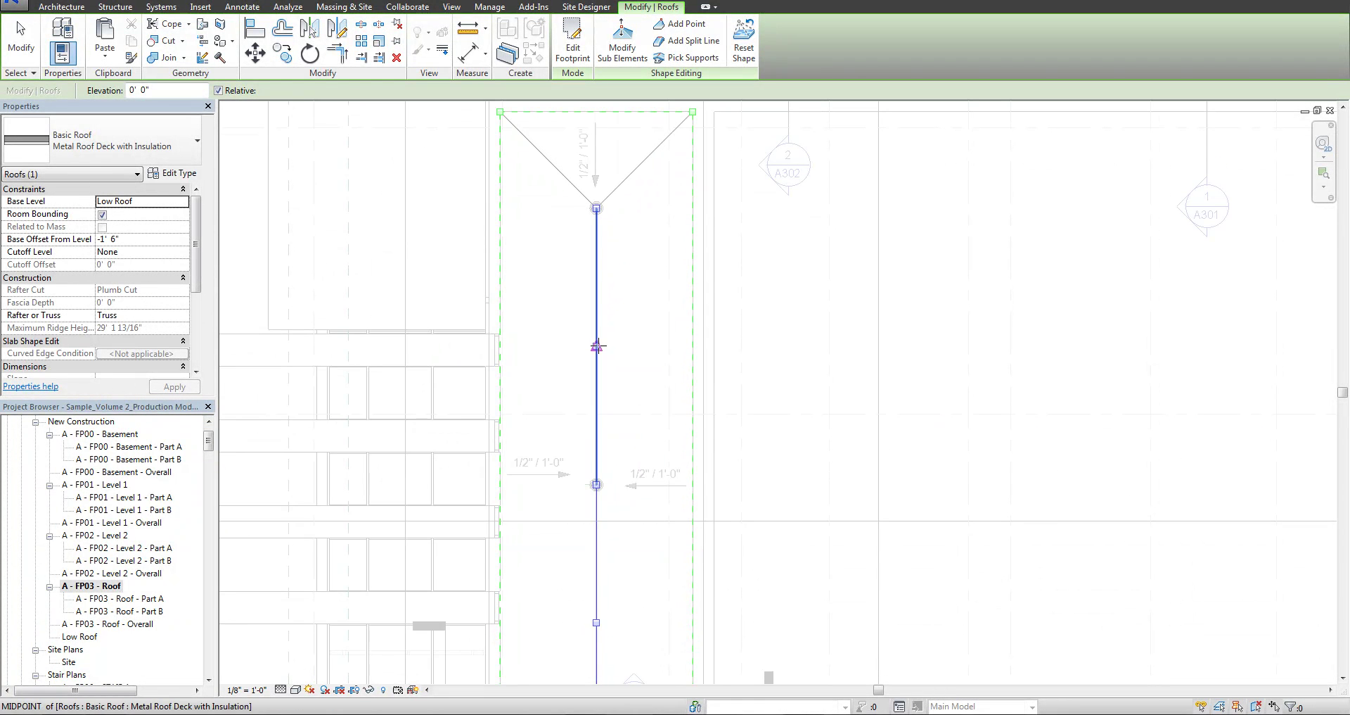
click(597, 346)
scroll(664, 309, down, 2)
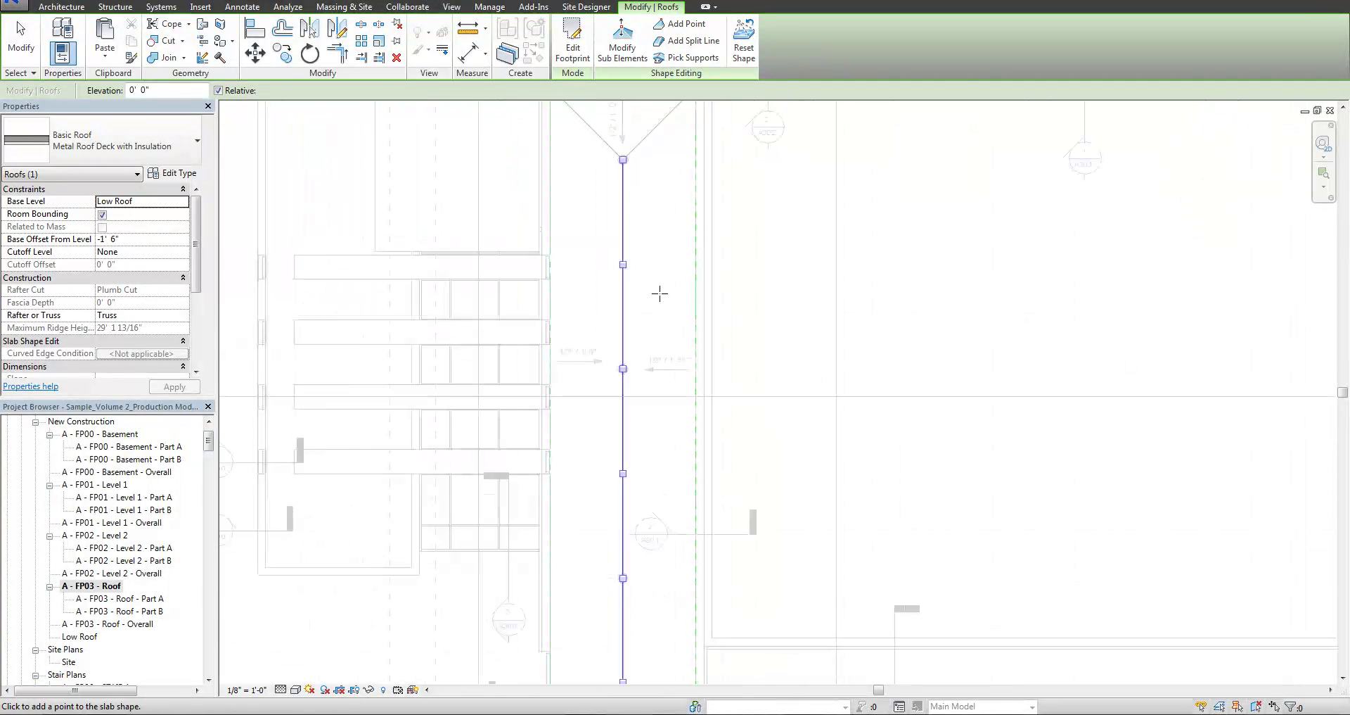
scroll(661, 302, down, 4)
scroll(661, 313, up, 6)
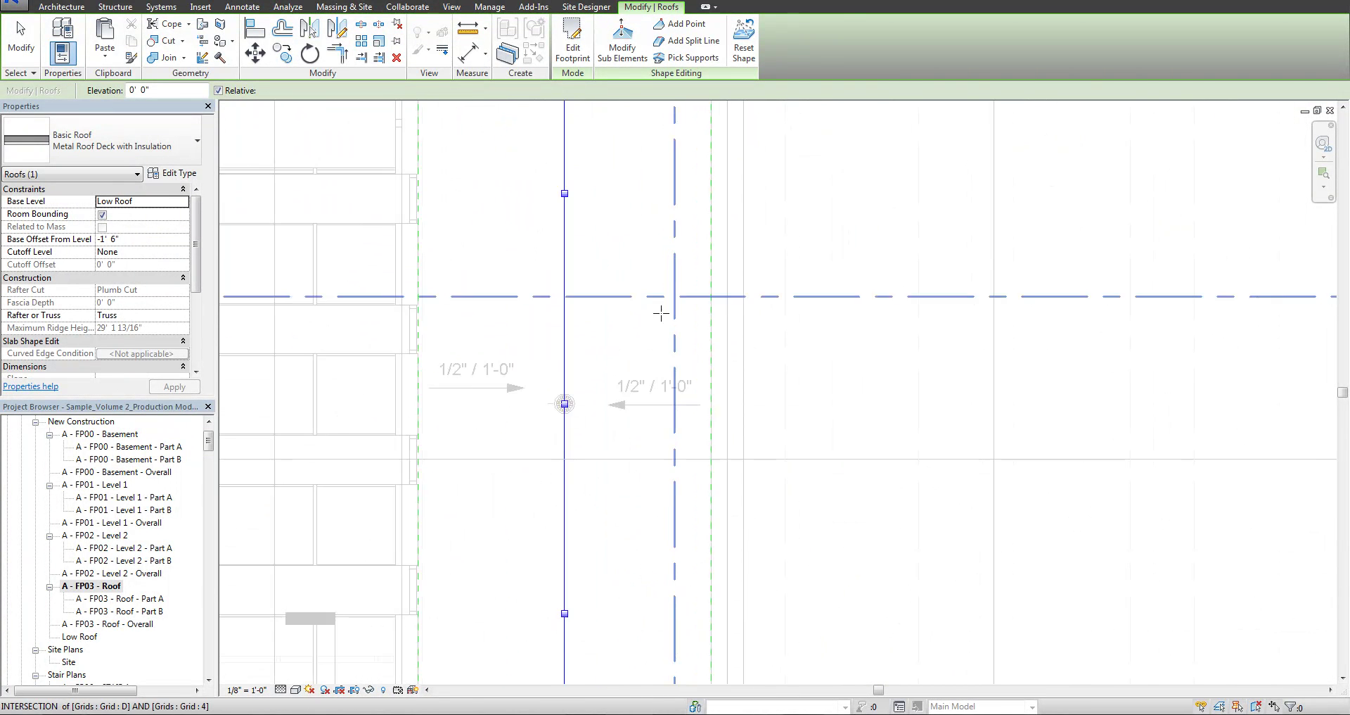
middle_drag(666, 343, 698, 428)
middle_drag(646, 277, 644, 277)
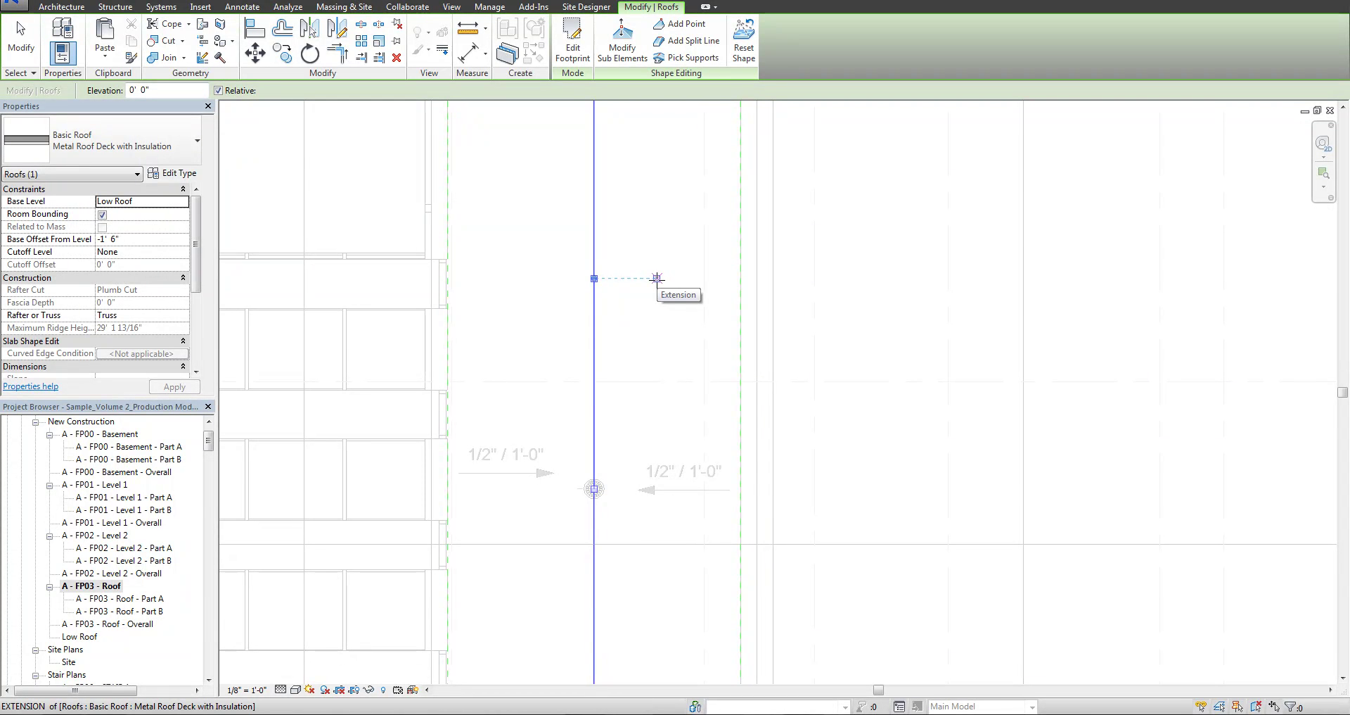
- Add a final shape point beside the ridge line, then reselect the roof for shape editing
click(656, 278)
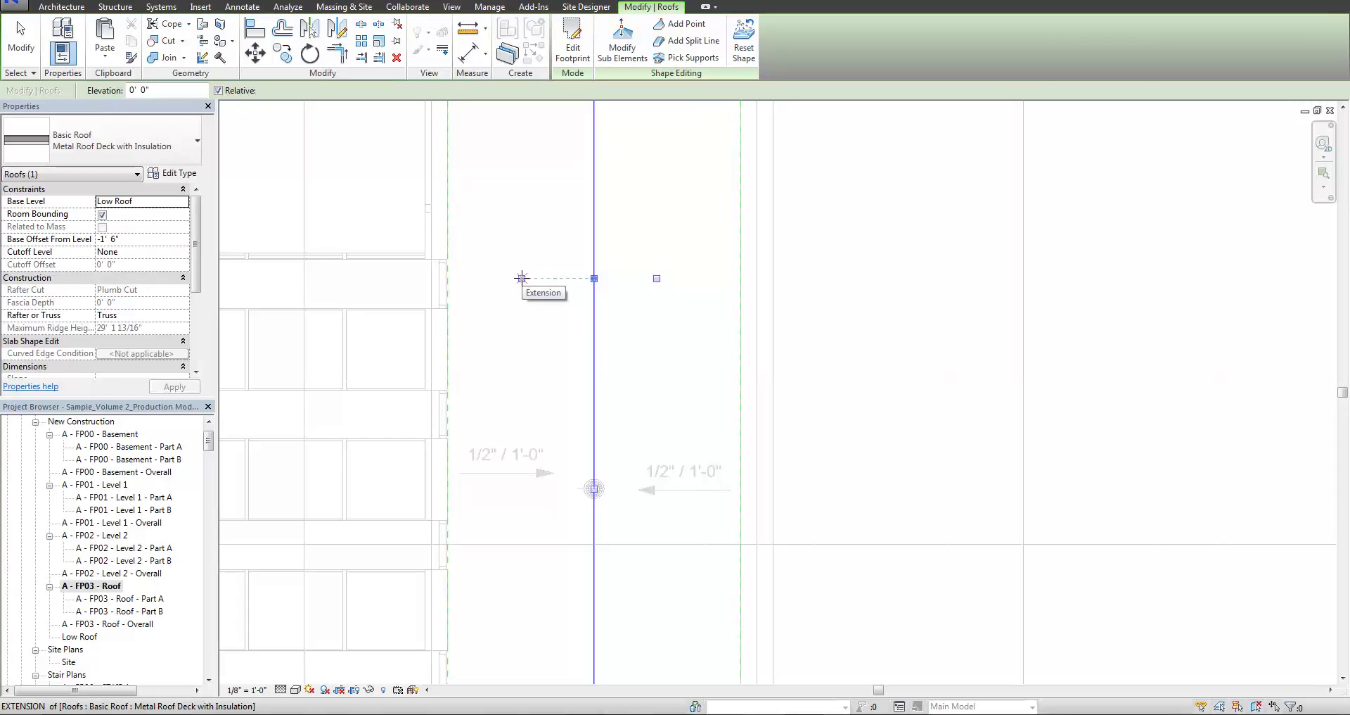
key(Escape)
key(Escape)
key(d)
key(i)
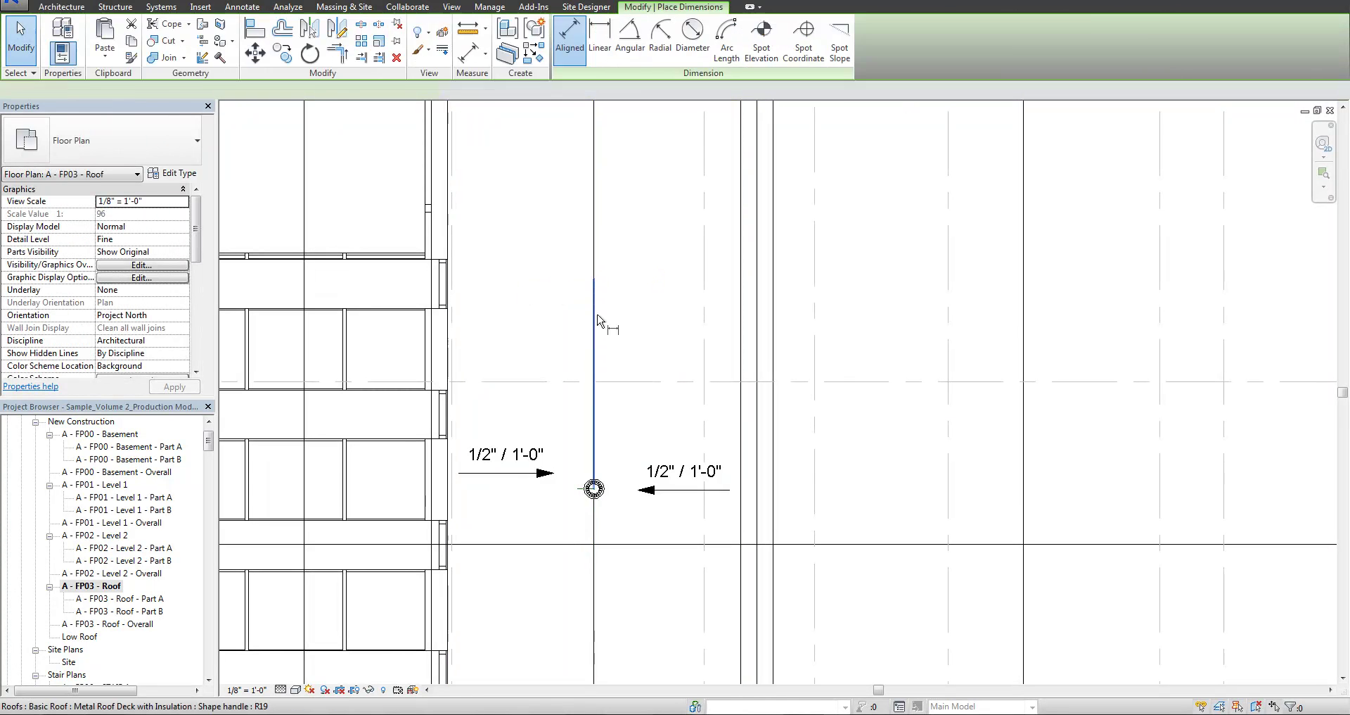
key(Escape)
click(598, 317)
click(621, 42)
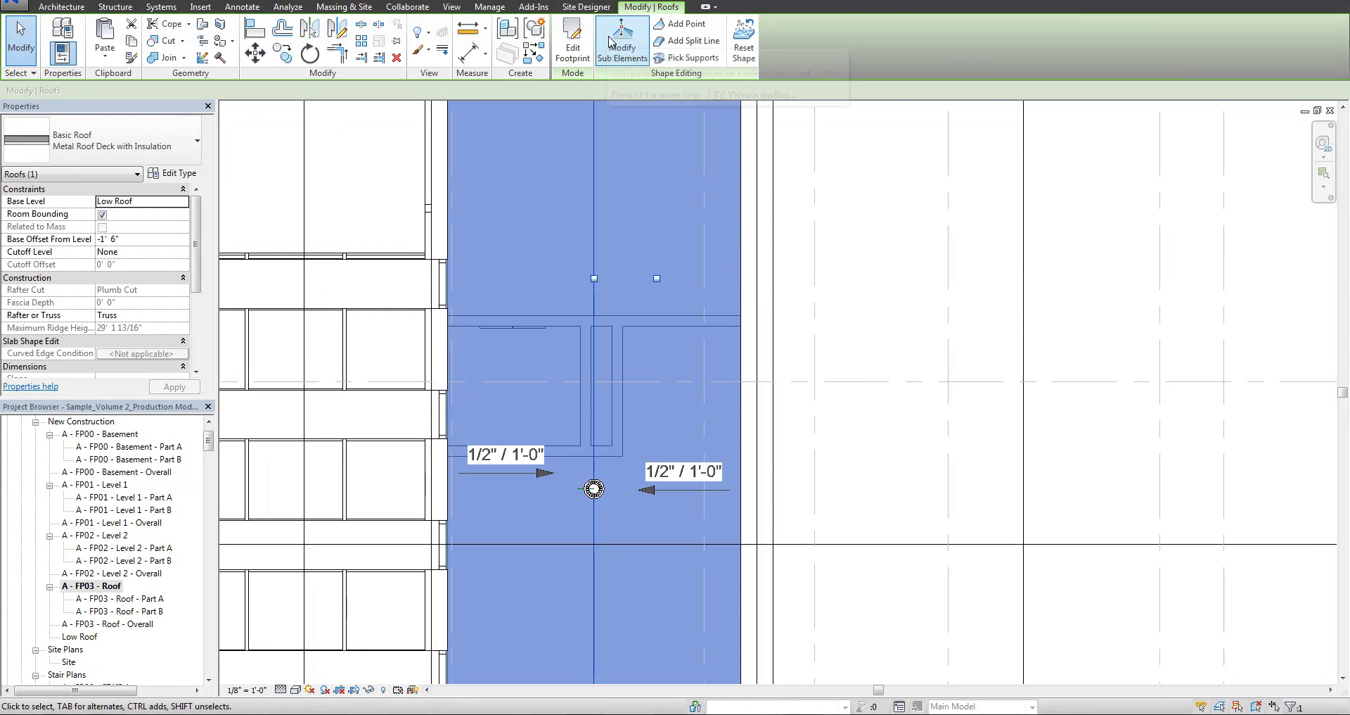
key(d)
key(i)
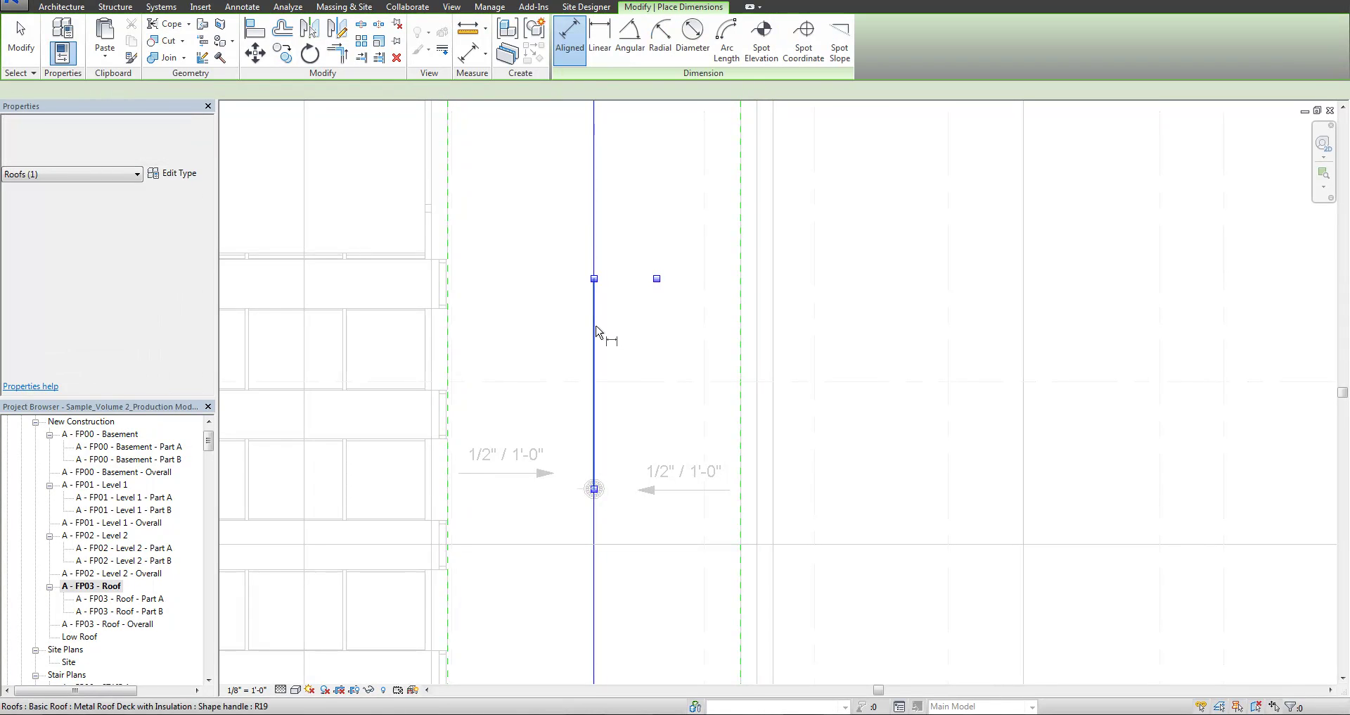
click(598, 310)
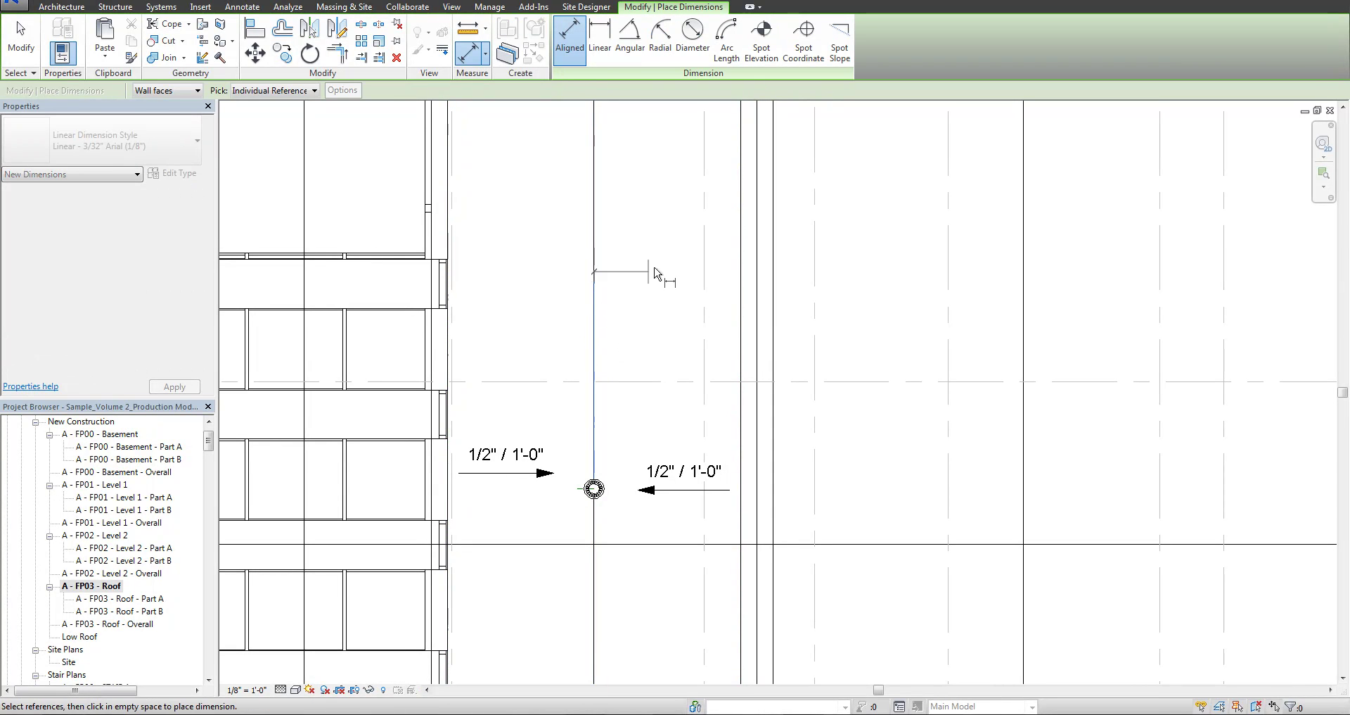
key(Escape)
key(Escape)
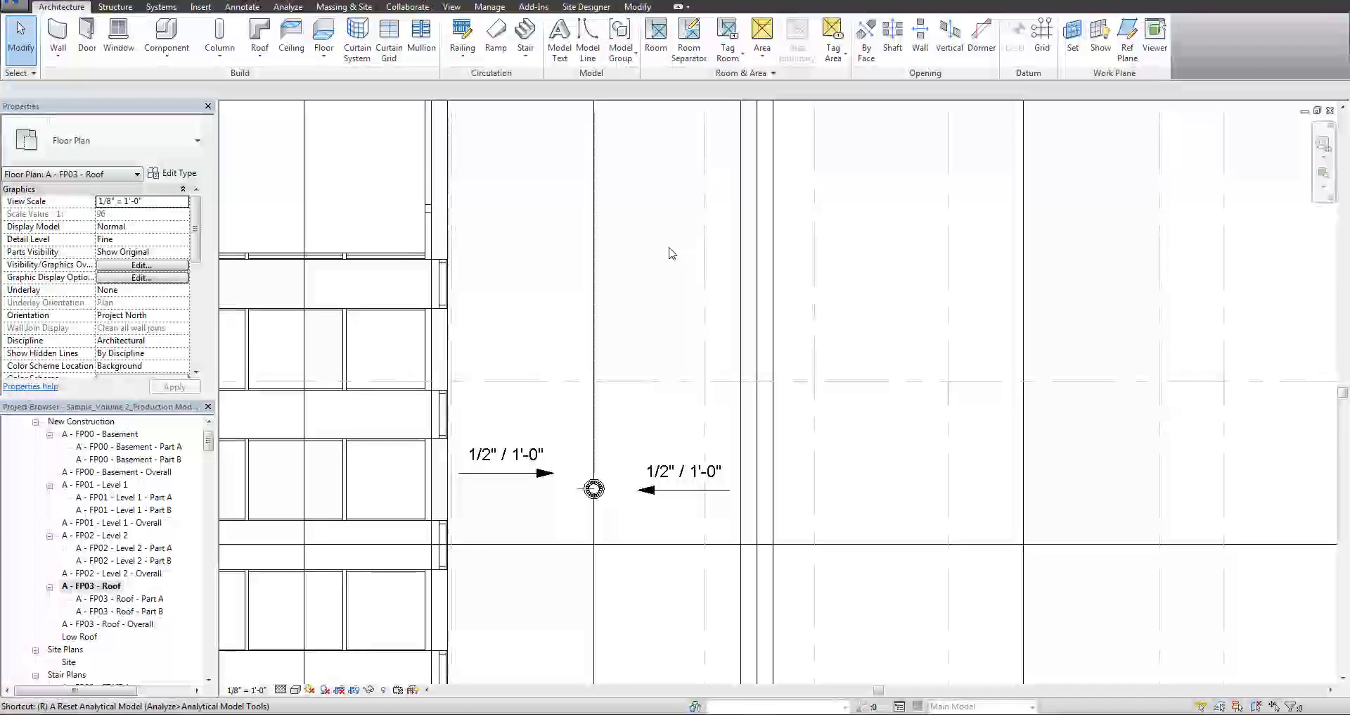
- Draw a vertical reference plane from the upper drain to the lower drain
key(r)
key(p)
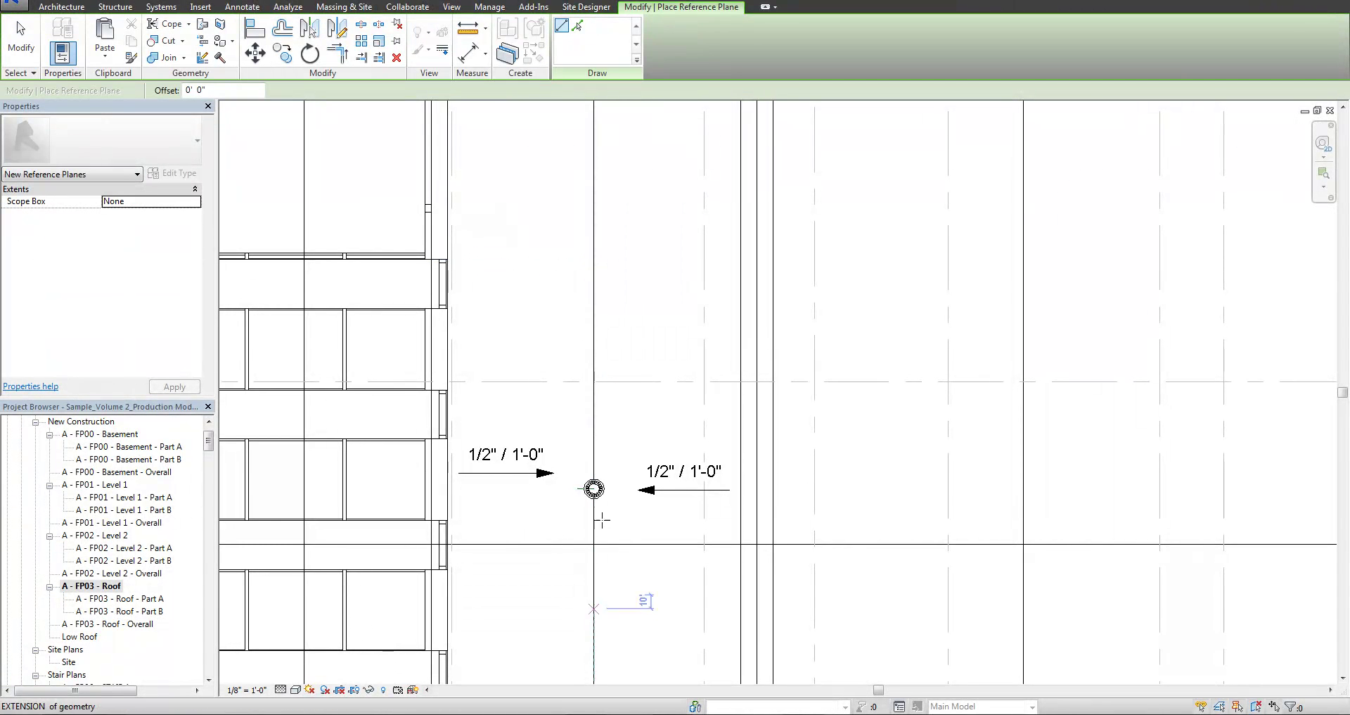
scroll(602, 520, down, 3)
click(610, 208)
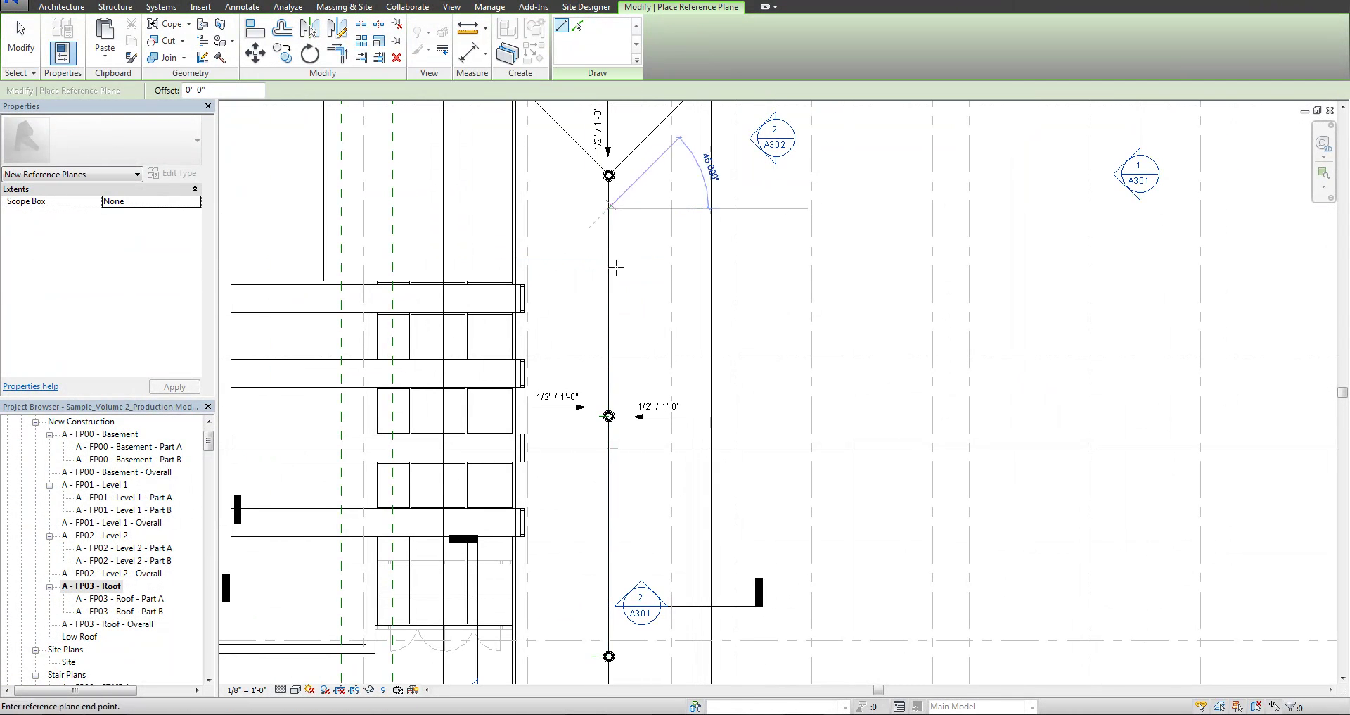
middle_drag(581, 654, 620, 298)
click(653, 449)
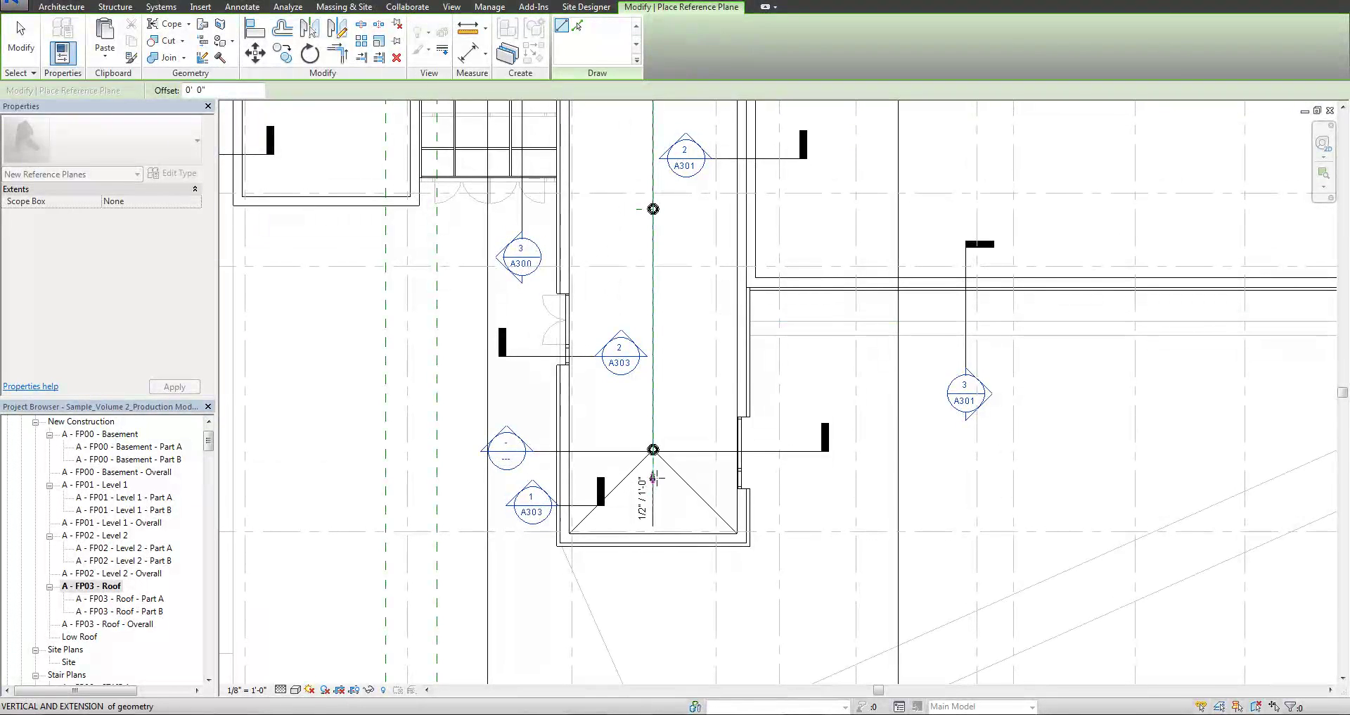
key(Escape)
key(Escape)
- Move the new reference plane 4' to the right of the roof ridge
scroll(653, 453, up, 2)
click(649, 468)
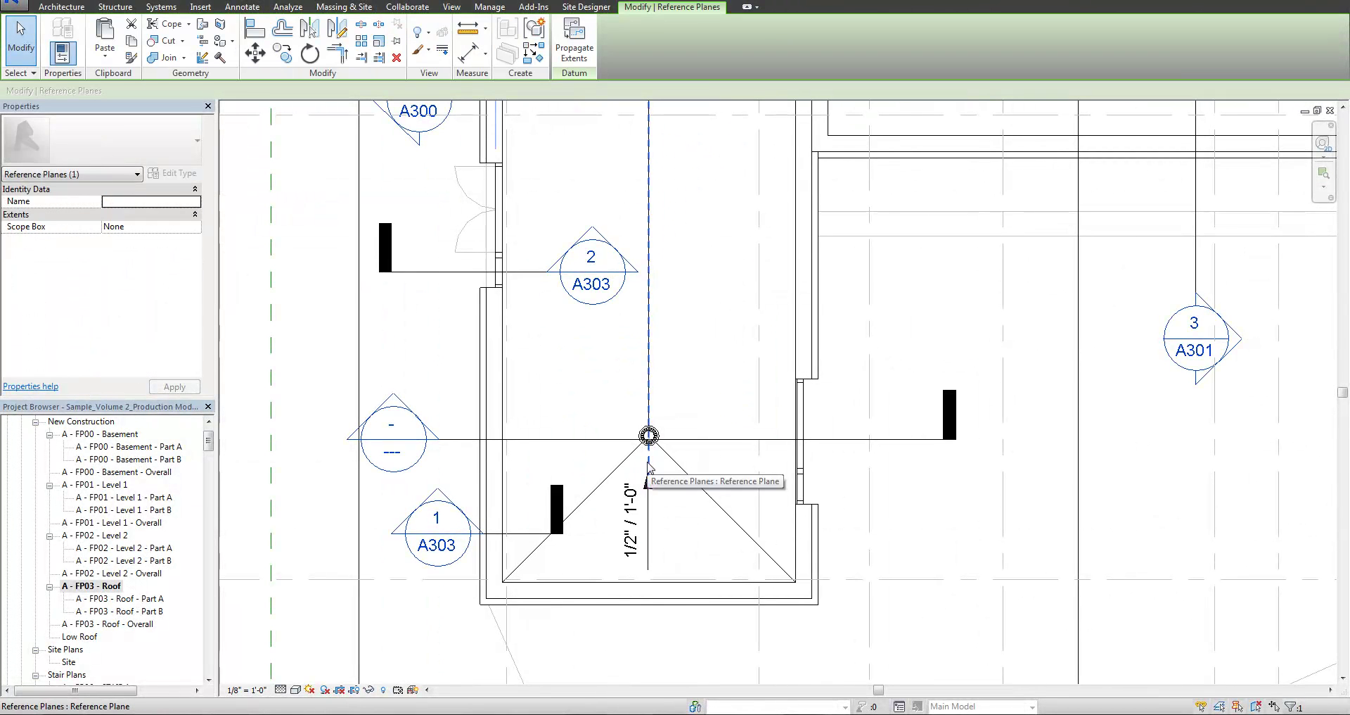
key(m)
key(v)
click(654, 459)
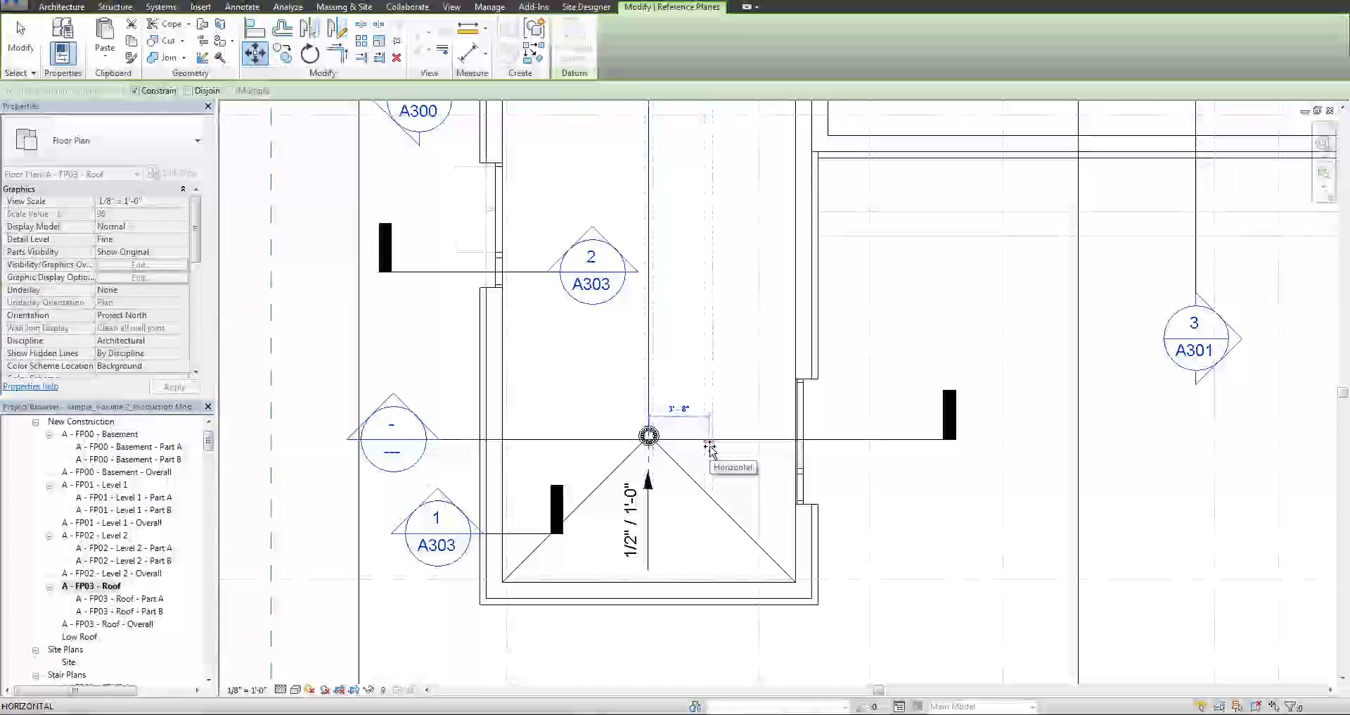
key(Return)
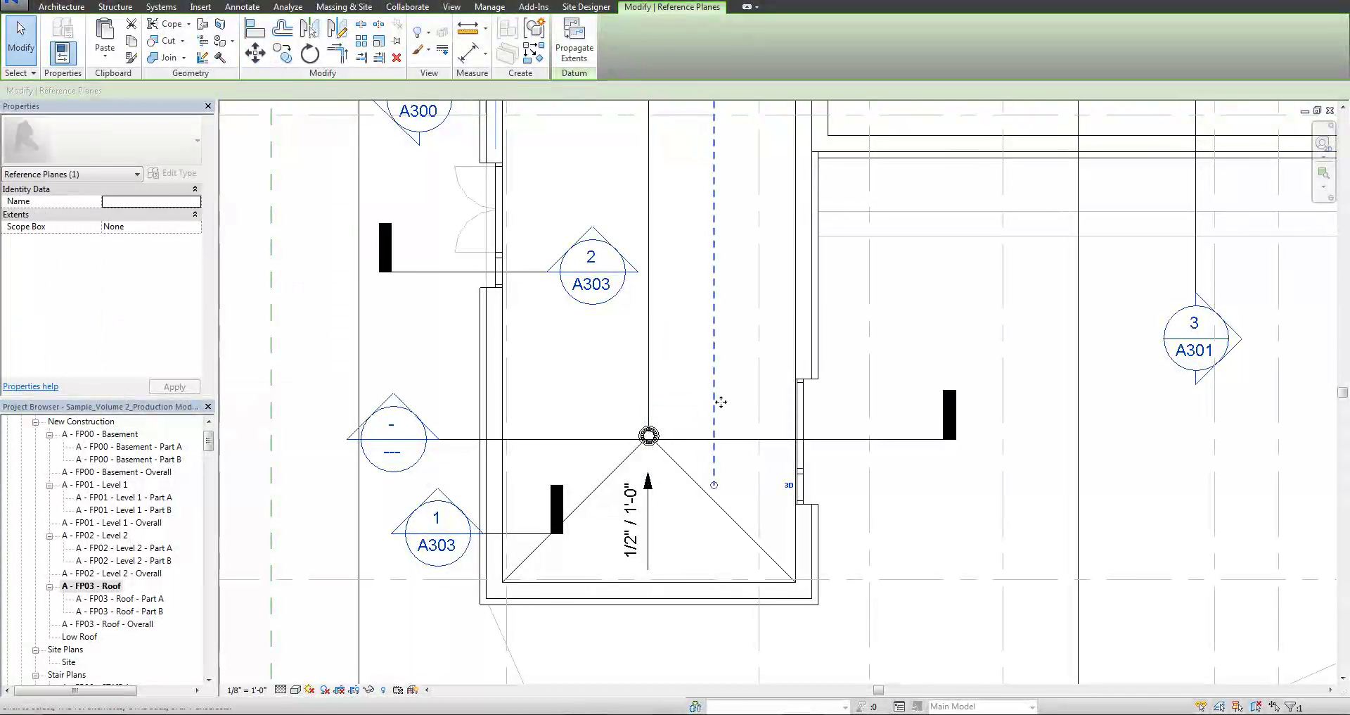
click(696, 376)
scroll(722, 422, down, 3)
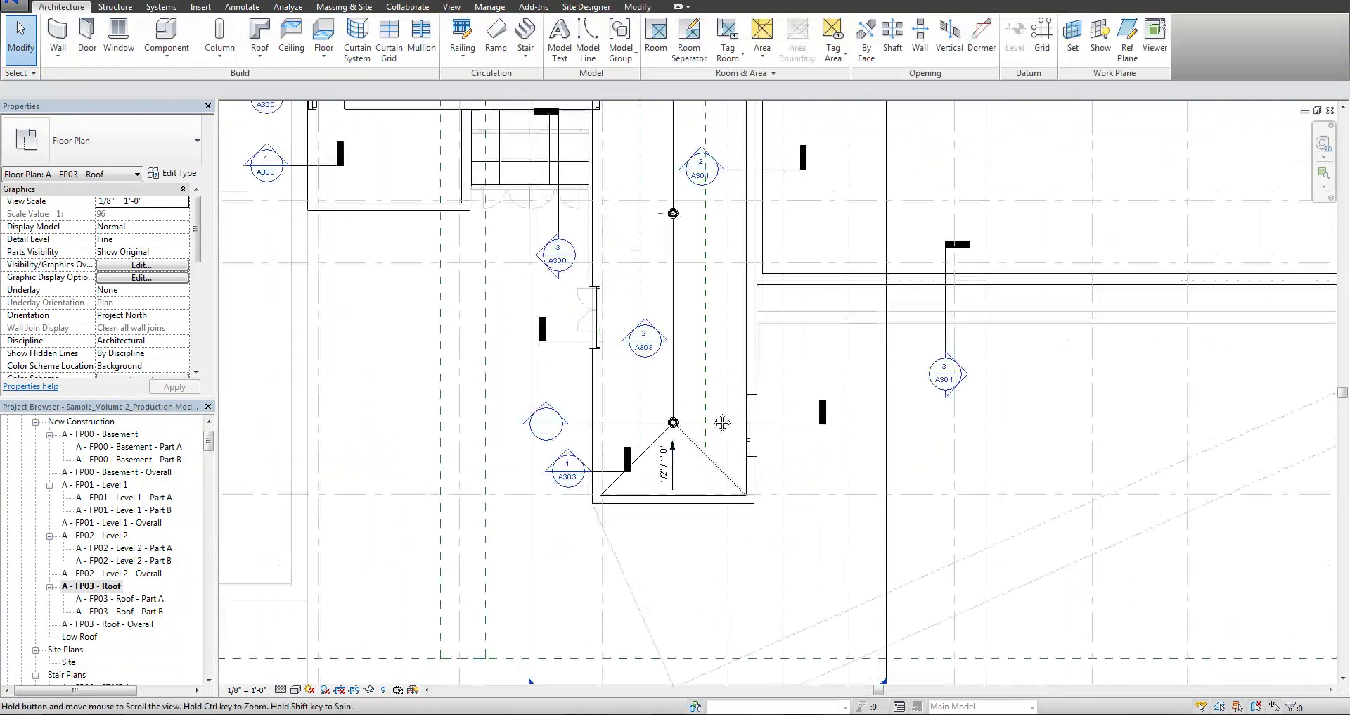
middle_drag(722, 422, 711, 693)
middle_drag(696, 345, 698, 440)
scroll(688, 434, up, 1)
click(660, 444)
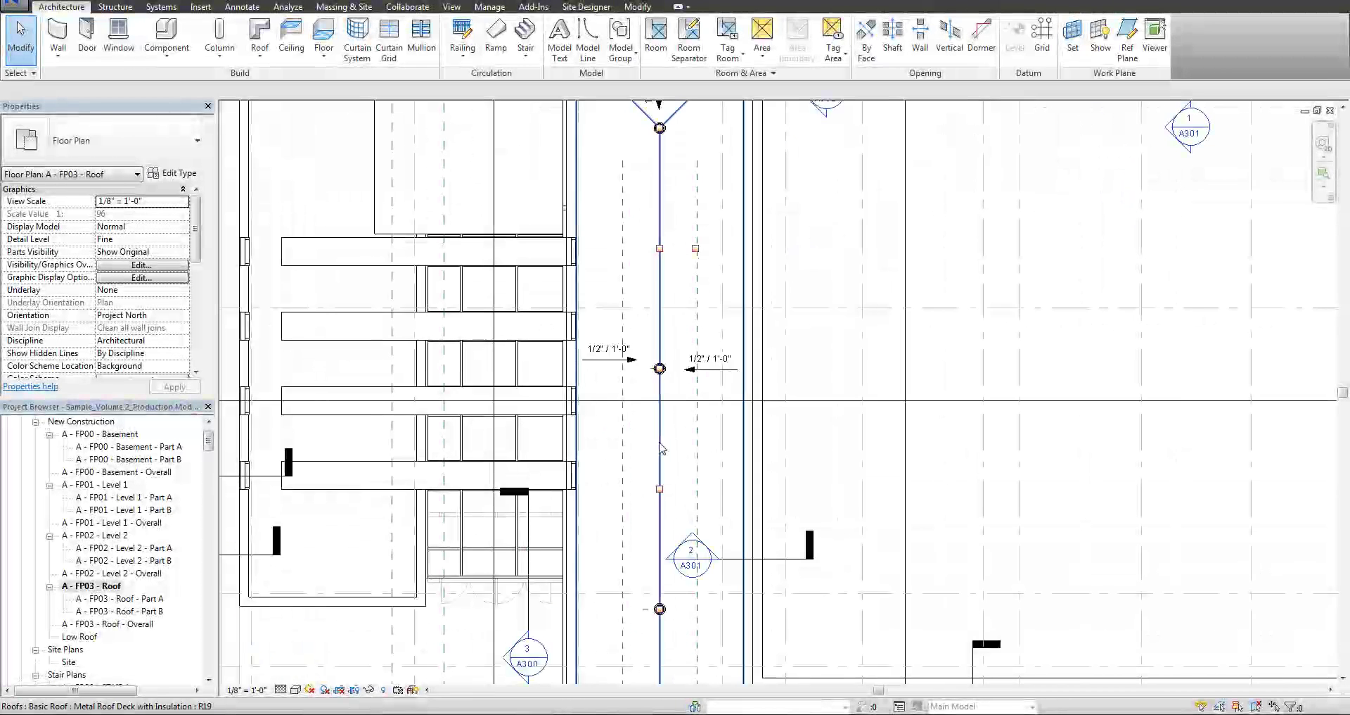
- Draw a split line from the upper ridge point out to the right reference plane
click(661, 447)
click(622, 43)
scroll(712, 250, up, 2)
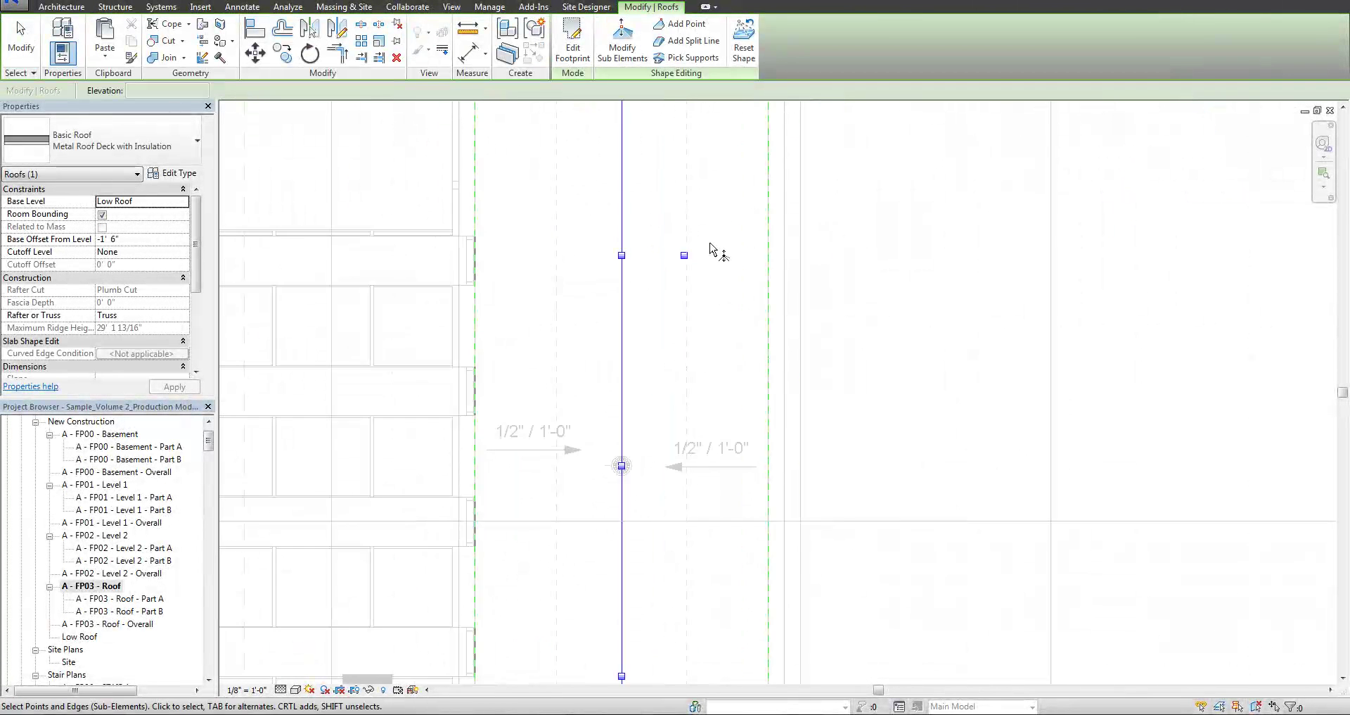
scroll(712, 250, up, 1)
click(671, 262)
middle_drag(714, 310, 733, 386)
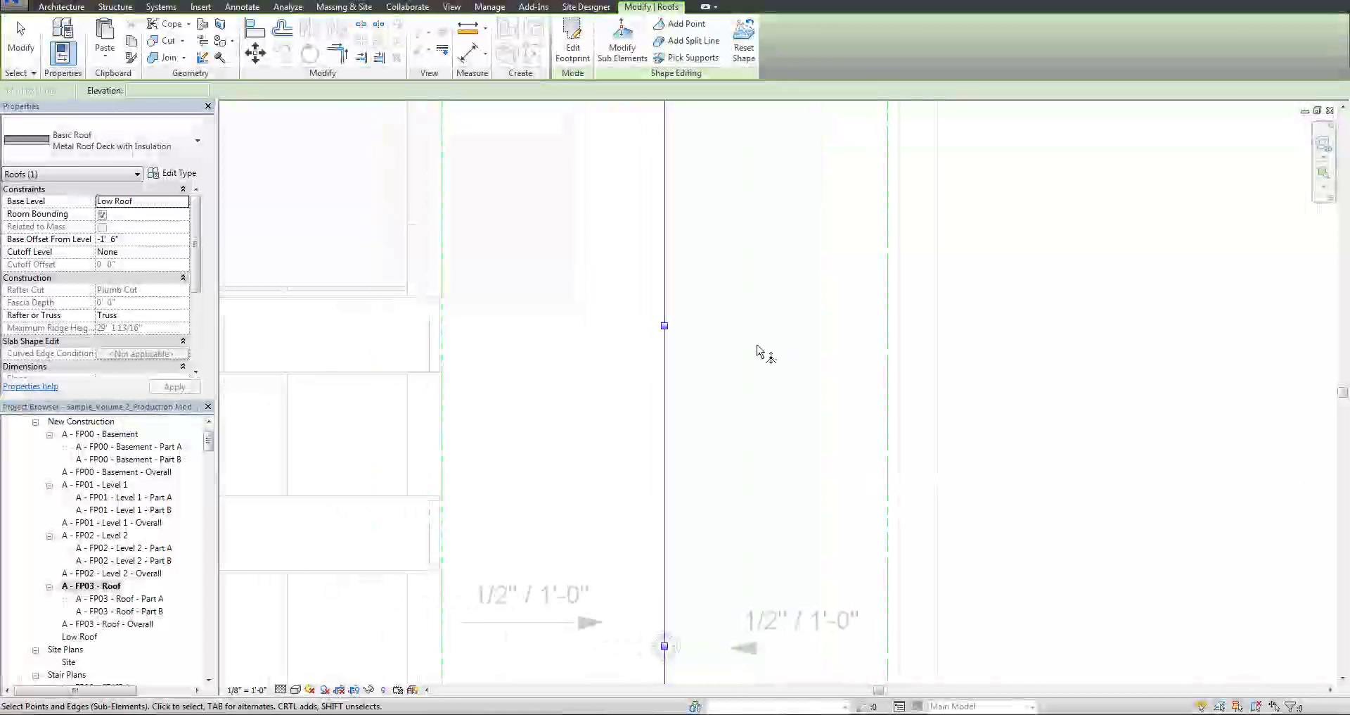
click(623, 42)
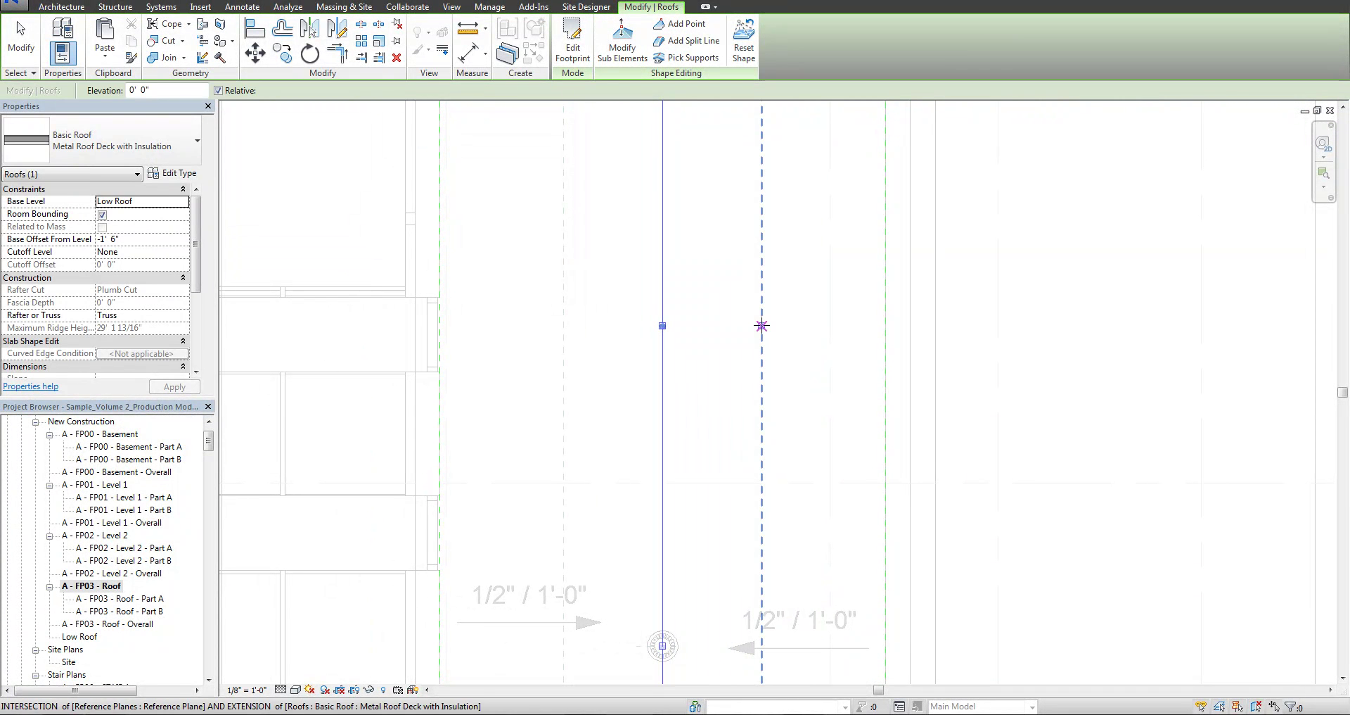
click(662, 326)
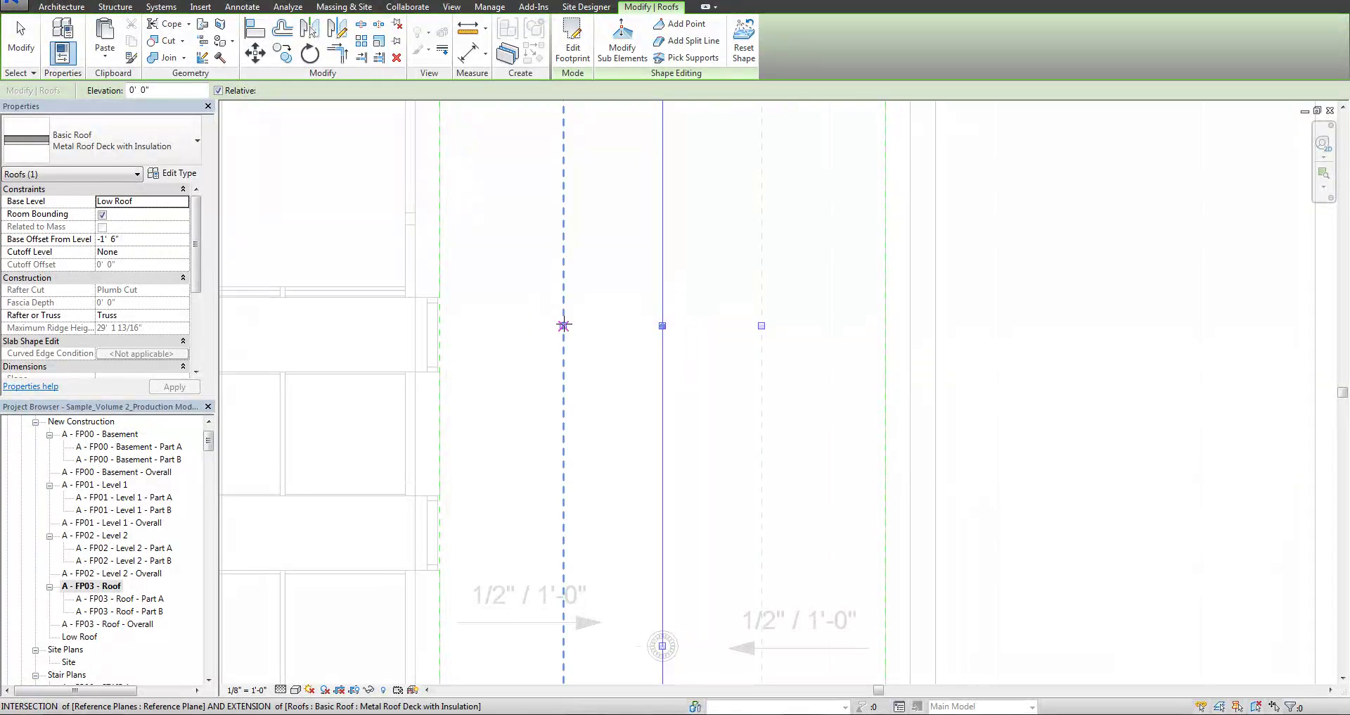
- Draw a split line between the left reference plane and the next ridge point, then finish editing
scroll(606, 320, down, 3)
middle_drag(613, 596, 634, 428)
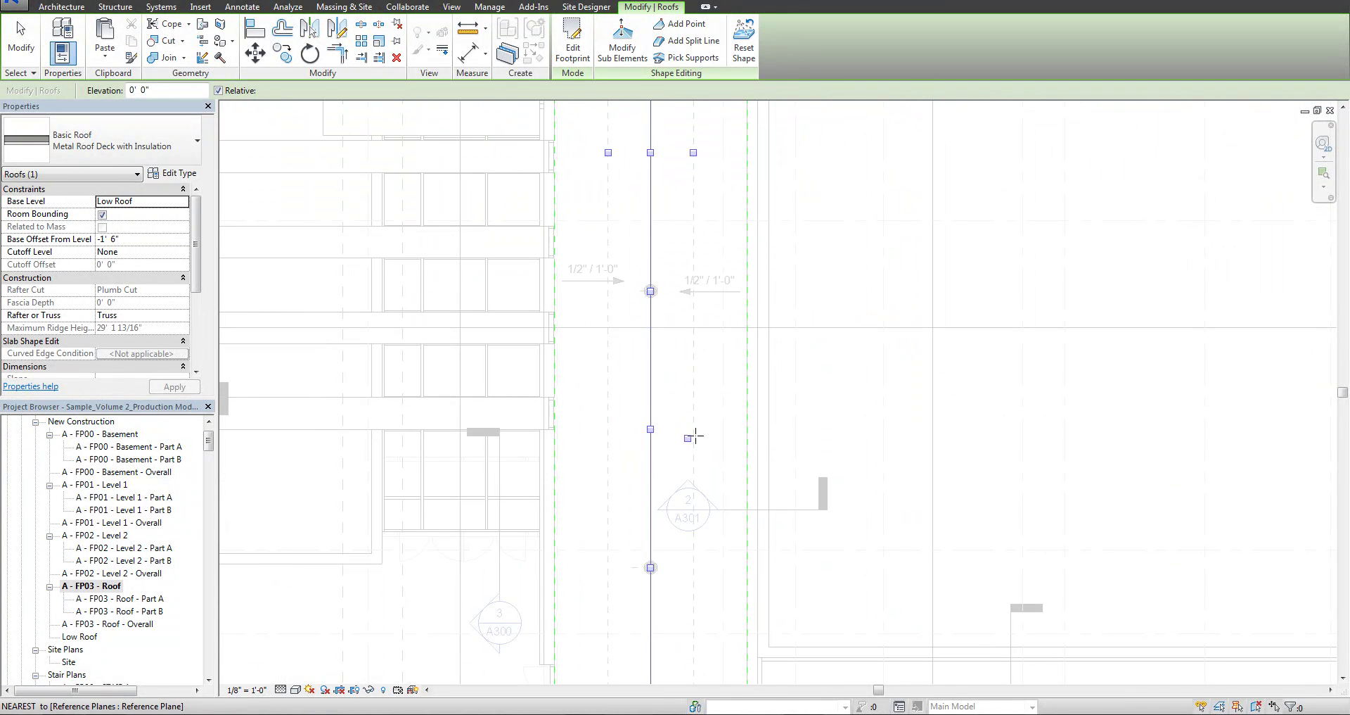
click(607, 429)
middle_drag(659, 615, 675, 414)
click(675, 414)
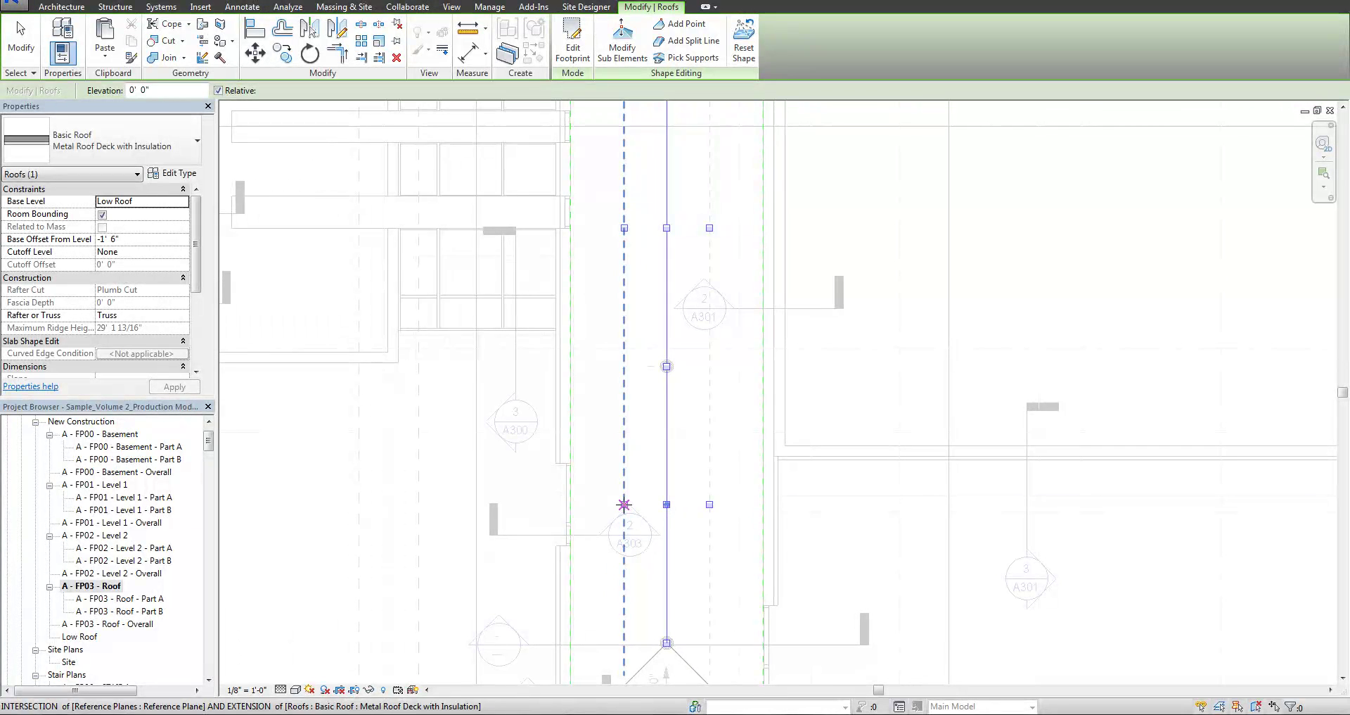
key(Escape)
key(Escape)
click(666, 494)
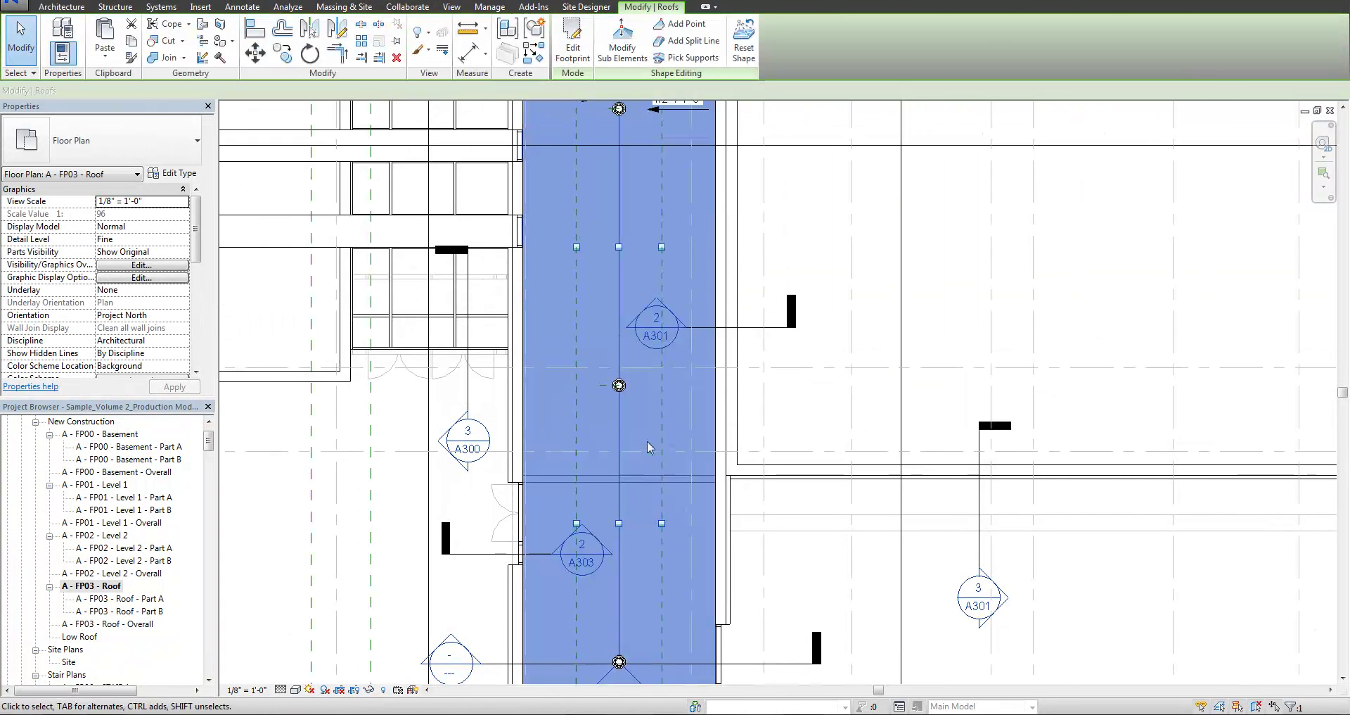
scroll(555, 573, down, 4)
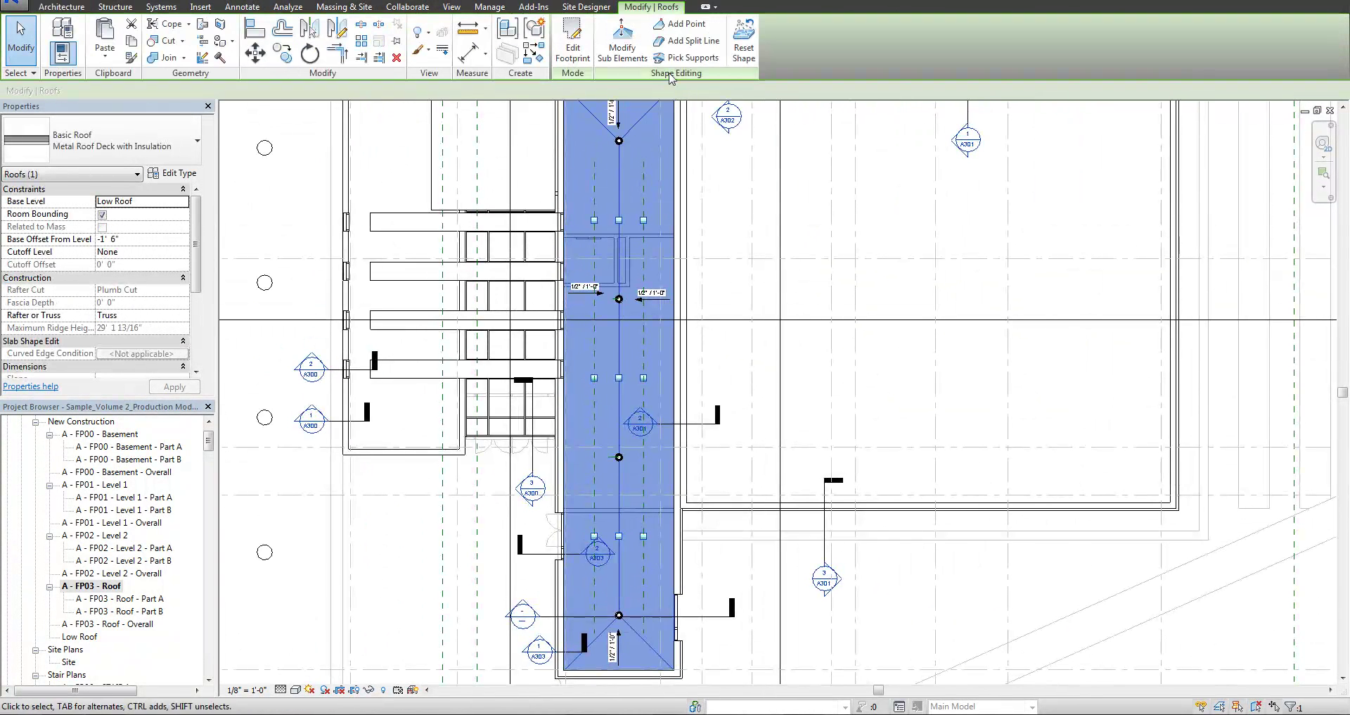
- Select two cricket ridge points and raise their elevation to 4 1/2"
click(623, 42)
scroll(629, 542, up, 1)
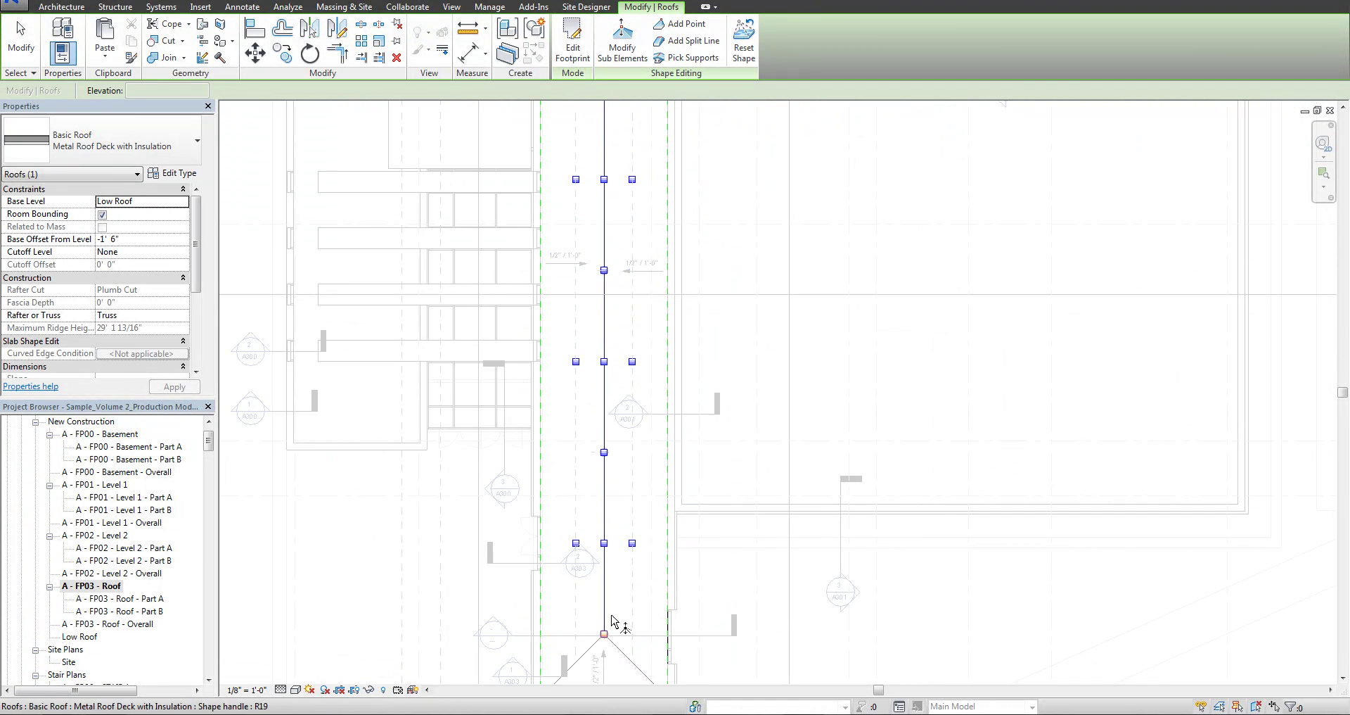
click(605, 543)
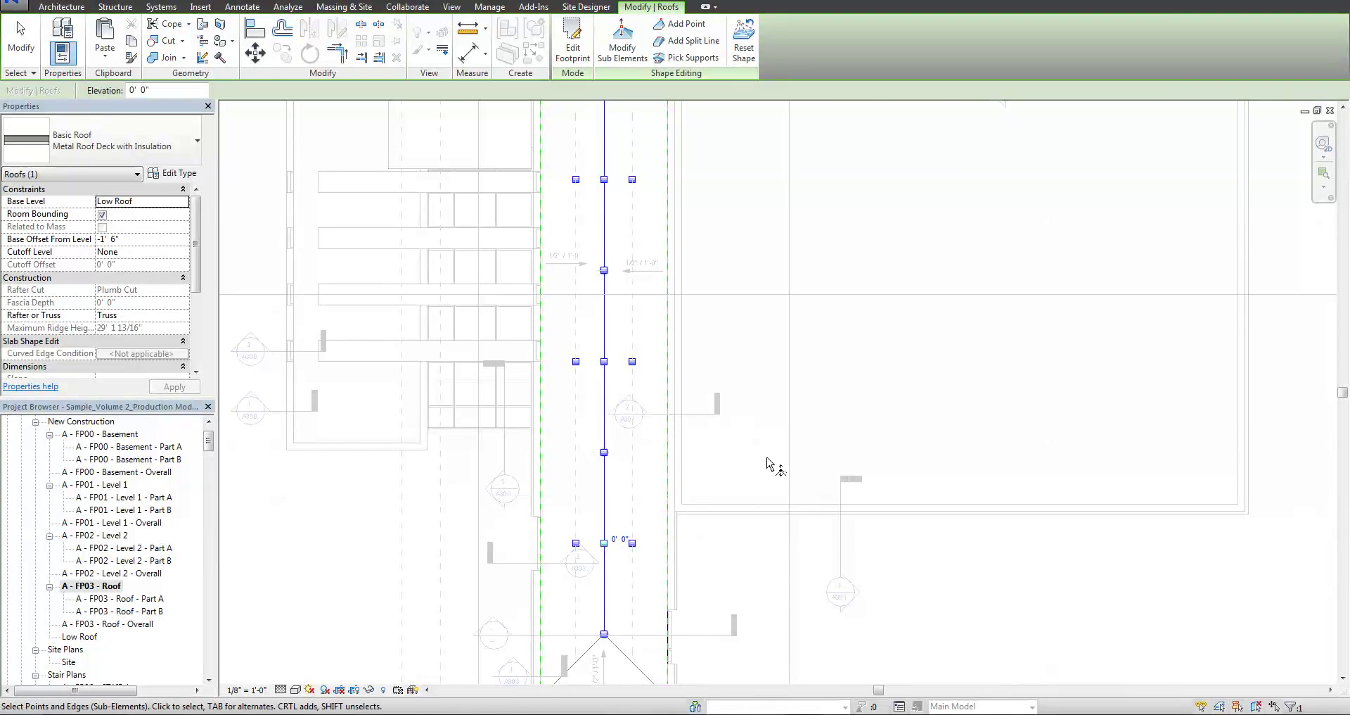
ctrl+click(606, 363)
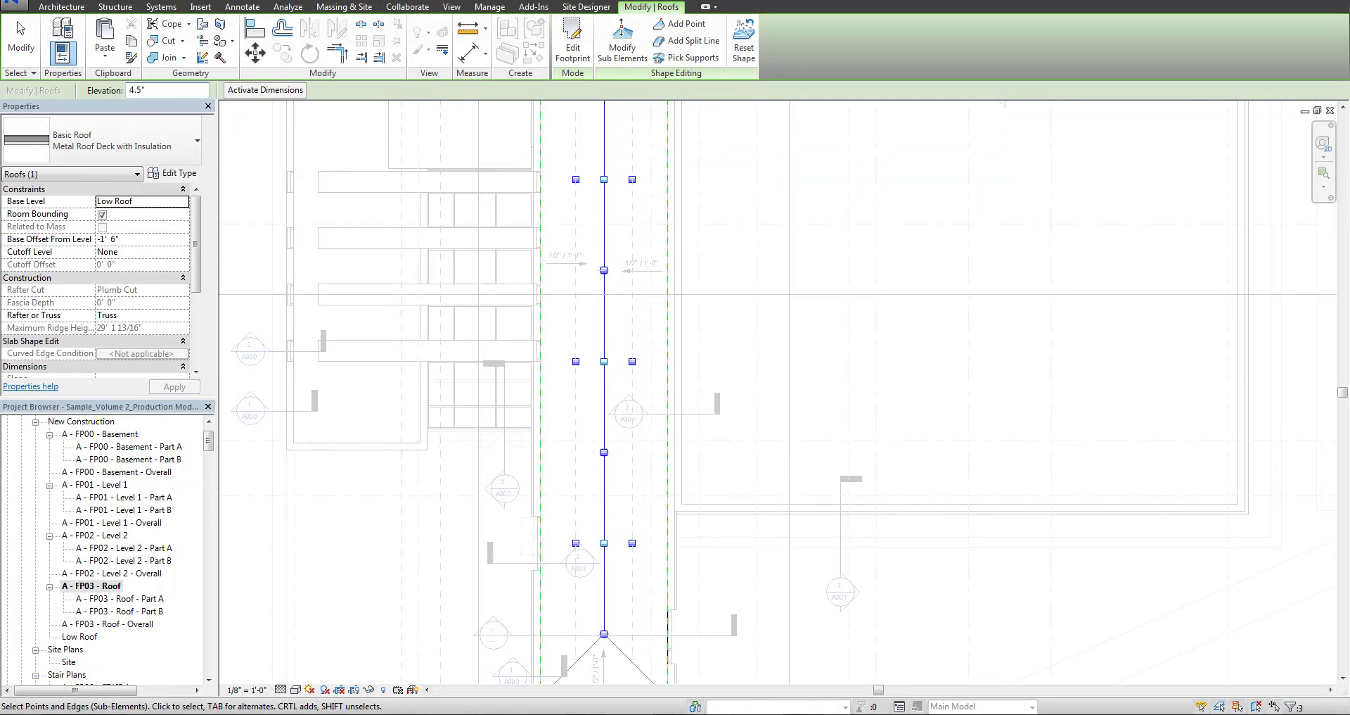
key(Return)
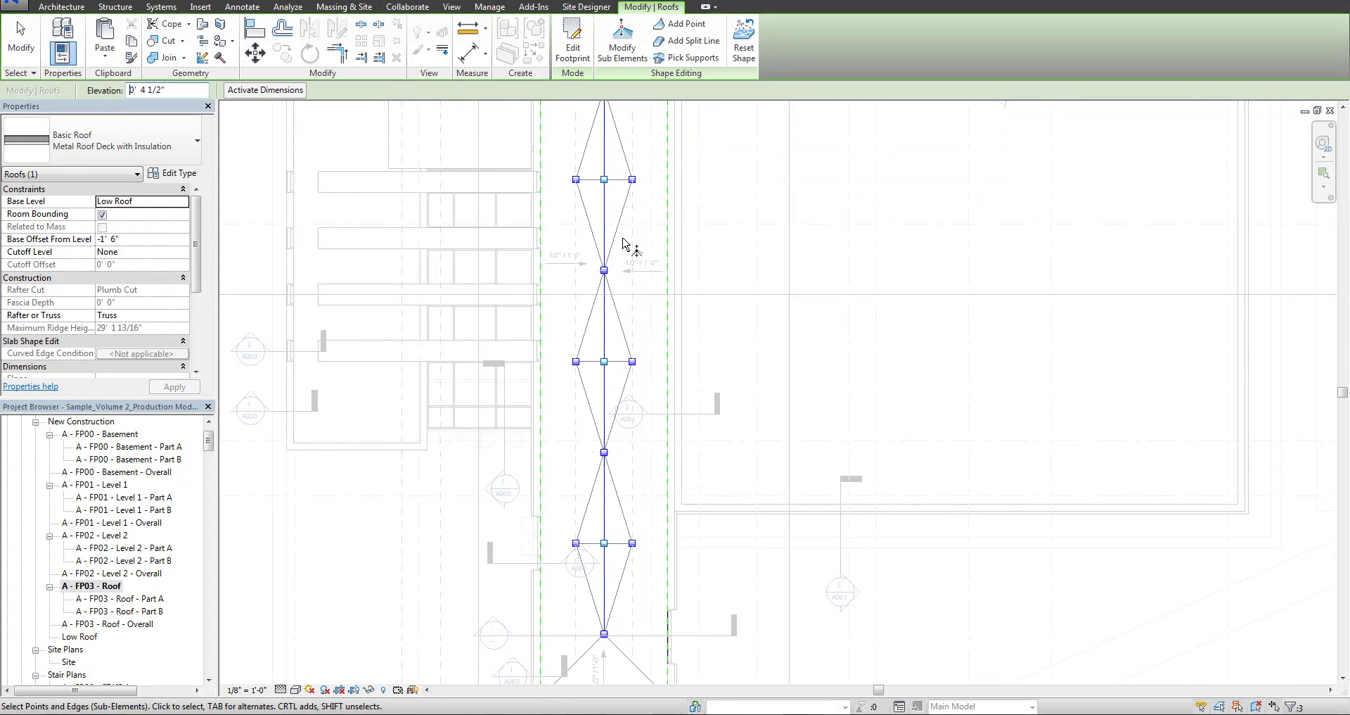
middle_drag(824, 311, 826, 352)
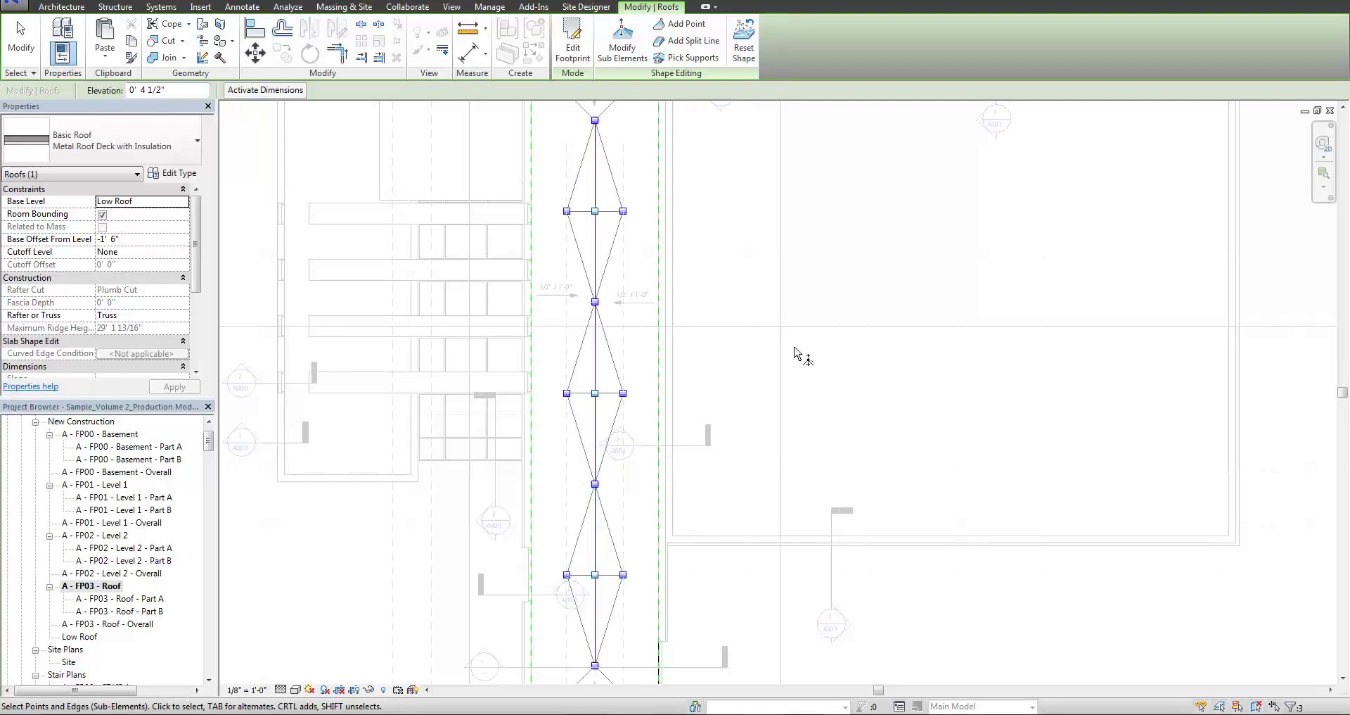
scroll(633, 208, up, 2)
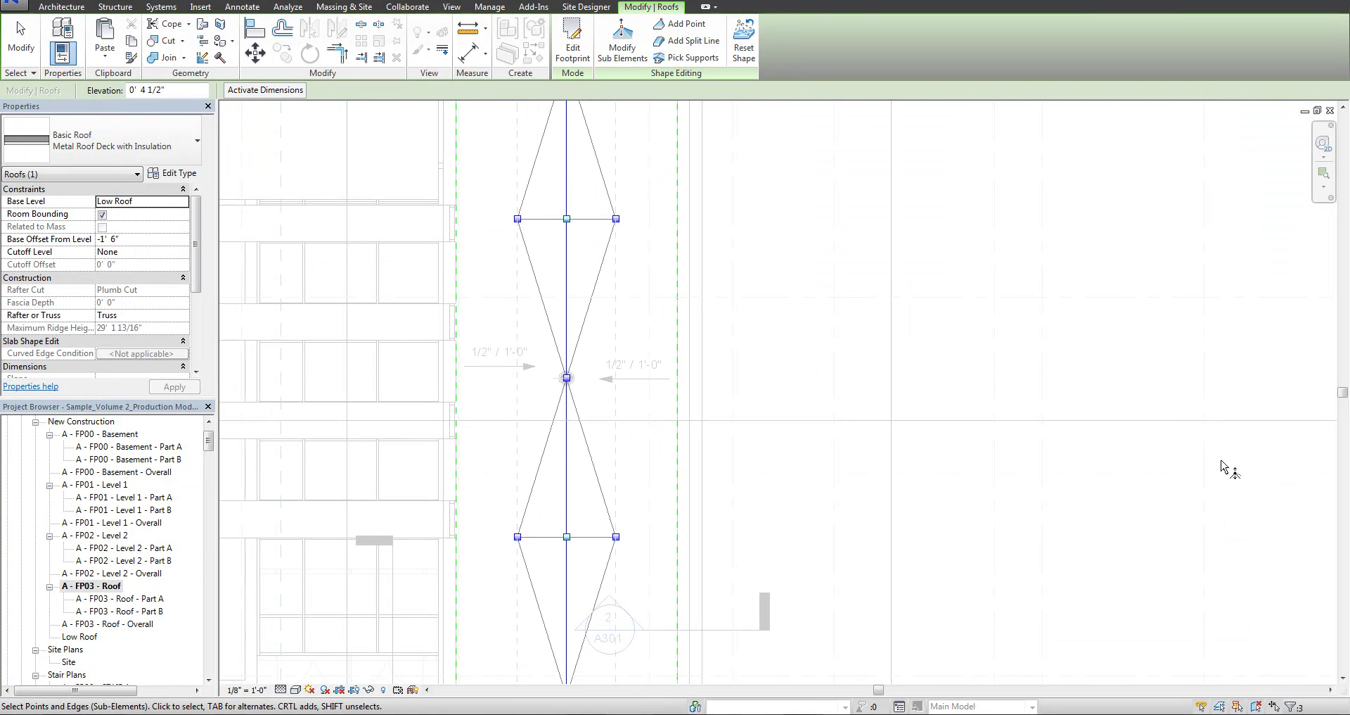
key(Escape)
key(Escape)
- Check the new crickets in the default 3D view, then return to A - FP03 - Roof
scroll(826, 305, down, 5)
middle_drag(810, 397, 760, 386)
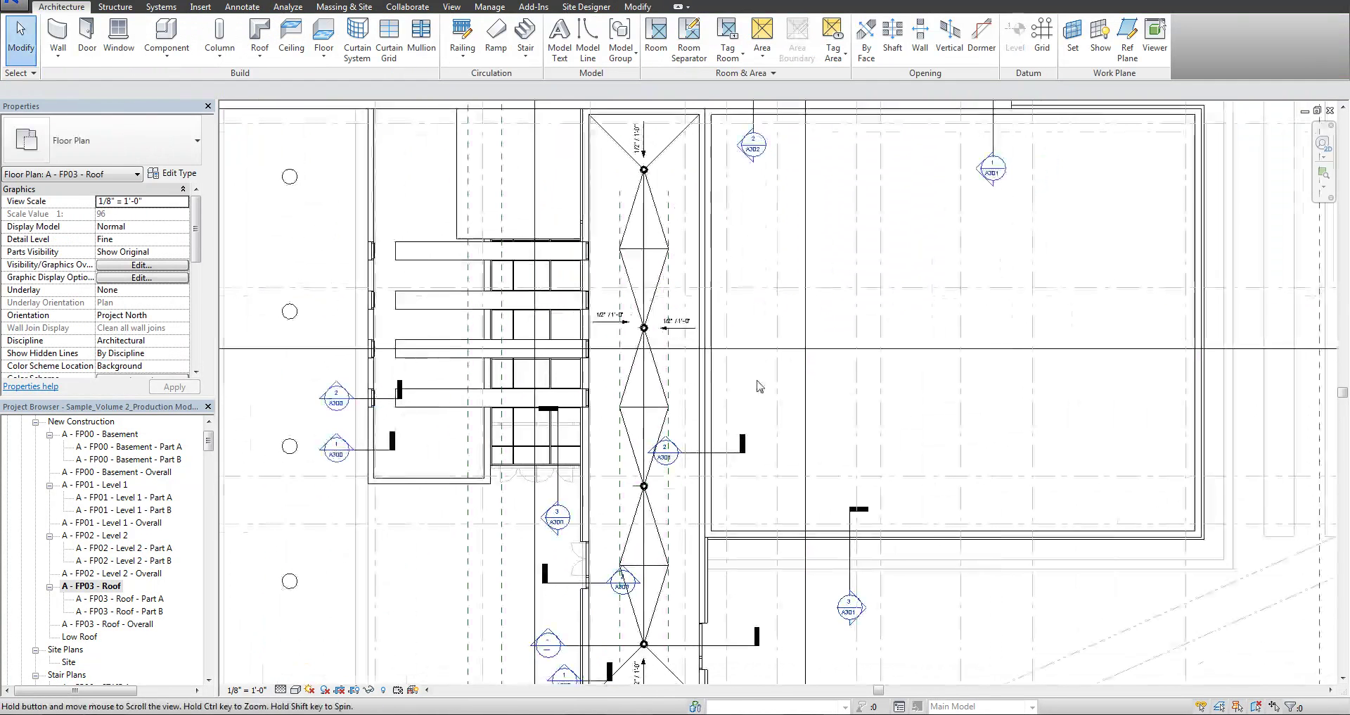
click(336, 0)
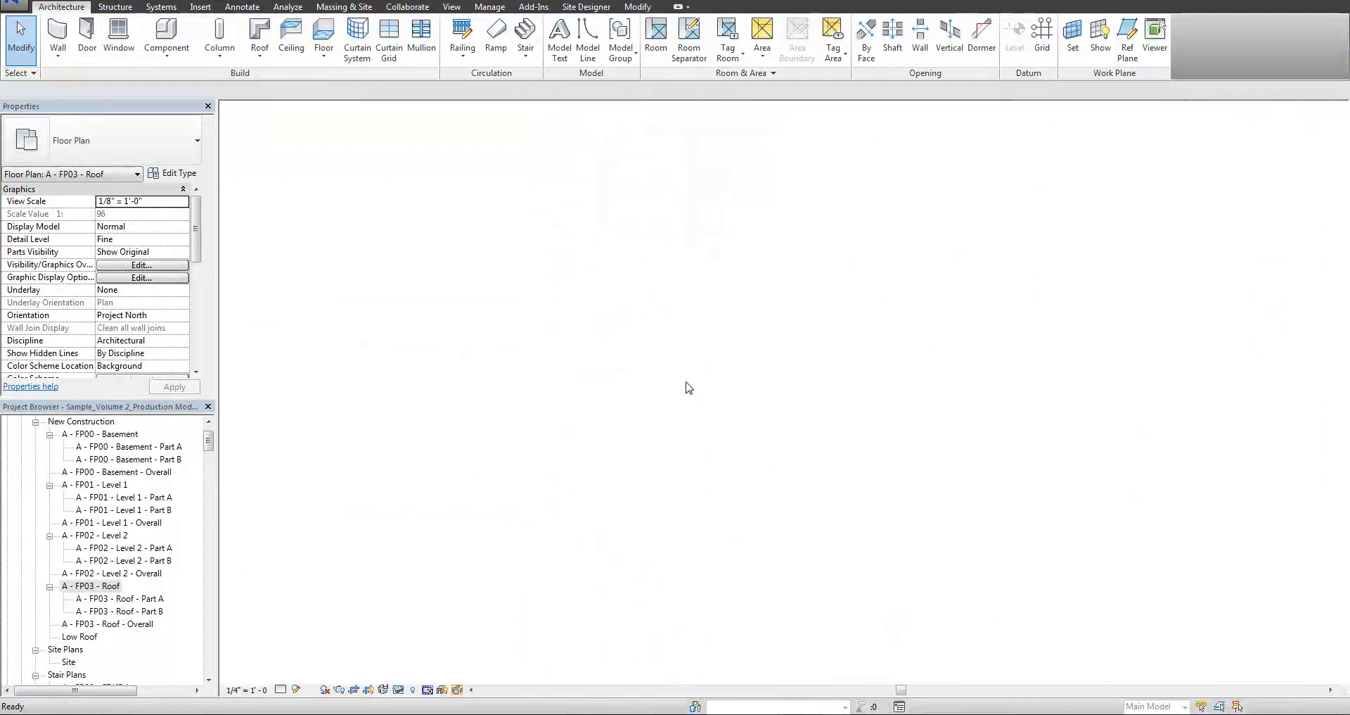
scroll(795, 436, up, 4)
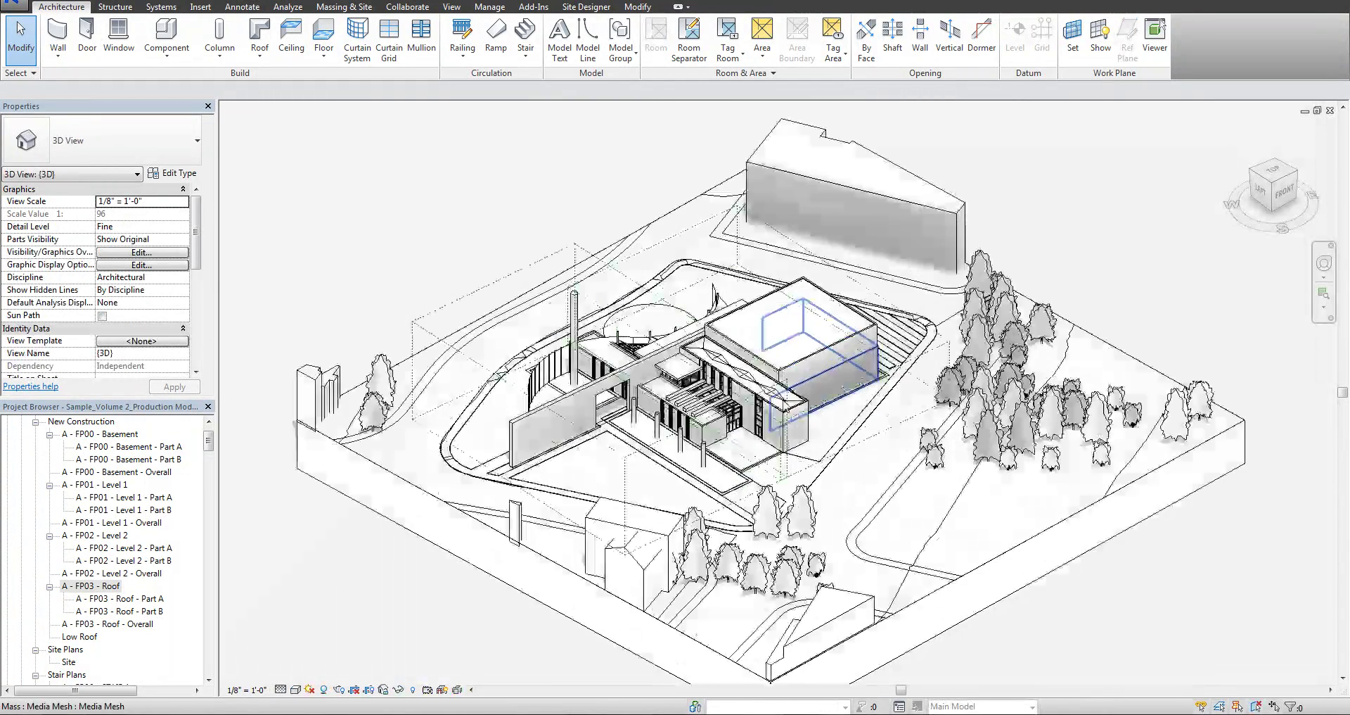
scroll(795, 422, up, 5)
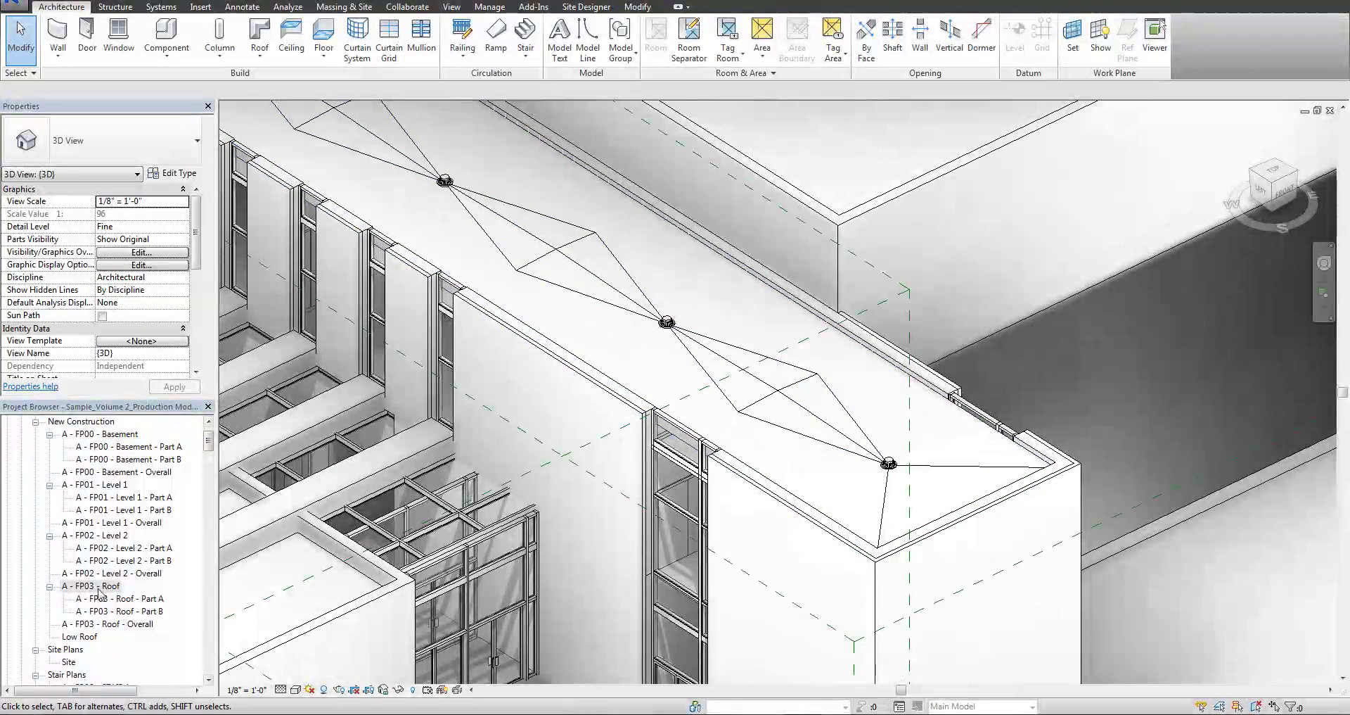
double_click(98, 585)
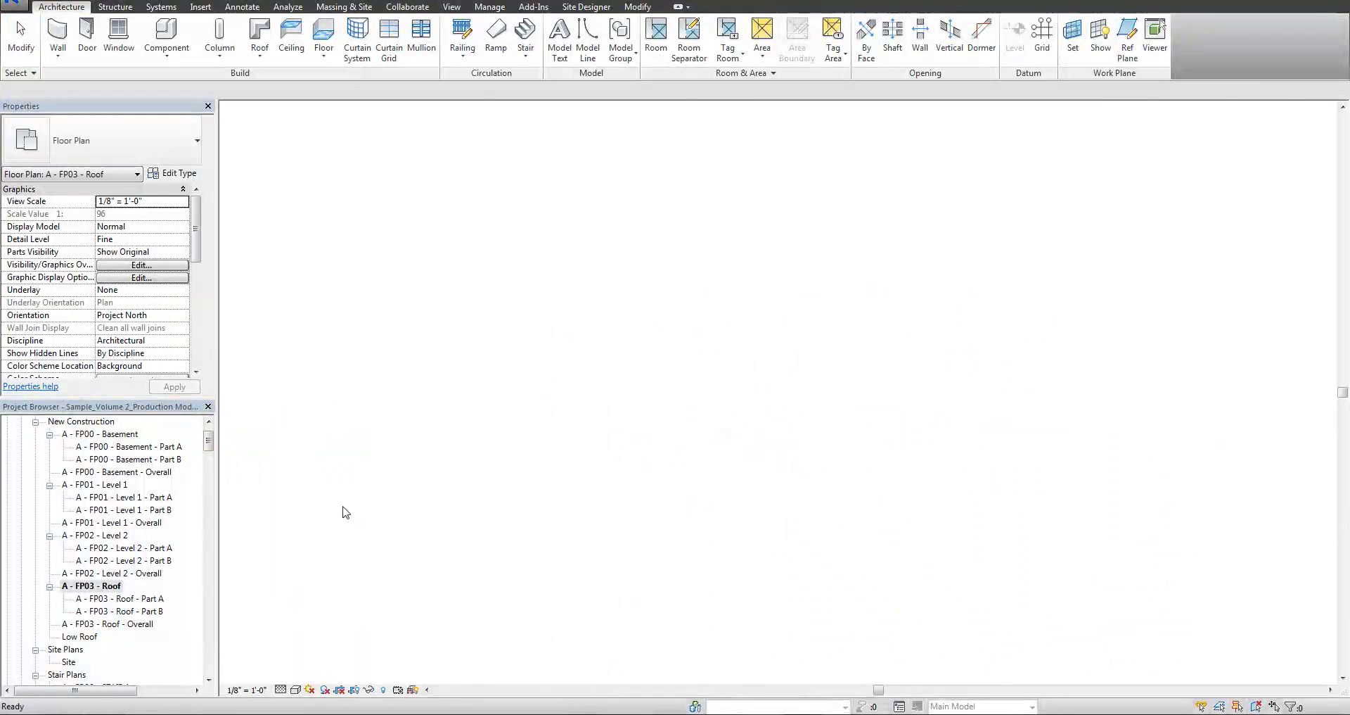
scroll(681, 408, up, 4)
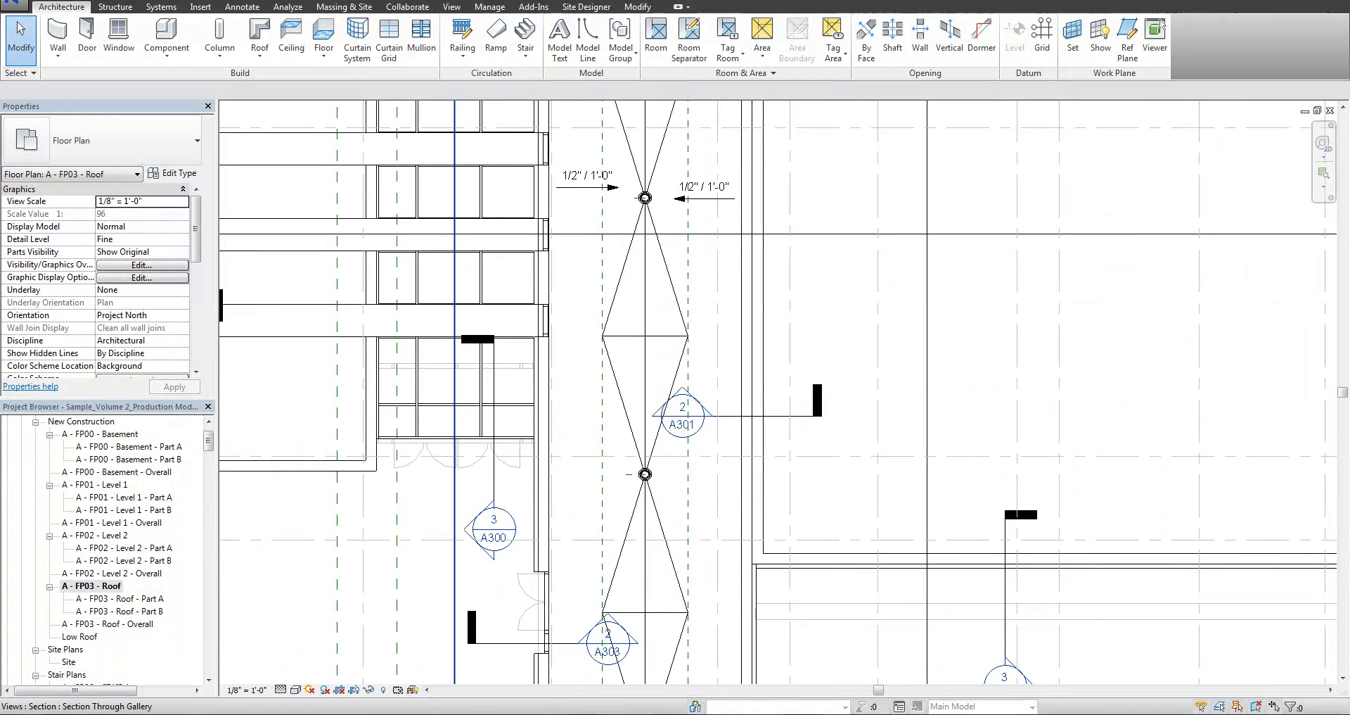
- Place a 3/4" / 1'-0" spot slope on a cricket face and drag its tag into place
click(242, 7)
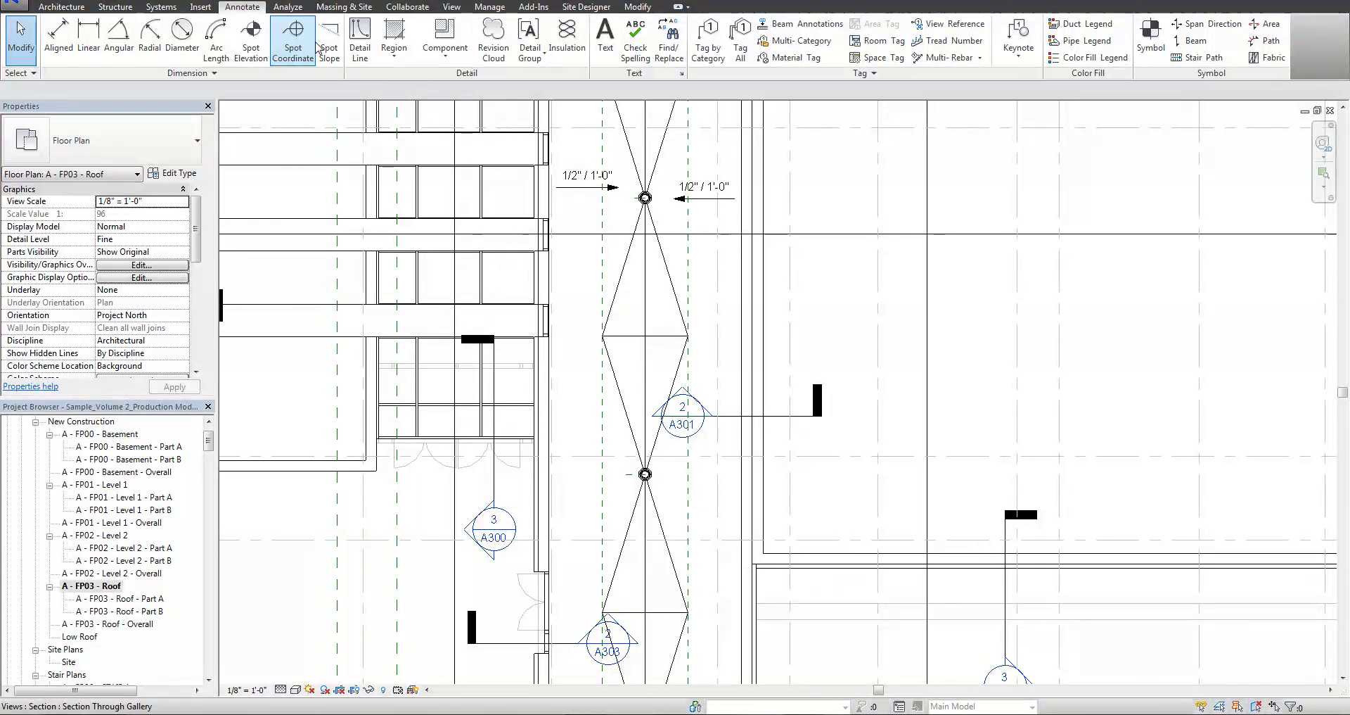
click(329, 43)
scroll(664, 357, up, 2)
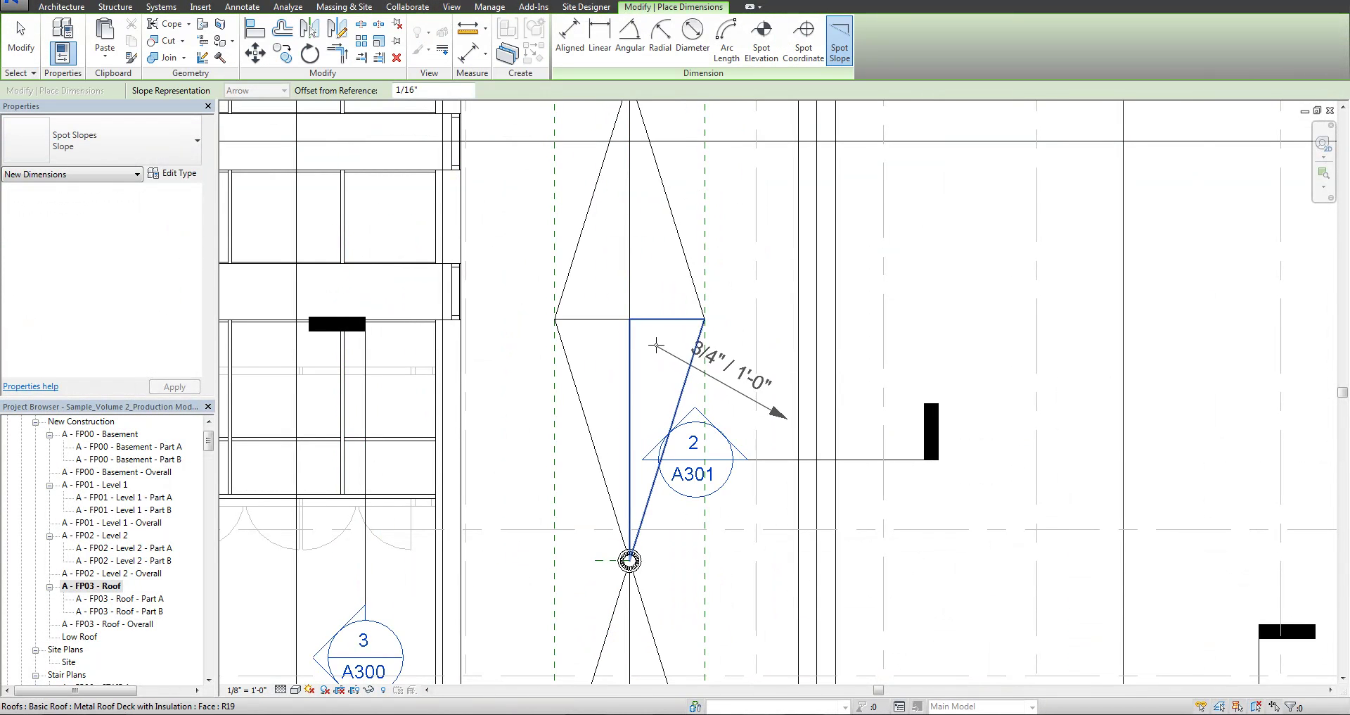
click(654, 343)
click(695, 360)
key(Escape)
click(735, 389)
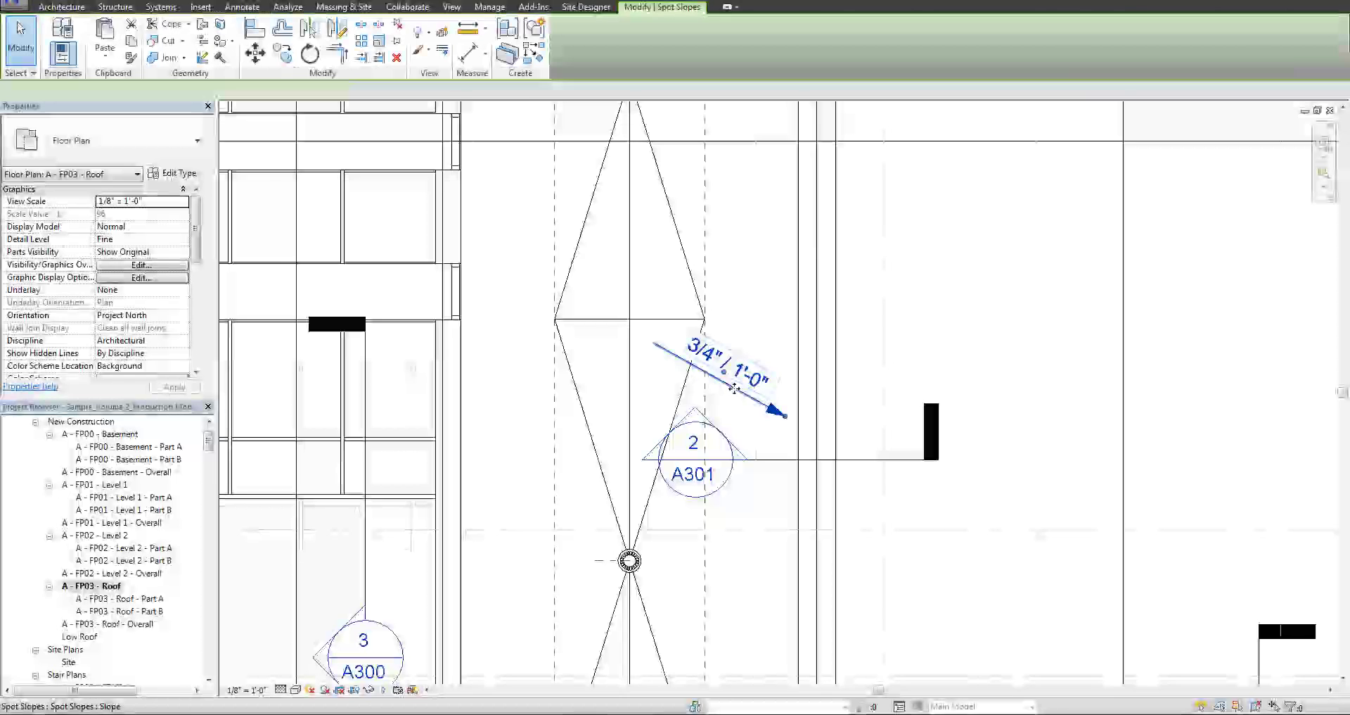
drag(734, 388, 642, 349)
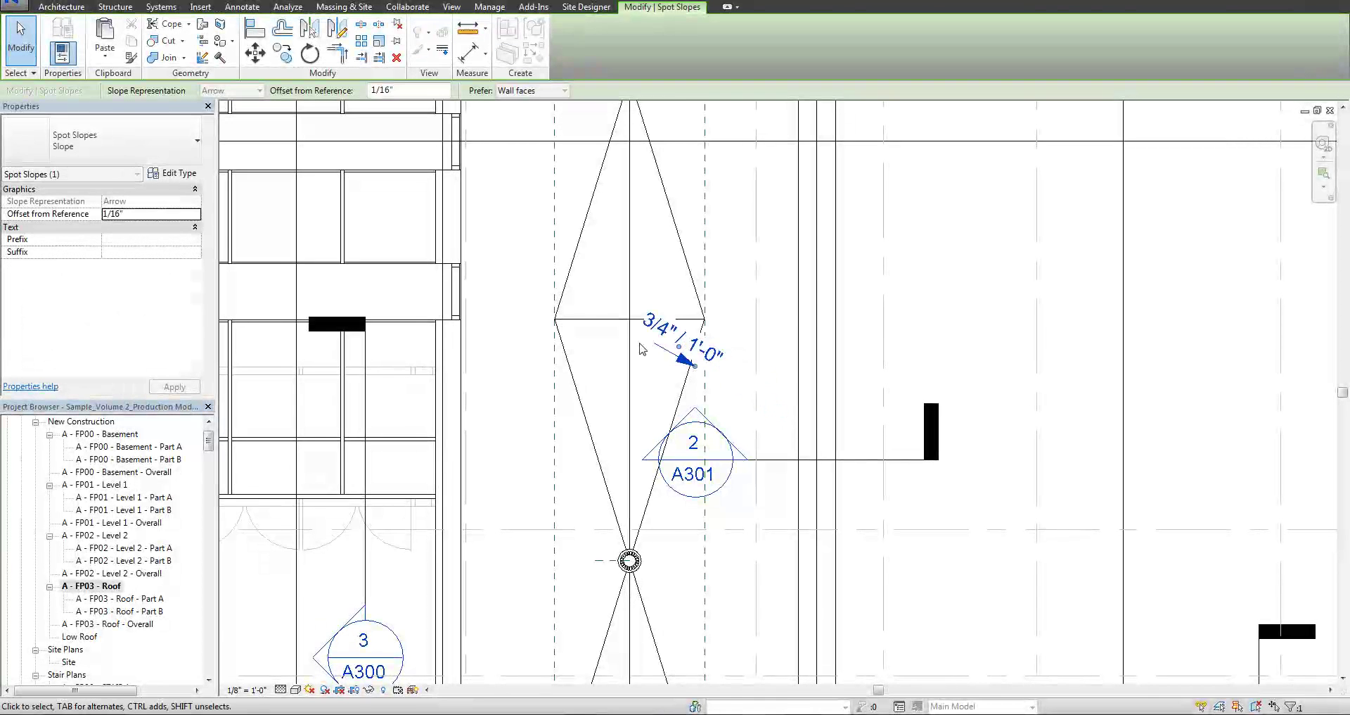
scroll(641, 349, up, 2)
key(Escape)
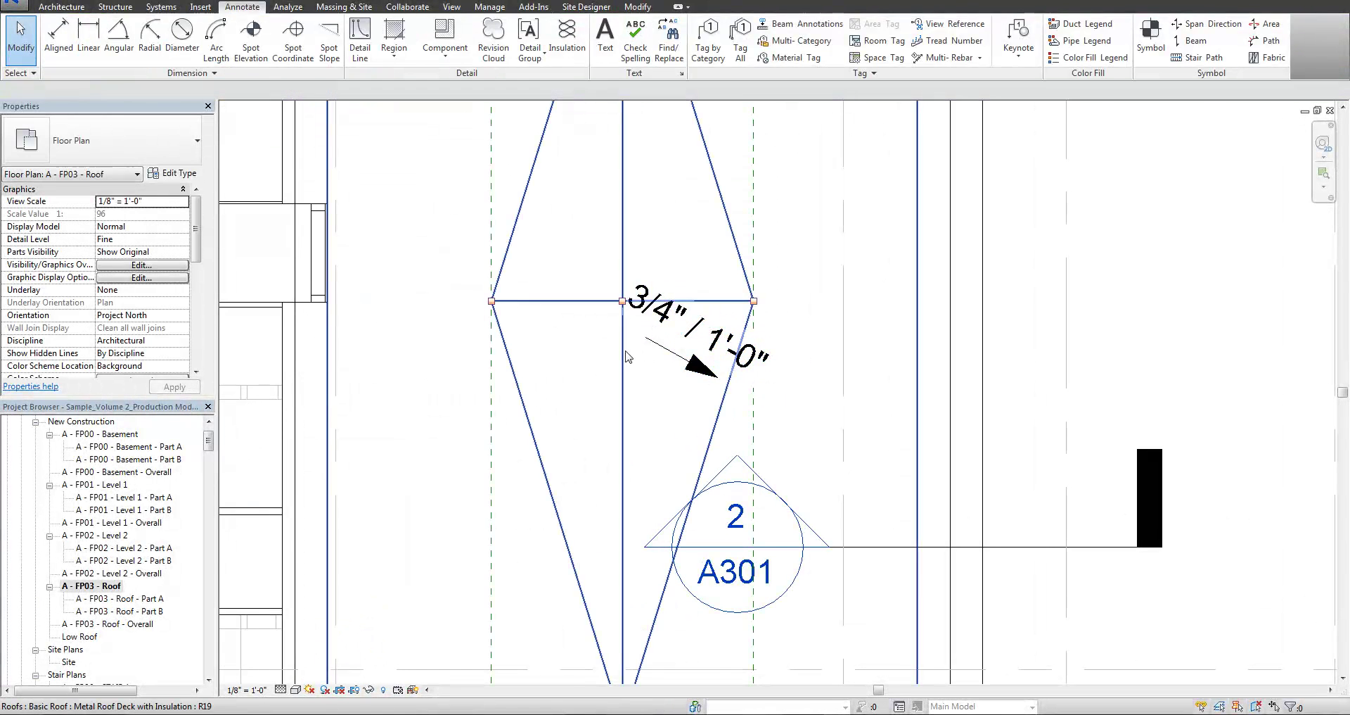
click(633, 353)
scroll(633, 352, down, 2)
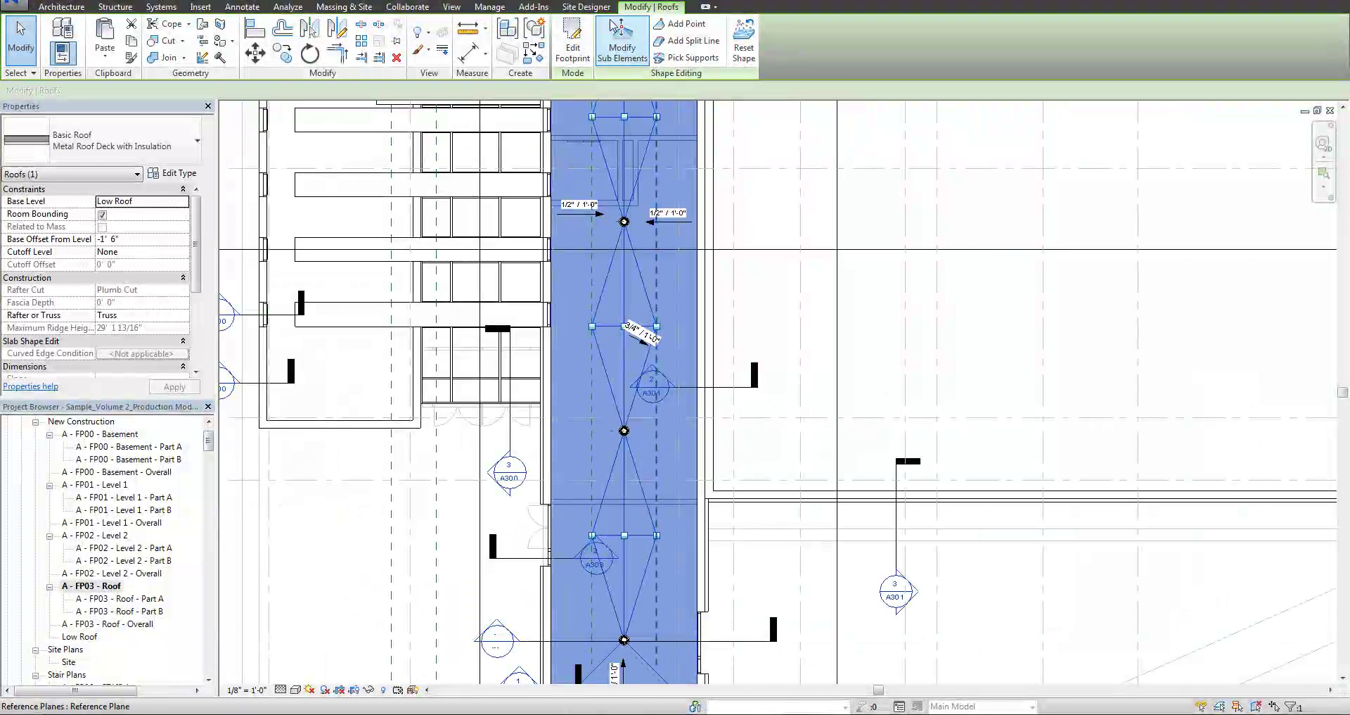
- Select the cricket ridge points and set their elevation to 3 1/2"
click(622, 42)
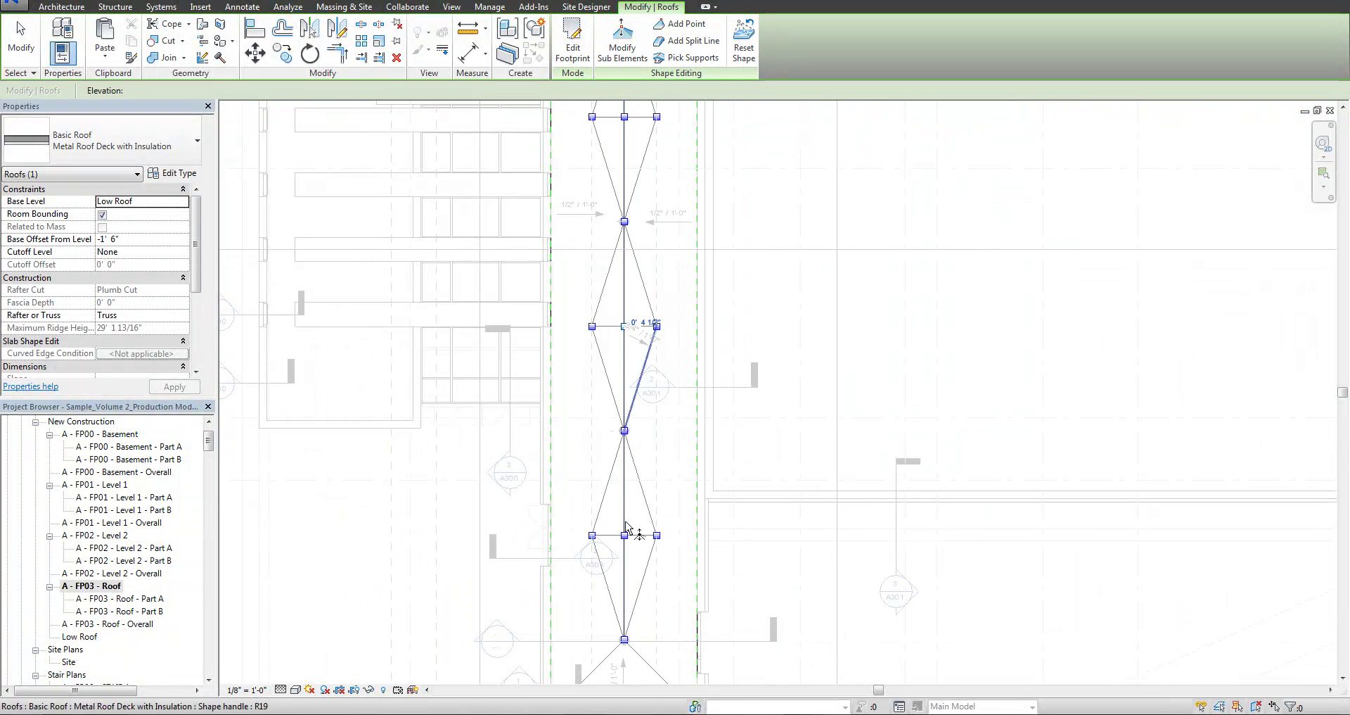
click(625, 326)
ctrl+click(624, 117)
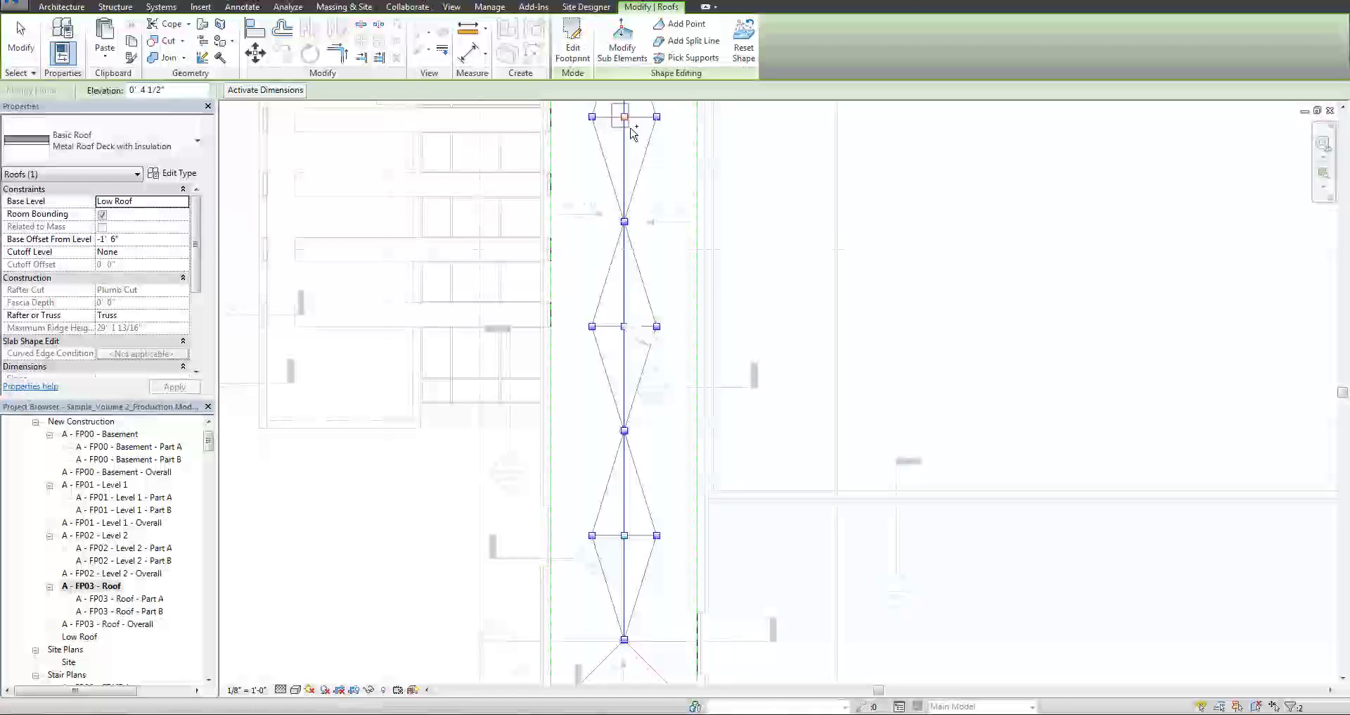
middle_drag(692, 186, 703, 319)
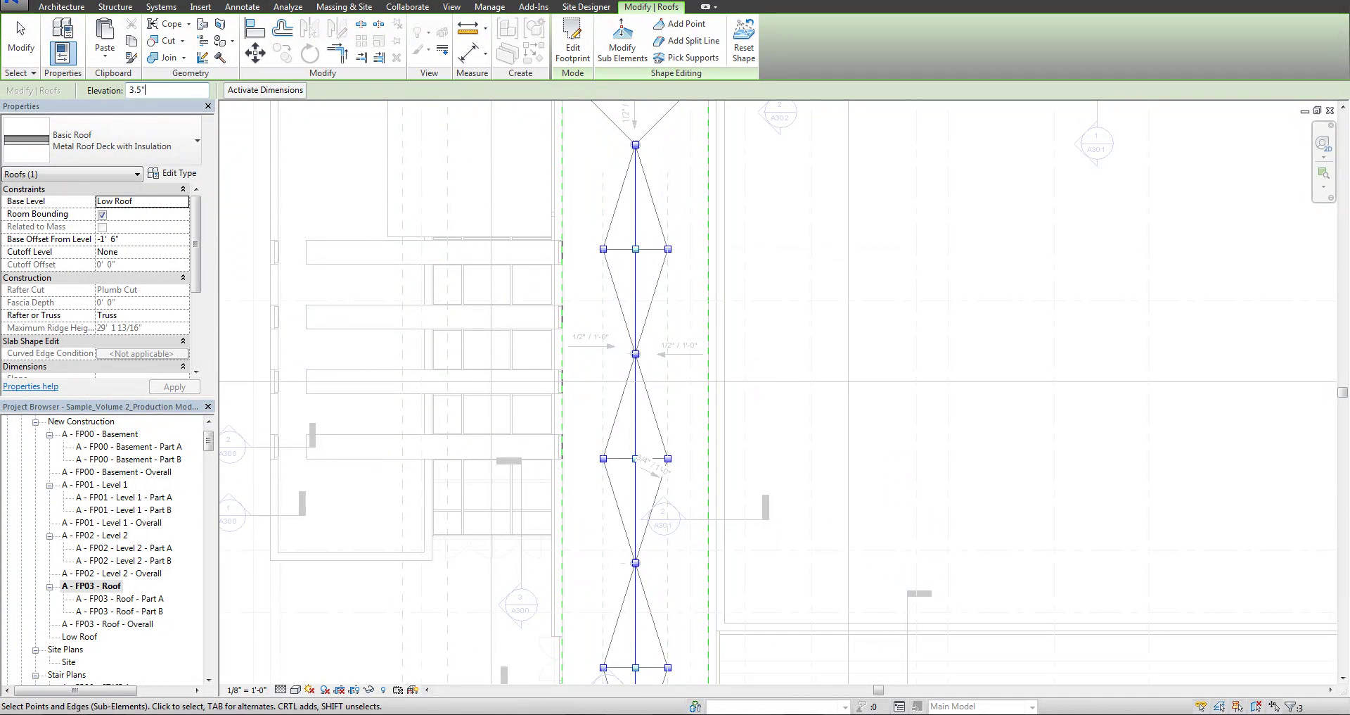
scroll(733, 320, up, 2)
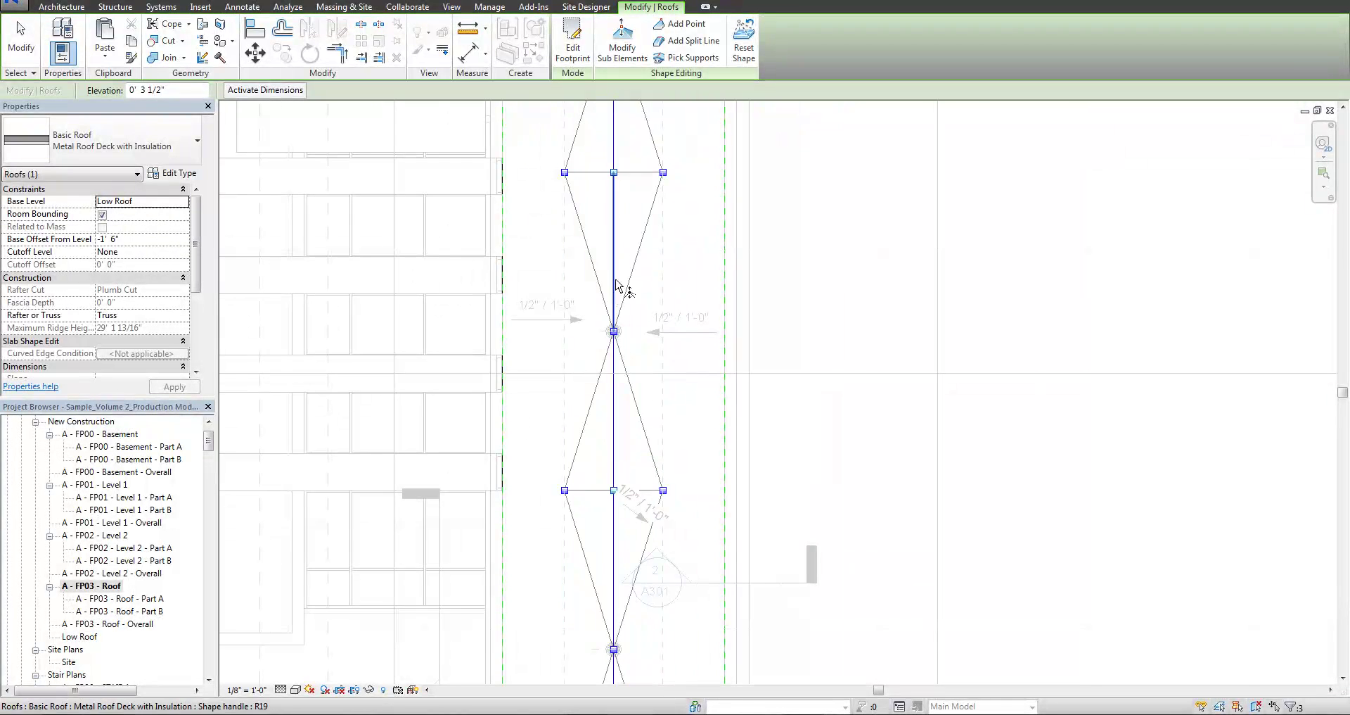
key(Escape)
key(Escape)
- Review the lower spot slope and frame the upper cricket faces for more spot slopes
scroll(638, 519, up, 2)
click(638, 516)
middle_drag(704, 501, 719, 410)
scroll(769, 474, down, 2)
middle_drag(767, 476, 761, 493)
key(c)
key(s)
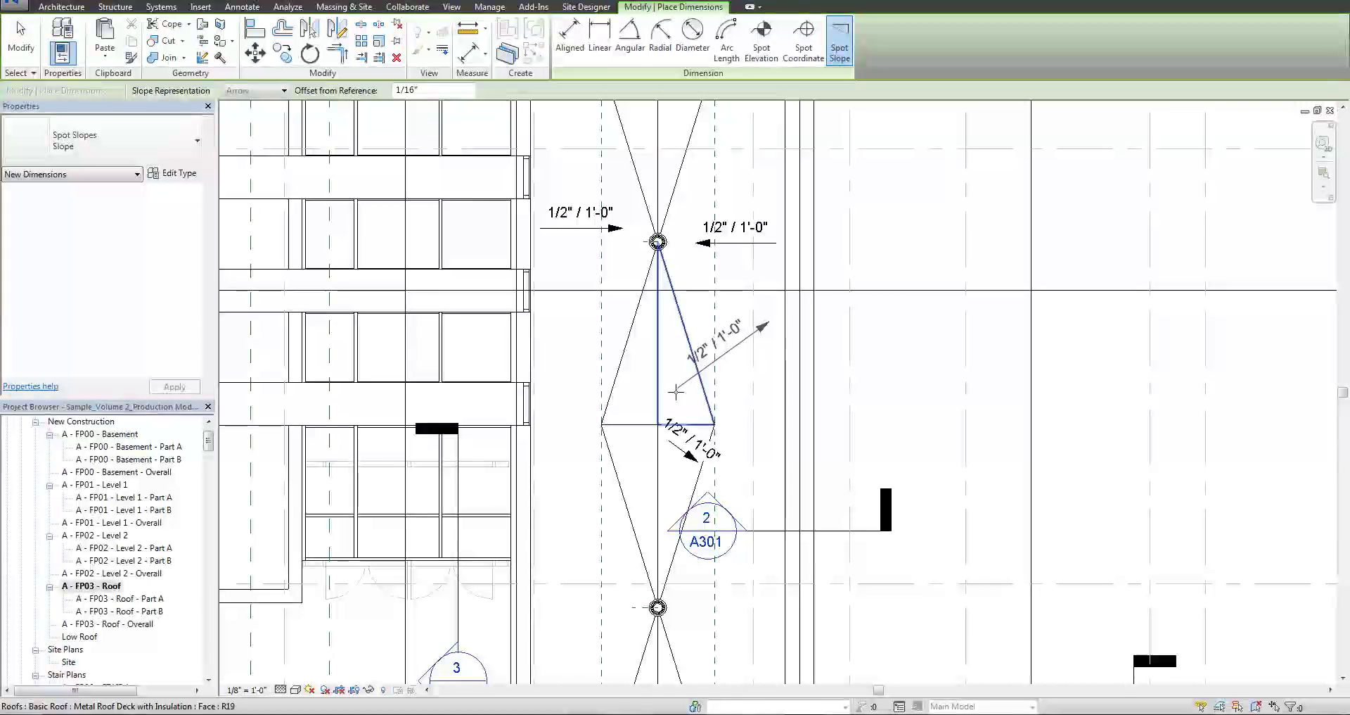
- Add a 1/2" / 1'-0" spot slope to the lower-left cricket face and tidy the upper-right tag's arrow and position
click(644, 479)
key(Escape)
key(Escape)
scroll(648, 468, up, 2)
click(777, 349)
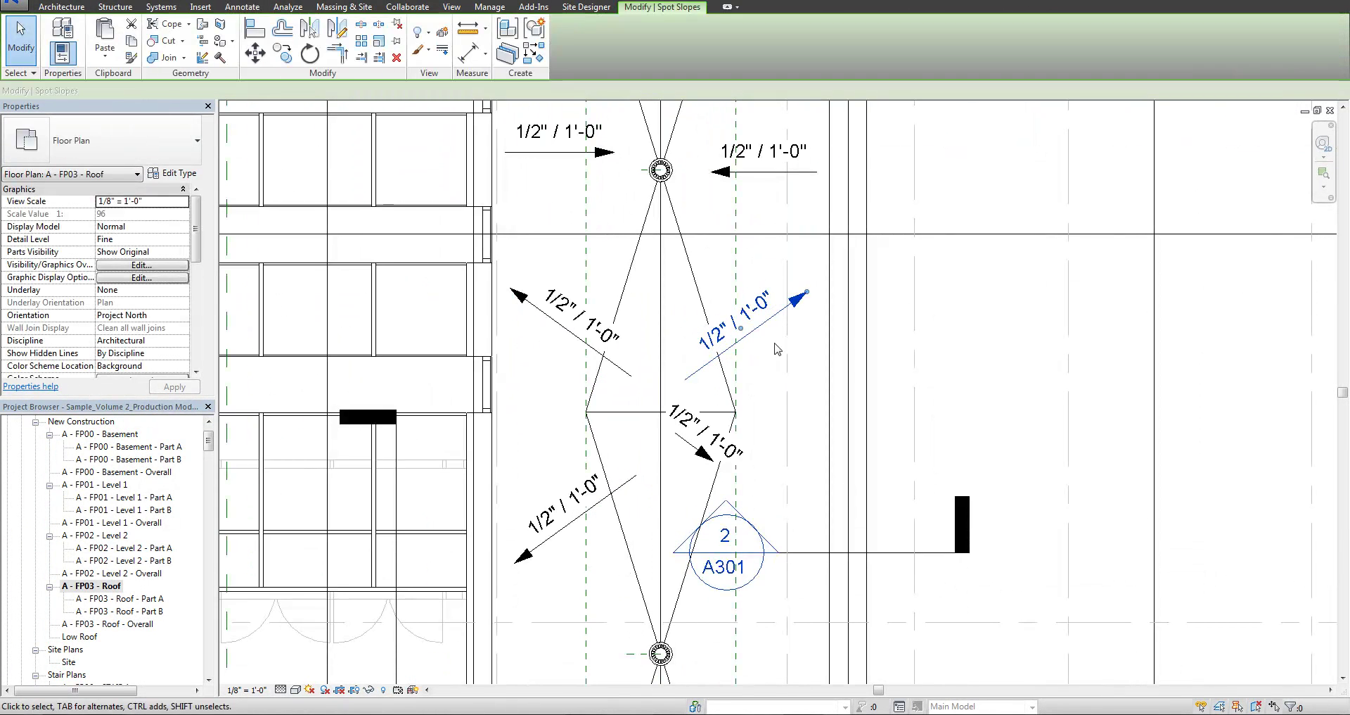
scroll(774, 343, up, 2)
drag(831, 253, 710, 344)
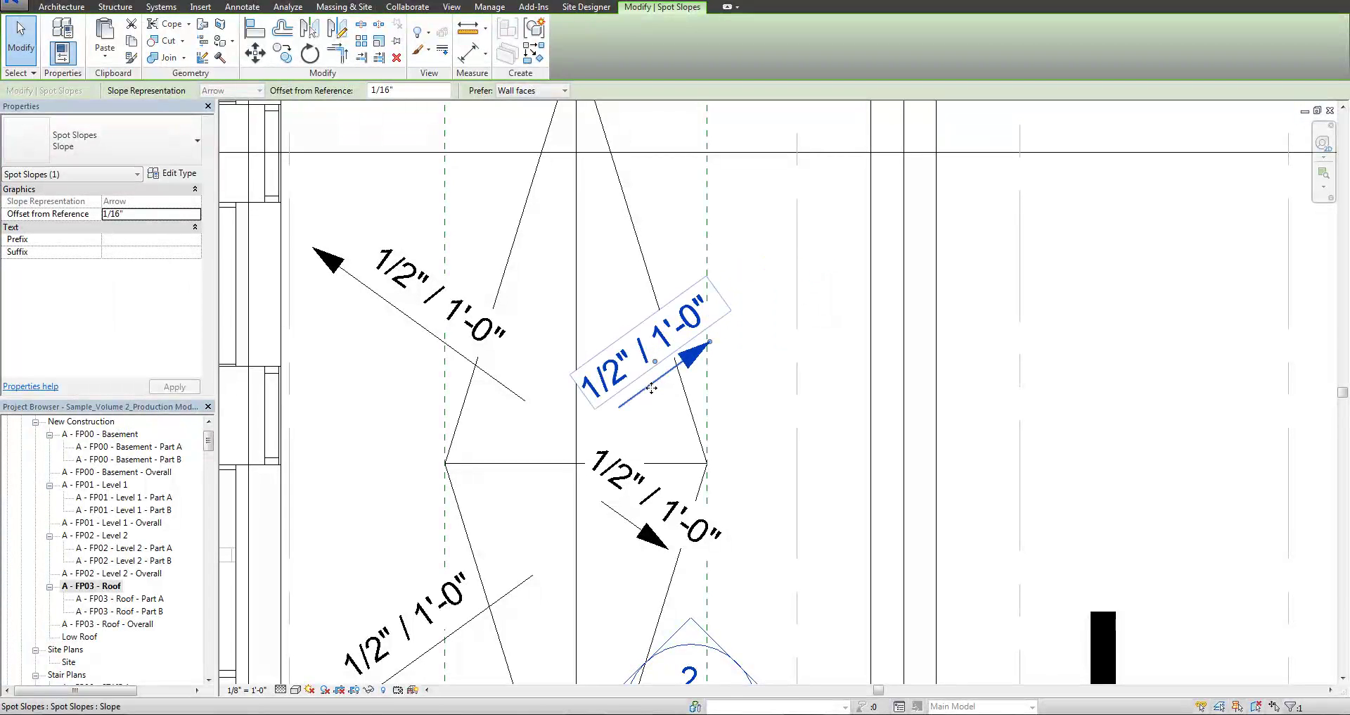
drag(651, 387, 635, 375)
click(523, 555)
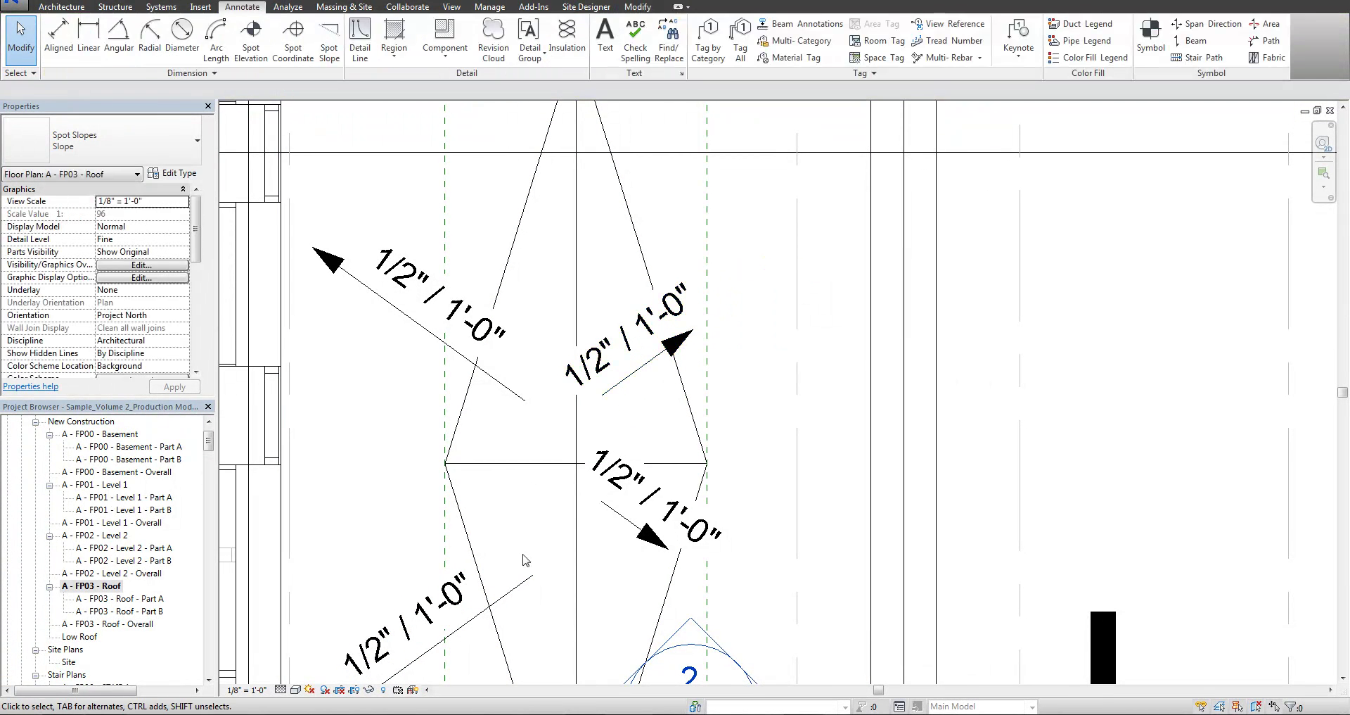
- Copy the roof section line through the cricket and inspect the resulting Detail 0 section view
scroll(517, 397, down, 5)
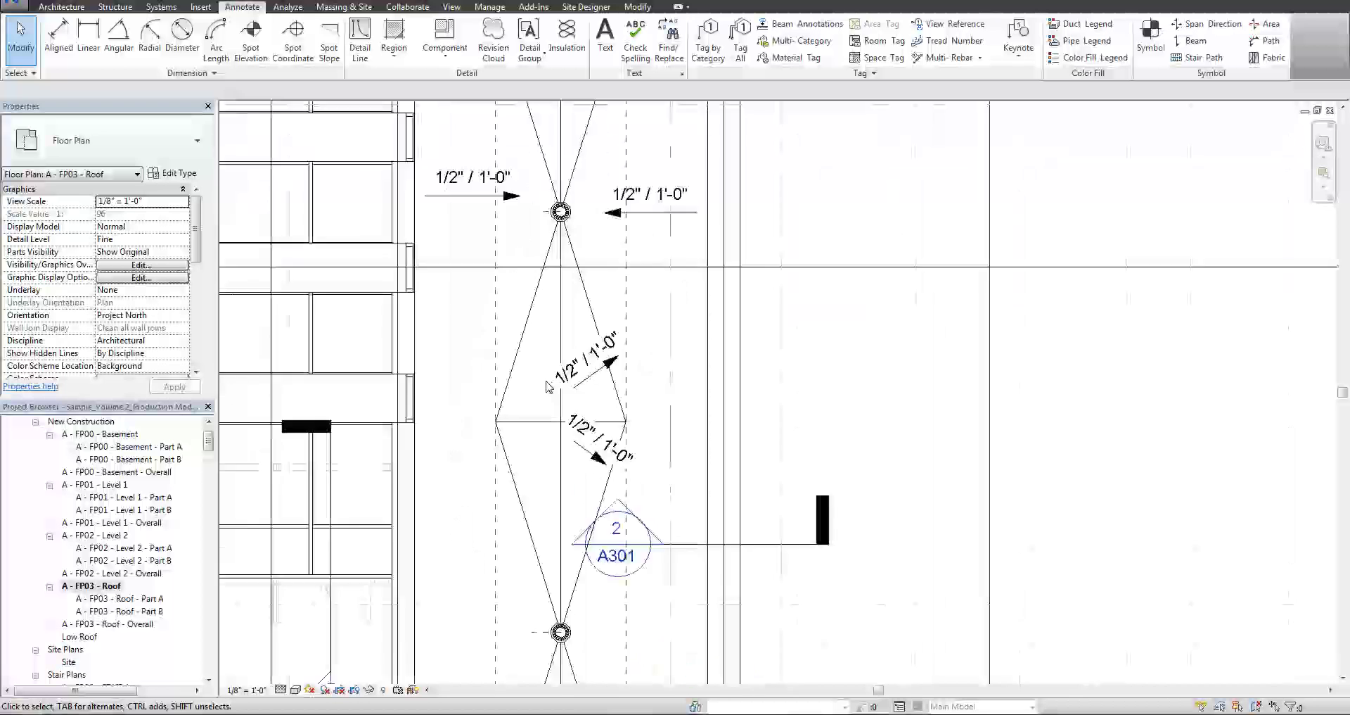
scroll(575, 575, up, 4)
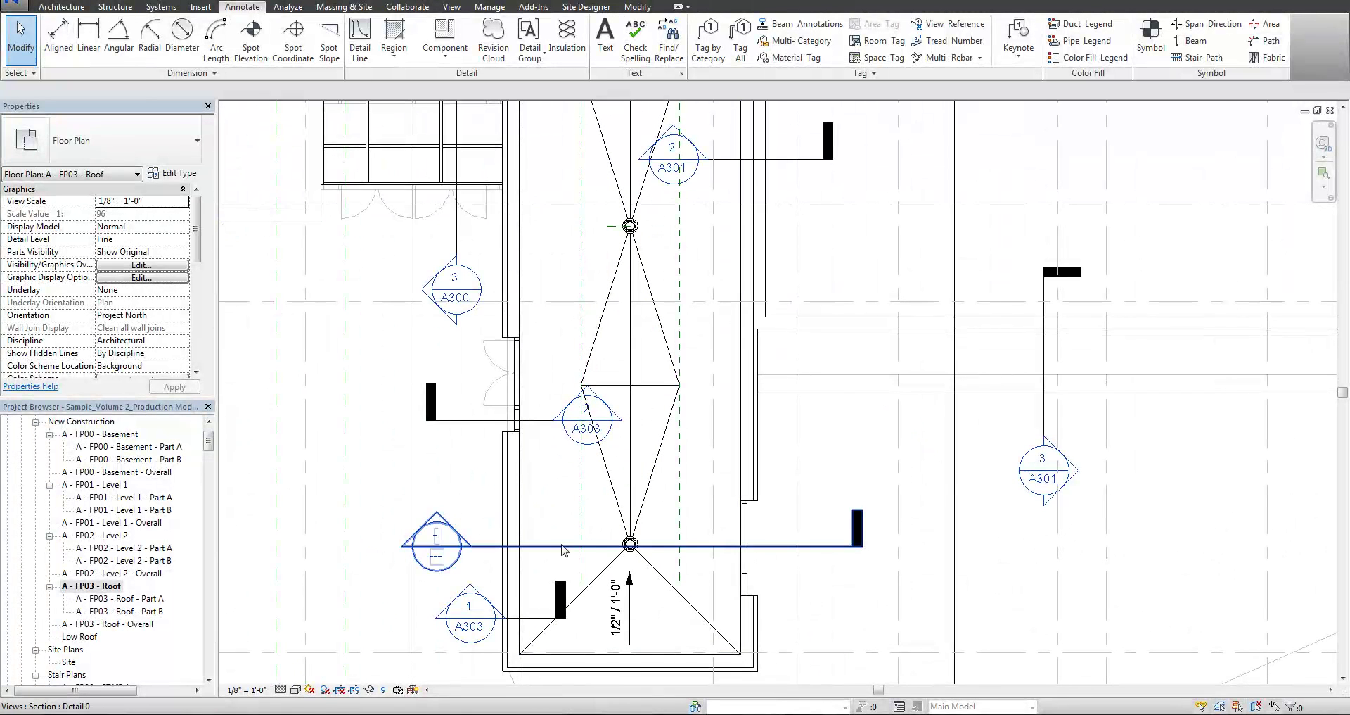
click(563, 546)
ctrl+drag(562, 546, 496, 405)
double_click(422, 392)
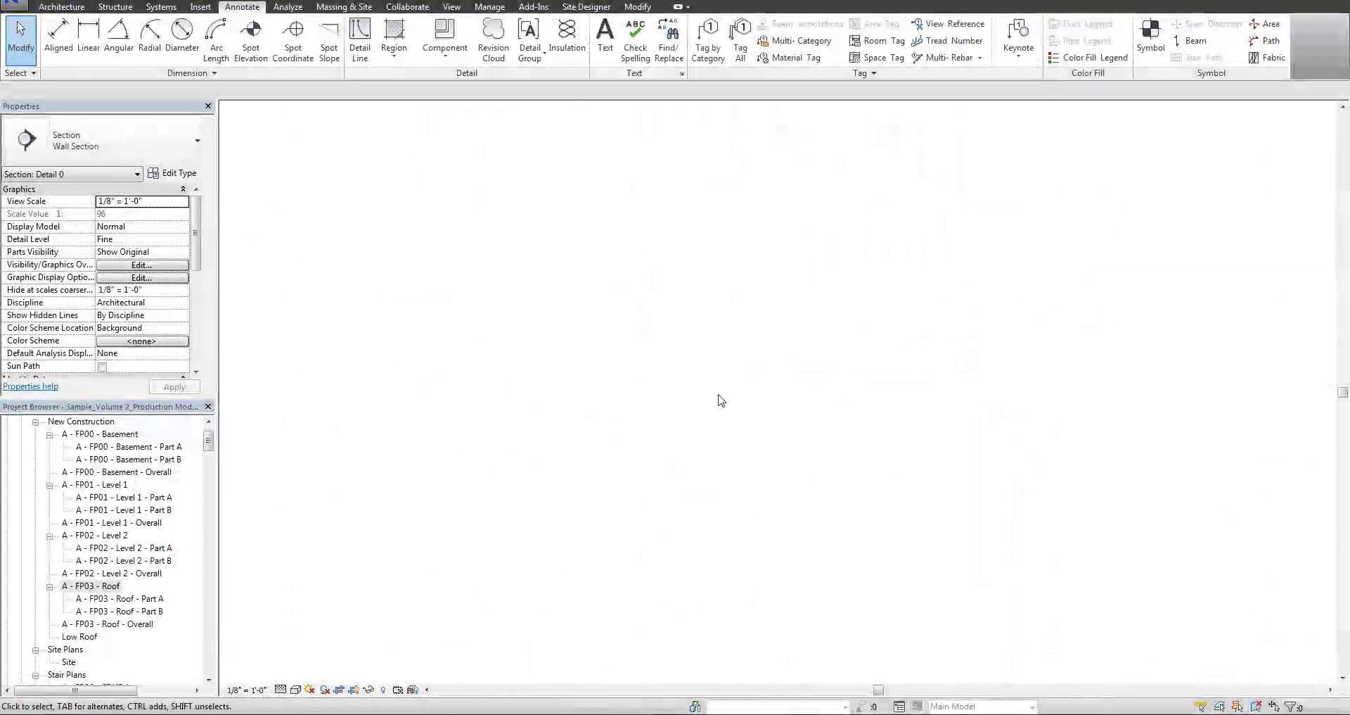
scroll(721, 400, down, 4)
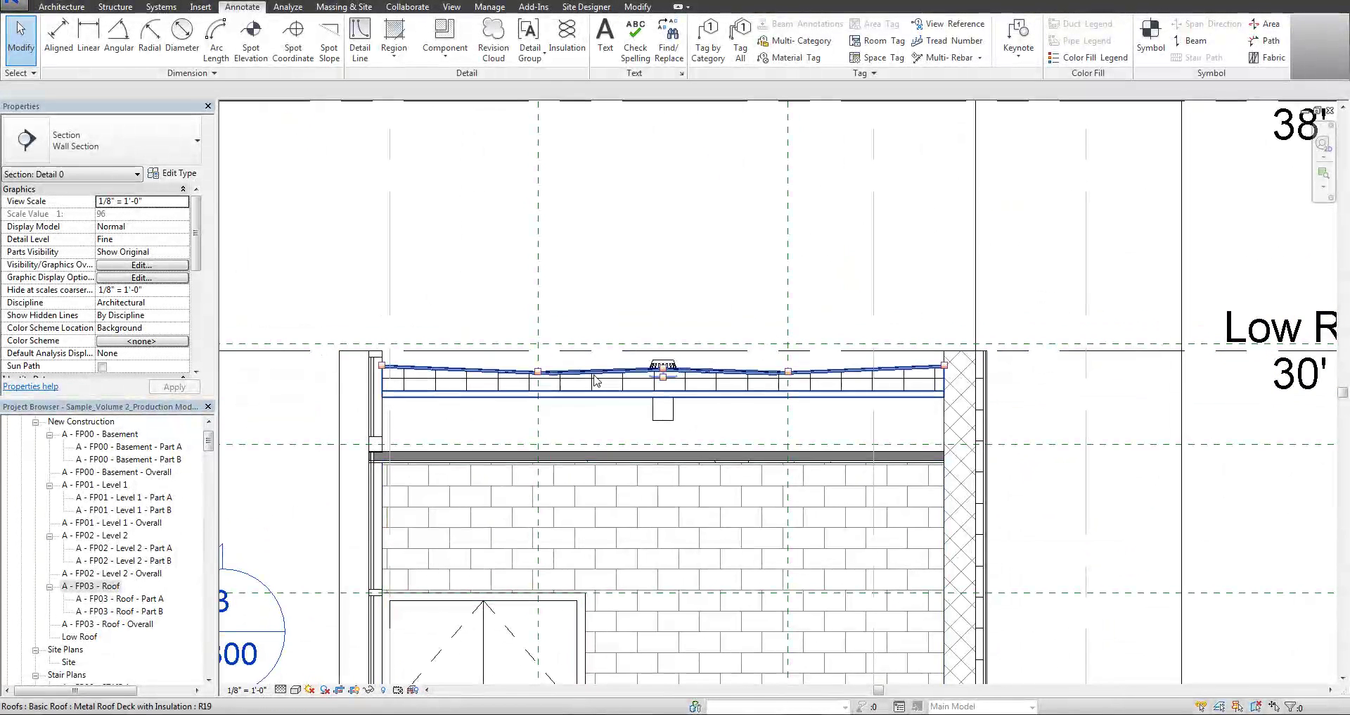
scroll(747, 419, down, 2)
- Back in A - FP03 - Roof, delete the temporary Detail 0 section
double_click(95, 585)
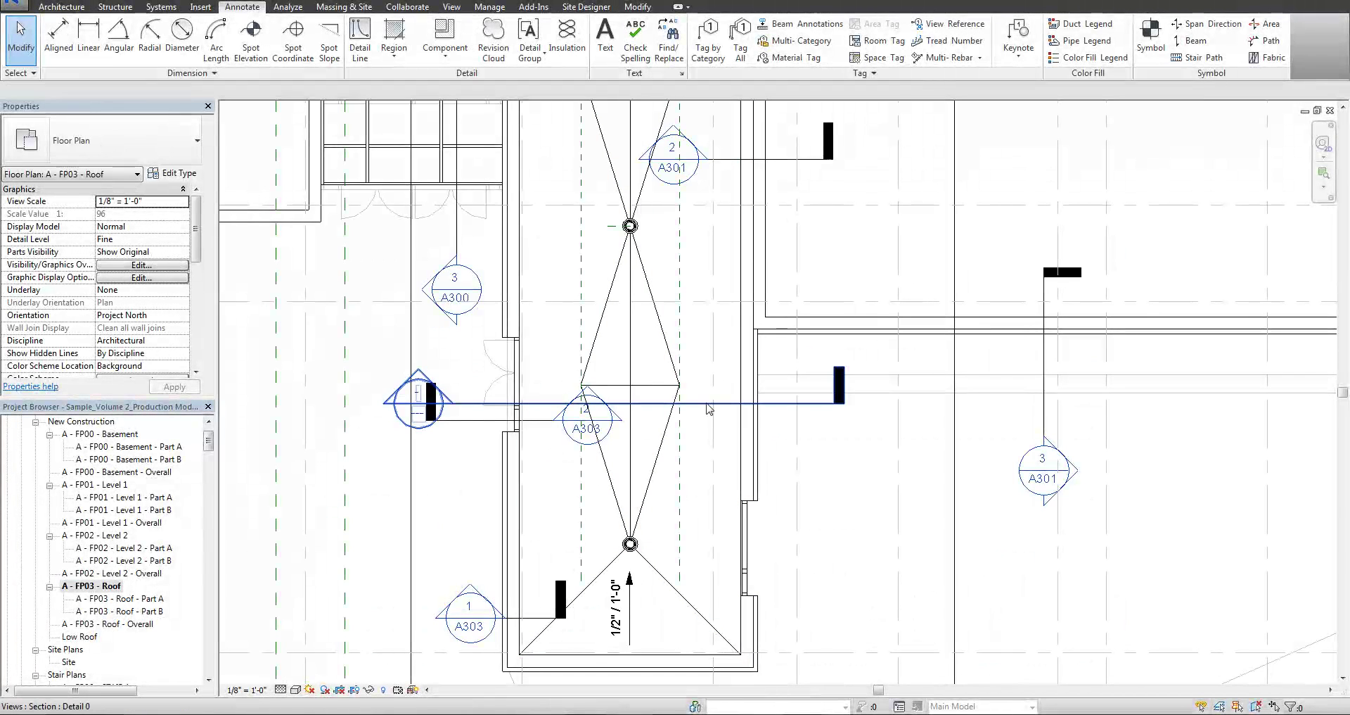
click(707, 405)
key(Delete)
click(727, 400)
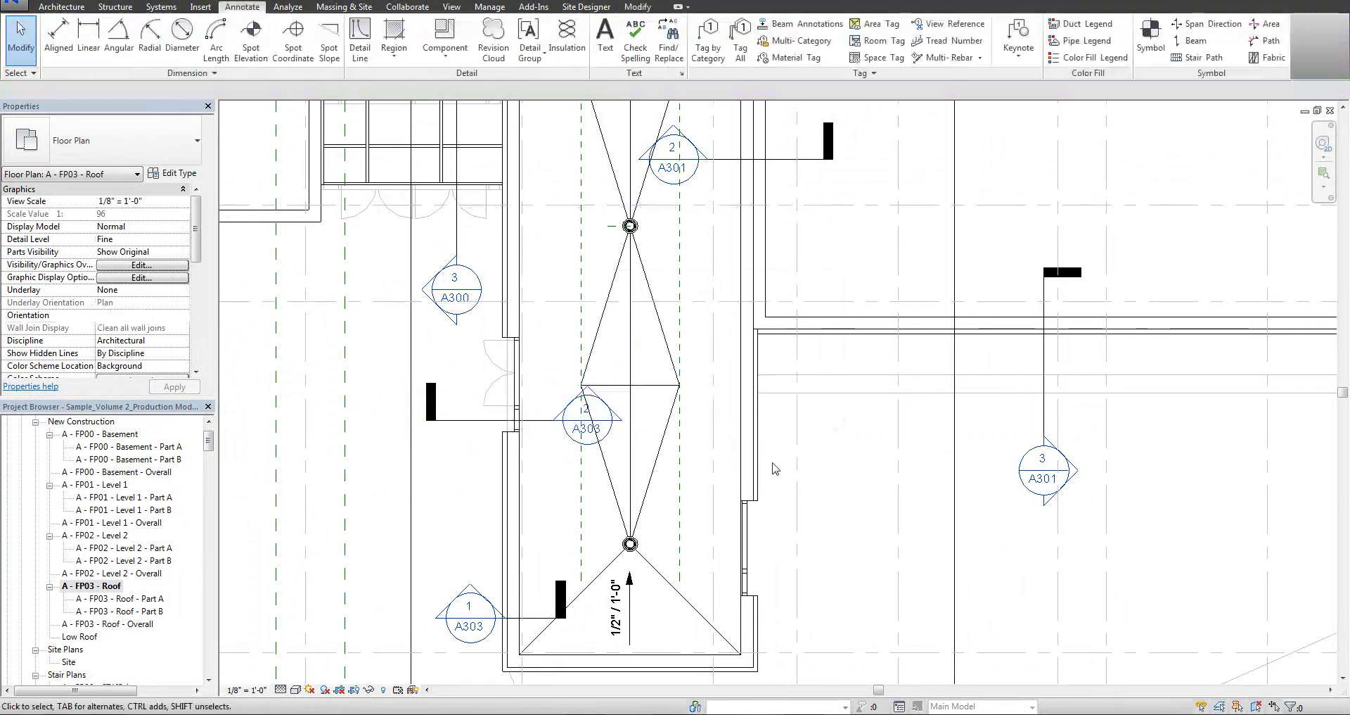
scroll(775, 467, down, 4)
scroll(612, 491, up, 2)
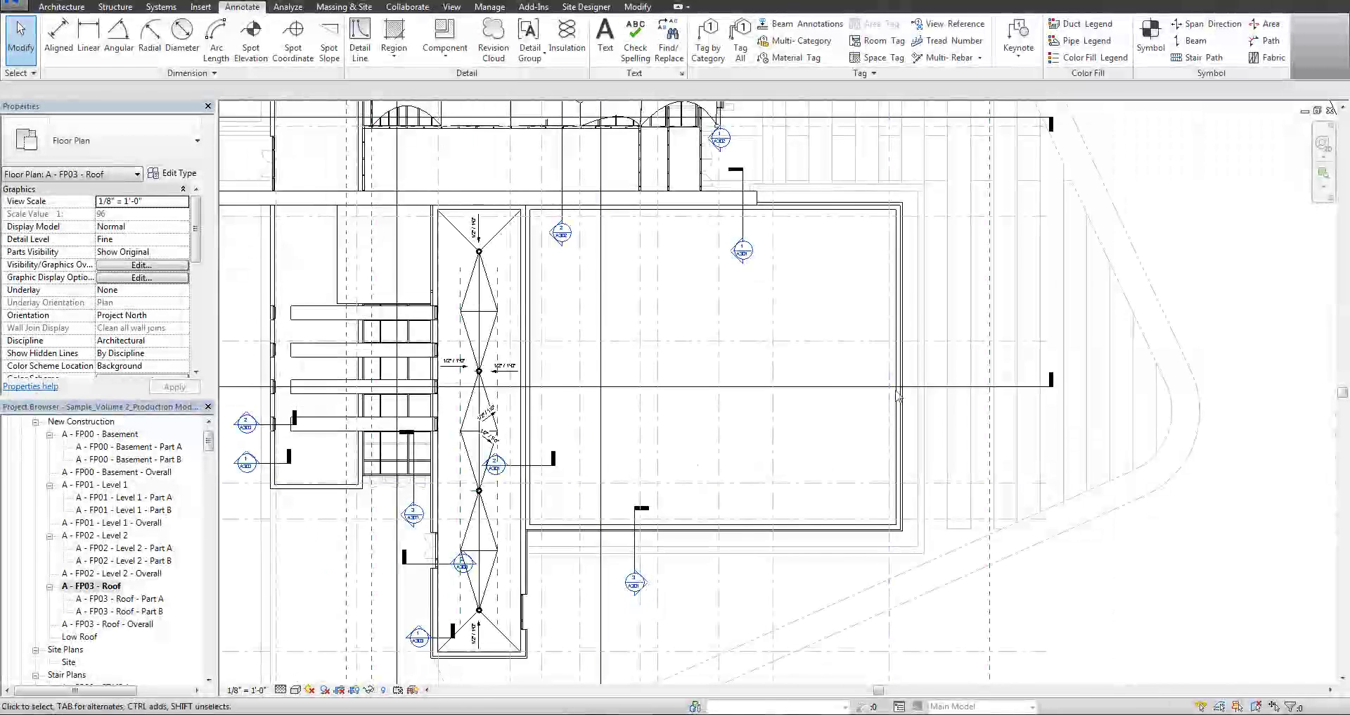
scroll(588, 435, up, 4)
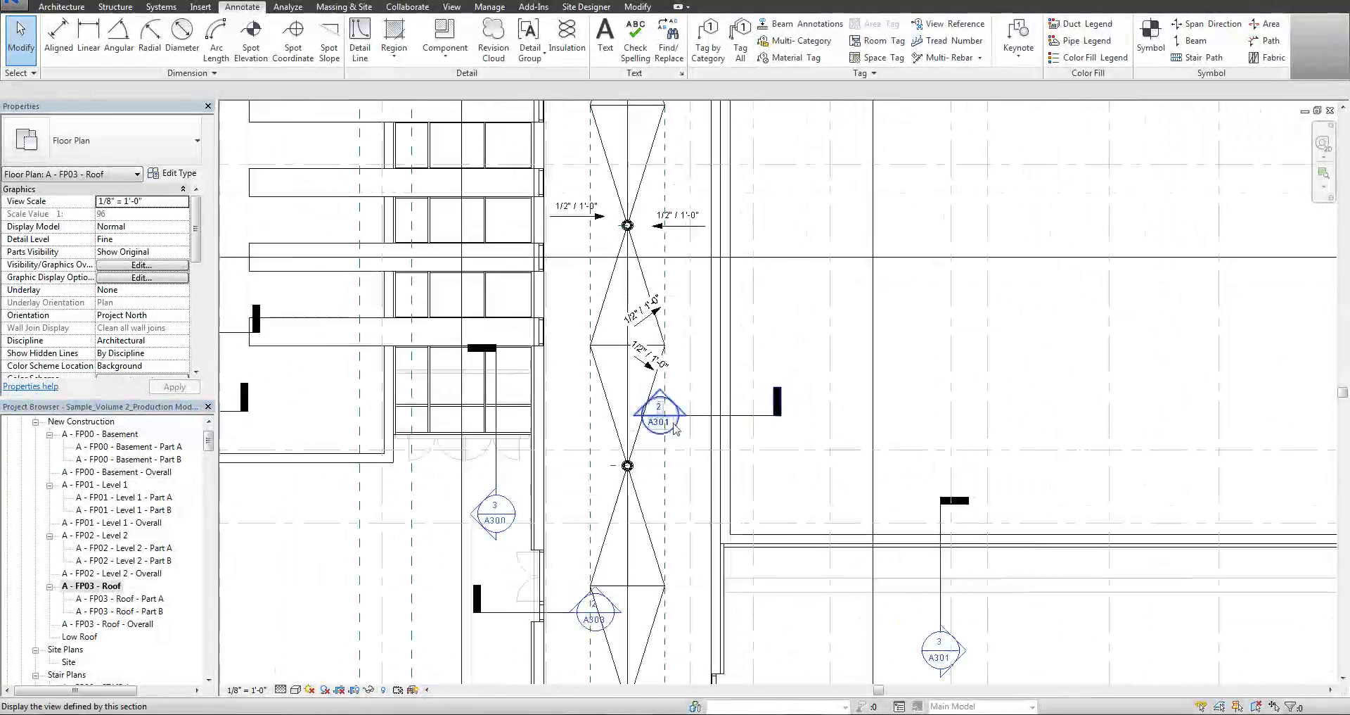